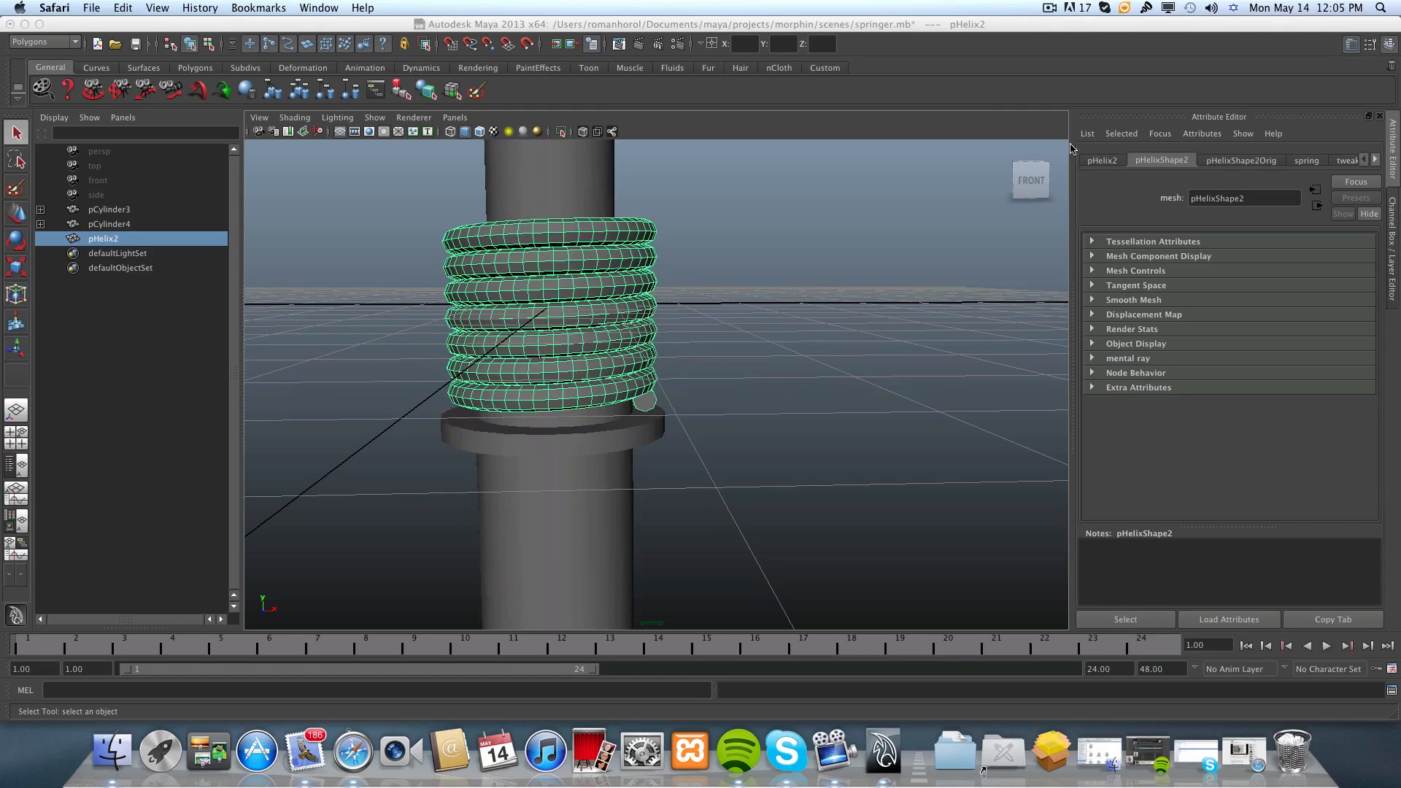
Set the pHelix1 weight of pHelix2's spring blend shape to 1 to extend the coil.
click(1389, 45)
click(1389, 45)
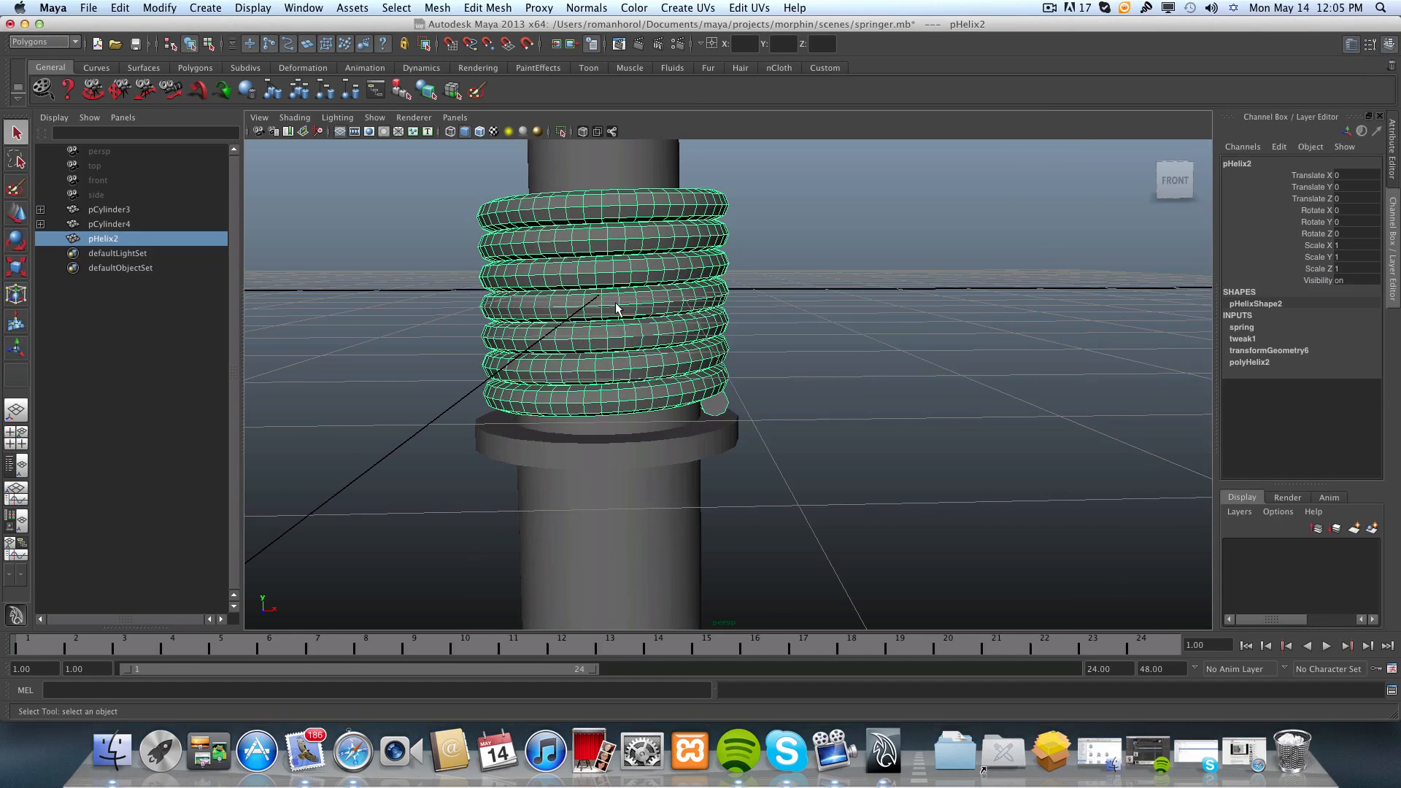
click(1240, 327)
double_click(1351, 350)
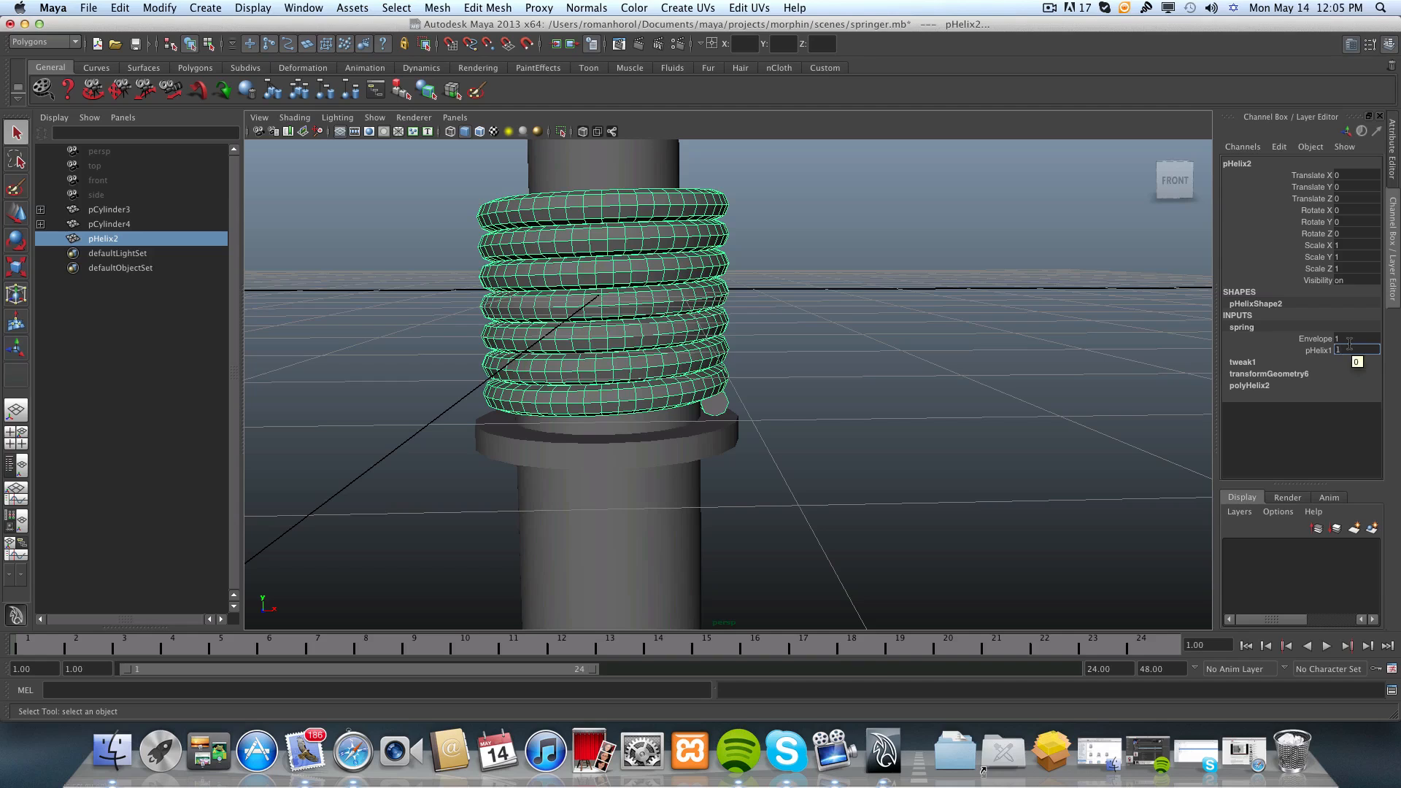
key(Return)
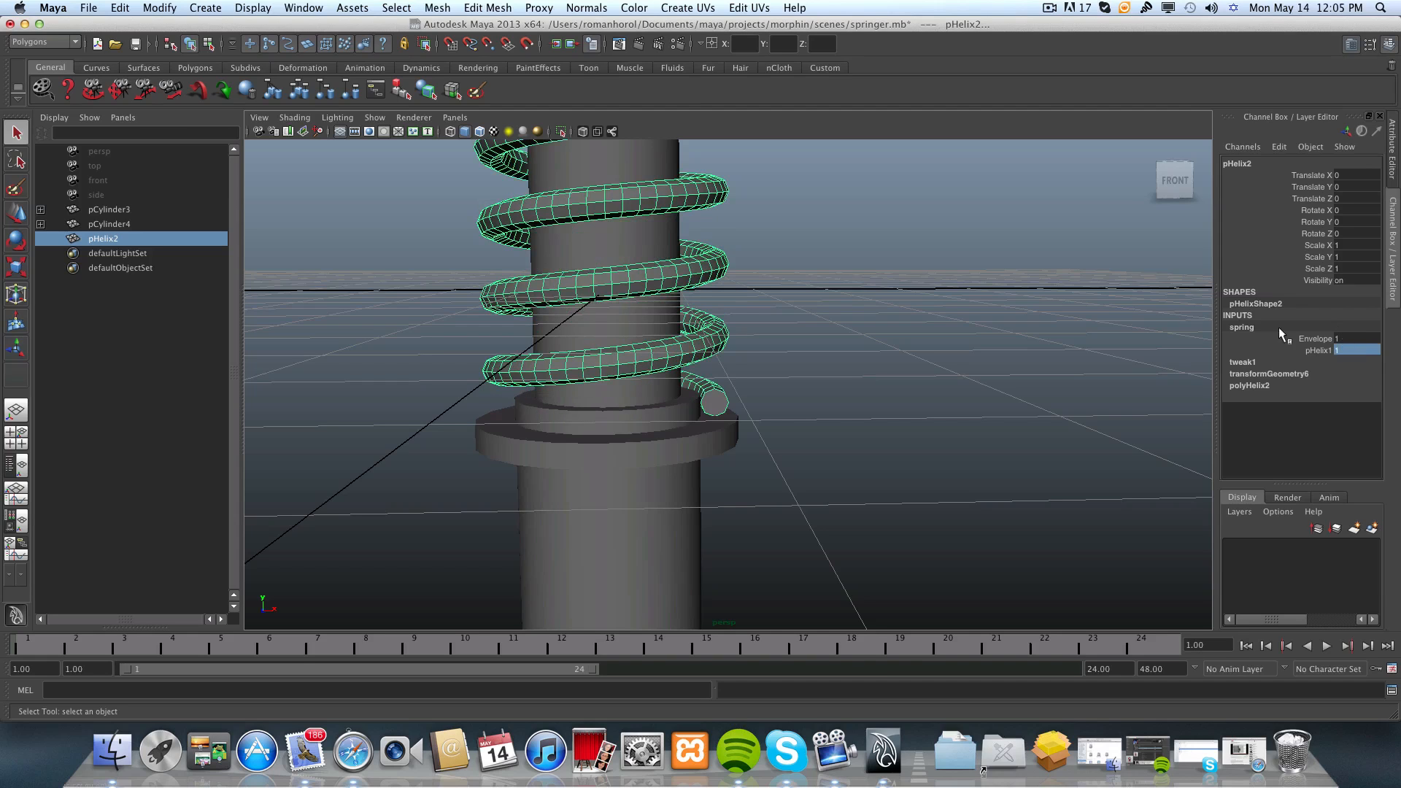
Apply Soften Edge to the extended pHelix2 spring mesh.
scroll(799, 356, up, 5)
scroll(798, 350, down, 8)
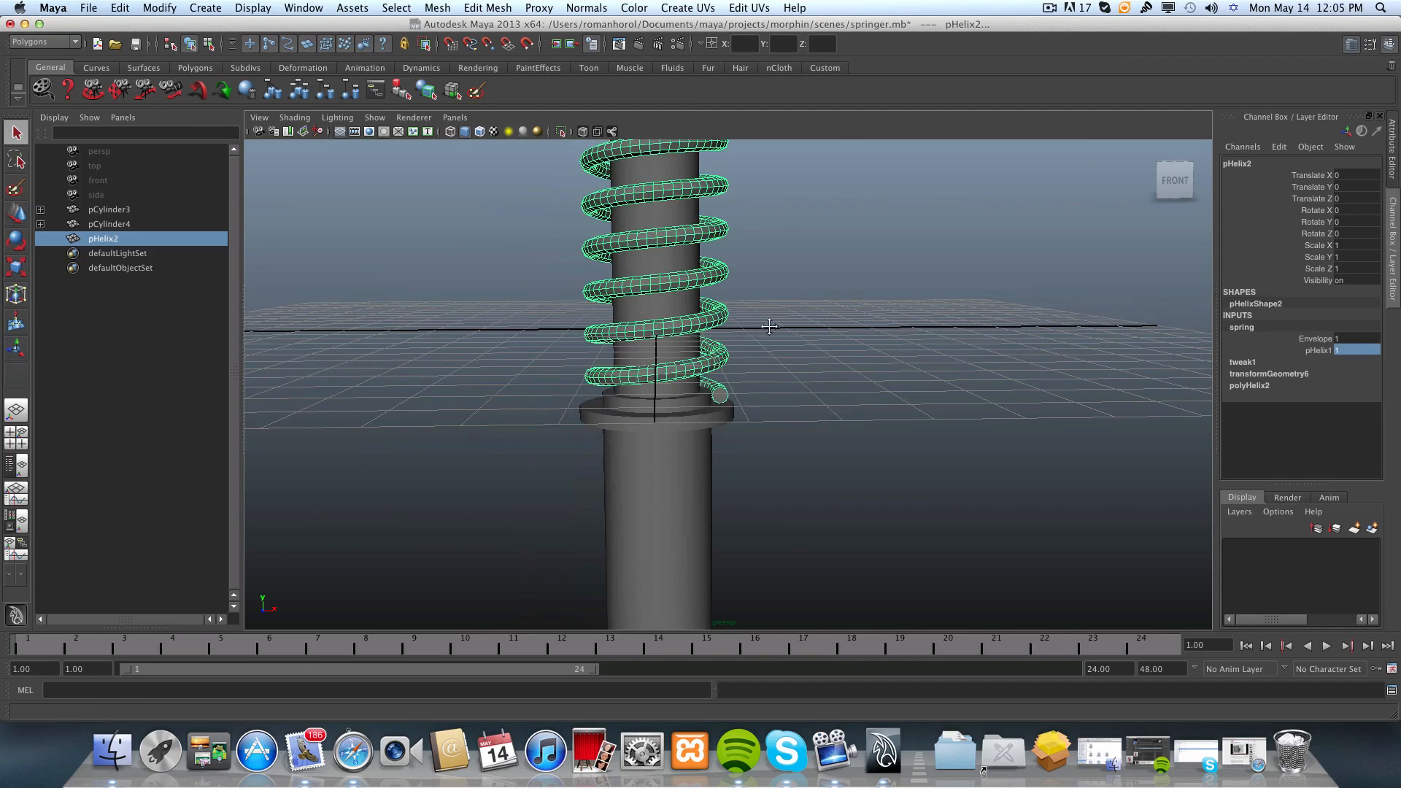
alt+middle_drag(769, 323, 782, 431)
alt+drag(721, 319, 754, 352)
scroll(754, 356, up, 10)
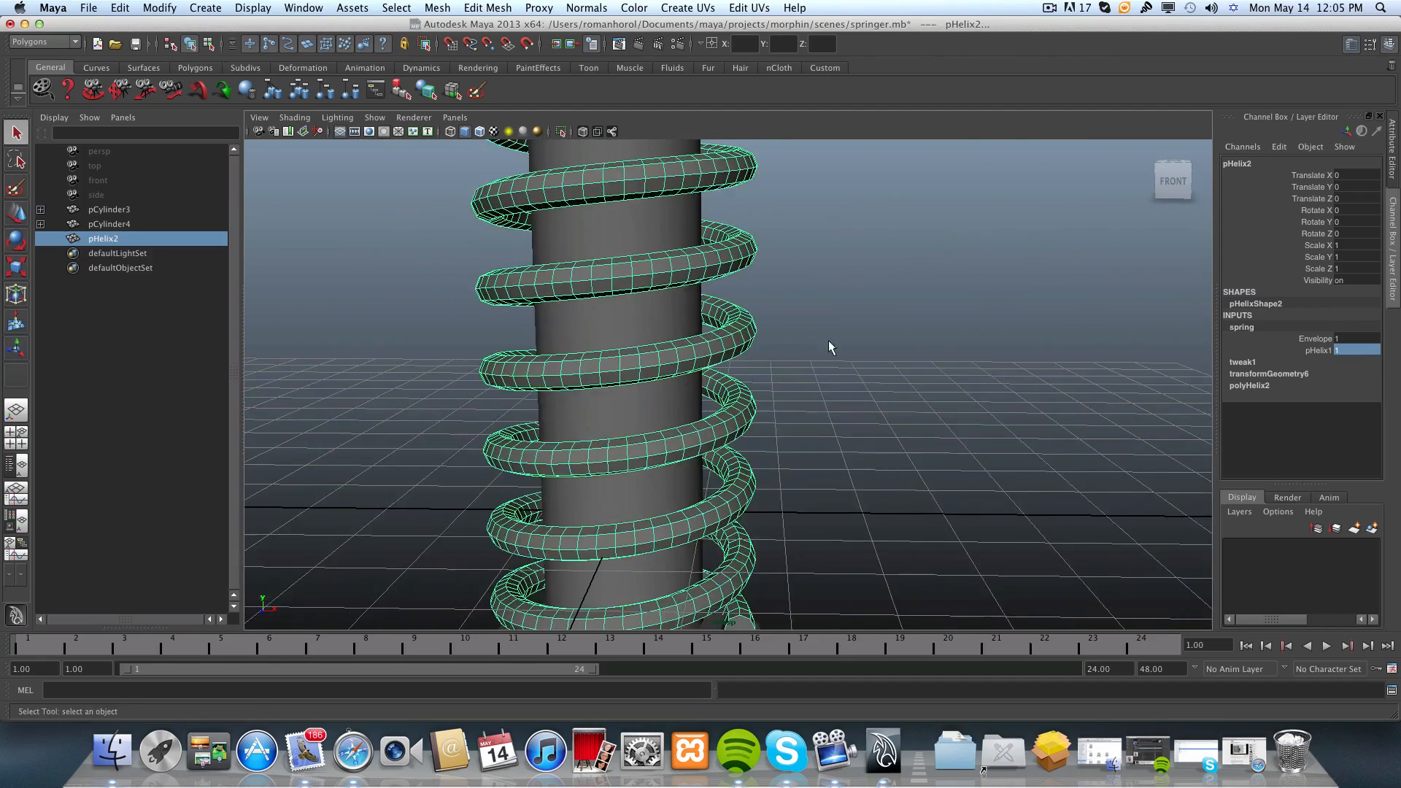
alt+drag(786, 312, 777, 321)
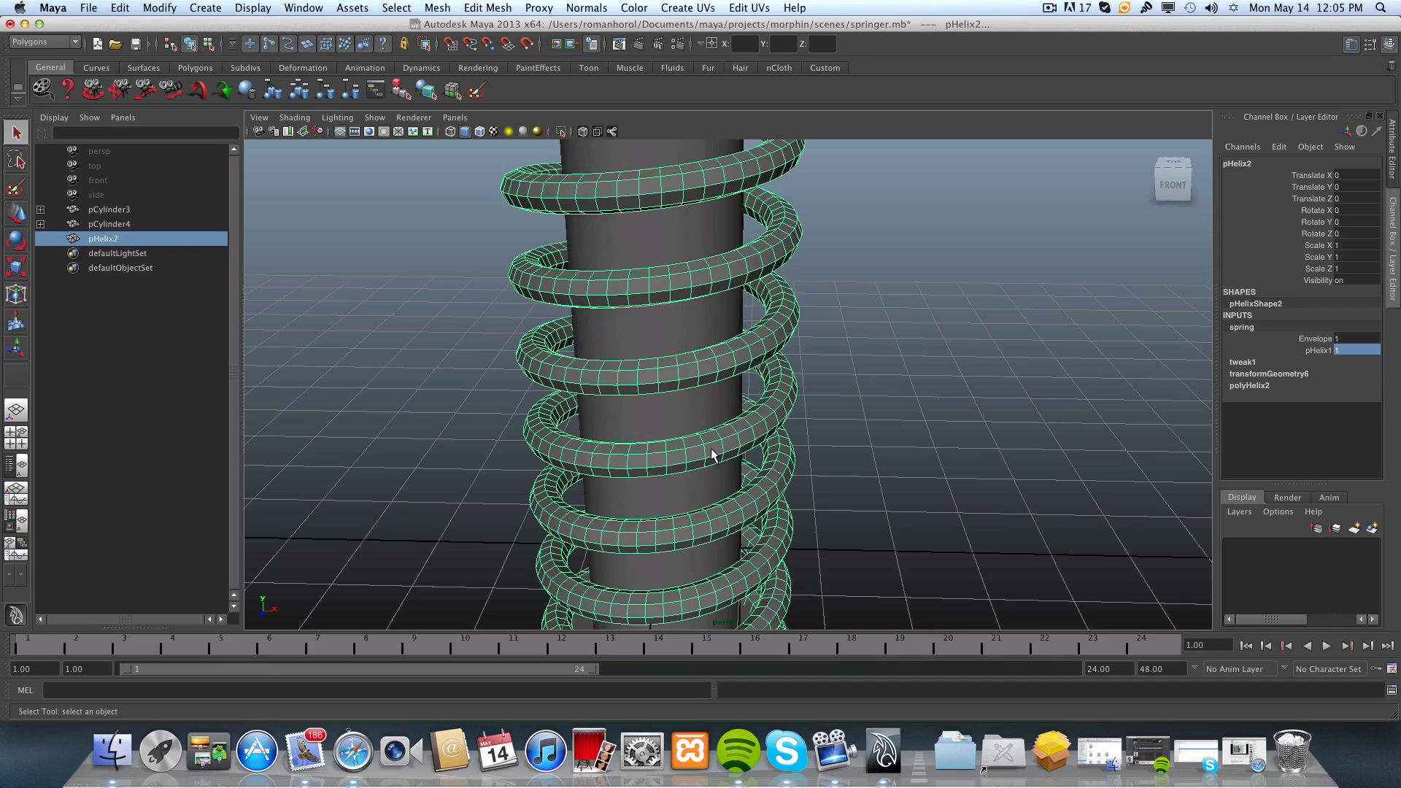
mouse_move(712, 452)
alt+mouse_down()
mouse_move(891, 437)
mouse_move(685, 438)
mouse_move(714, 435)
mouse_move(686, 459)
alt+mouse_up()
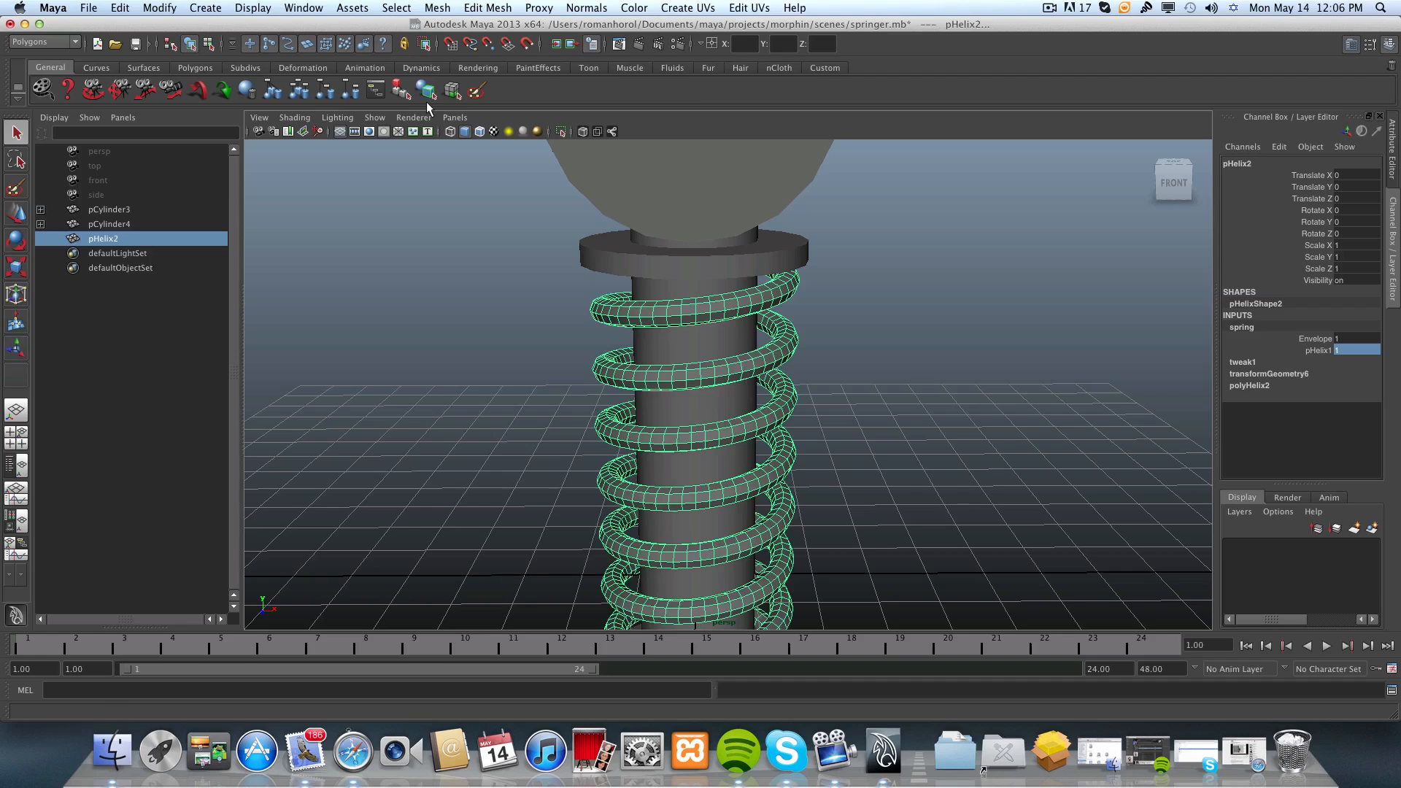
click(587, 8)
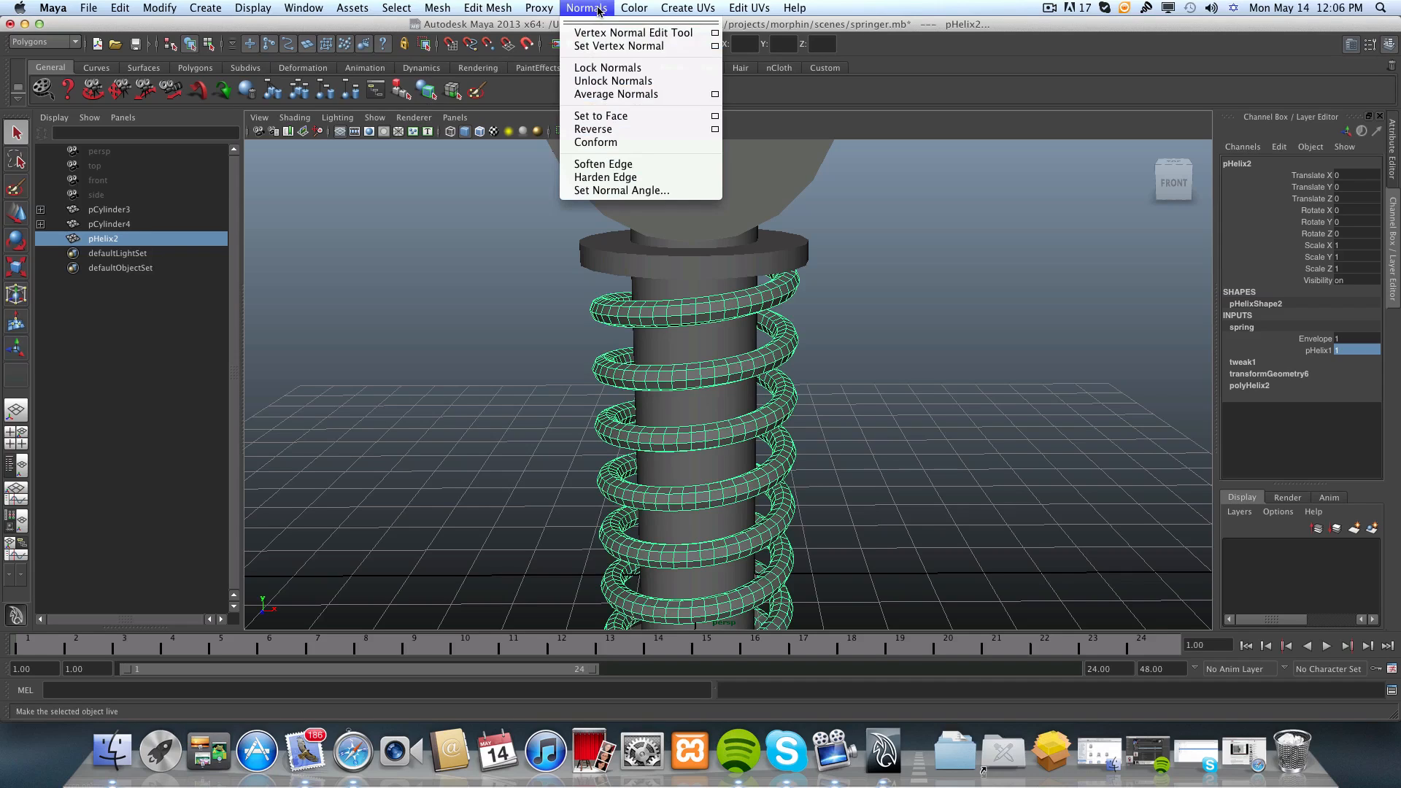
click(610, 165)
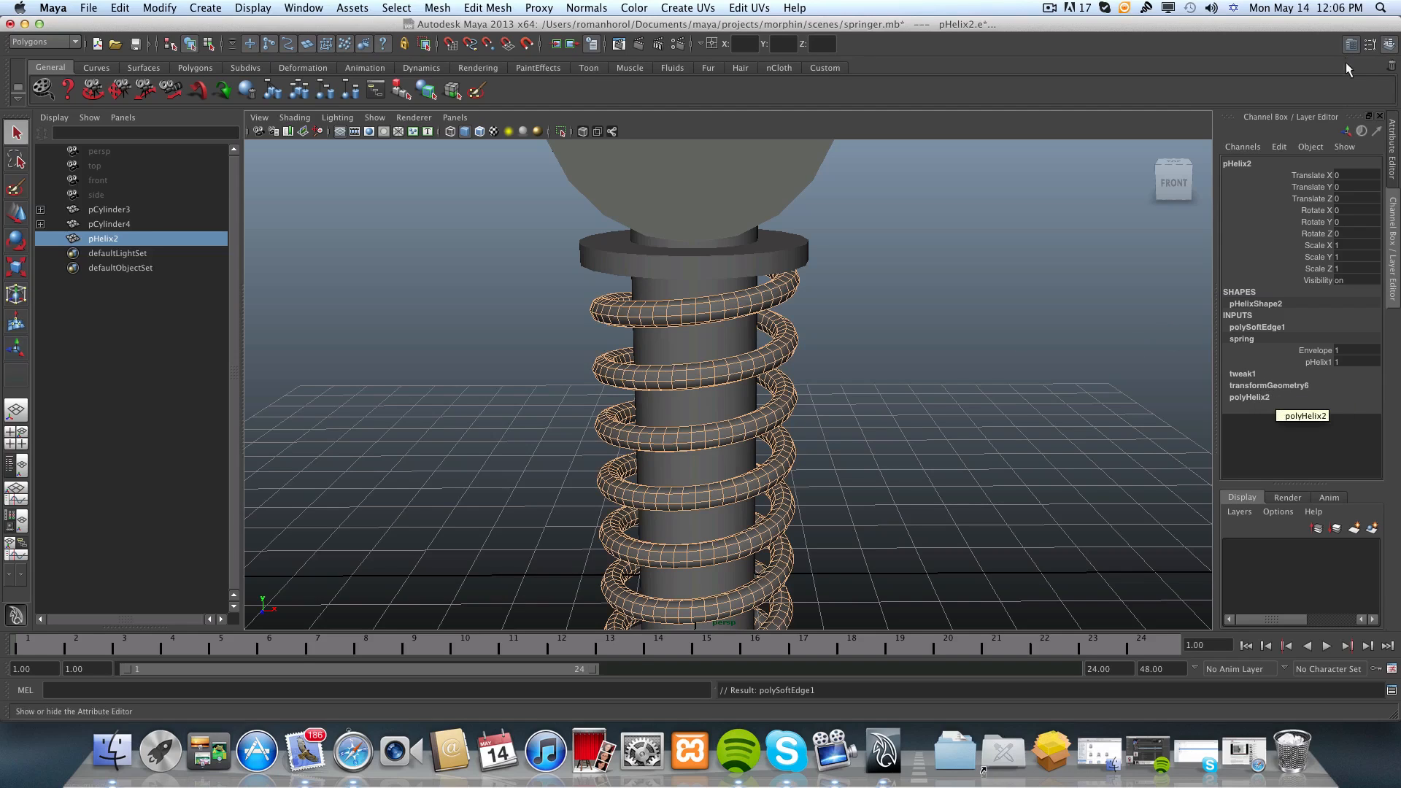
Try Angle values of 36 and 160 on the helix's polySoftEdge1 input, ending at 180.
click(1255, 330)
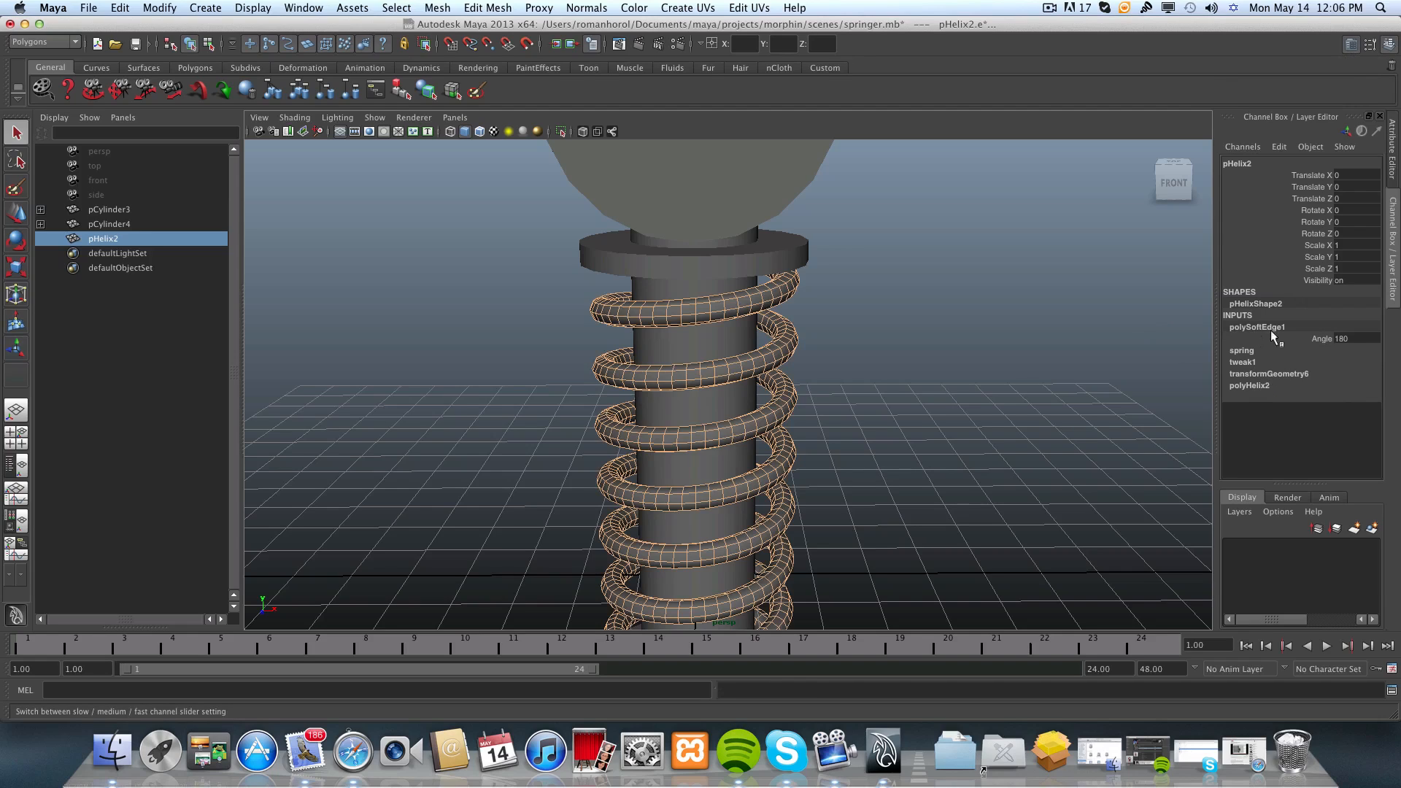
click(1350, 338)
text(360)
key(Return)
text(160)
key(Return)
text(1)
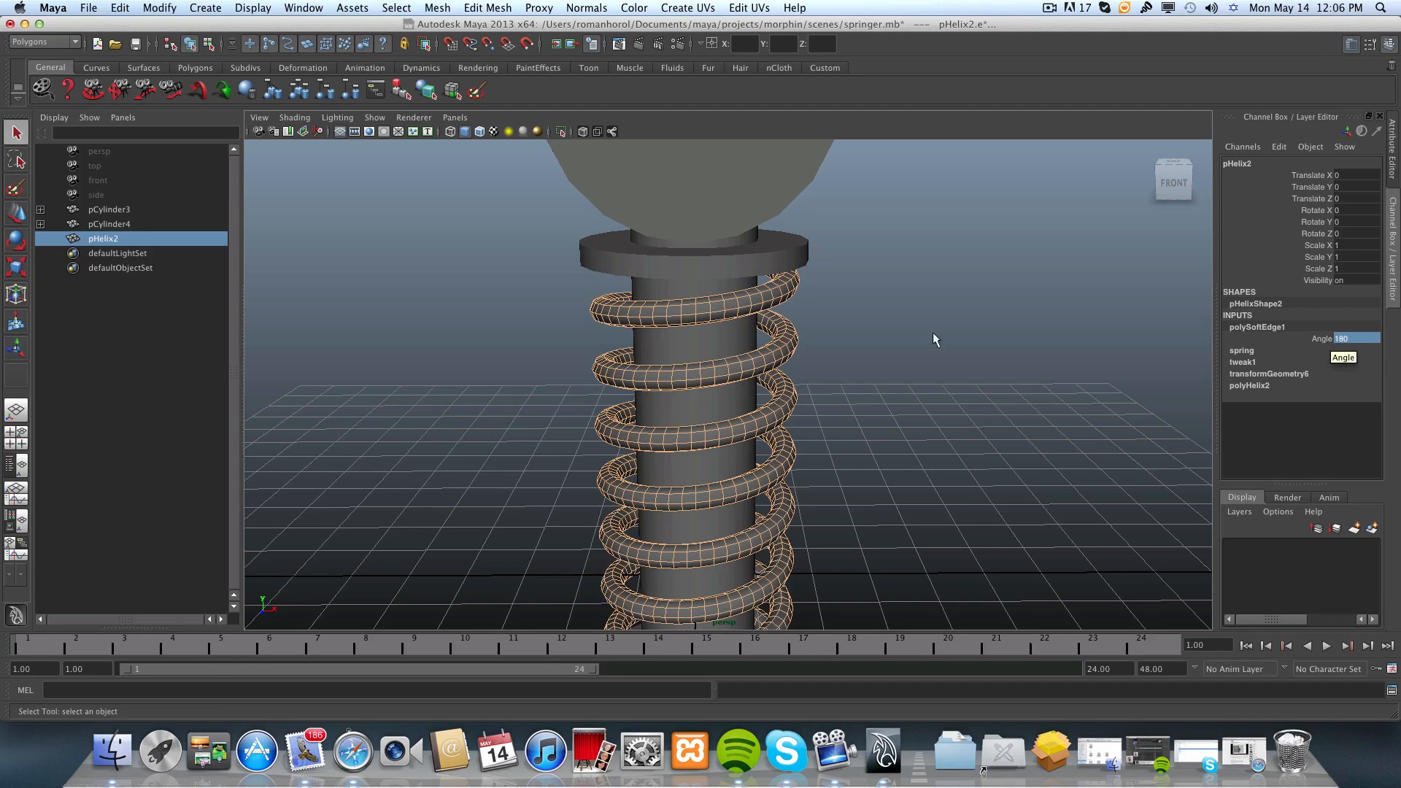
Reselect the helix and activate the Angle channel of its polySoftEdge1 input.
click(890, 340)
click(773, 295)
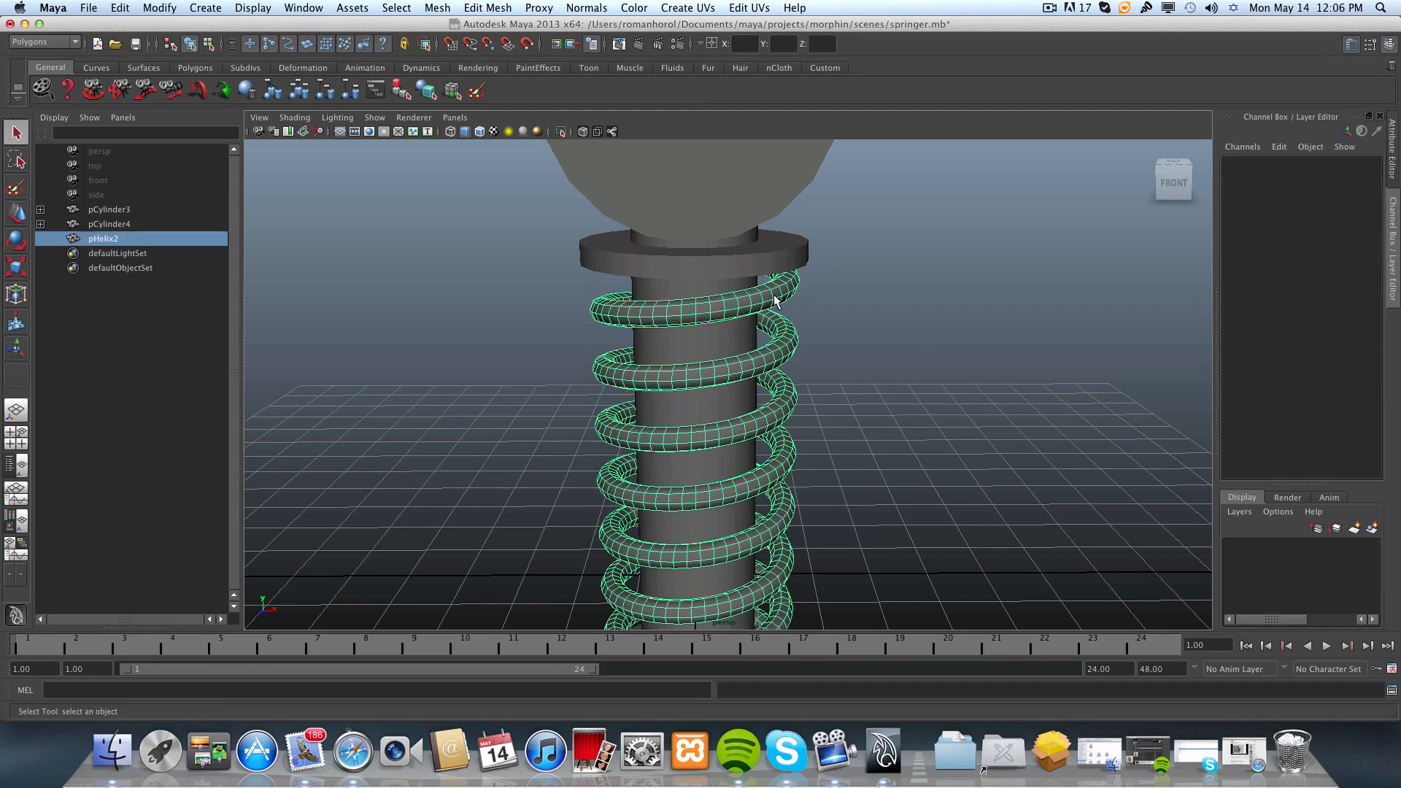
click(1233, 328)
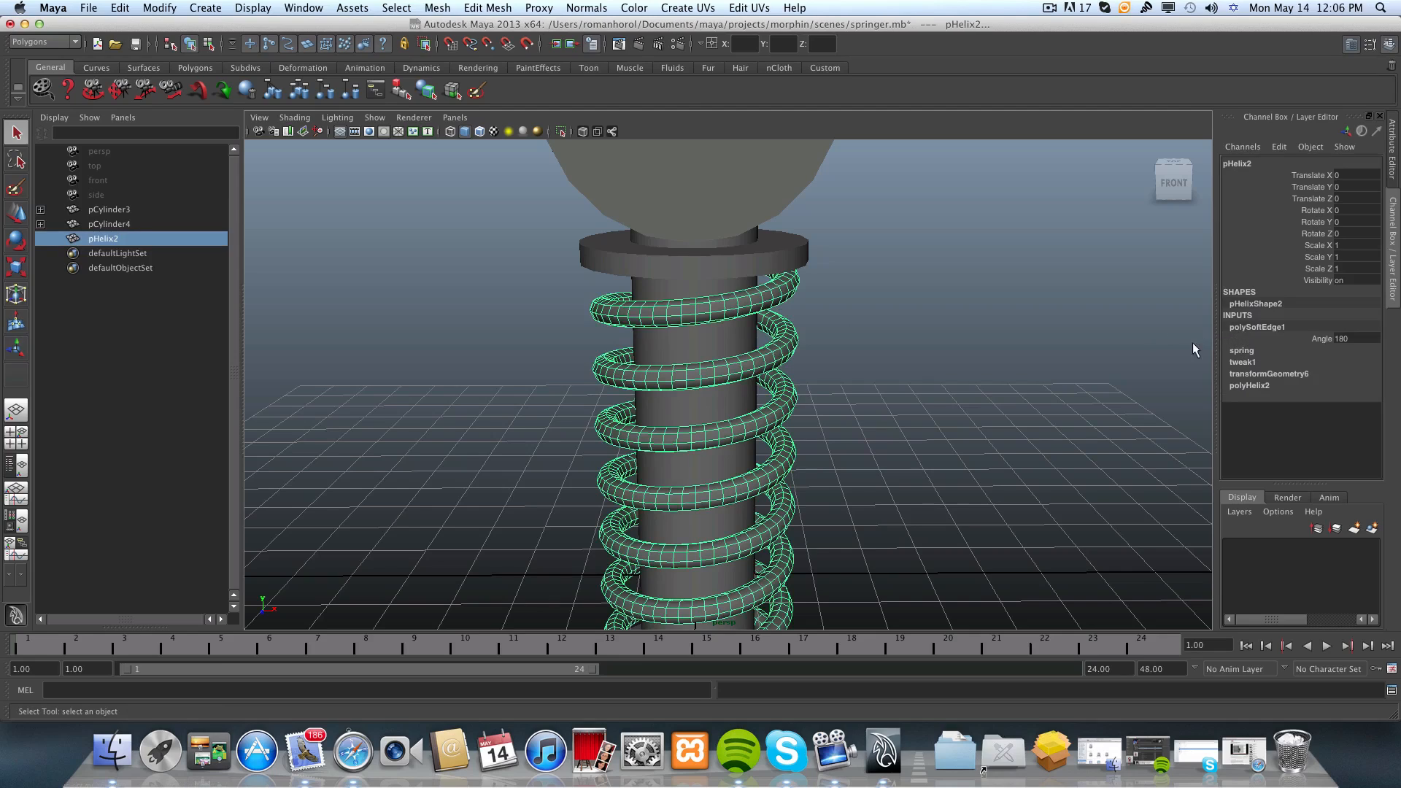
click(1322, 340)
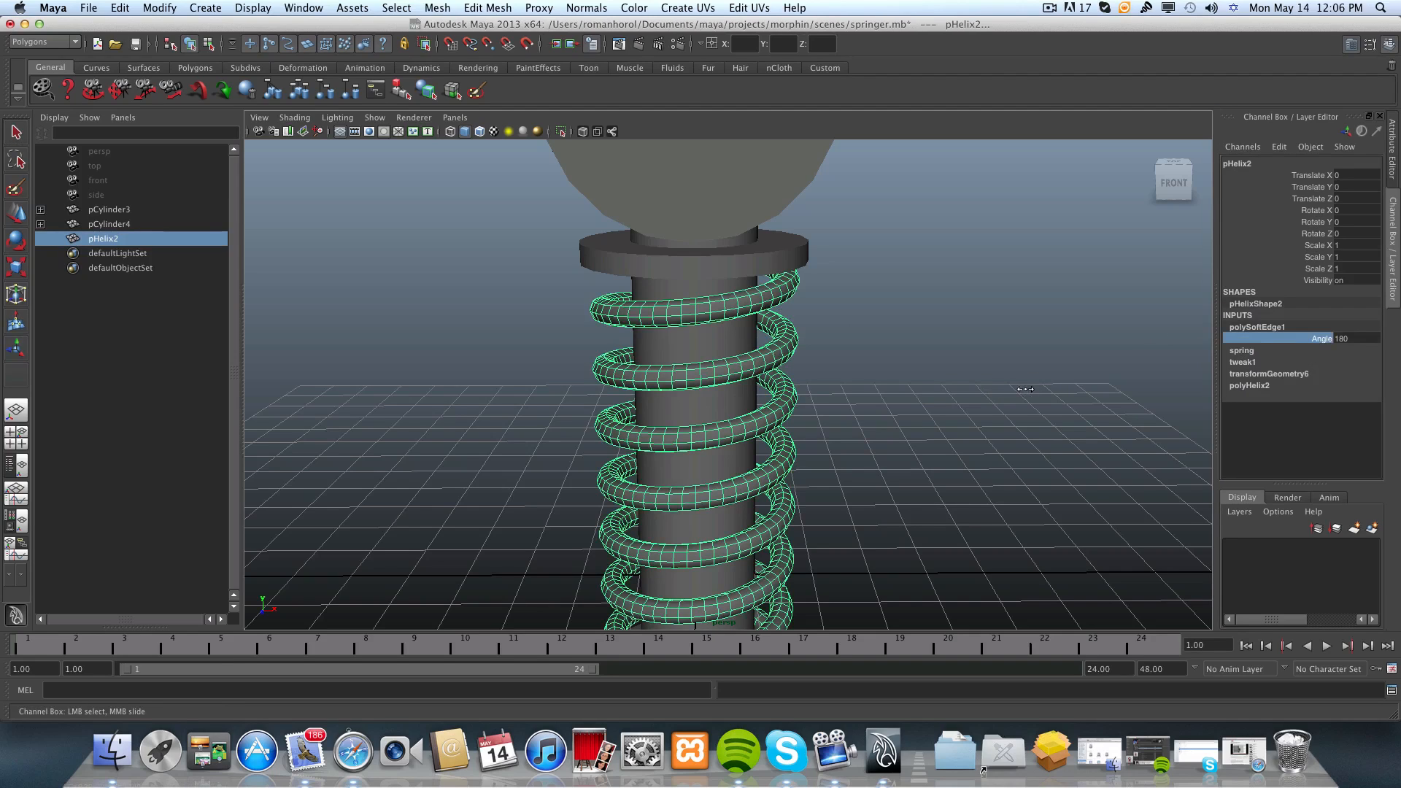
Examine the softened shading along the spring's coils and around its open lower end.
mouse_move(1025, 389)
middle_down()
mouse_move(803, 391)
mouse_move(1030, 404)
middle_up()
middle_drag(940, 412, 994, 415)
alt+right_drag(668, 361, 960, 369)
alt+drag(960, 369, 903, 343)
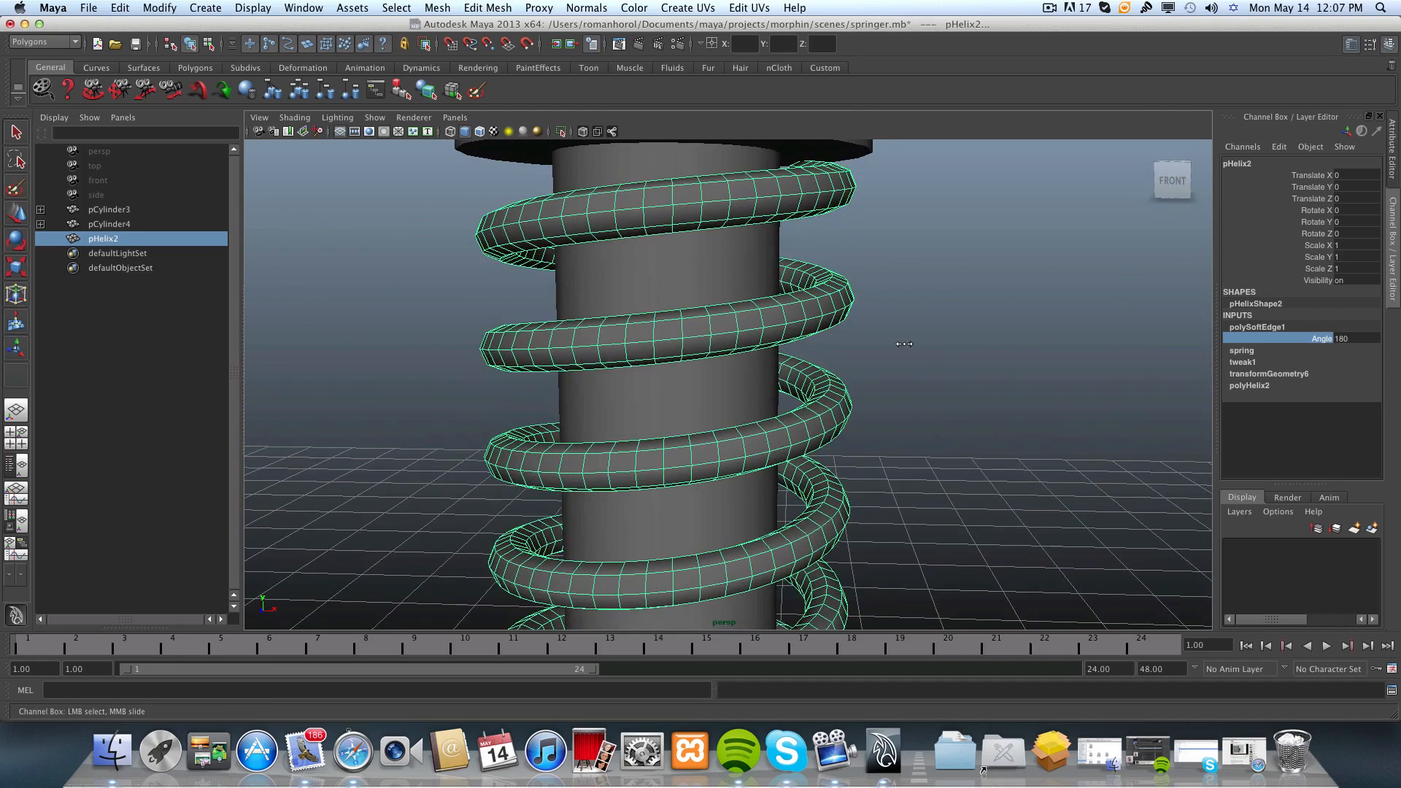
mouse_move(998, 350)
middle_down()
mouse_move(775, 355)
mouse_move(950, 374)
mouse_move(764, 367)
mouse_move(954, 375)
middle_up()
alt+drag(956, 376, 770, 417)
alt+middle_drag(771, 418, 762, 345)
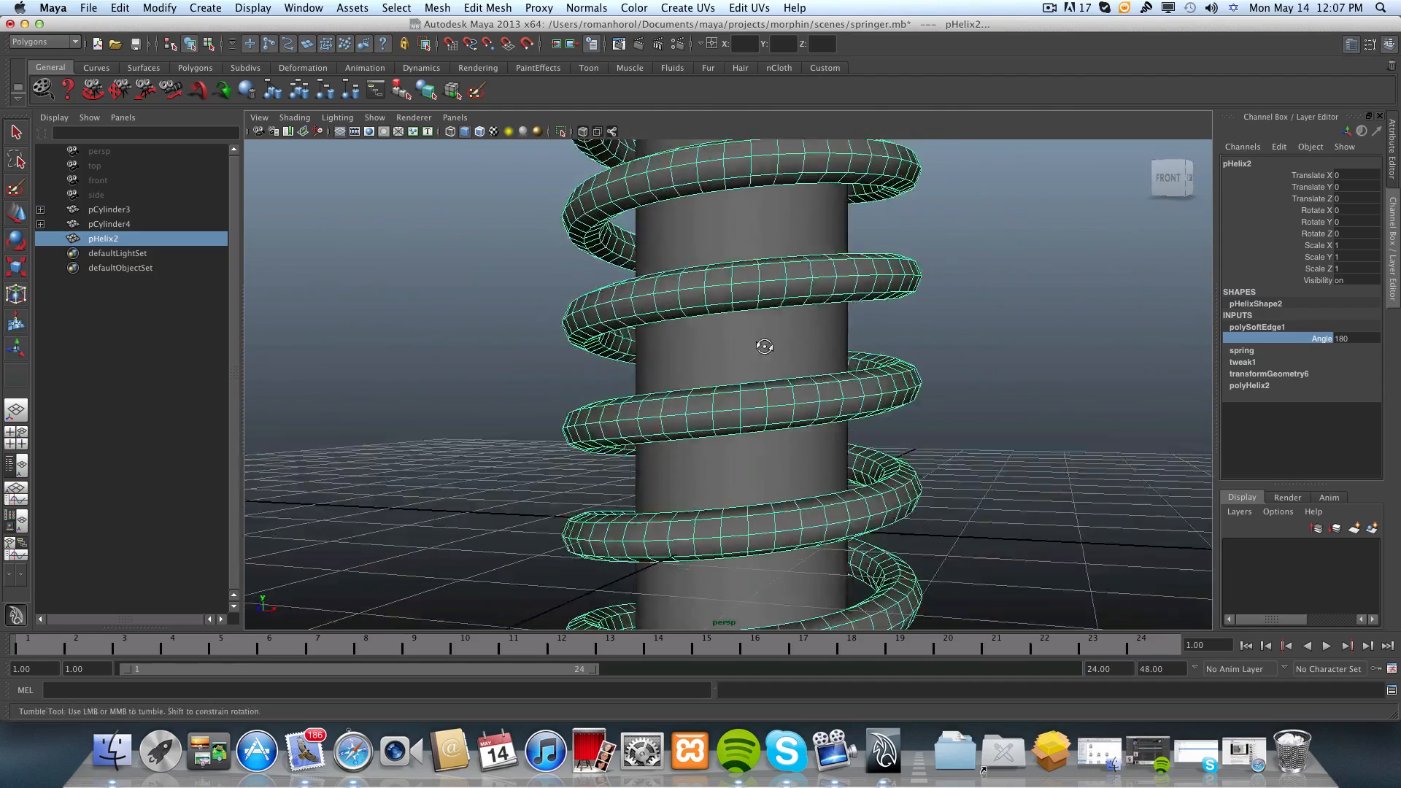
alt+drag(762, 345, 796, 255)
alt+middle_drag(797, 255, 801, 221)
alt+drag(801, 221, 897, 490)
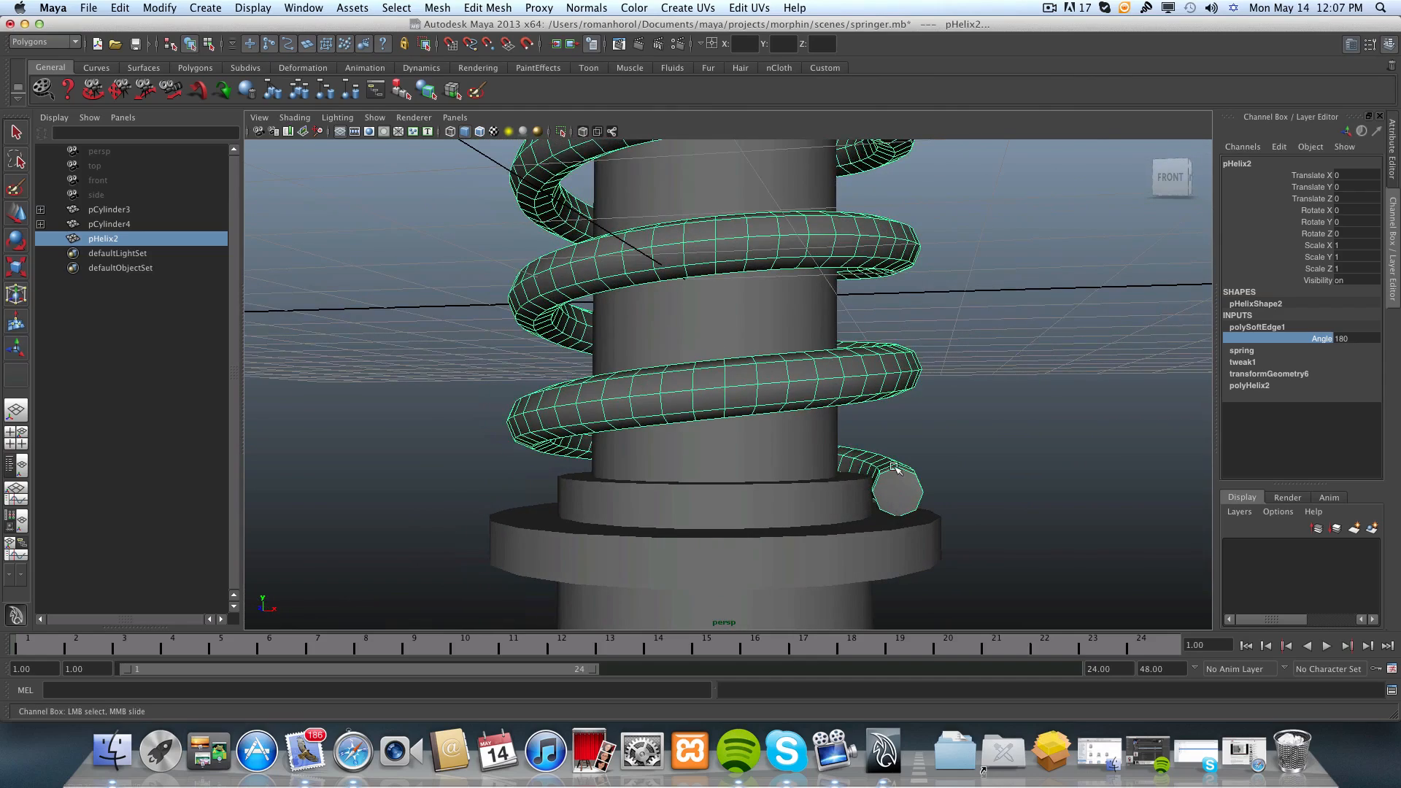
alt+drag(856, 448, 714, 467)
alt+drag(577, 462, 725, 532)
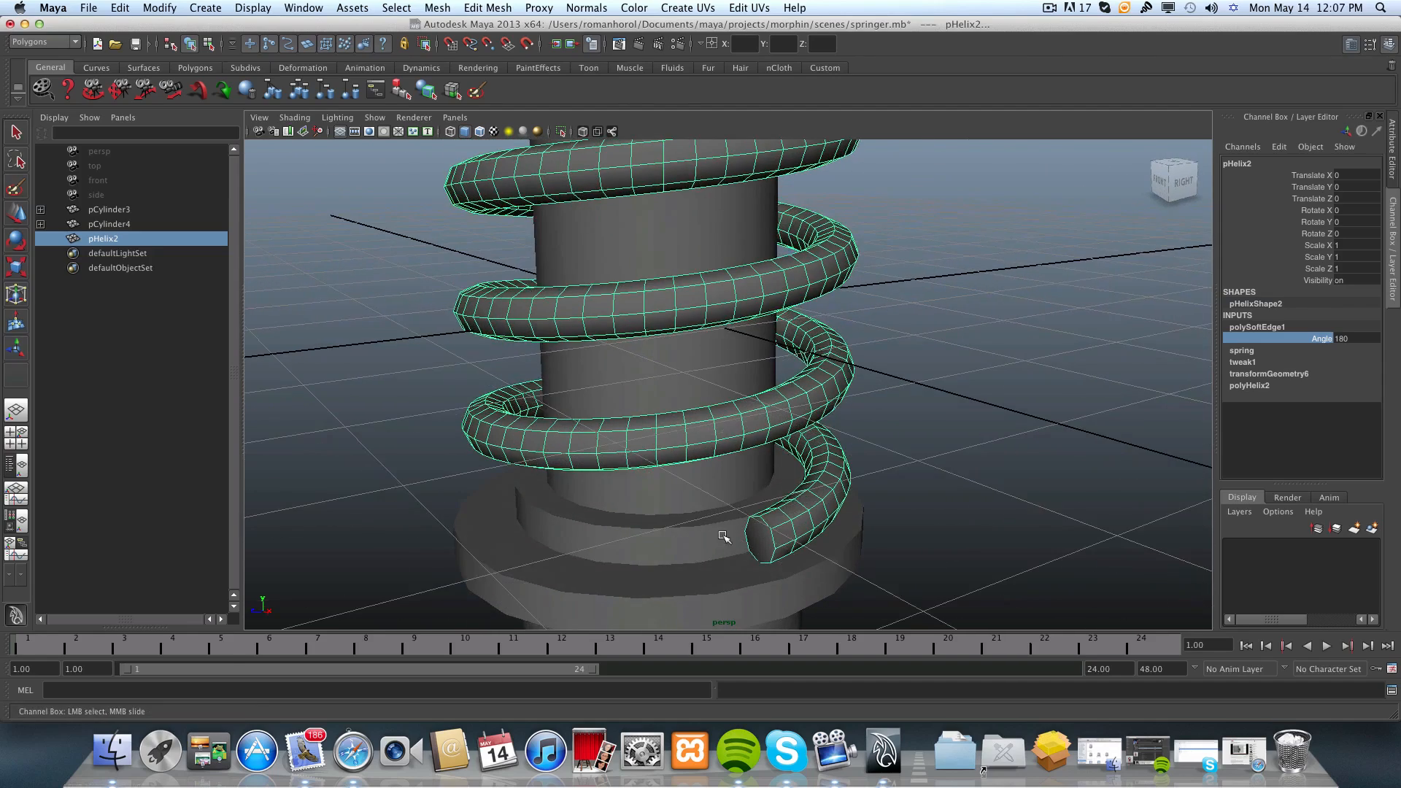
alt+right_drag(726, 532, 788, 529)
alt+drag(787, 529, 720, 511)
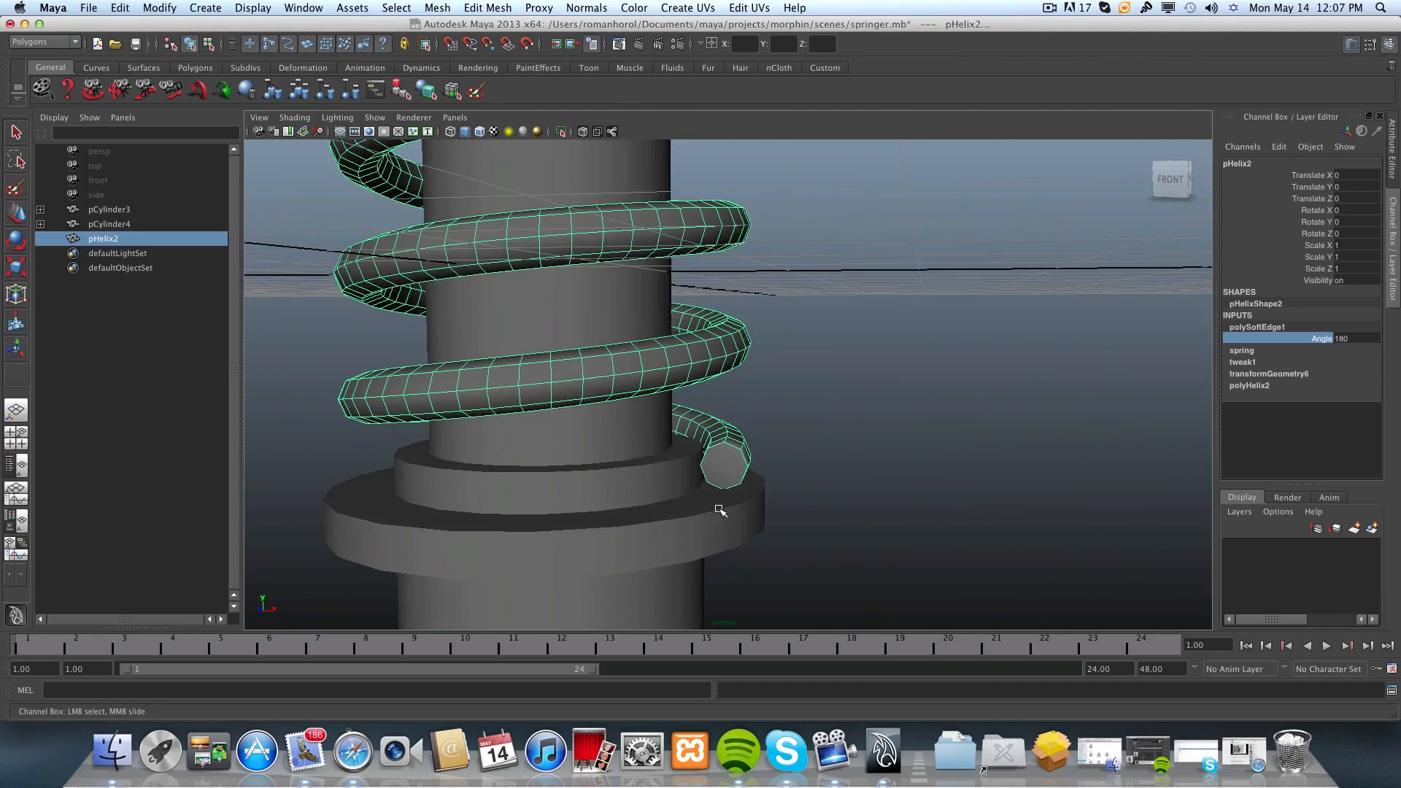
click(1357, 338)
click(1102, 355)
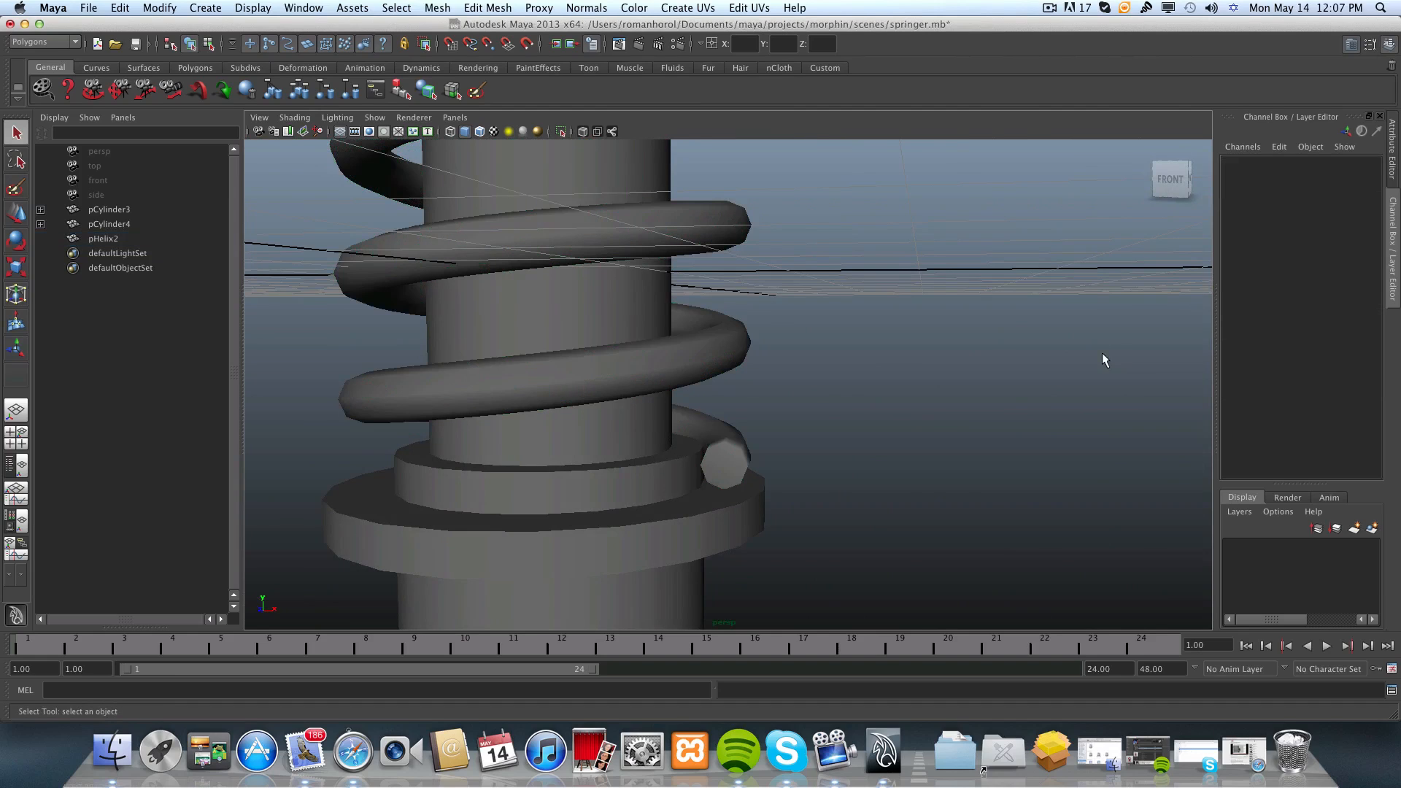
click(694, 353)
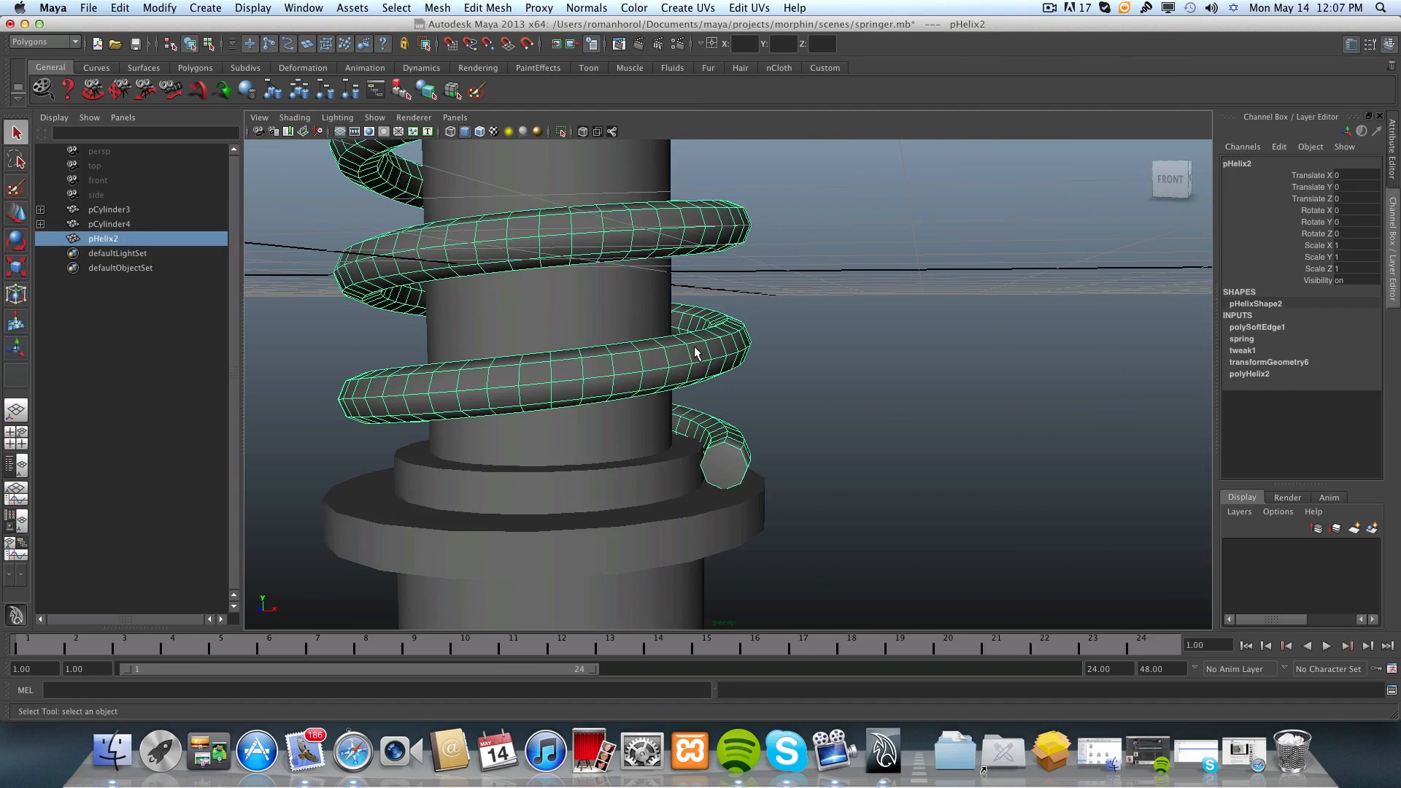
Undo the recent selection changes and the Soften Edge operation on the helix.
key(z)
key(z)
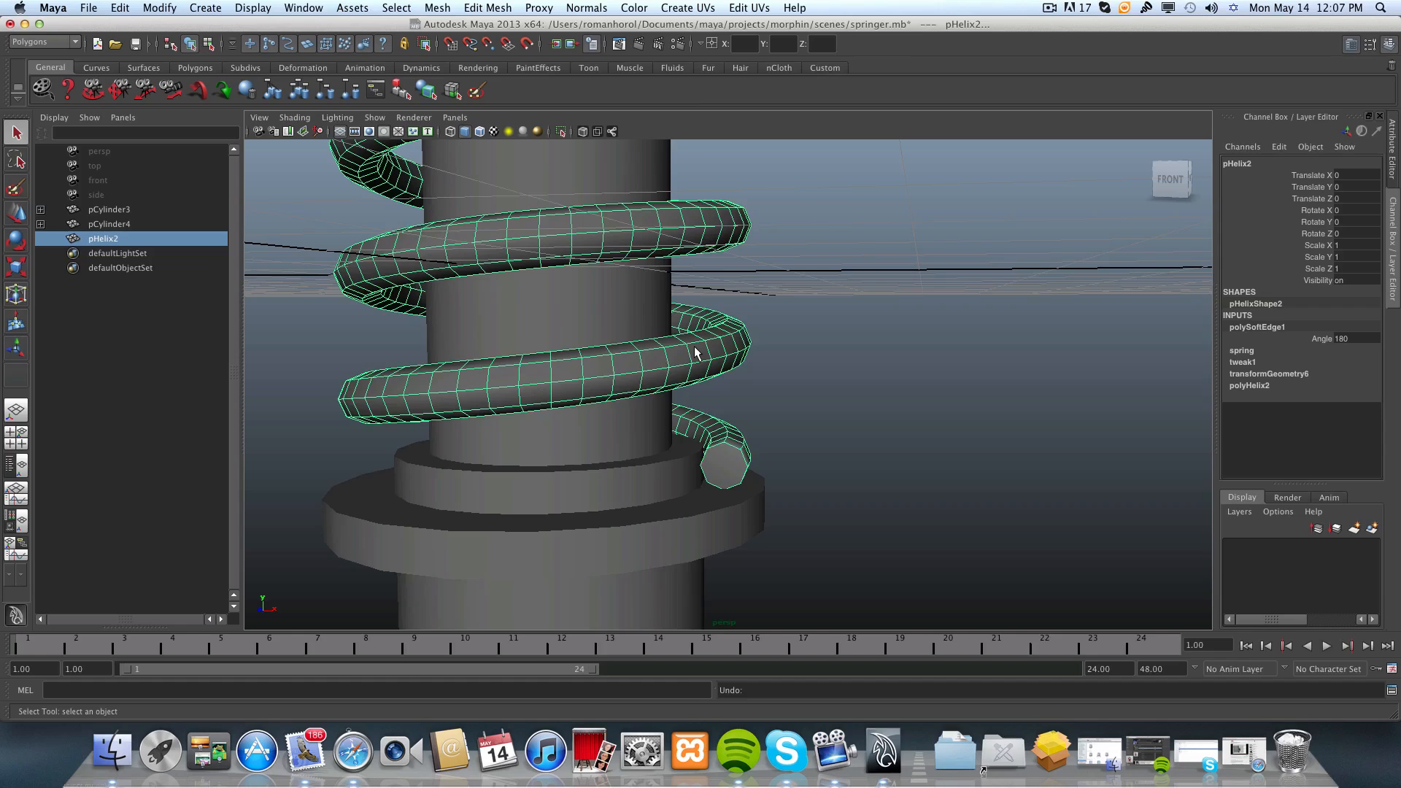
key(z)
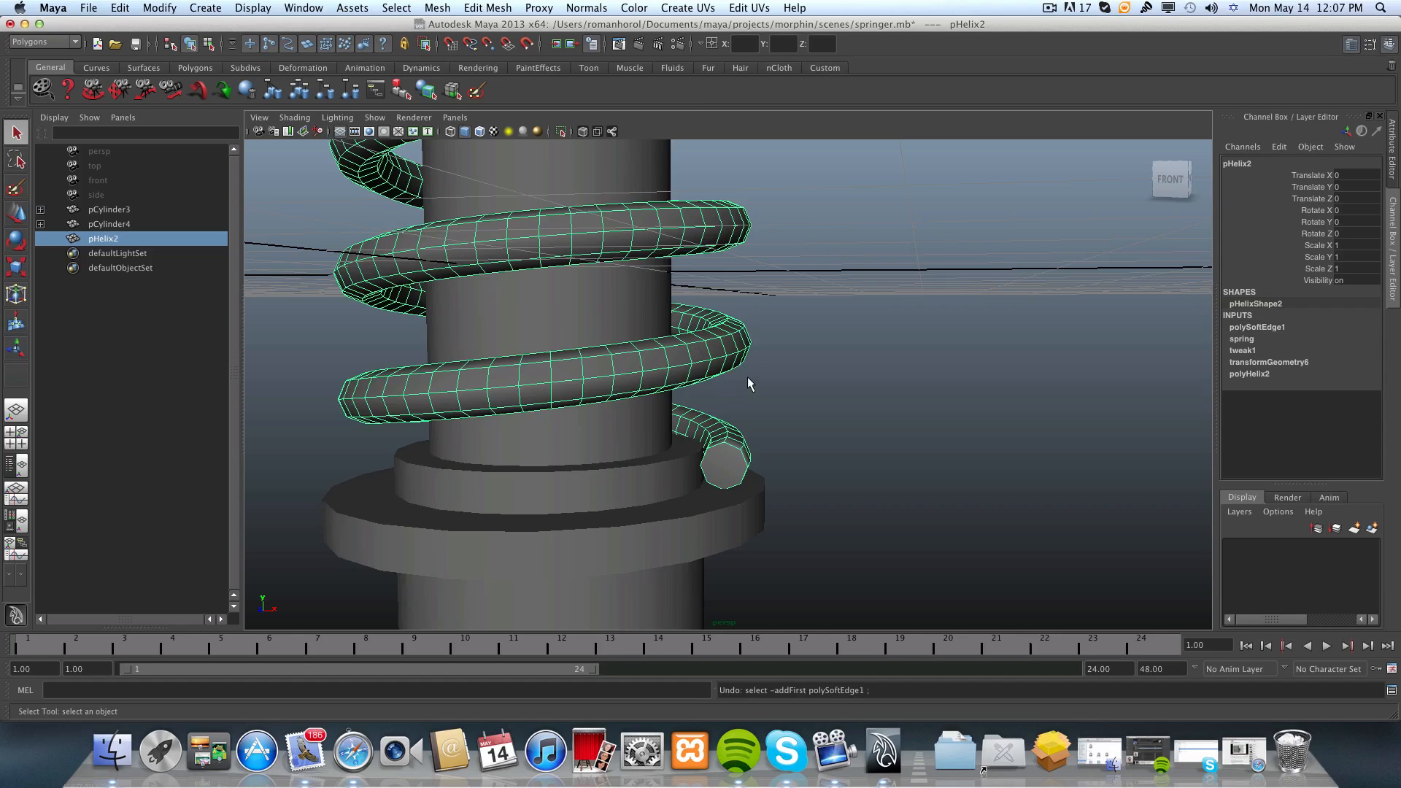
key(z)
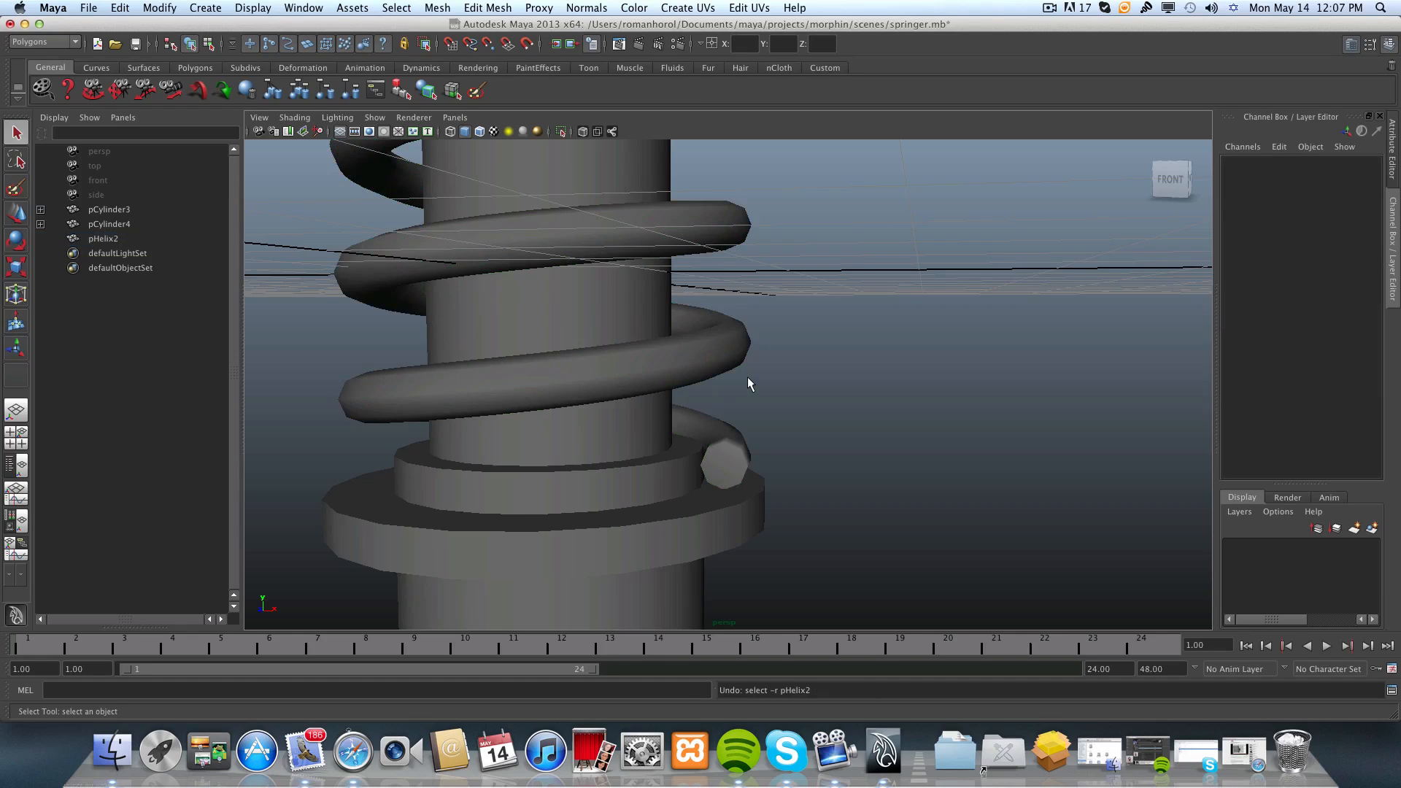
key(z)
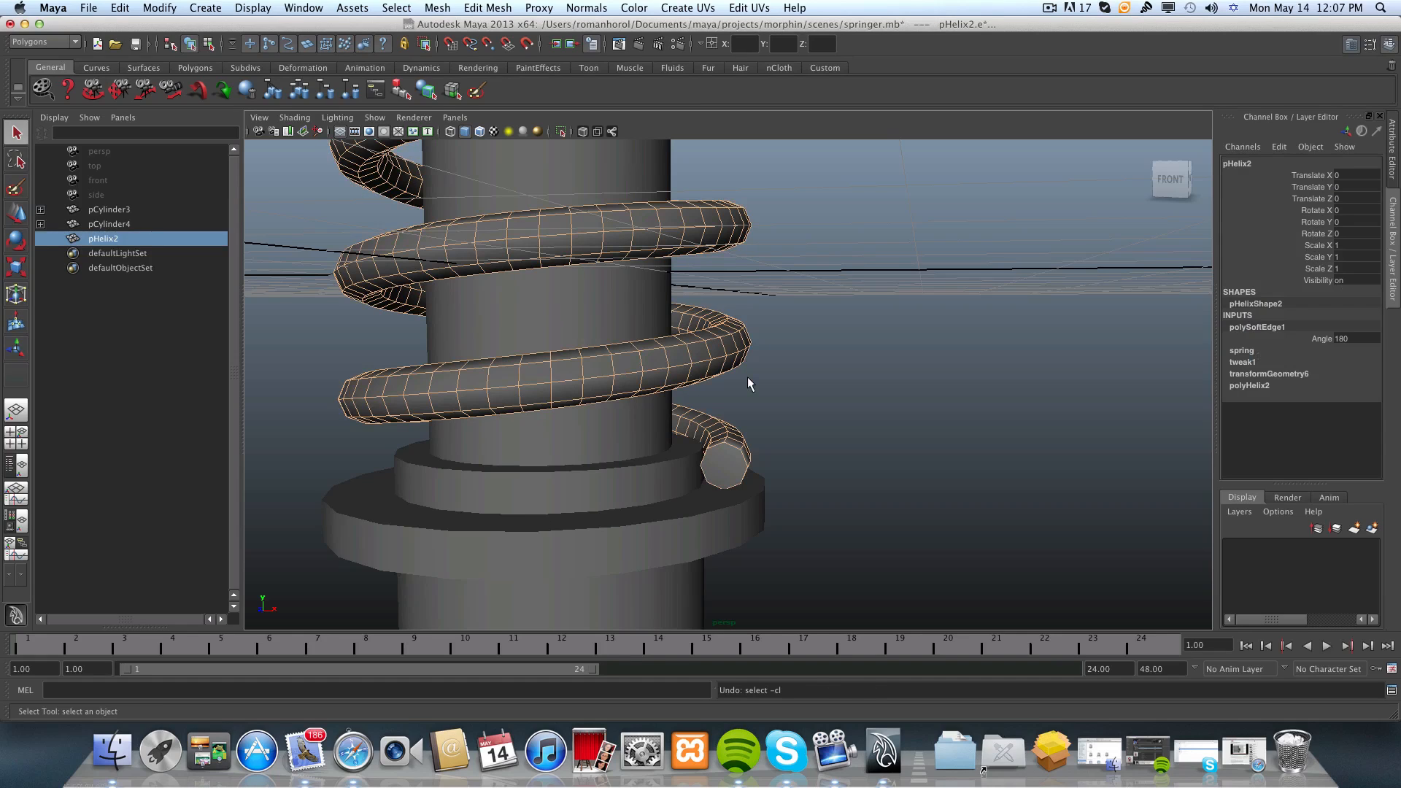
key(z)
key(z)
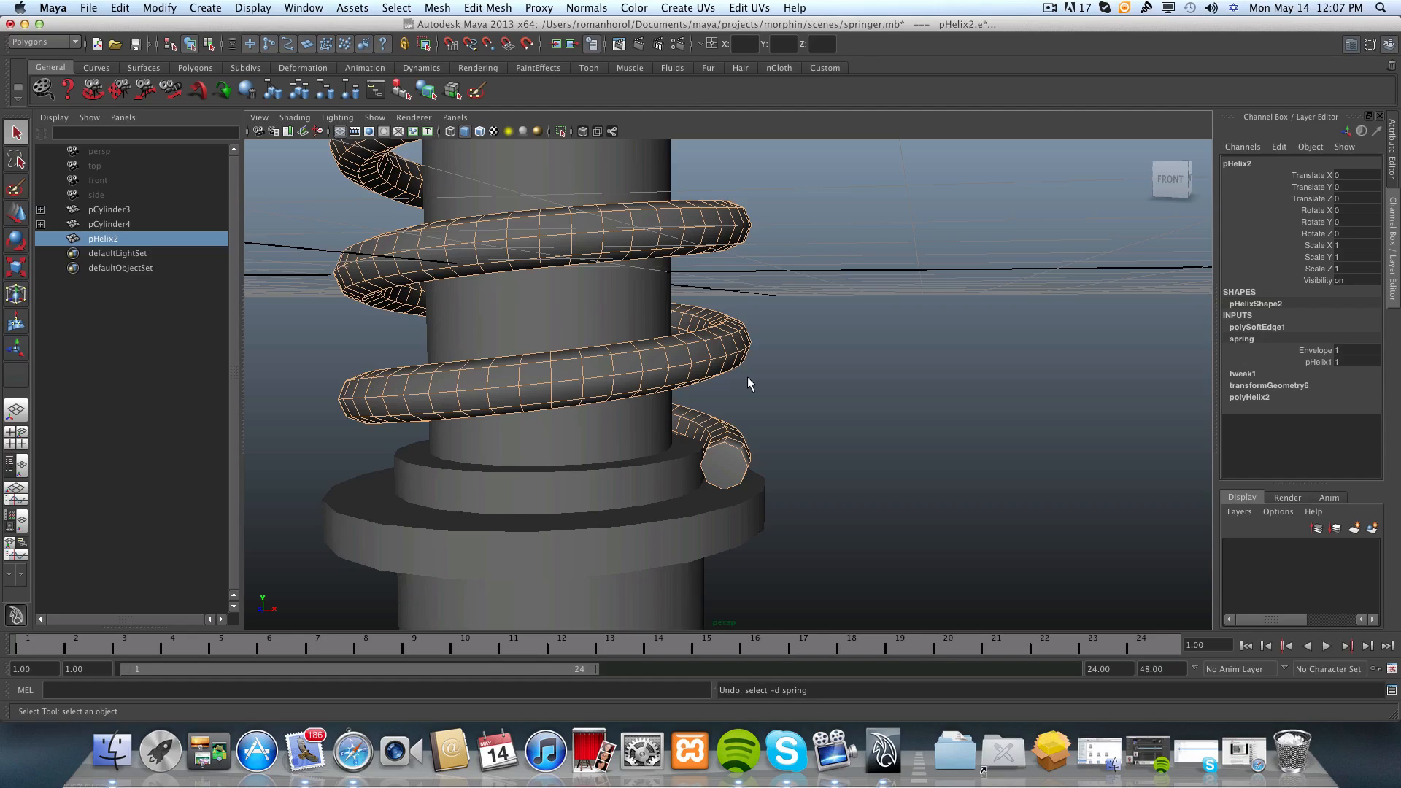
key(z)
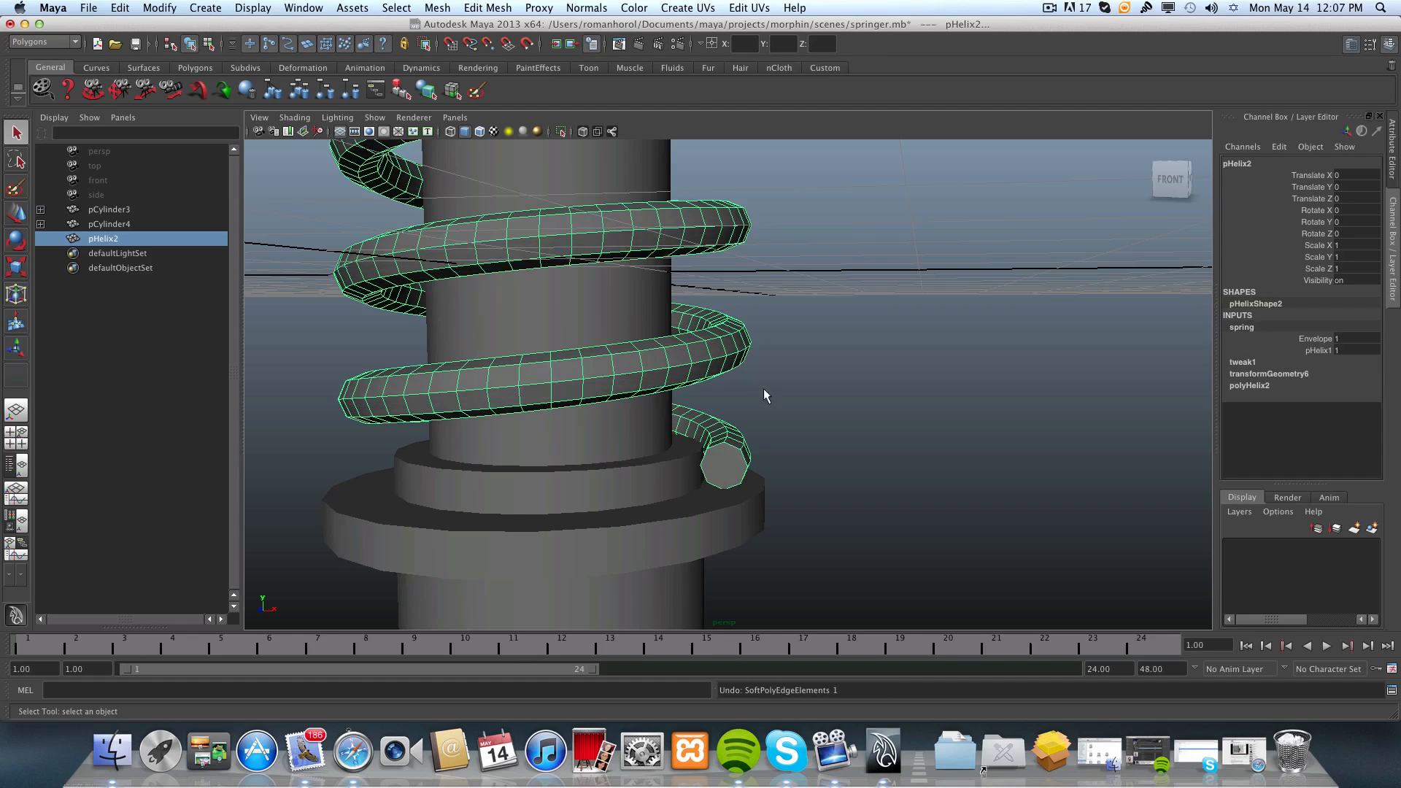
Apply Soften Edge to the whole pHelix2 spring again and clear the selection.
alt+drag(820, 435, 863, 460)
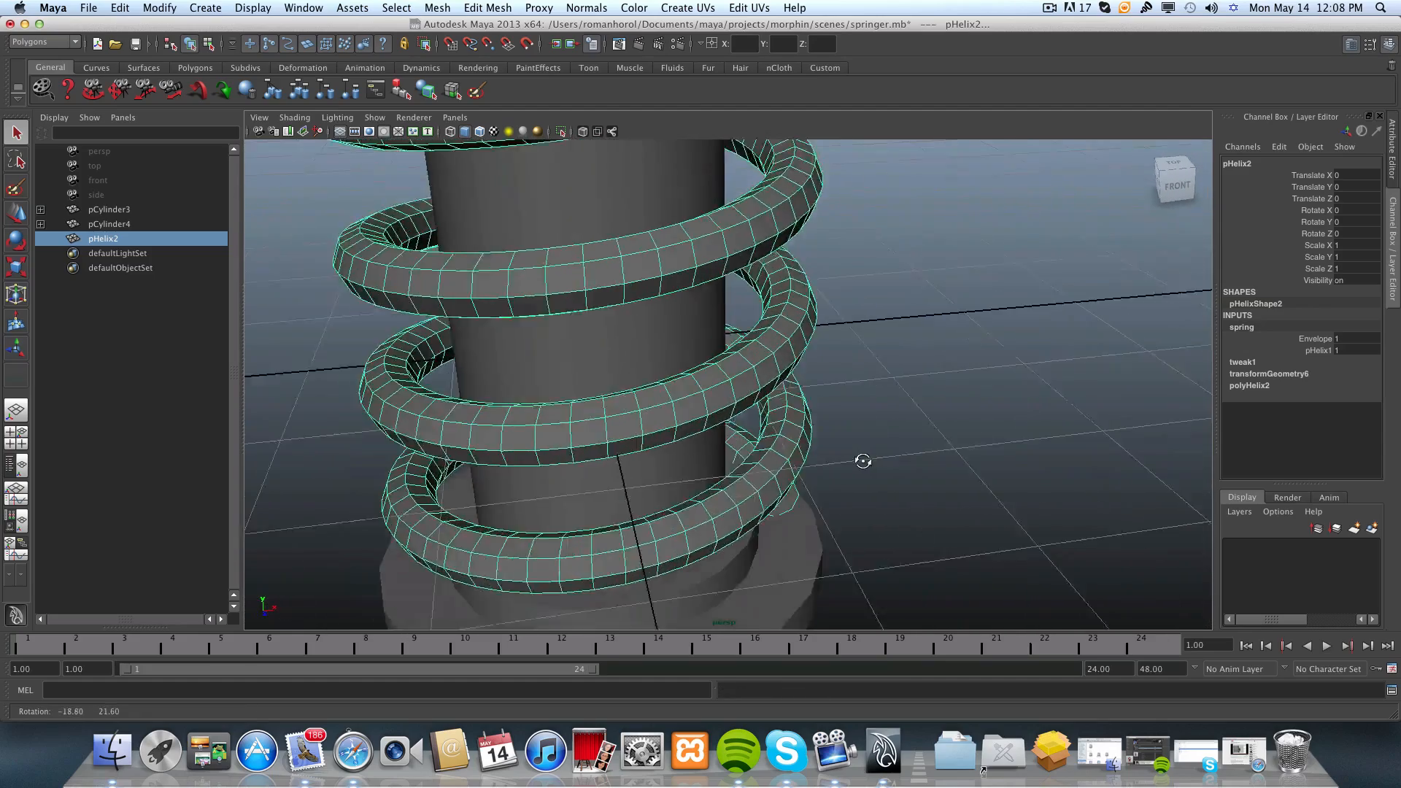
alt+right_drag(863, 460, 467, 396)
alt+middle_drag(526, 396, 523, 458)
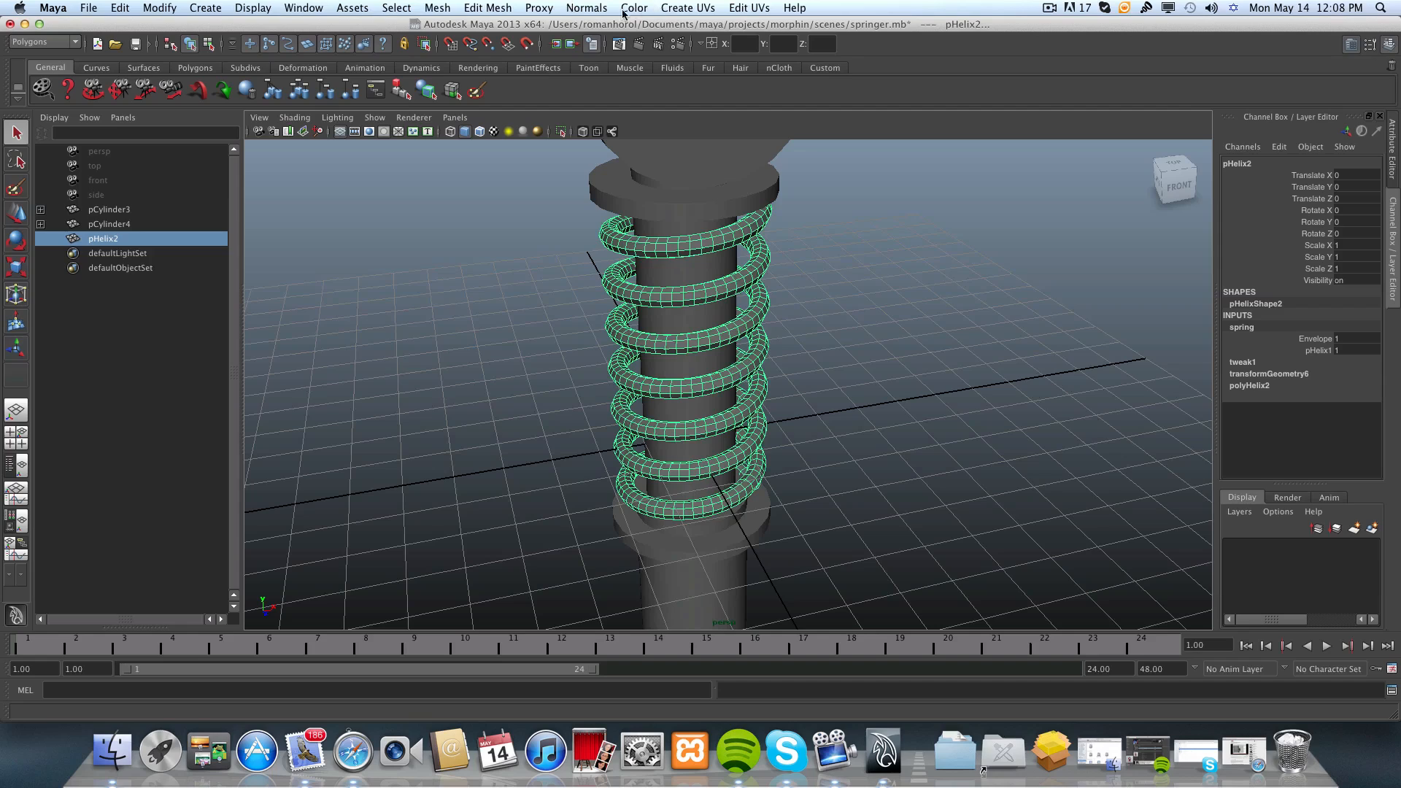
click(587, 9)
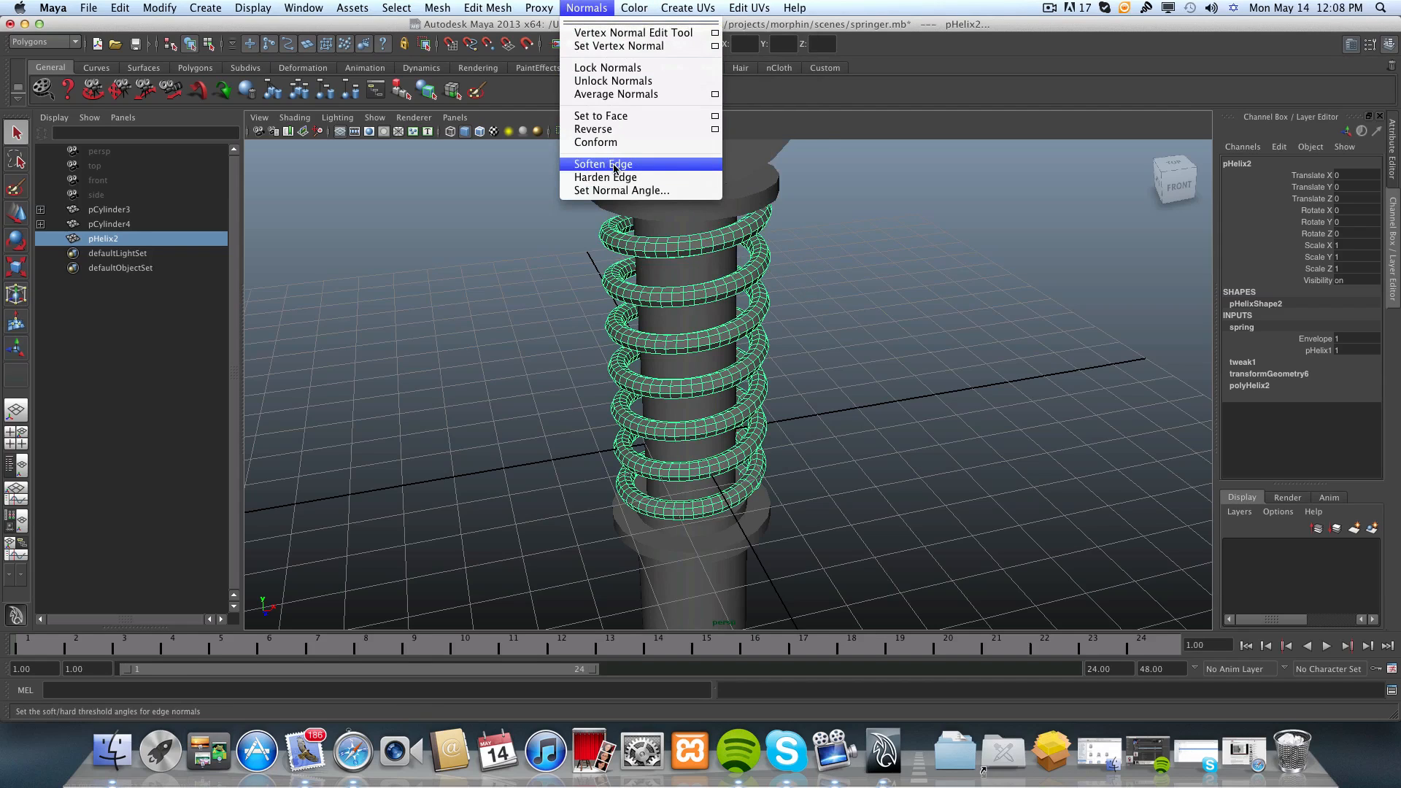
click(815, 305)
scroll(813, 299, up, 3)
scroll(813, 299, up, 6)
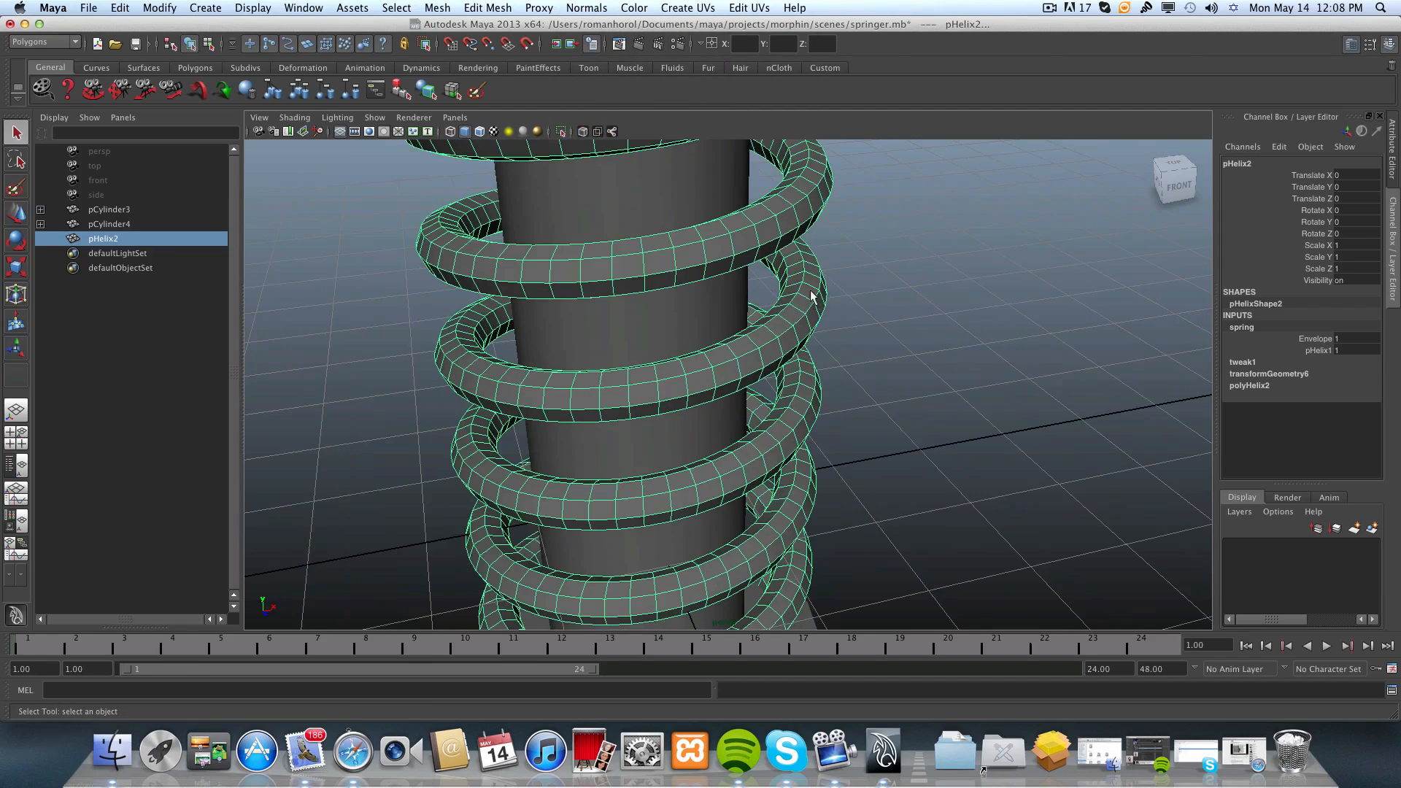
click(587, 8)
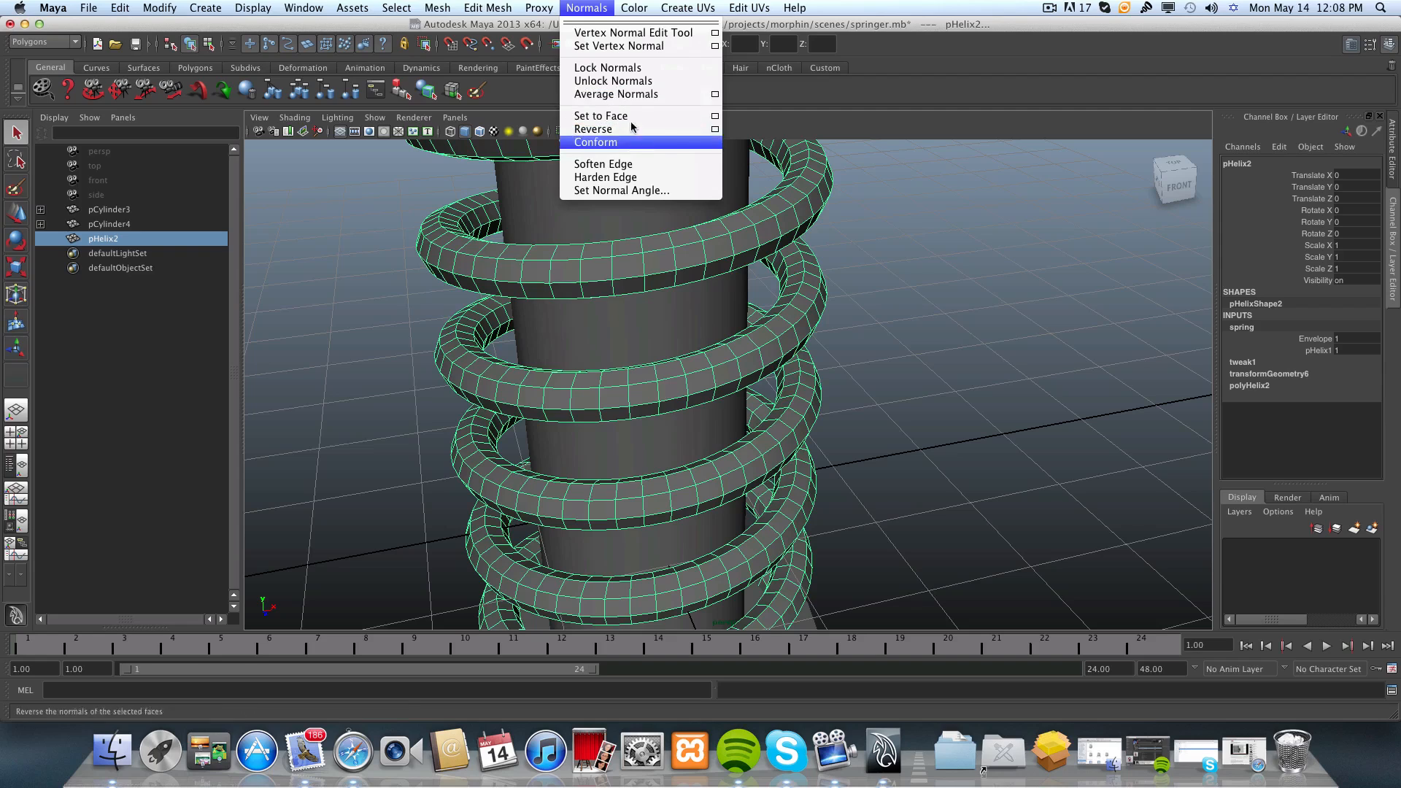
click(615, 168)
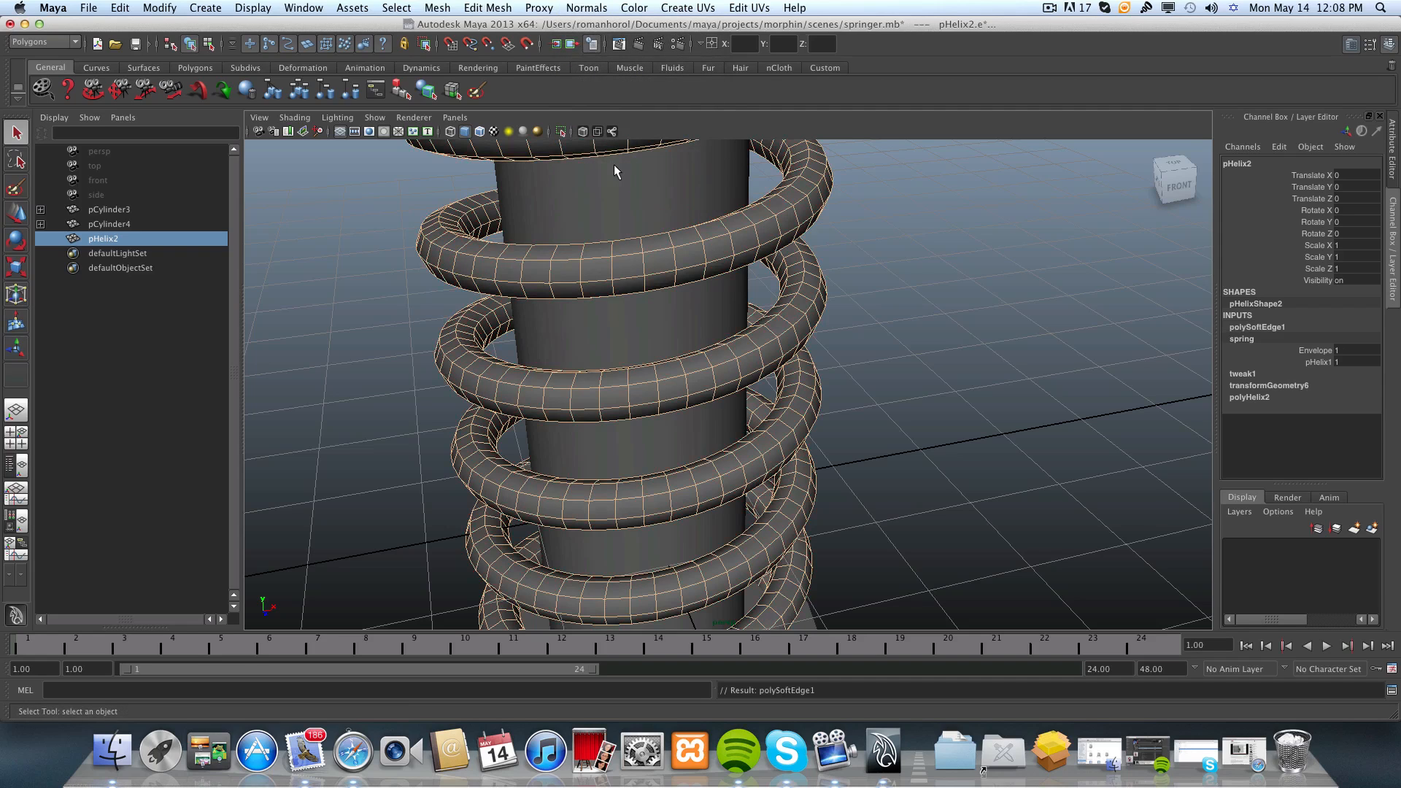
scroll(701, 318, down, 10)
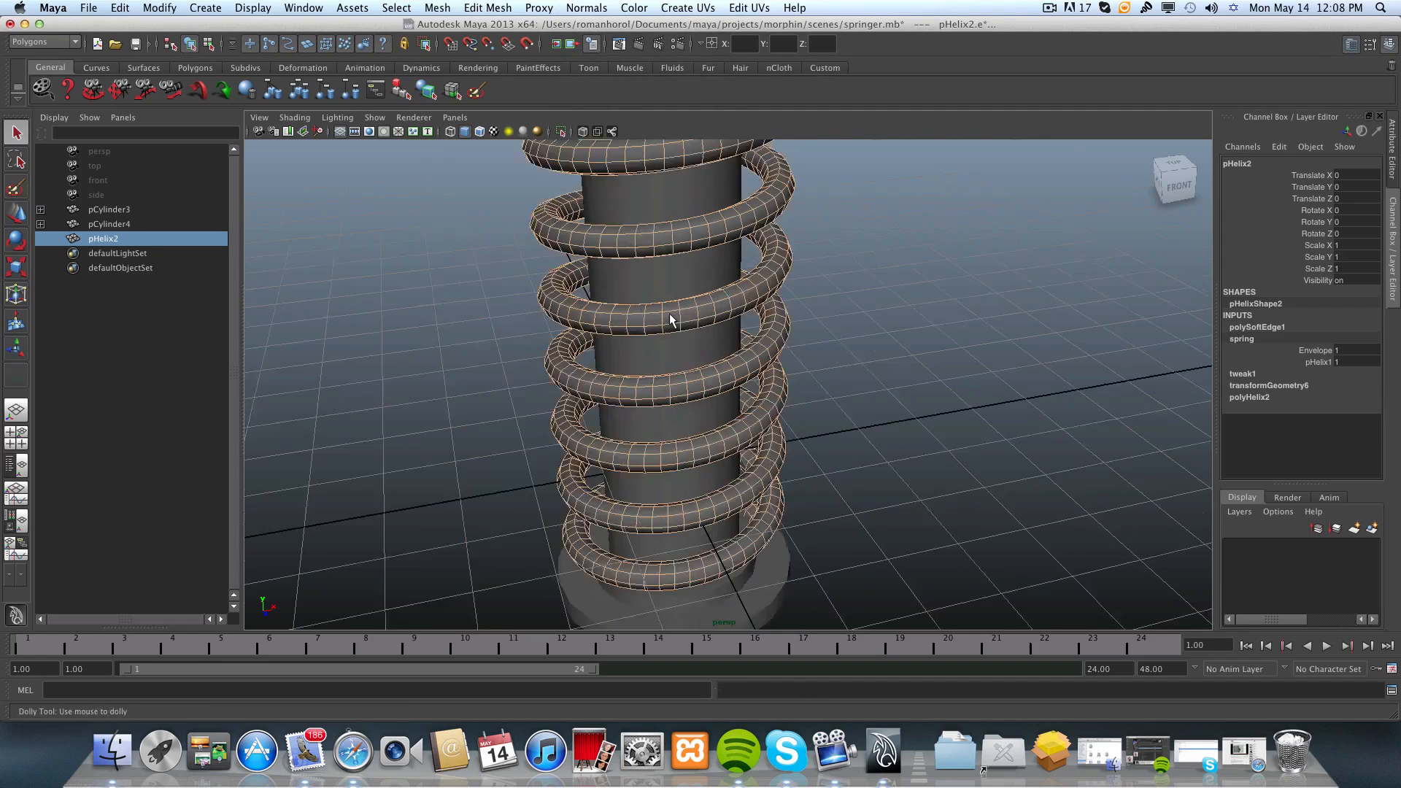
click(868, 309)
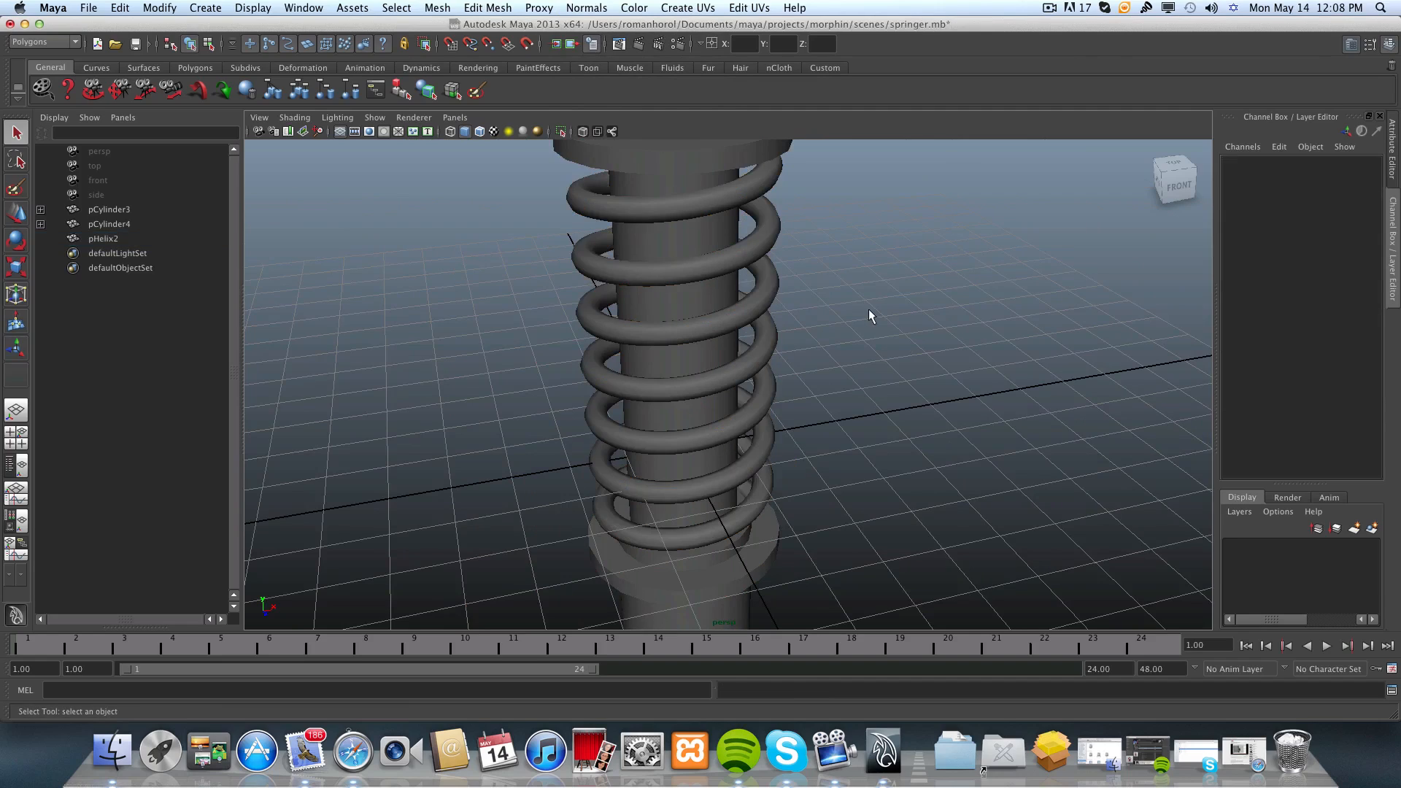
Select the pHelix2 spring, display it with smooth mesh preview, and examine its lower end.
click(726, 311)
mouse_move(779, 349)
alt+mouse_down()
mouse_move(755, 305)
mouse_move(776, 354)
alt+mouse_up()
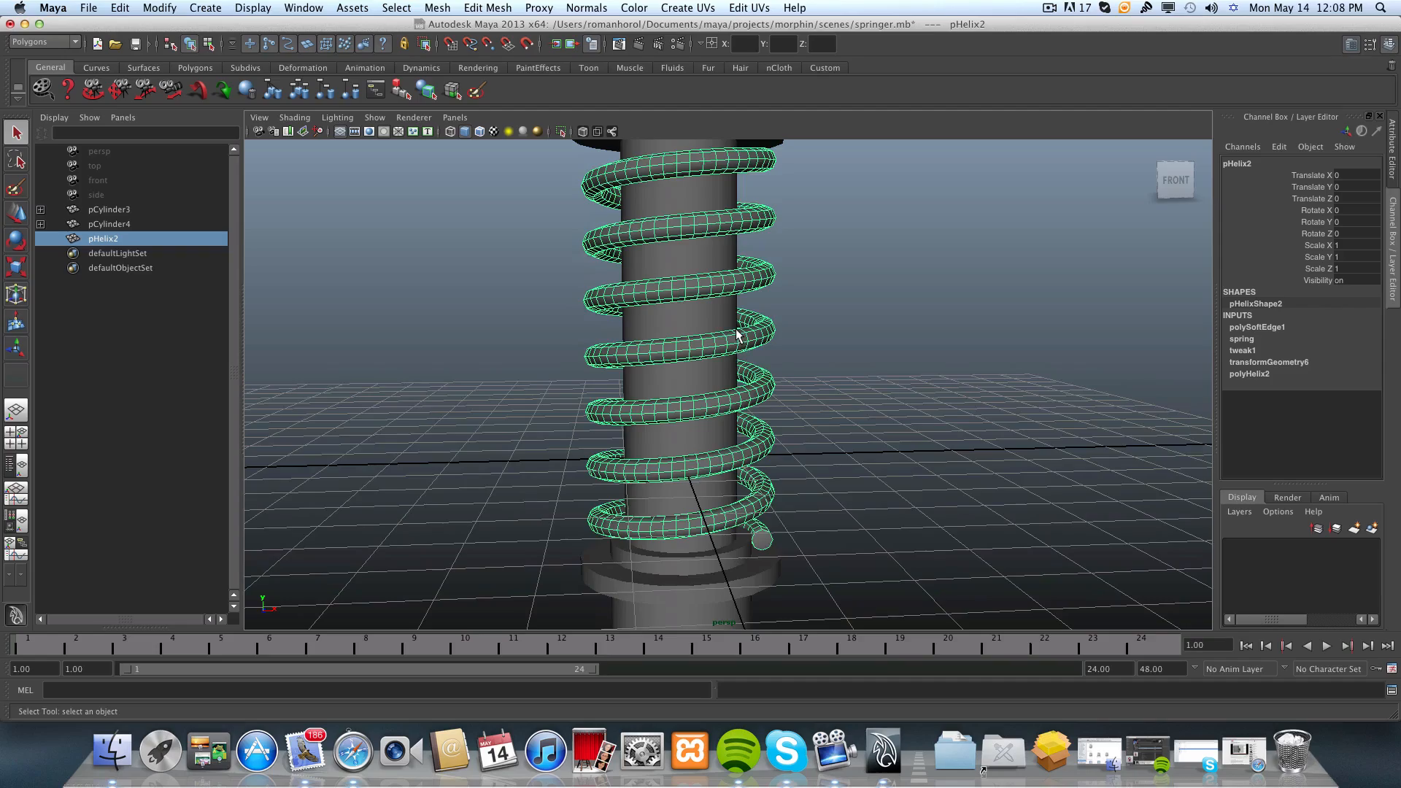
key(3)
alt+drag(738, 336, 488, 236)
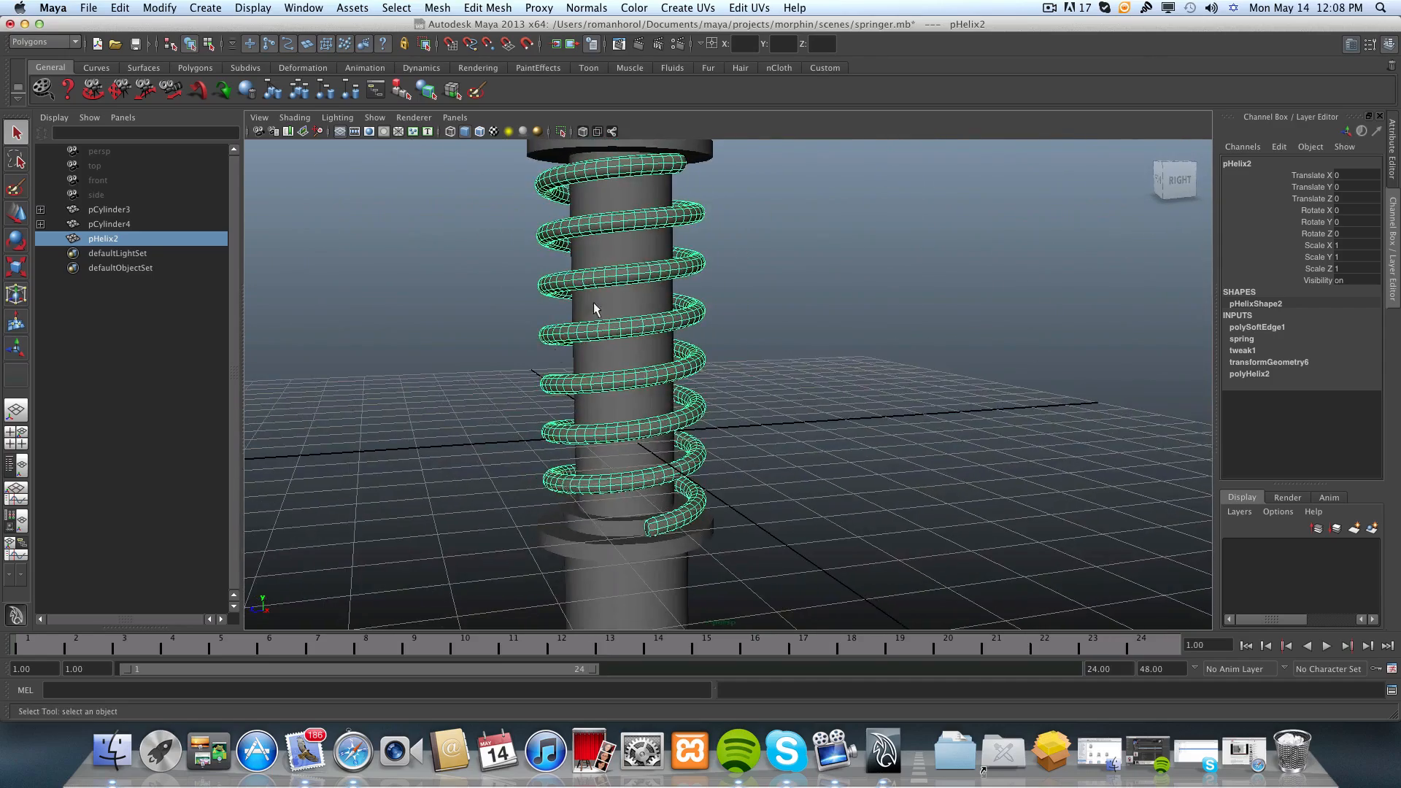
alt+middle_drag(594, 308, 603, 239)
alt+right_drag(544, 318, 719, 404)
alt+middle_drag(720, 404, 721, 405)
alt+right_drag(615, 395, 706, 443)
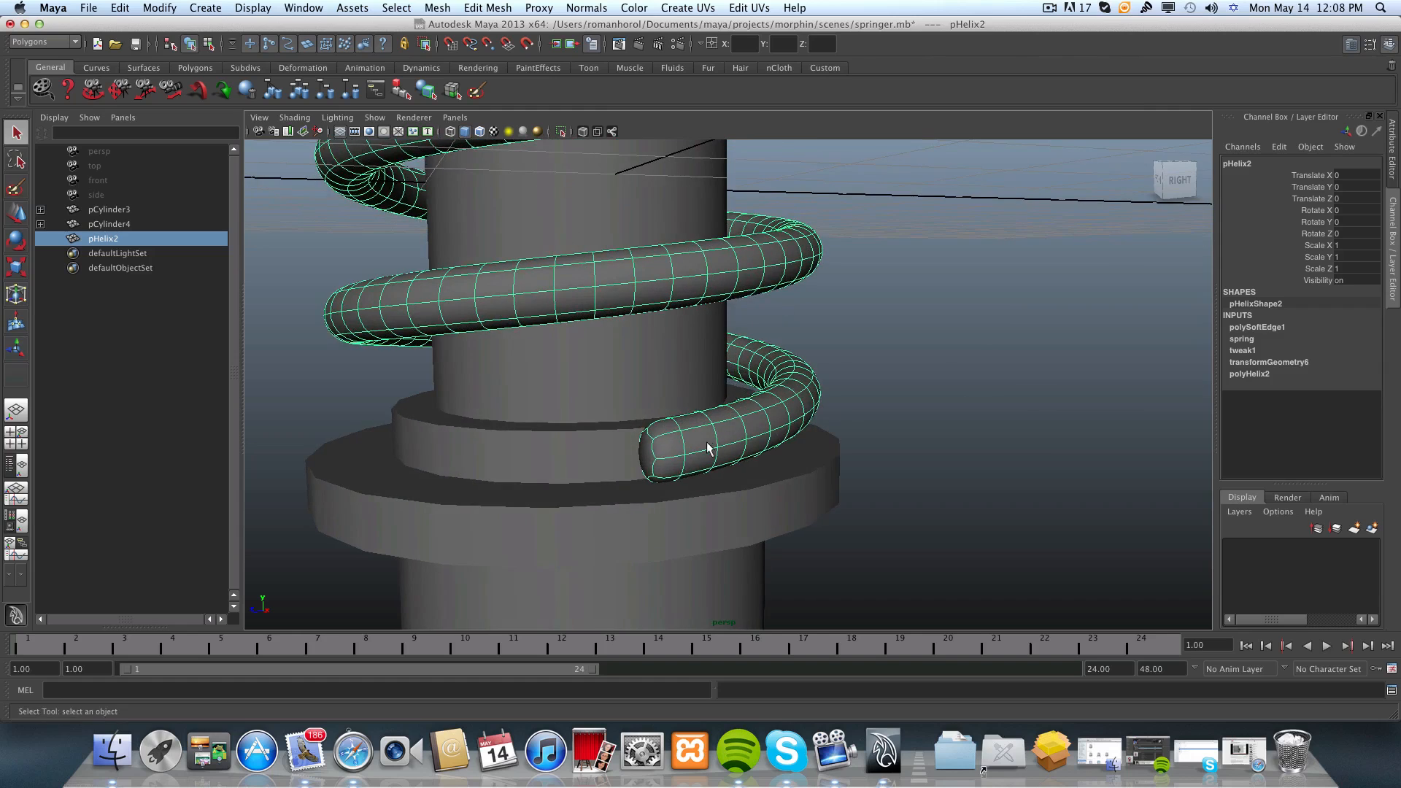
Select the cap faces at both the lower and upper ends of the helix.
mouse_move(655, 452)
alt+mouse_down()
mouse_move(771, 461)
mouse_move(666, 450)
mouse_move(692, 452)
mouse_move(681, 460)
alt+mouse_up()
right_click(702, 464)
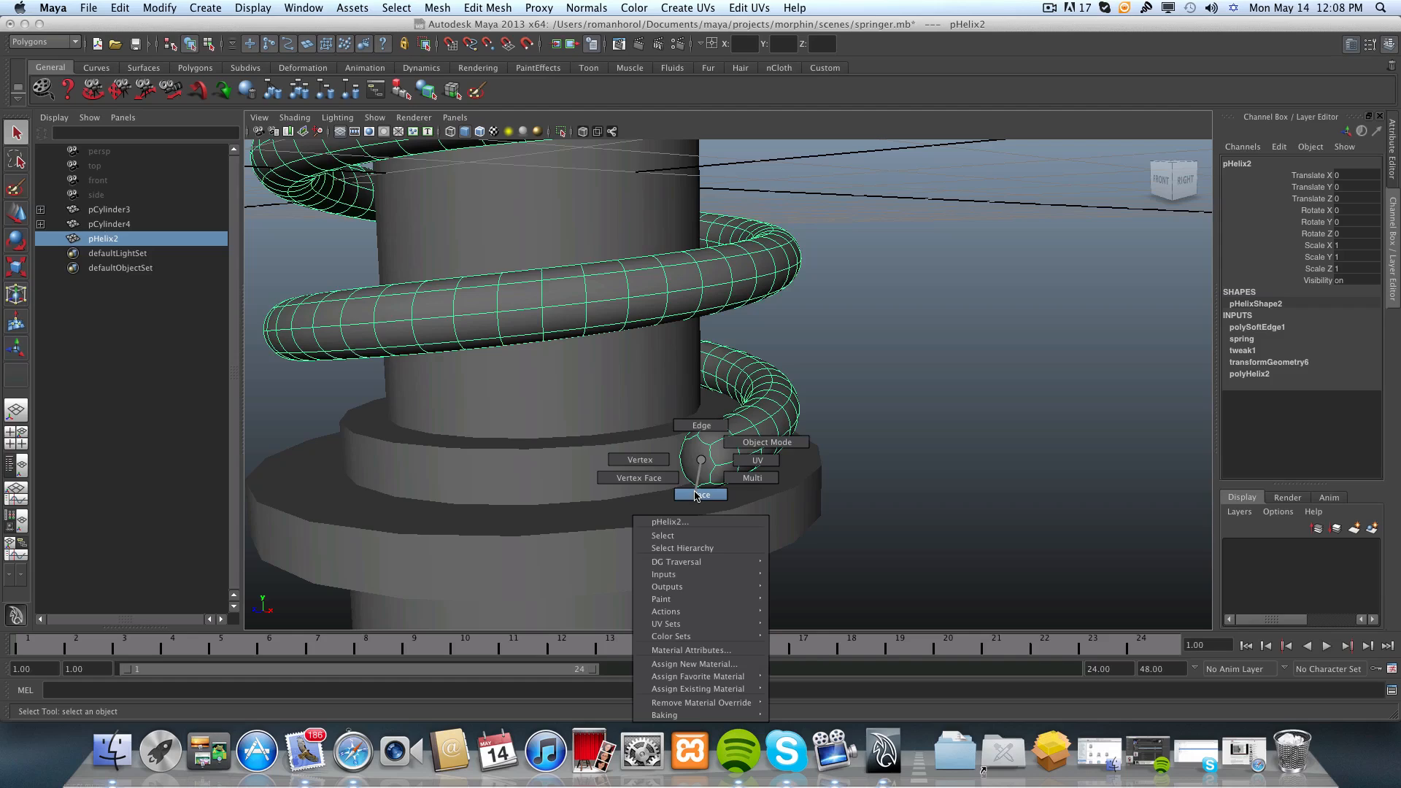
click(698, 495)
click(694, 459)
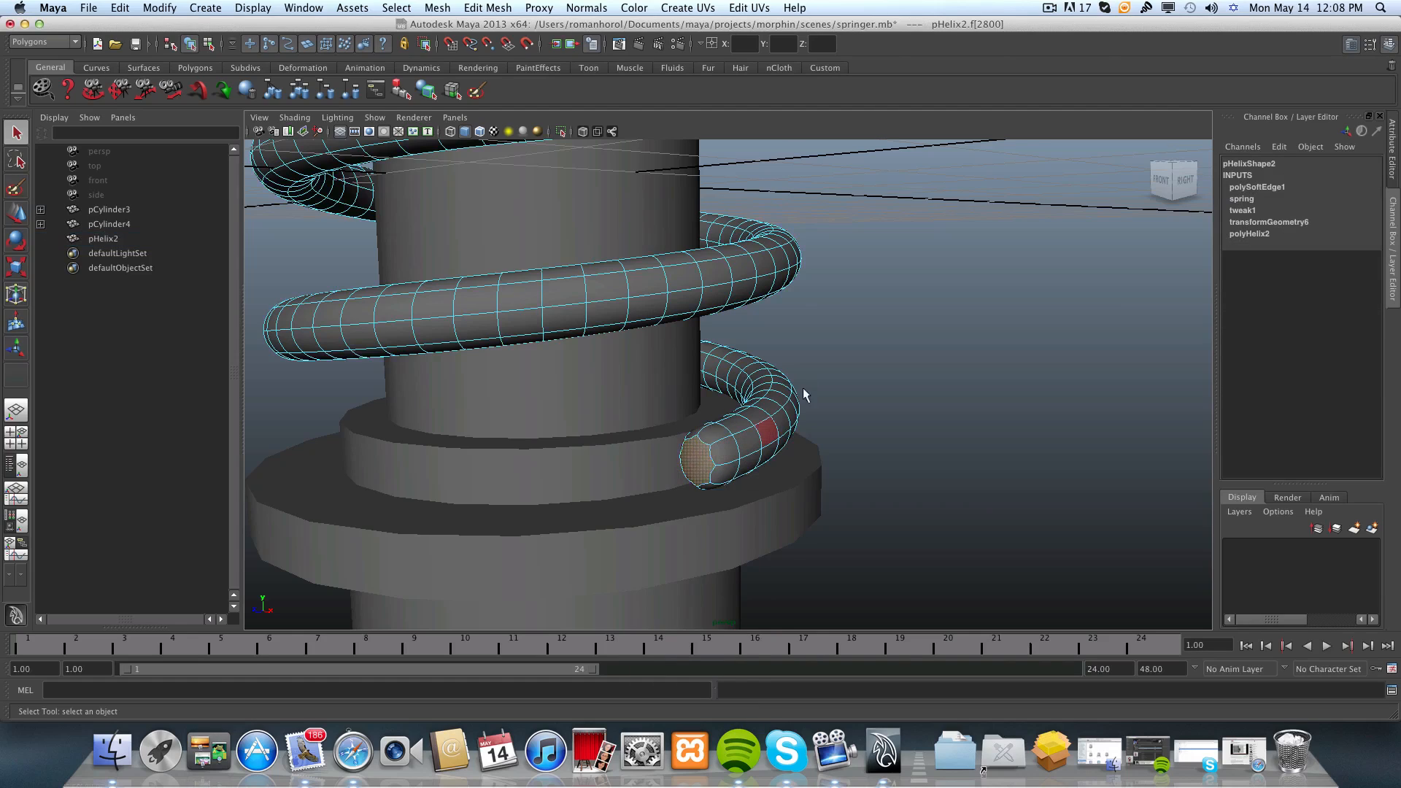
alt+drag(803, 388, 533, 359)
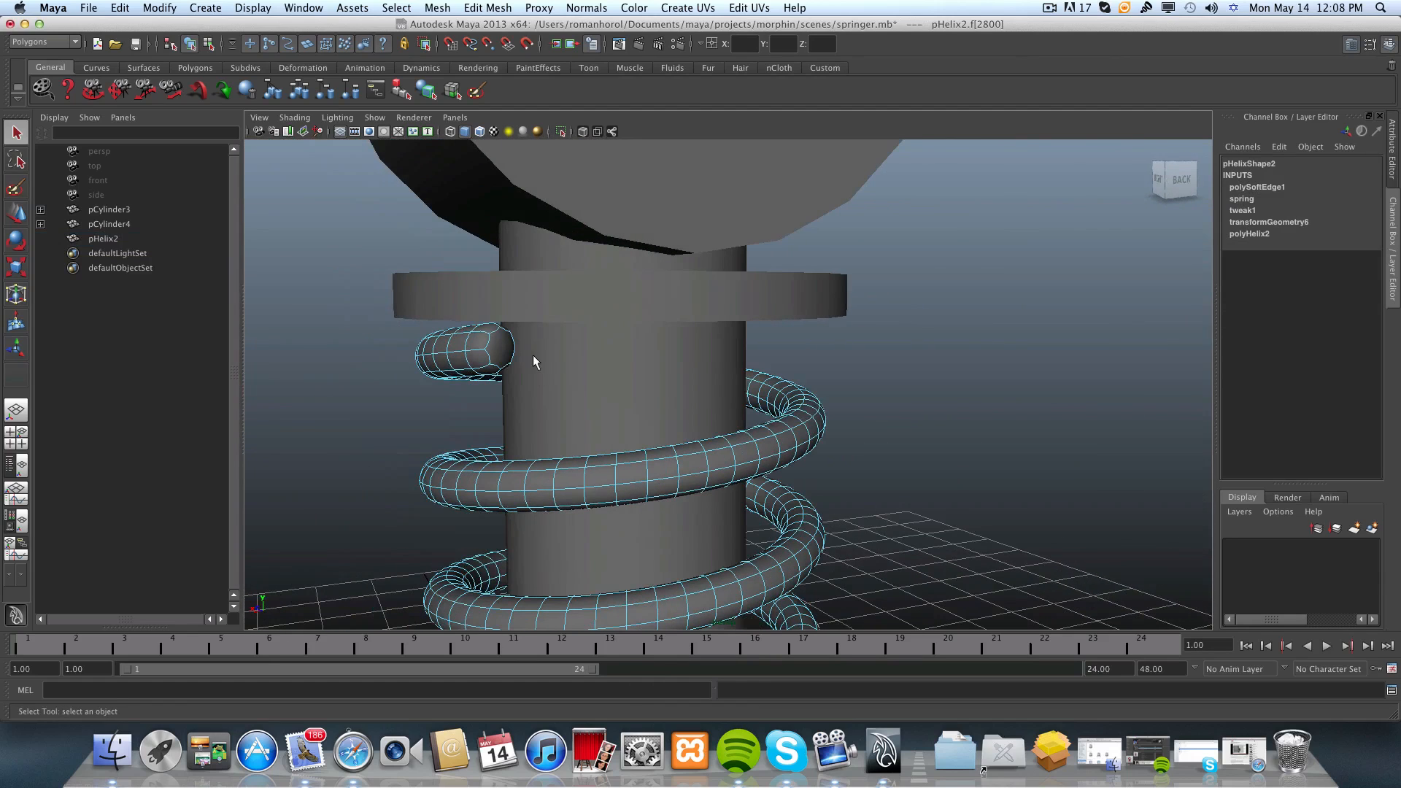
shift+click(503, 350)
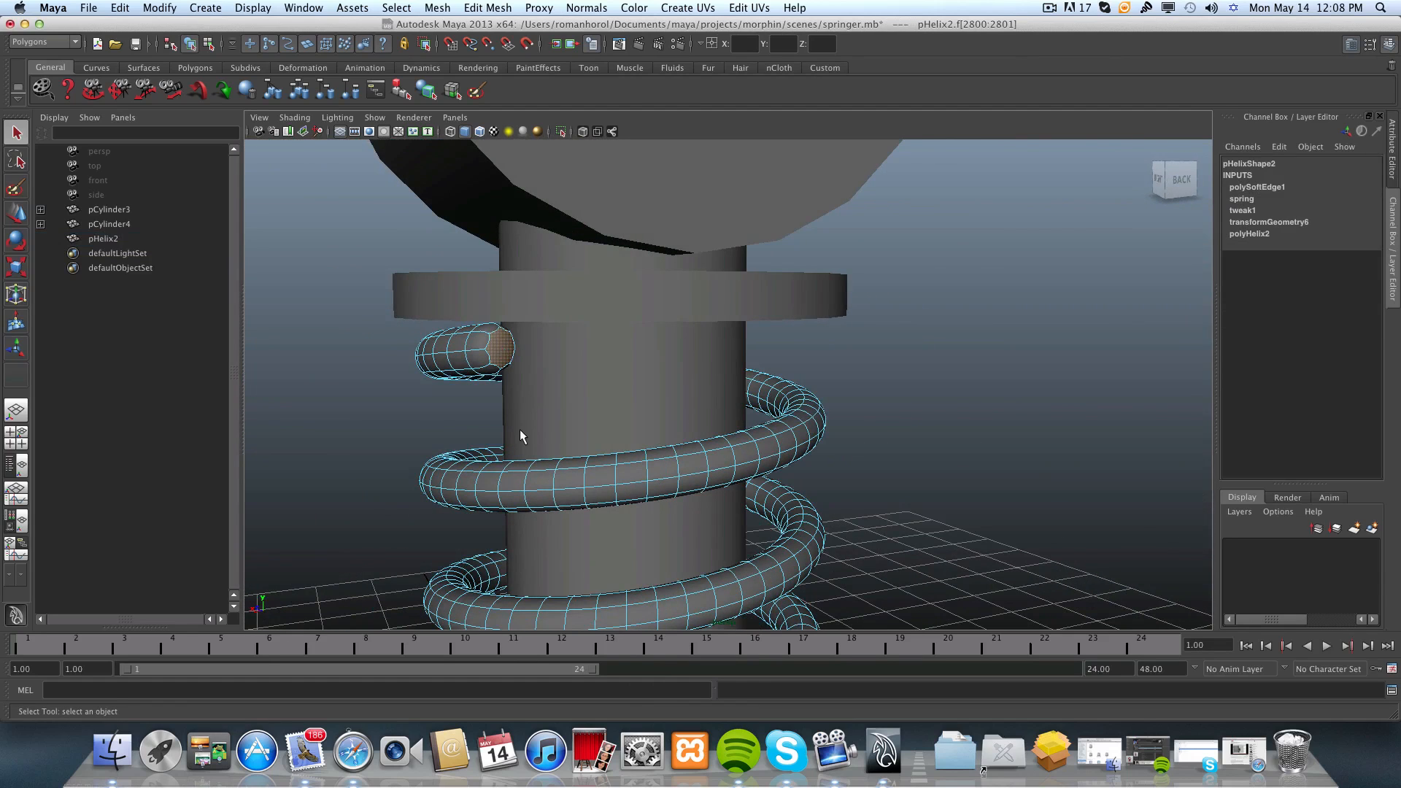
Extrude both end cap faces with 1 division and zero offset and thickness, and return the helix to object selection.
click(194, 69)
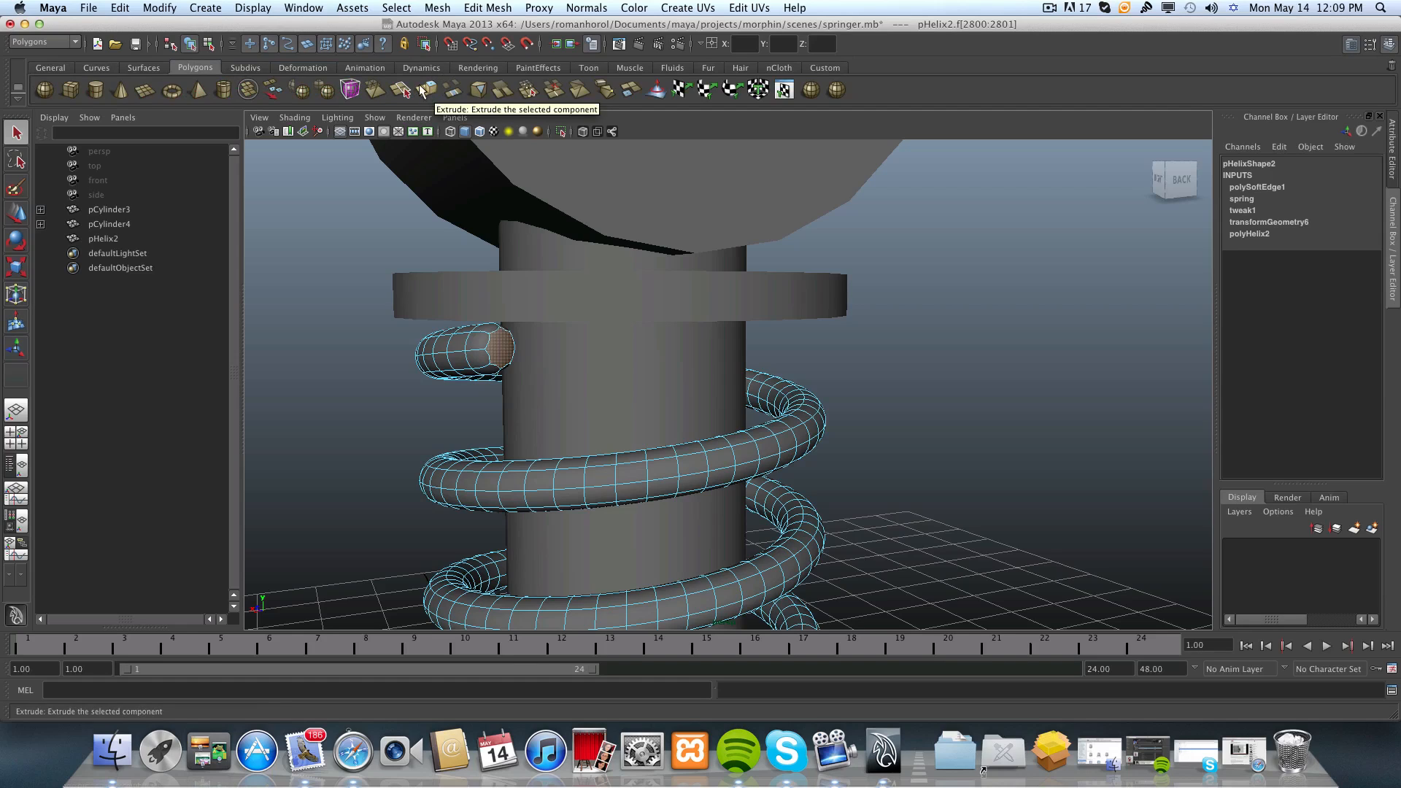
click(501, 10)
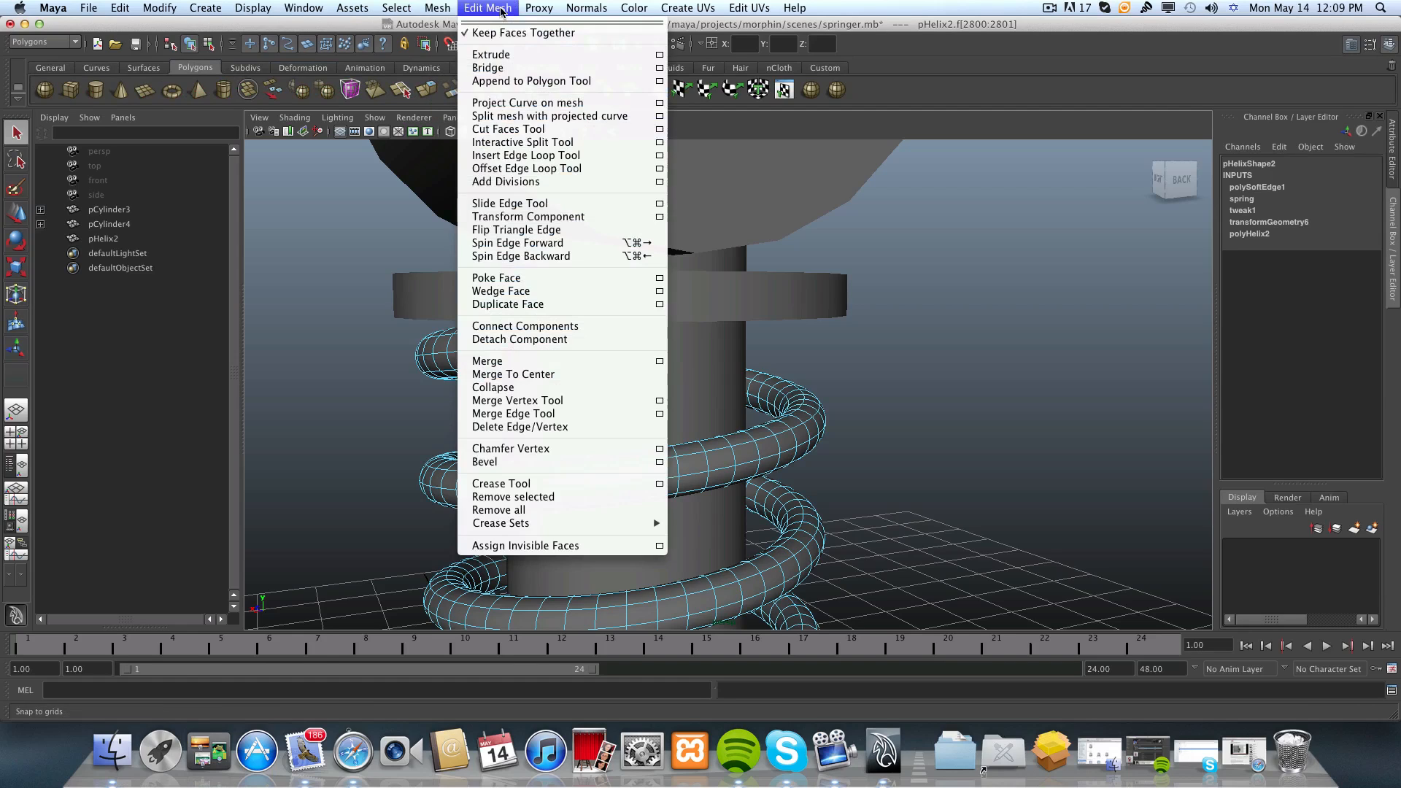
click(660, 56)
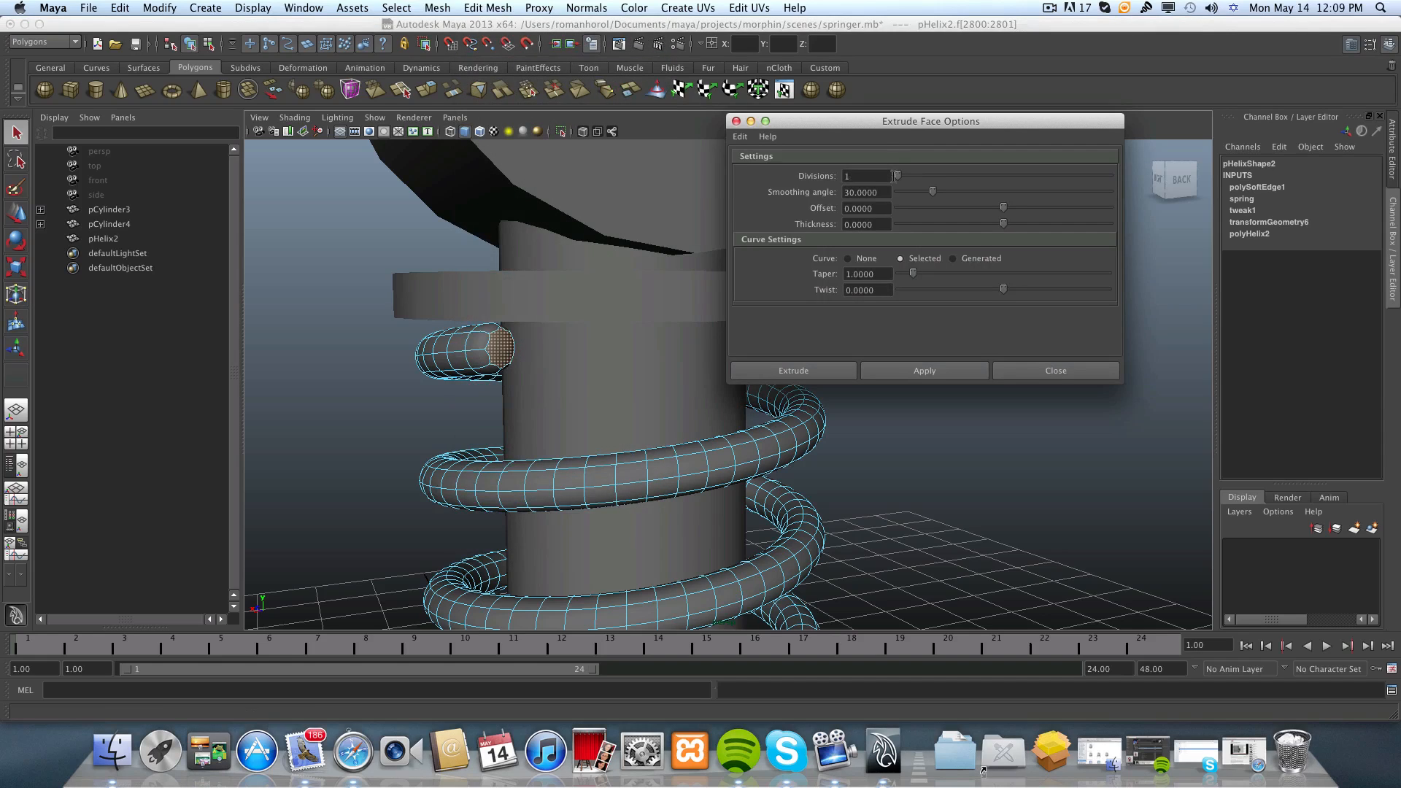
click(835, 370)
alt+drag(592, 383, 624, 381)
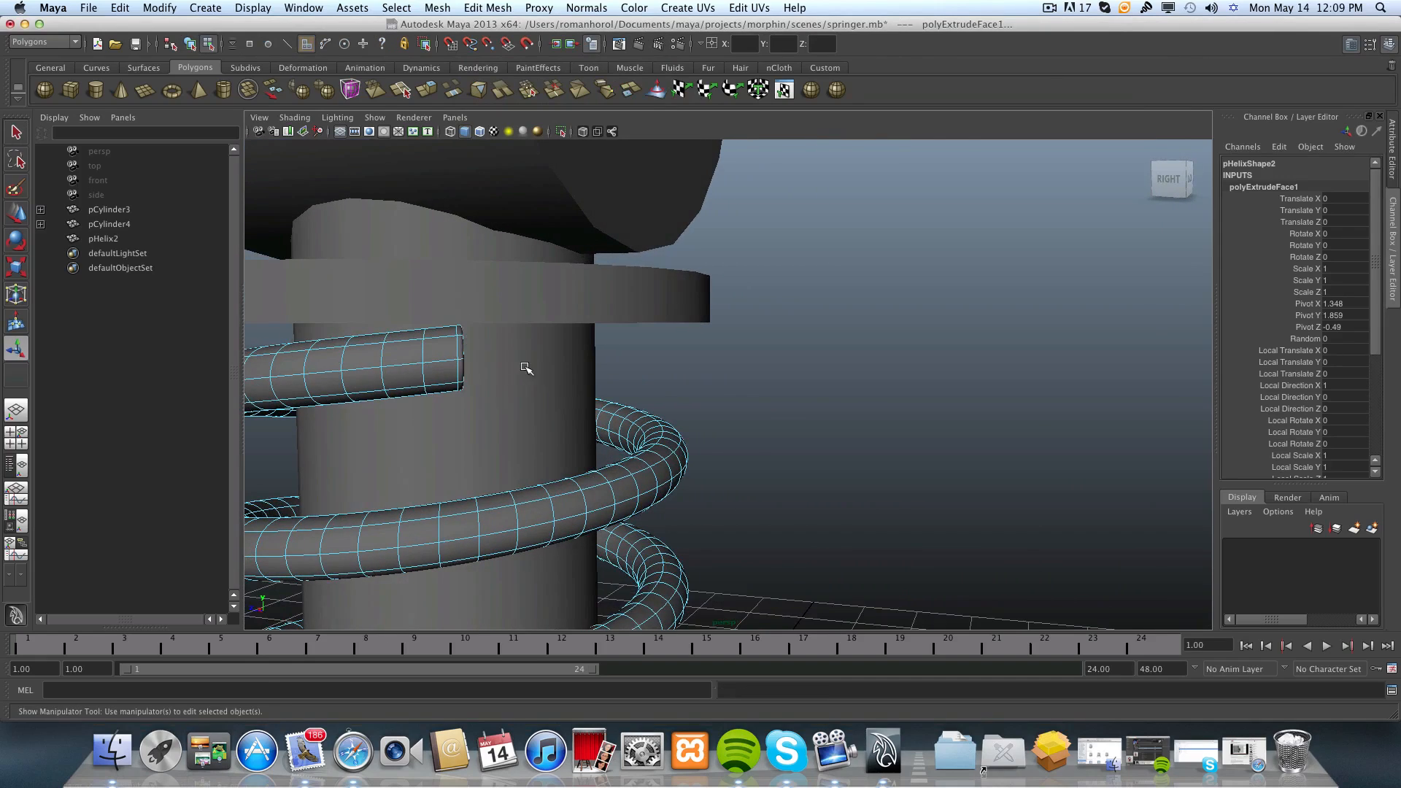
alt+drag(526, 369, 425, 373)
alt+middle_drag(554, 394, 518, 365)
alt+drag(519, 366, 618, 368)
alt+middle_drag(491, 368, 657, 274)
alt+right_drag(657, 274, 534, 340)
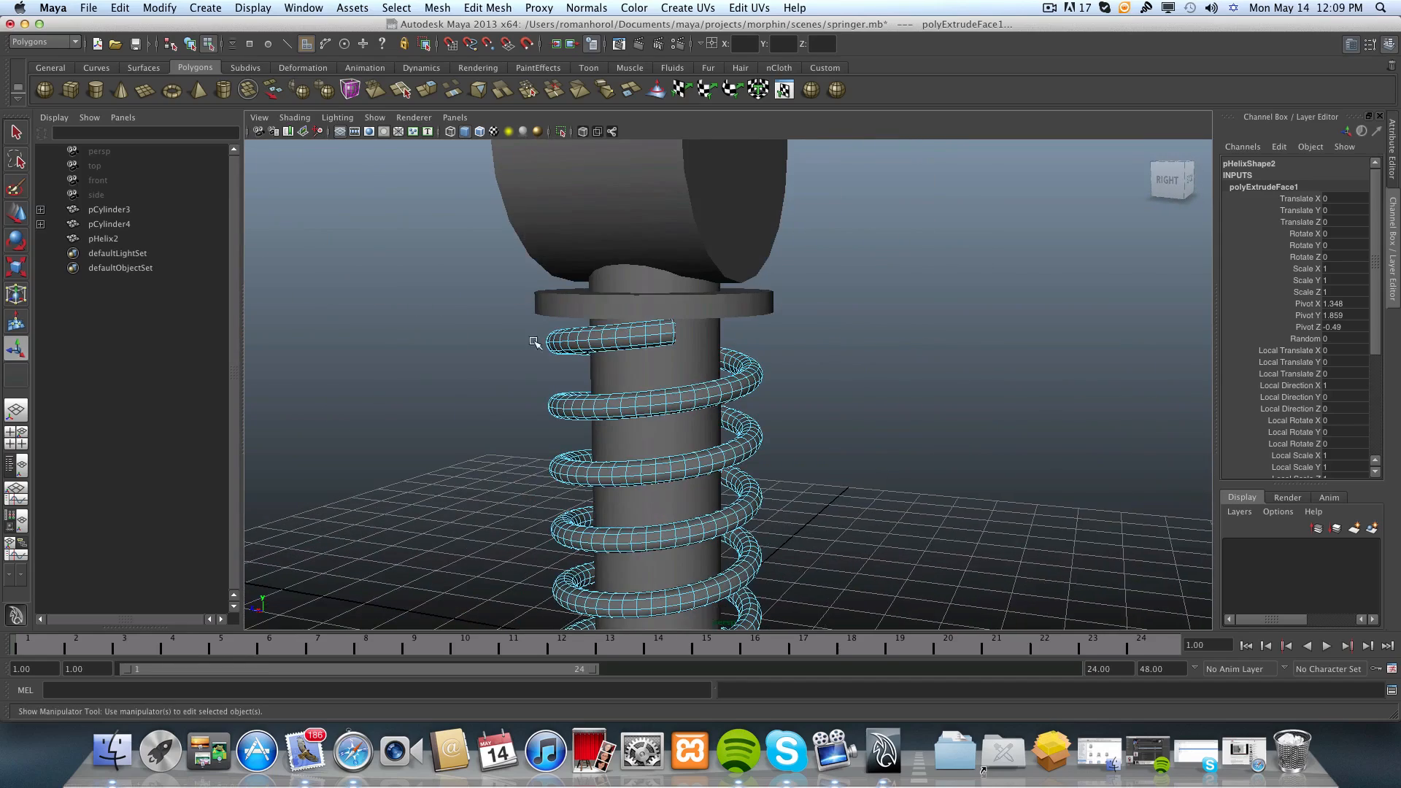
key(F8)
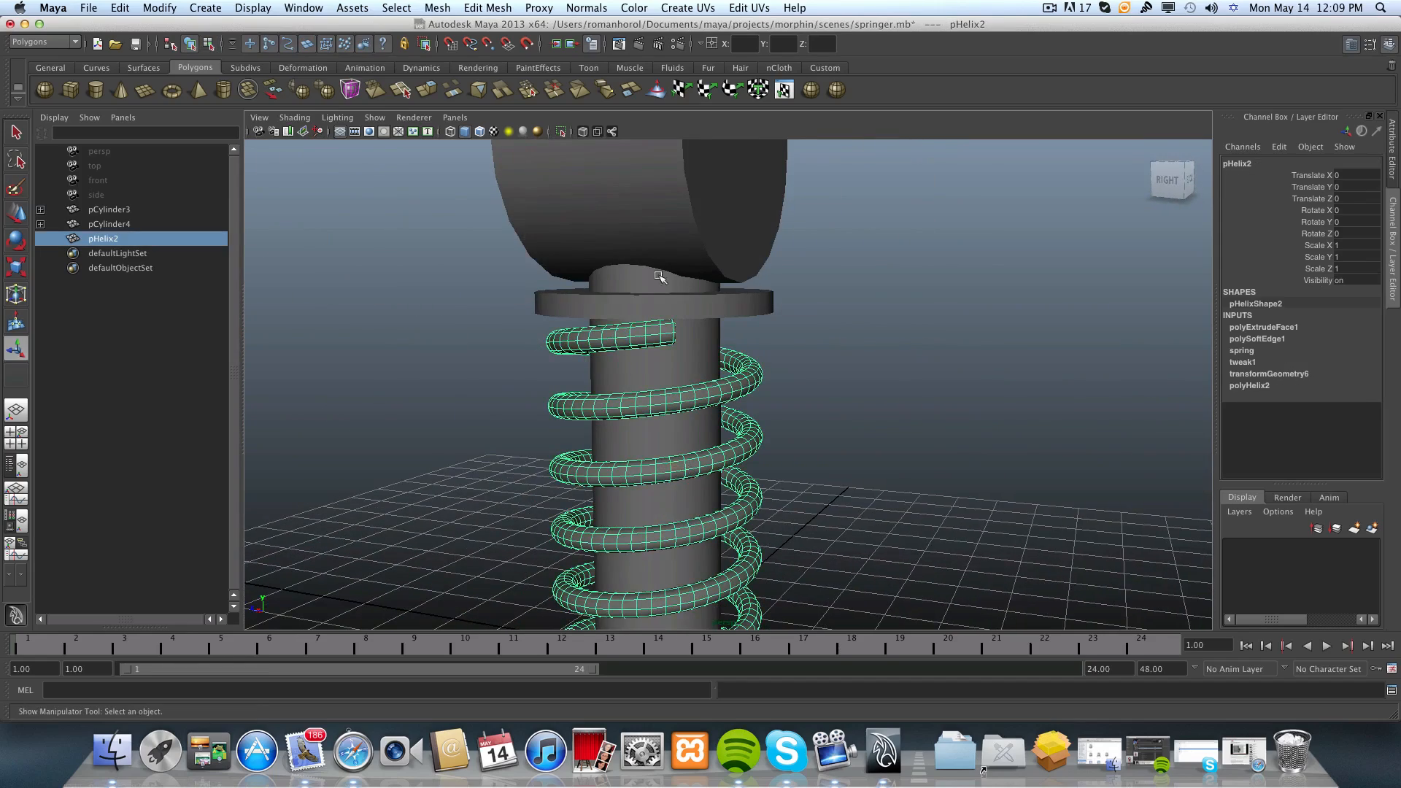
Delete the helix's non-deformer history and show the channels of its spring blend shape.
scroll(653, 494, down, 5)
alt+drag(649, 520, 757, 529)
alt+middle_drag(757, 530, 740, 522)
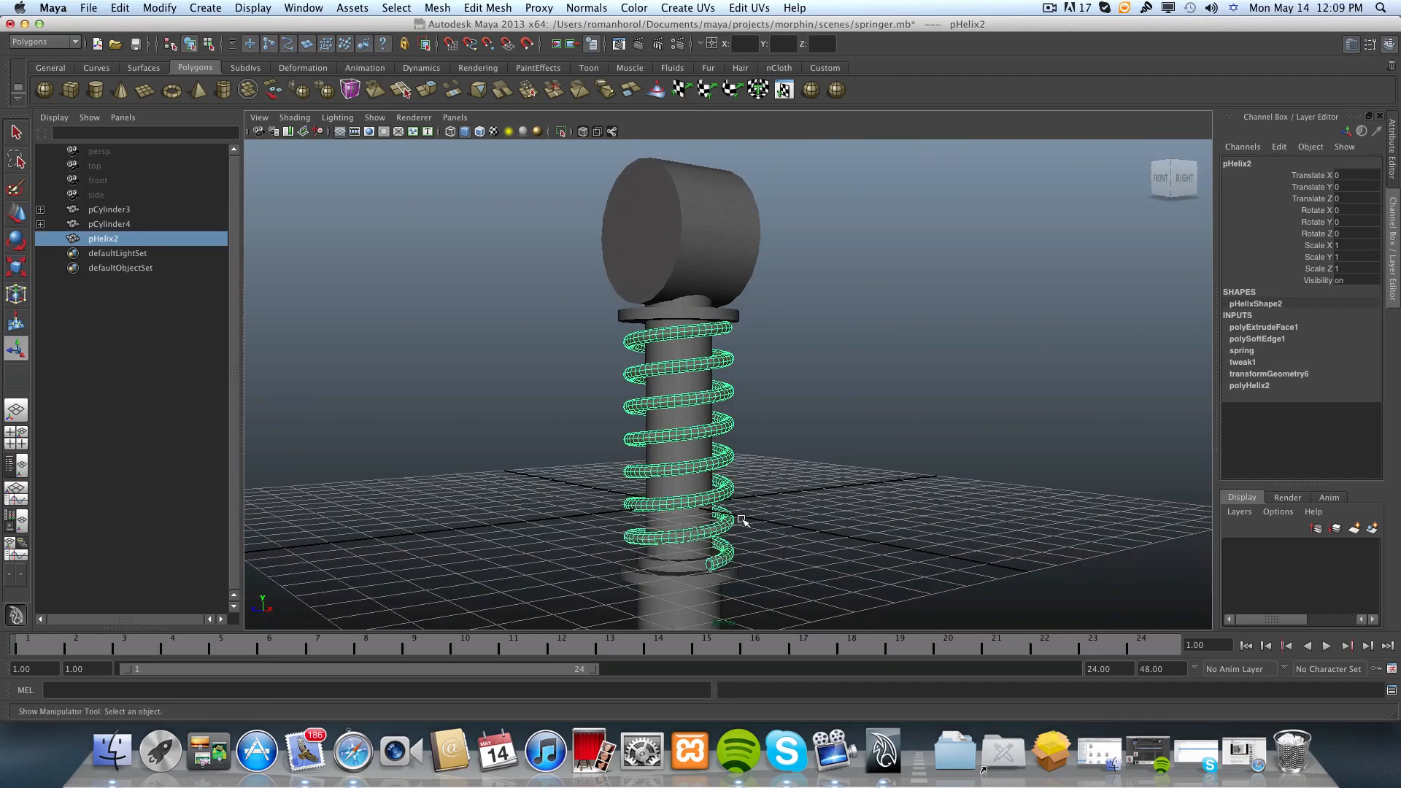
alt+drag(739, 522, 828, 513)
alt+right_drag(701, 527, 805, 547)
alt+drag(806, 548, 769, 514)
click(160, 8)
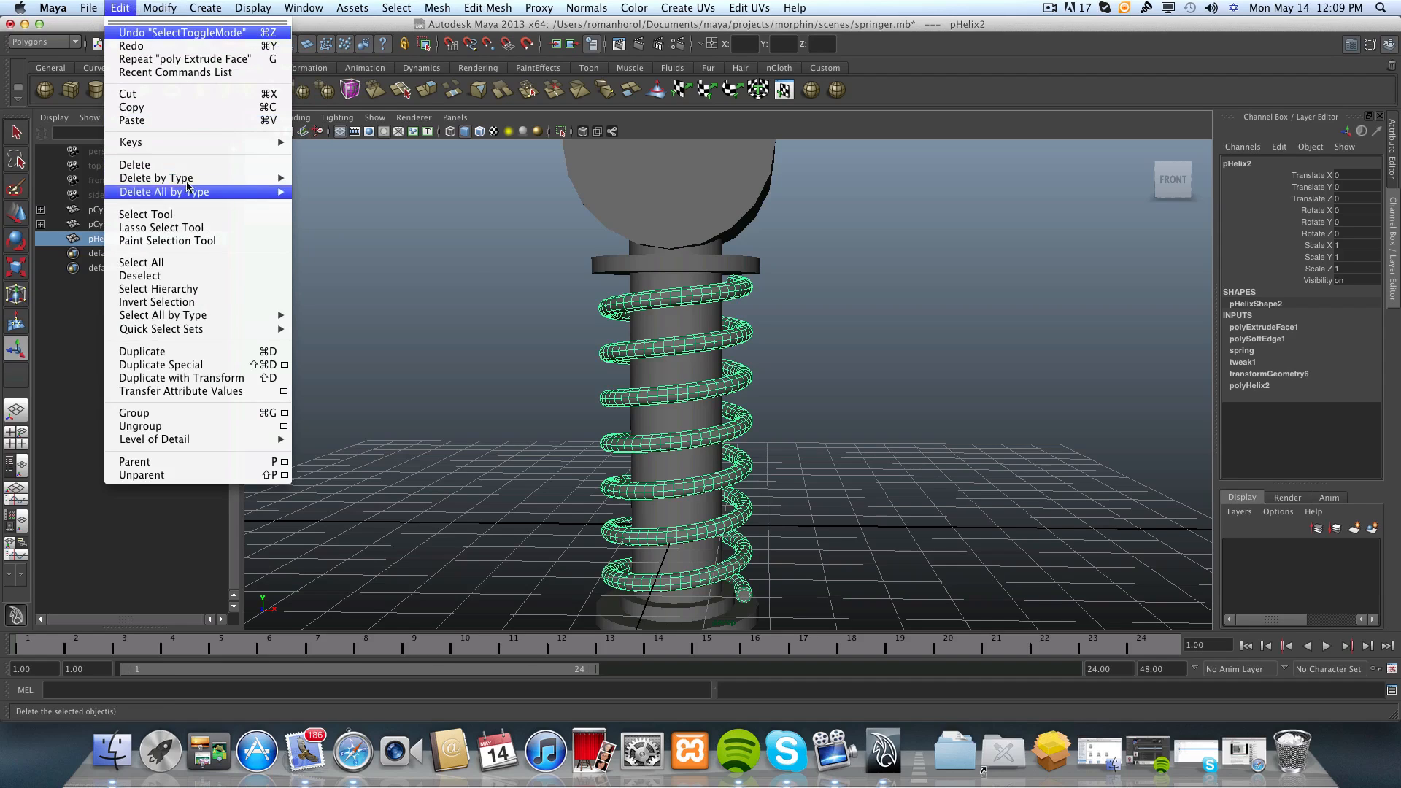
mouse_move(188, 179)
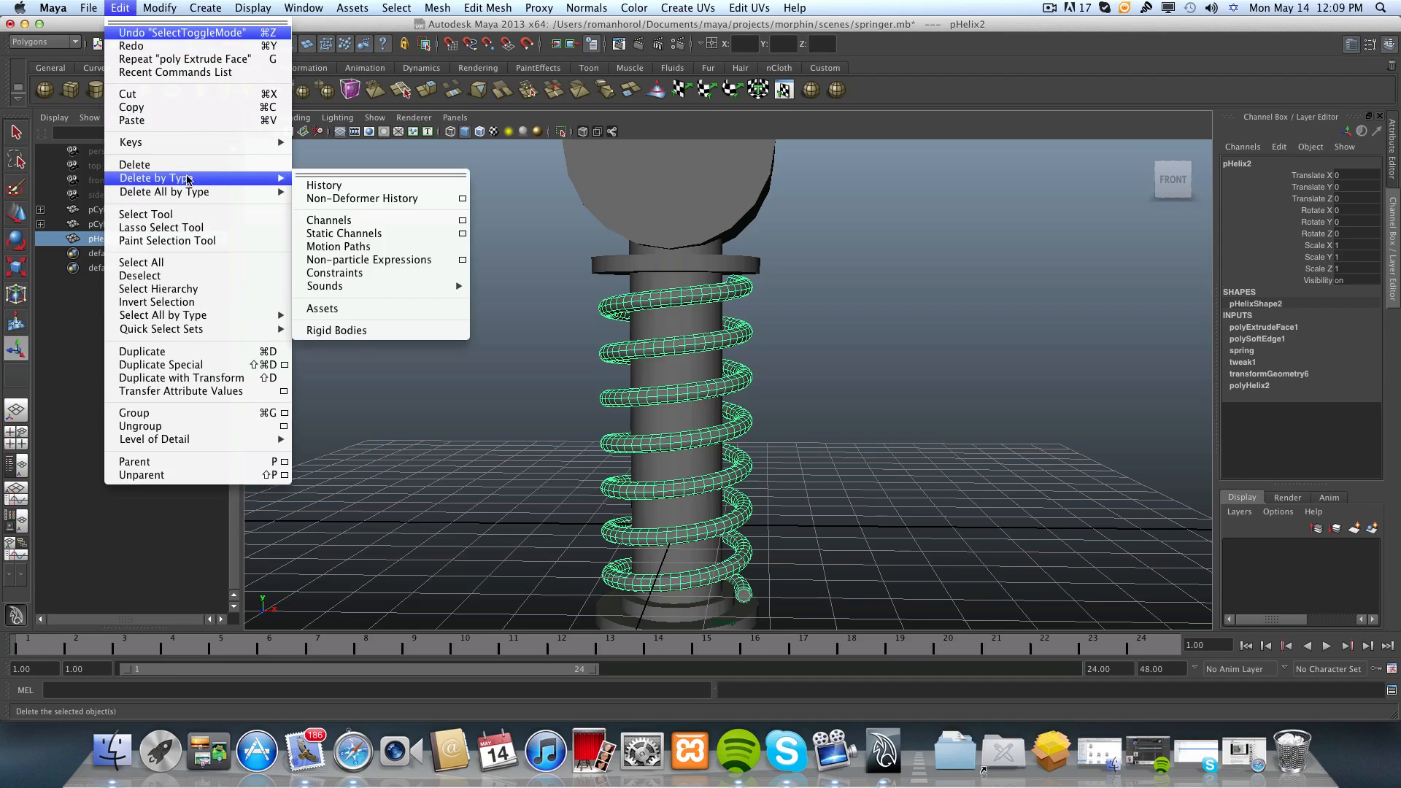
click(363, 203)
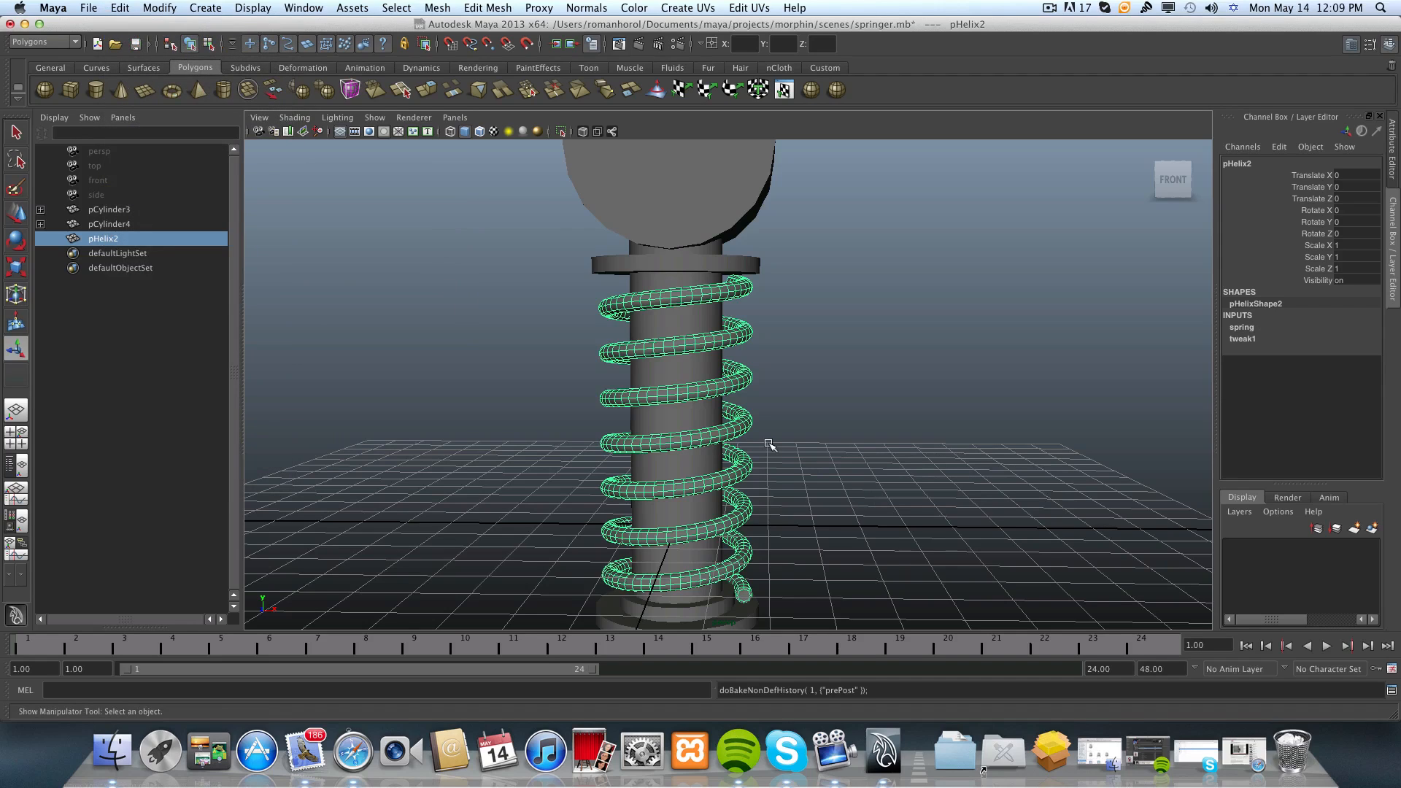
click(1249, 328)
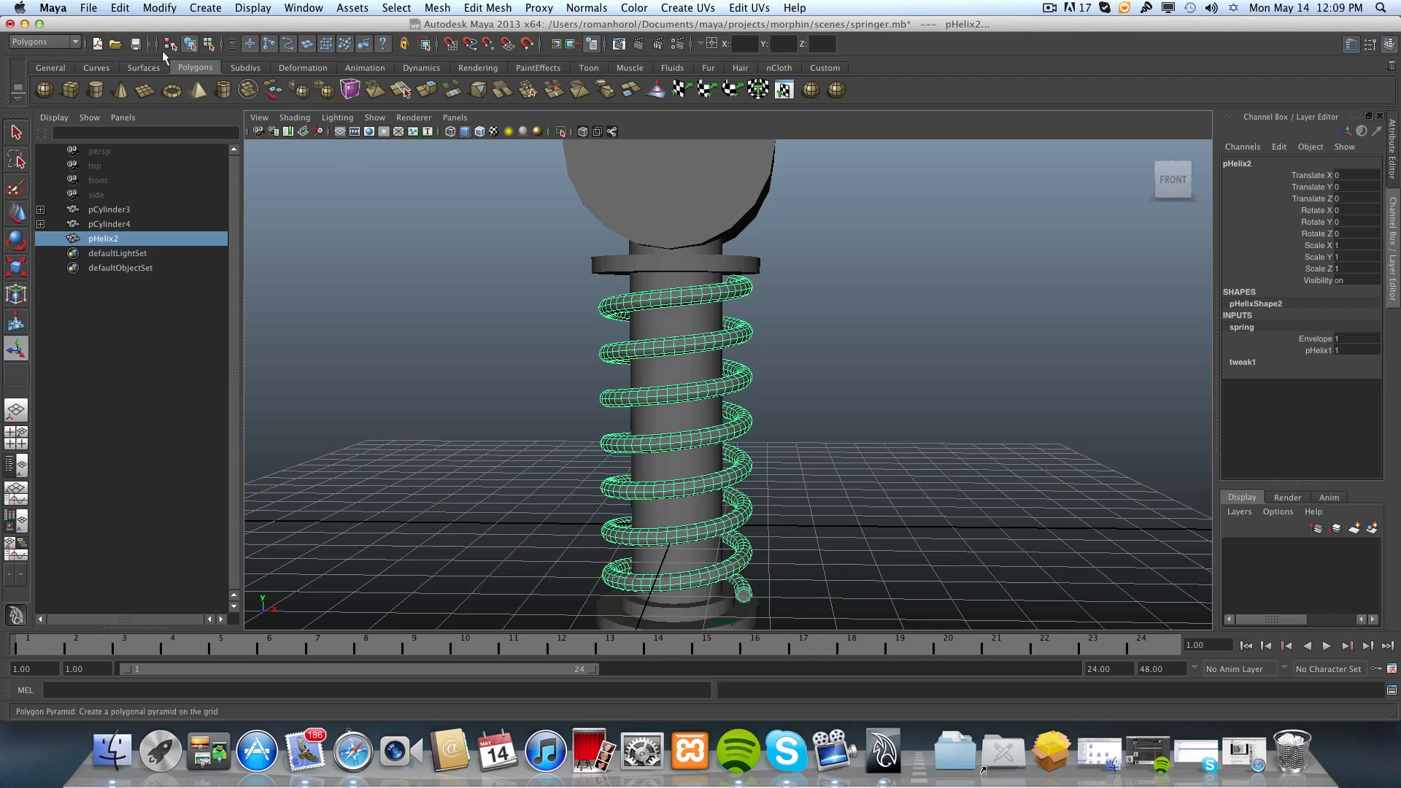
click(149, 7)
mouse_move(120, 7)
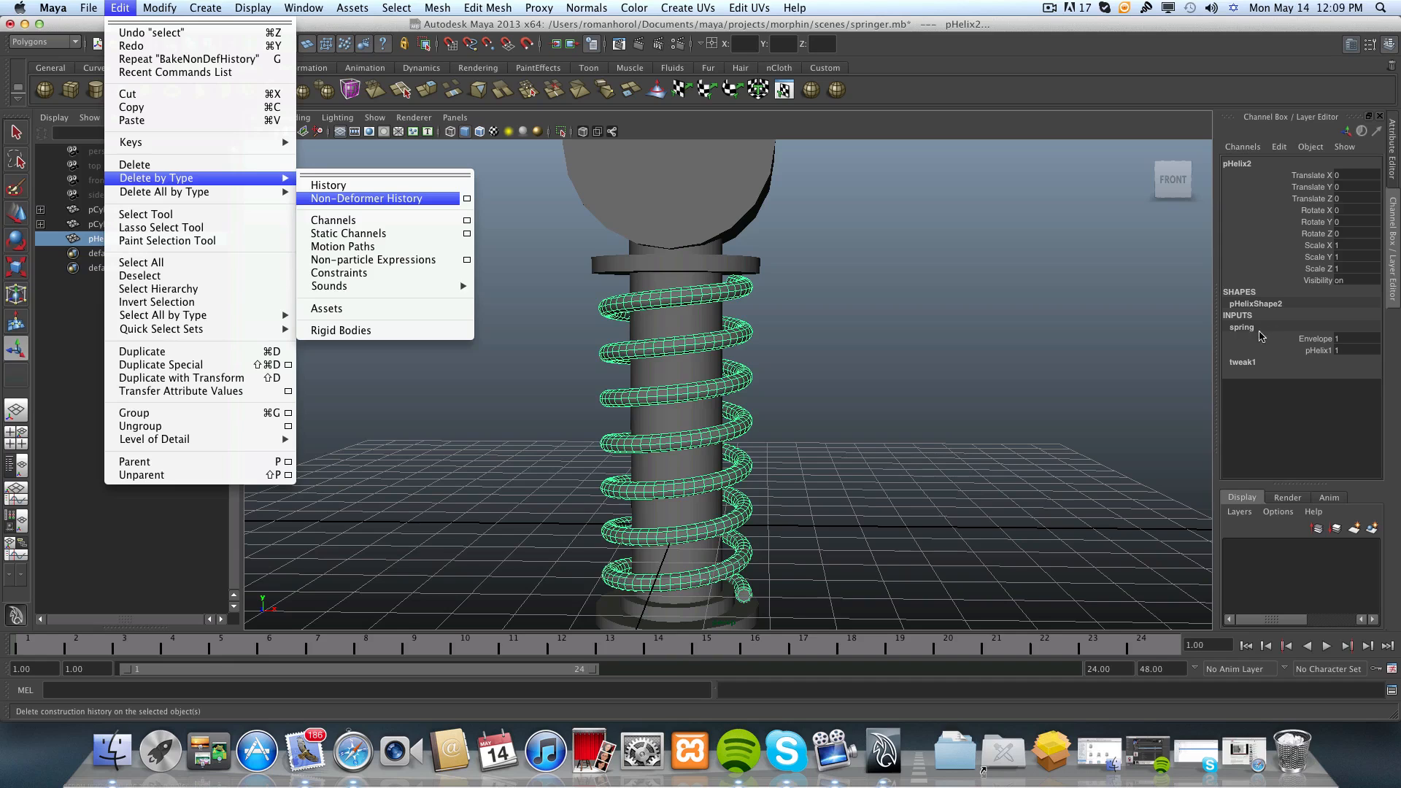
click(897, 507)
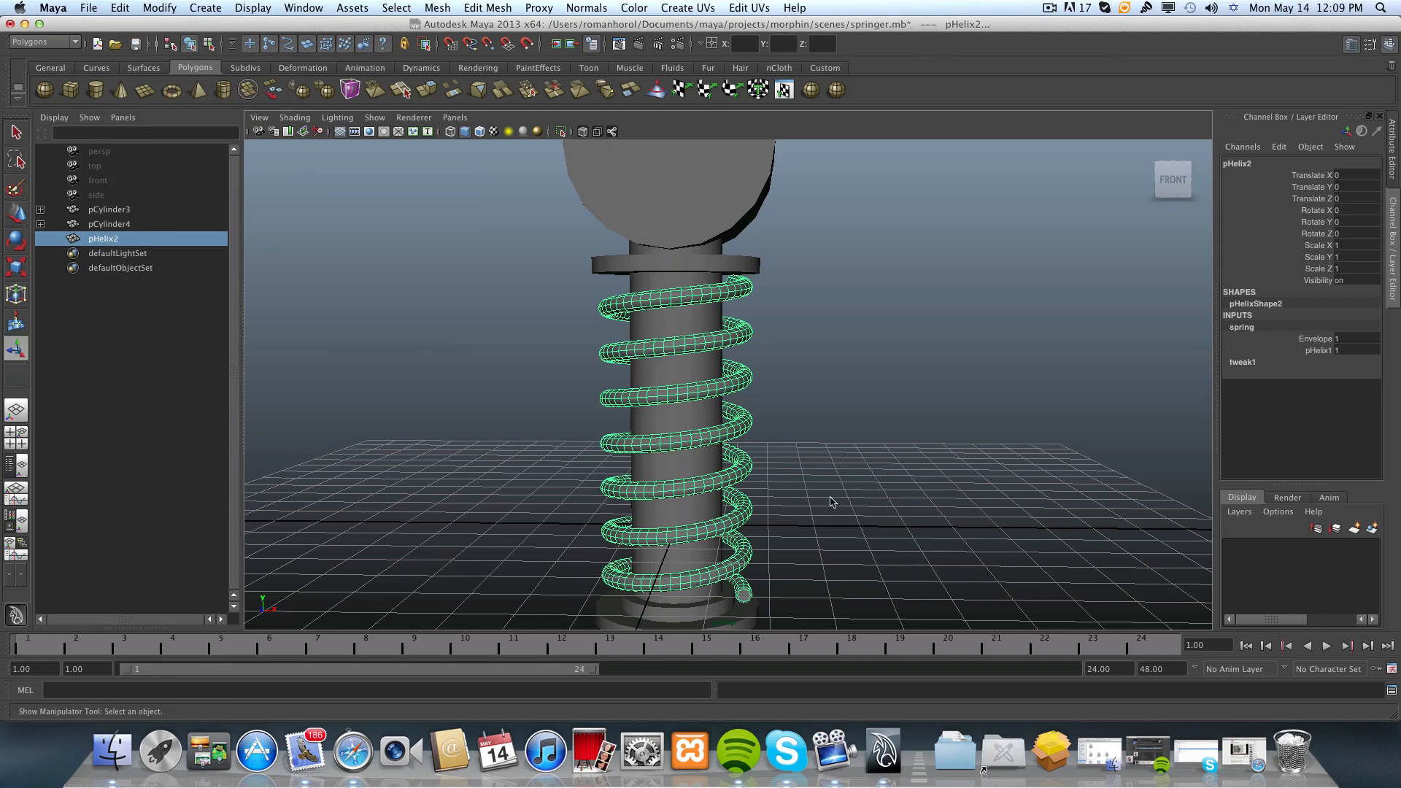
Examine the whole shock absorber from several angles, including the spring and both end cylinders.
scroll(830, 499, down, 5)
alt+drag(773, 450, 782, 498)
alt+middle_drag(782, 498, 806, 452)
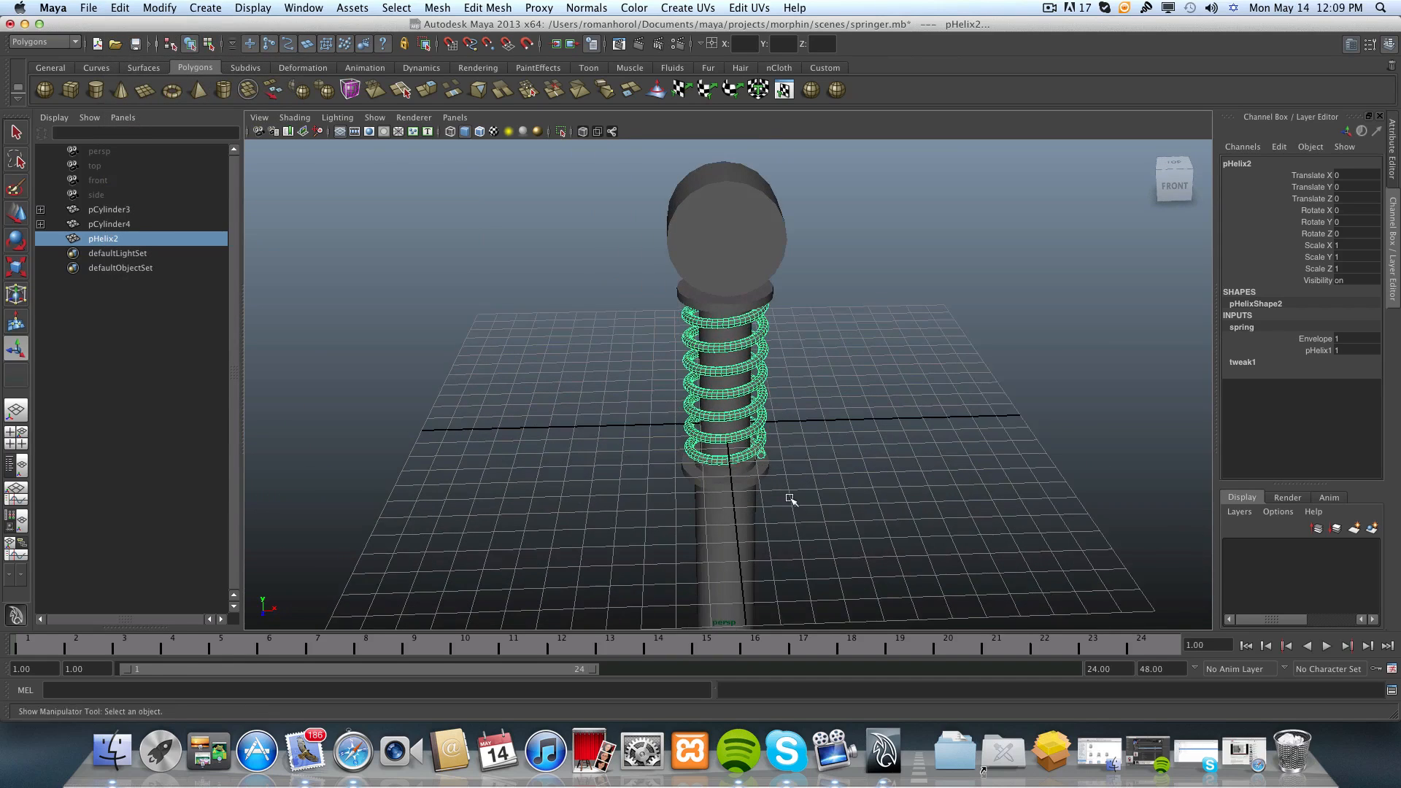
alt+drag(790, 498, 788, 468)
alt+right_drag(729, 465, 938, 484)
alt+drag(938, 484, 867, 508)
alt+right_drag(904, 482, 656, 438)
alt+right_drag(855, 463, 713, 457)
alt+middle_drag(713, 456, 731, 400)
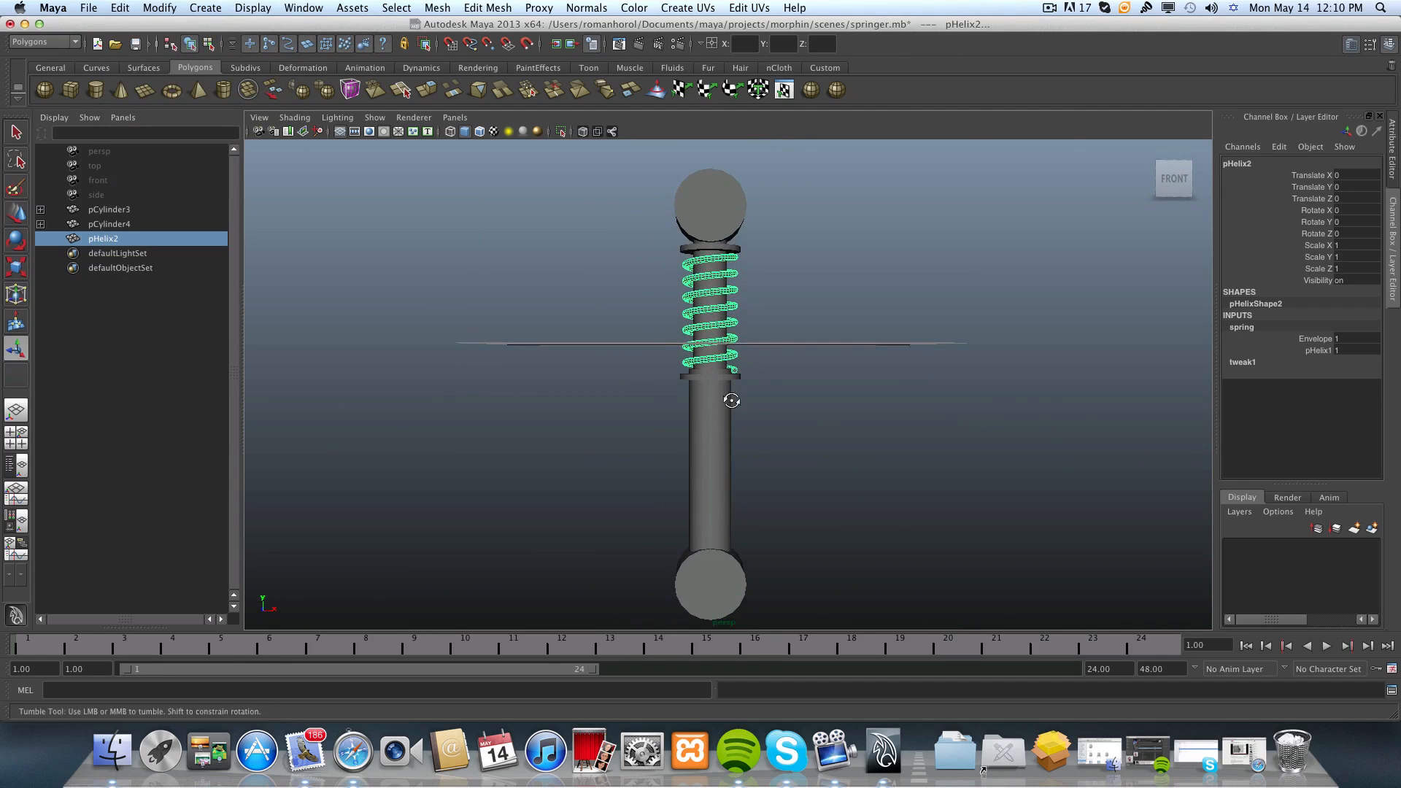
alt+drag(732, 400, 731, 405)
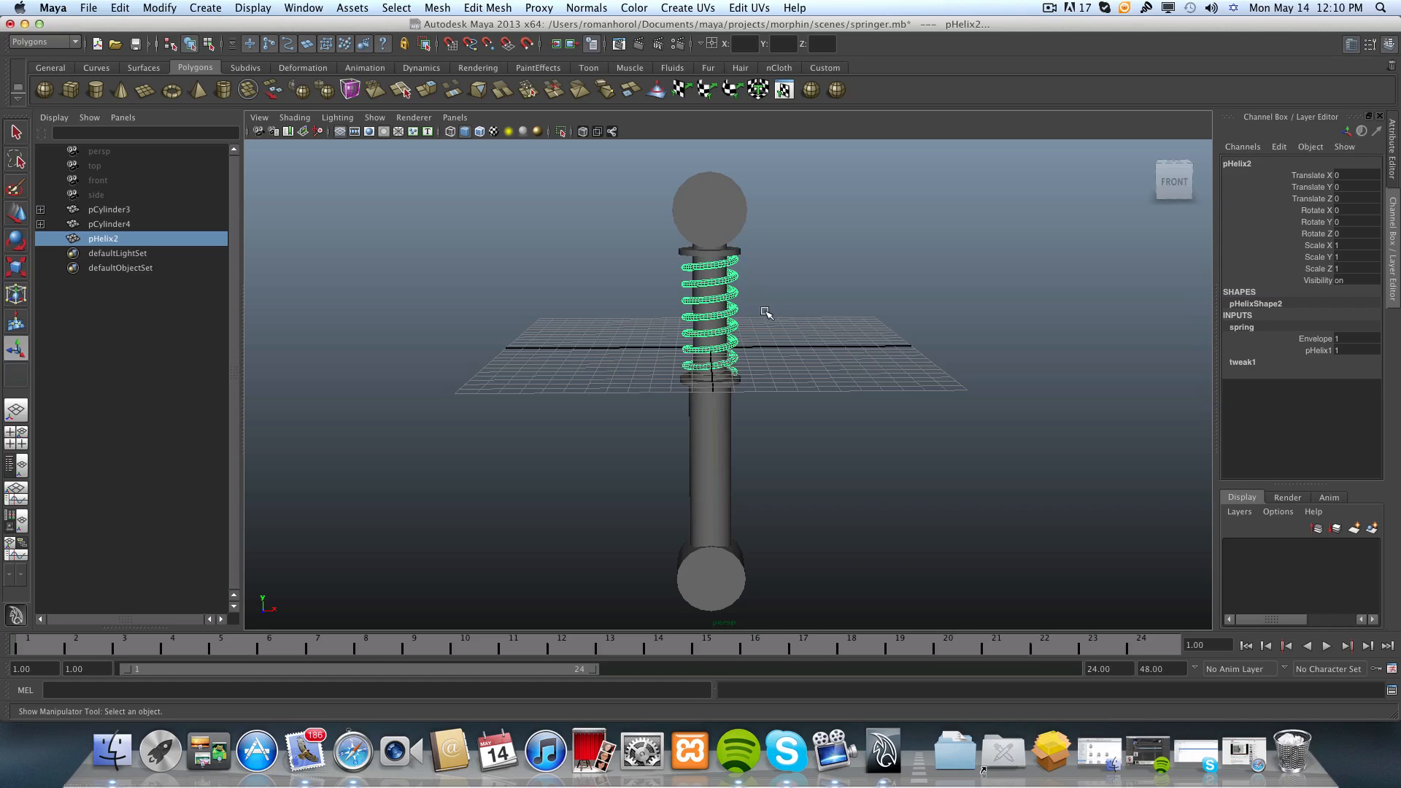
mouse_move(765, 312)
alt+mouse_down()
mouse_move(759, 283)
mouse_move(763, 308)
mouse_move(919, 313)
mouse_move(748, 318)
alt+mouse_up()
Activate the Distance Tool and turn on Wireframe on Shaded for the perspective view.
click(205, 9)
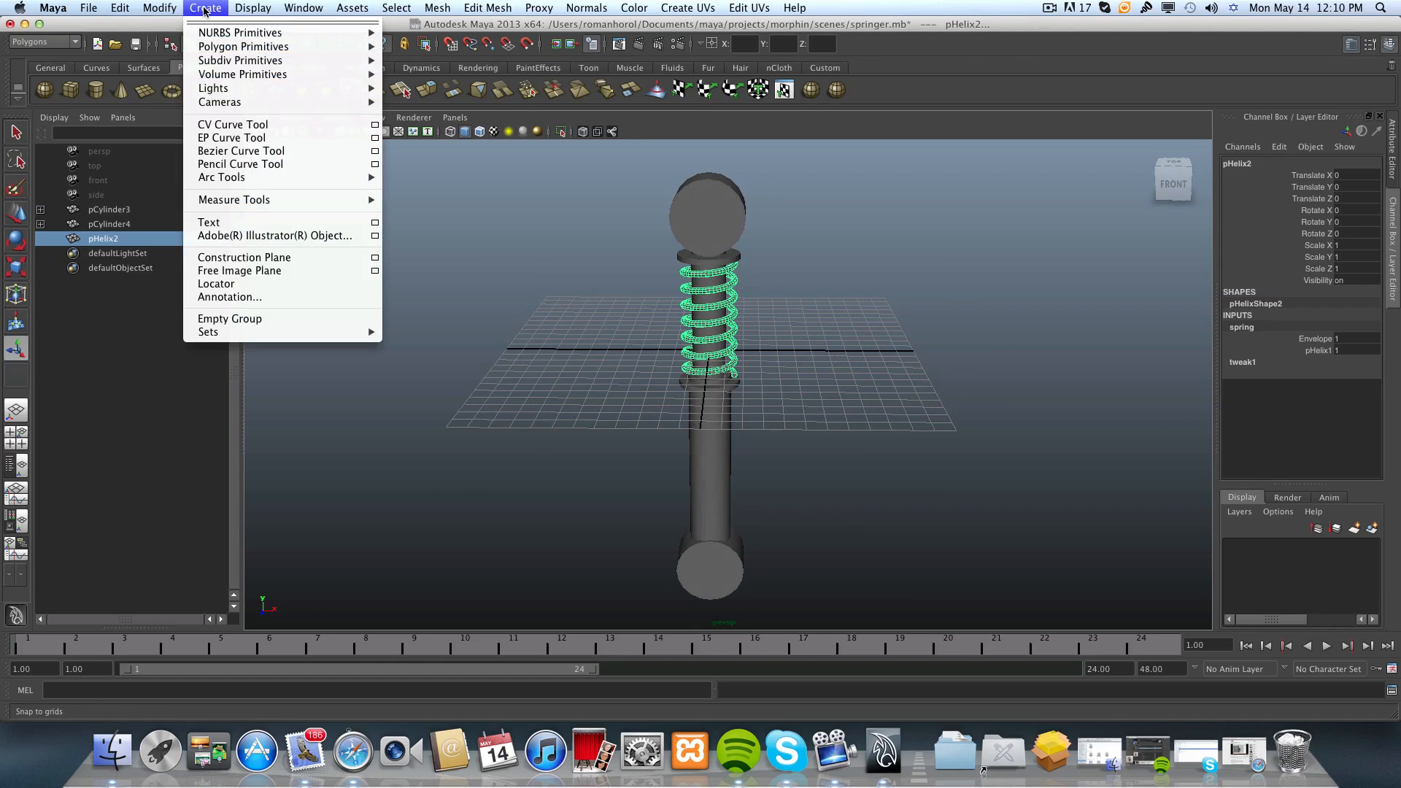
mouse_move(233, 202)
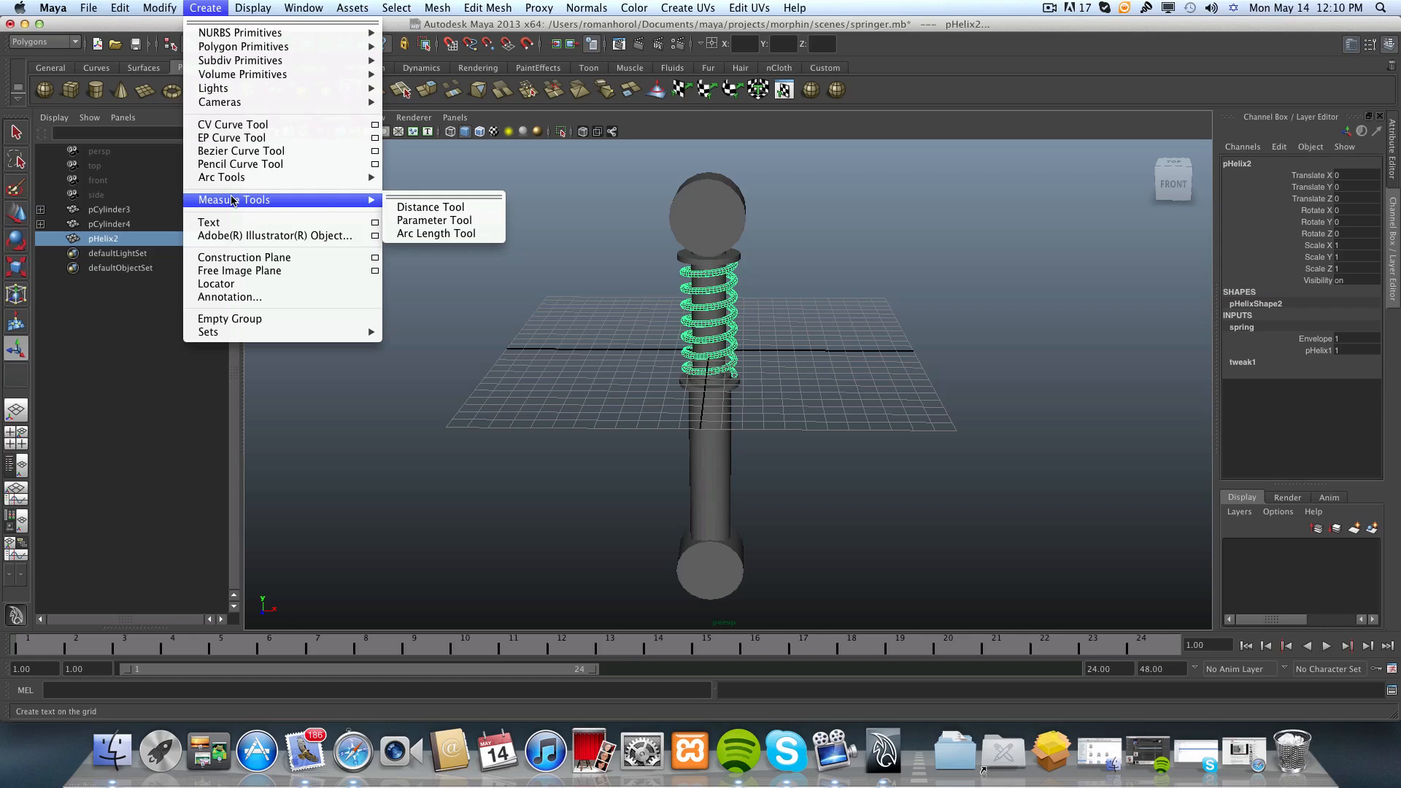
click(419, 210)
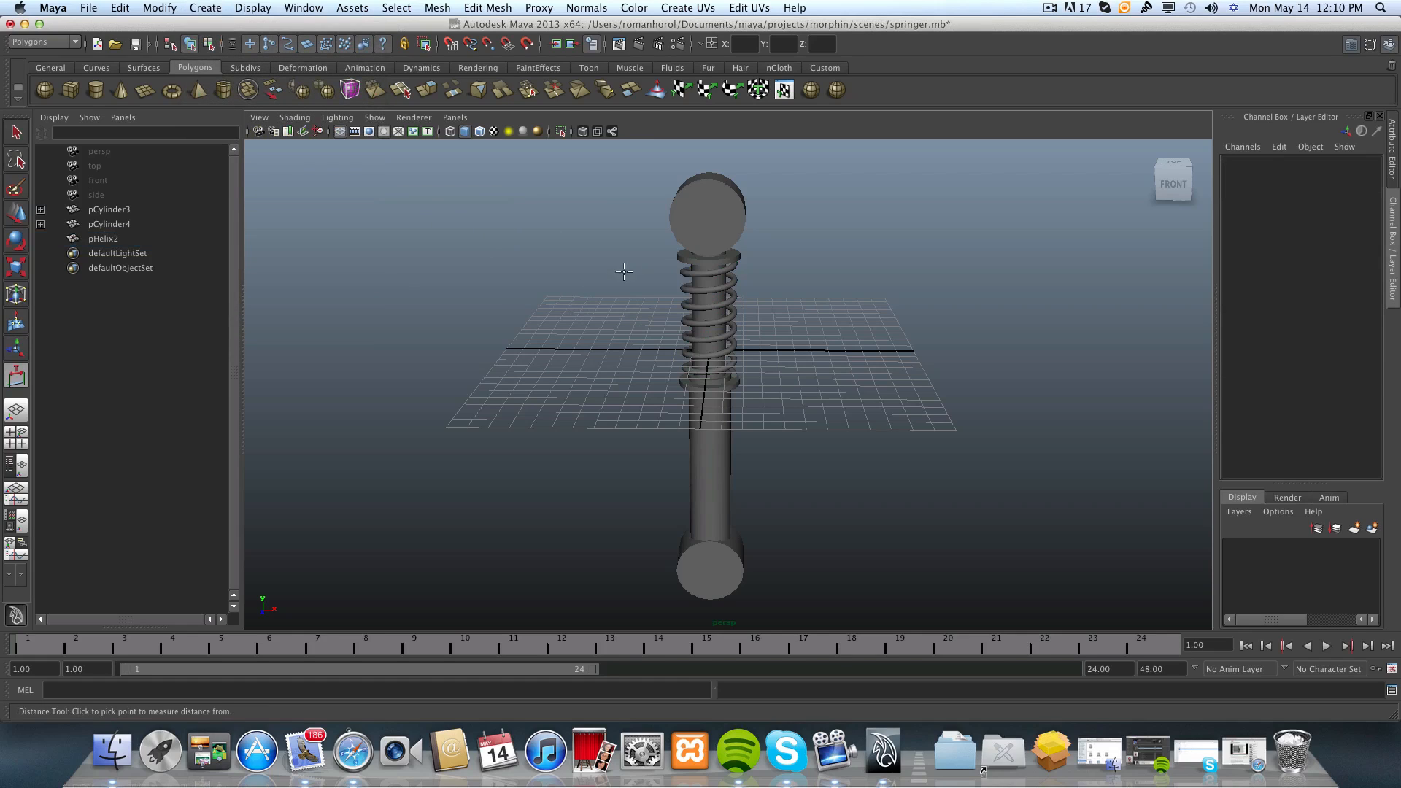
scroll(616, 284, up, 6)
alt+middle_drag(615, 285, 611, 459)
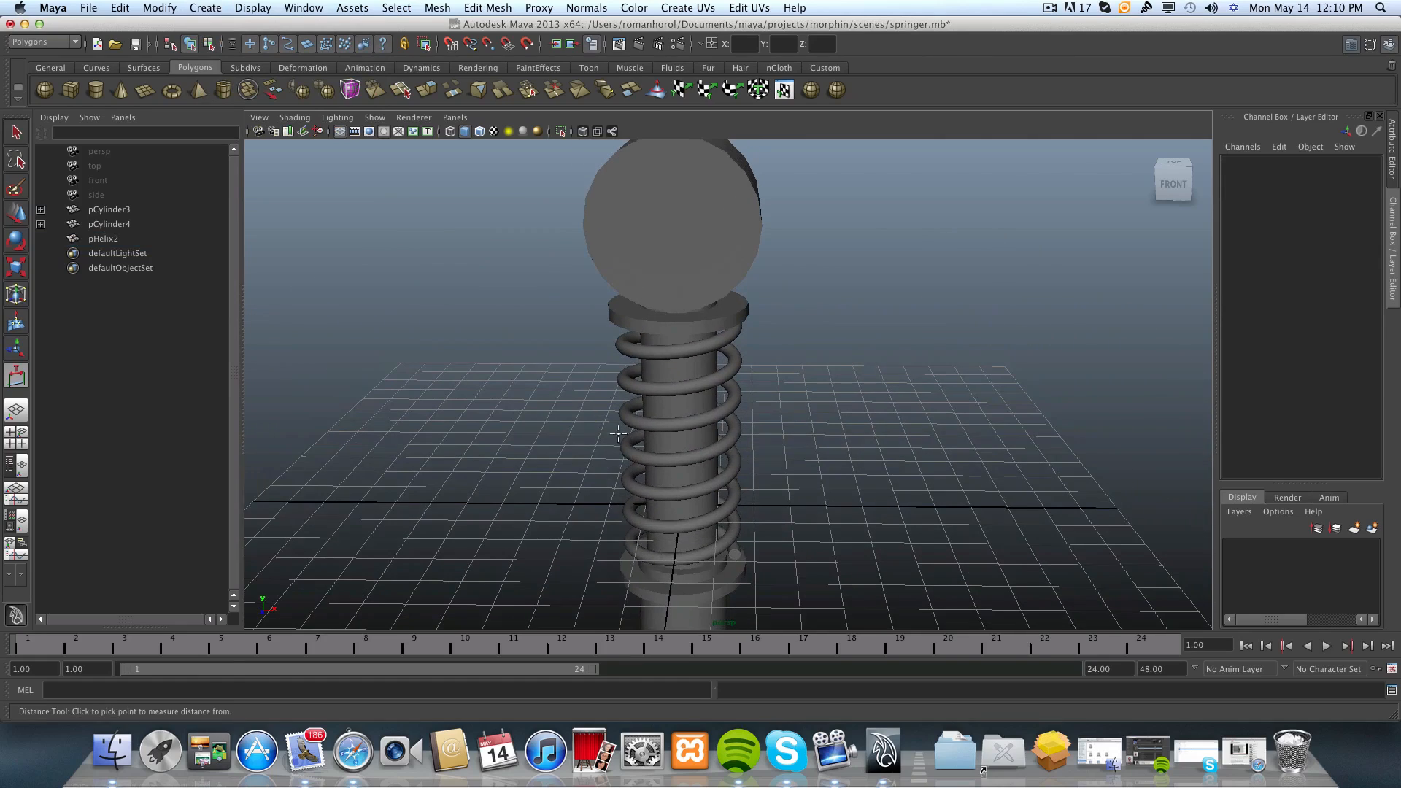
alt+drag(649, 255, 585, 391)
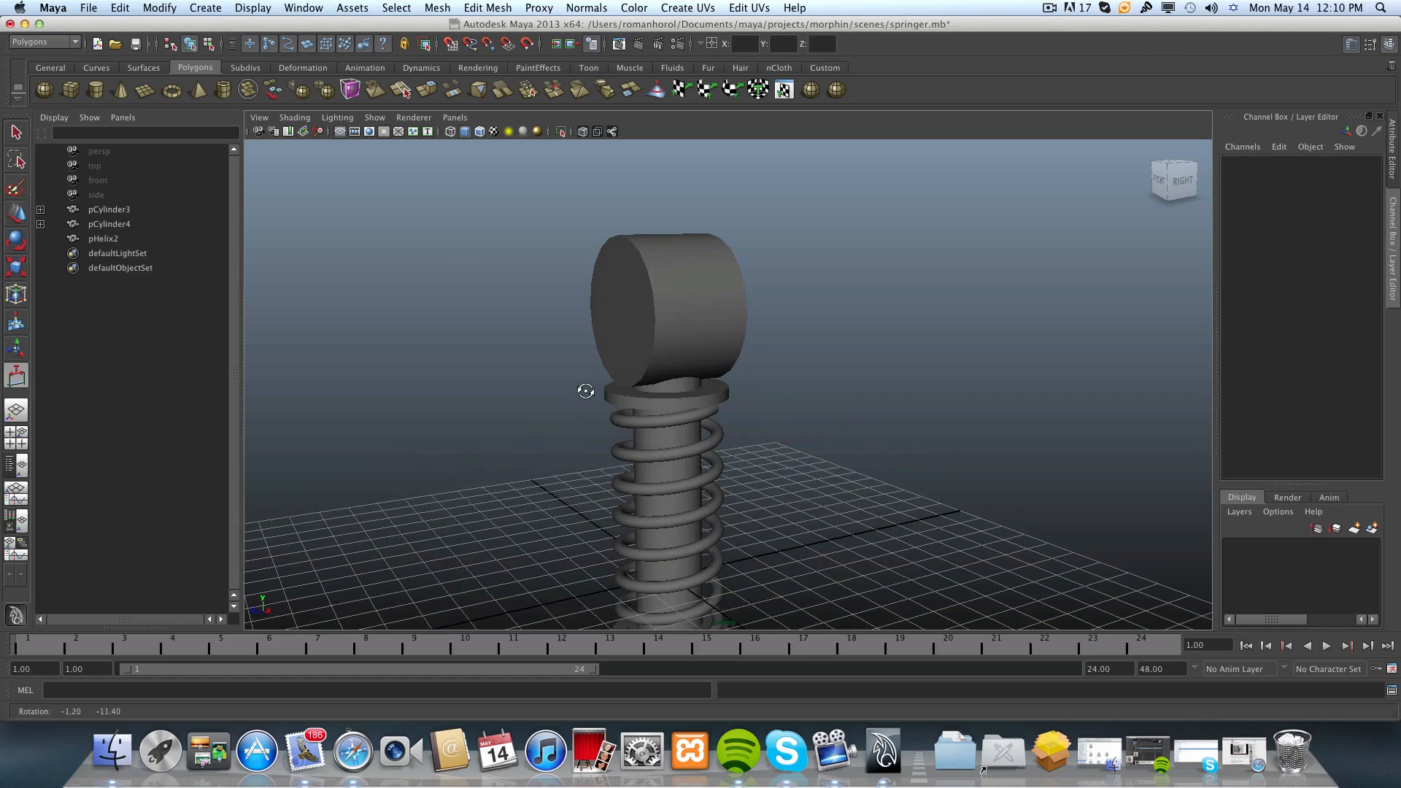
click(294, 118)
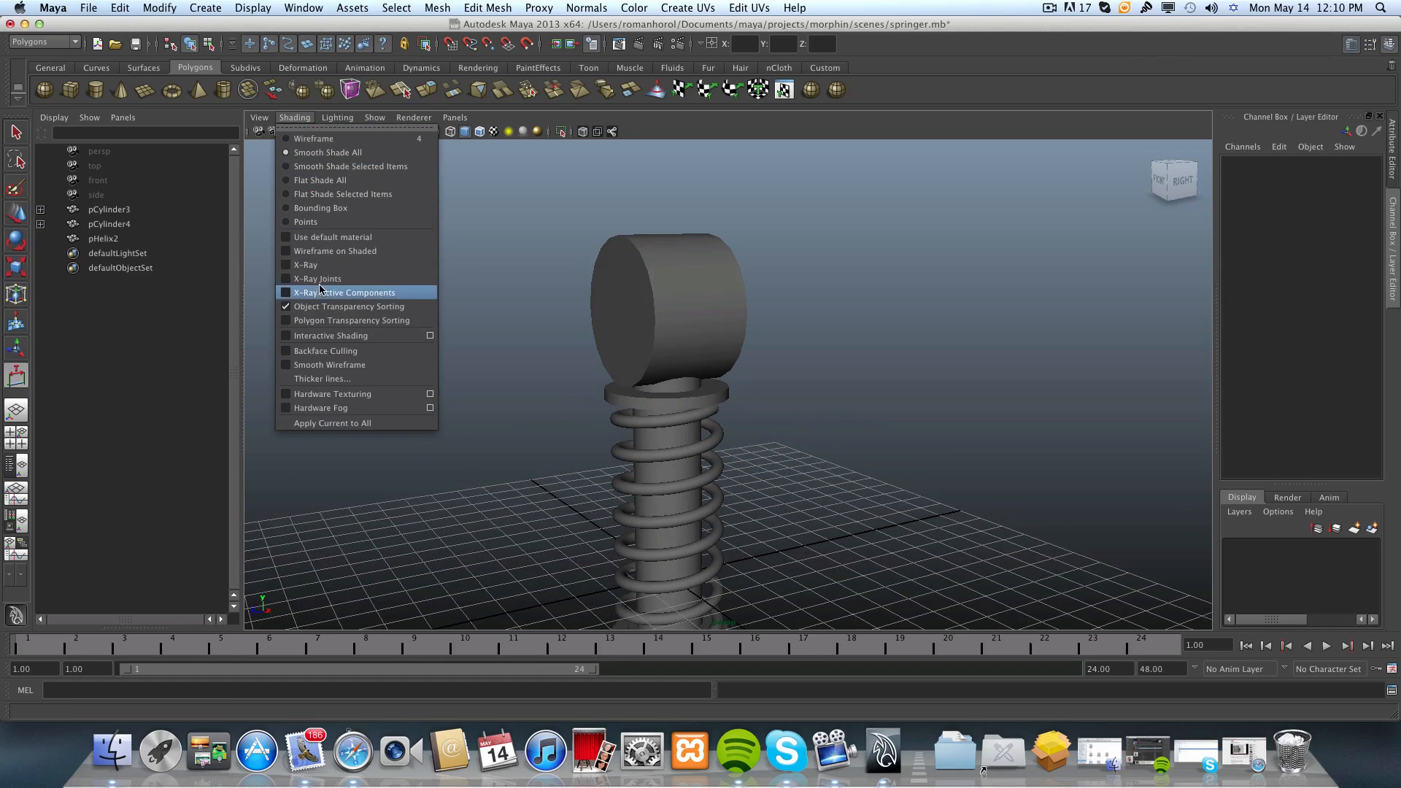
click(325, 253)
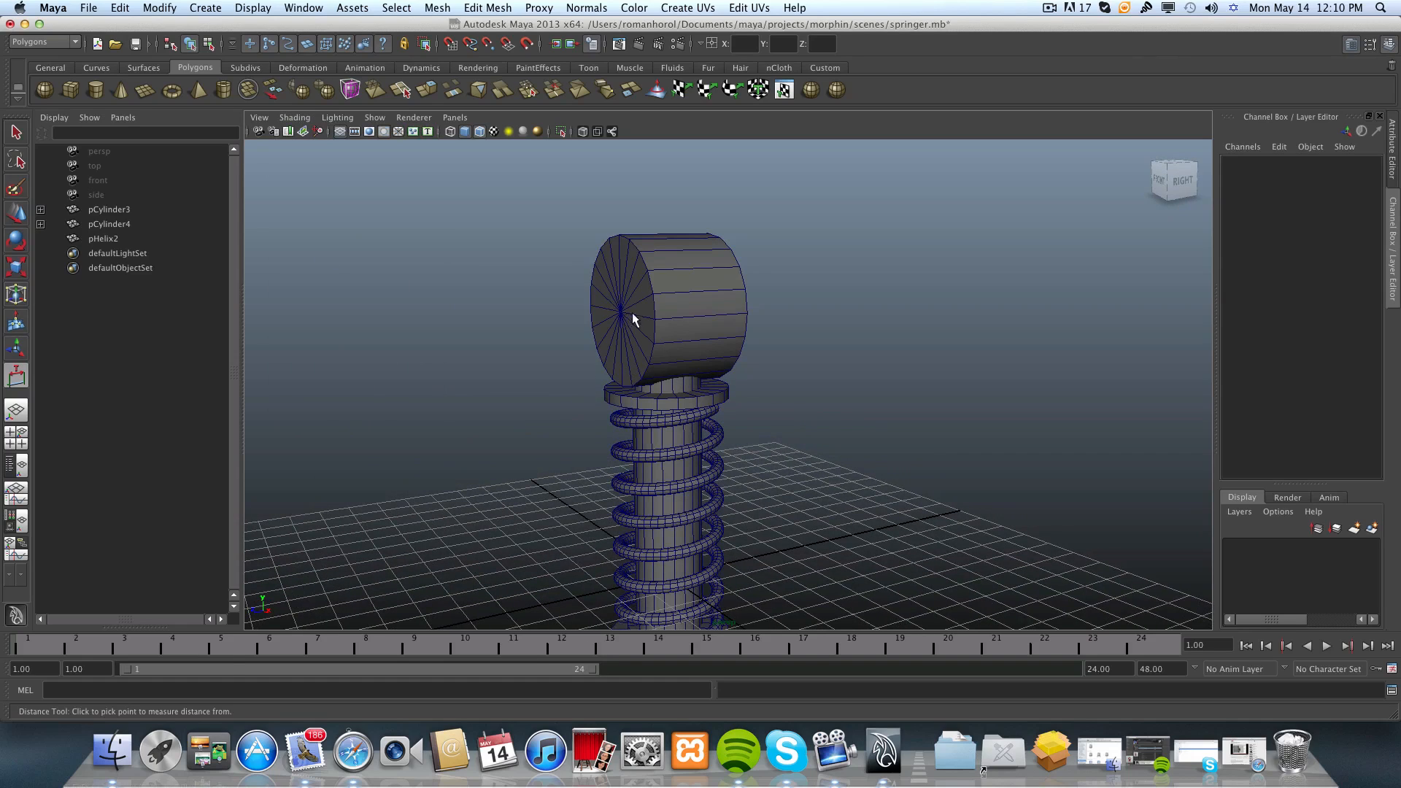
Place the first distance locator on the centre vertex of the upper end cylinder's front cap, snapped to the point.
alt+drag(620, 332, 673, 332)
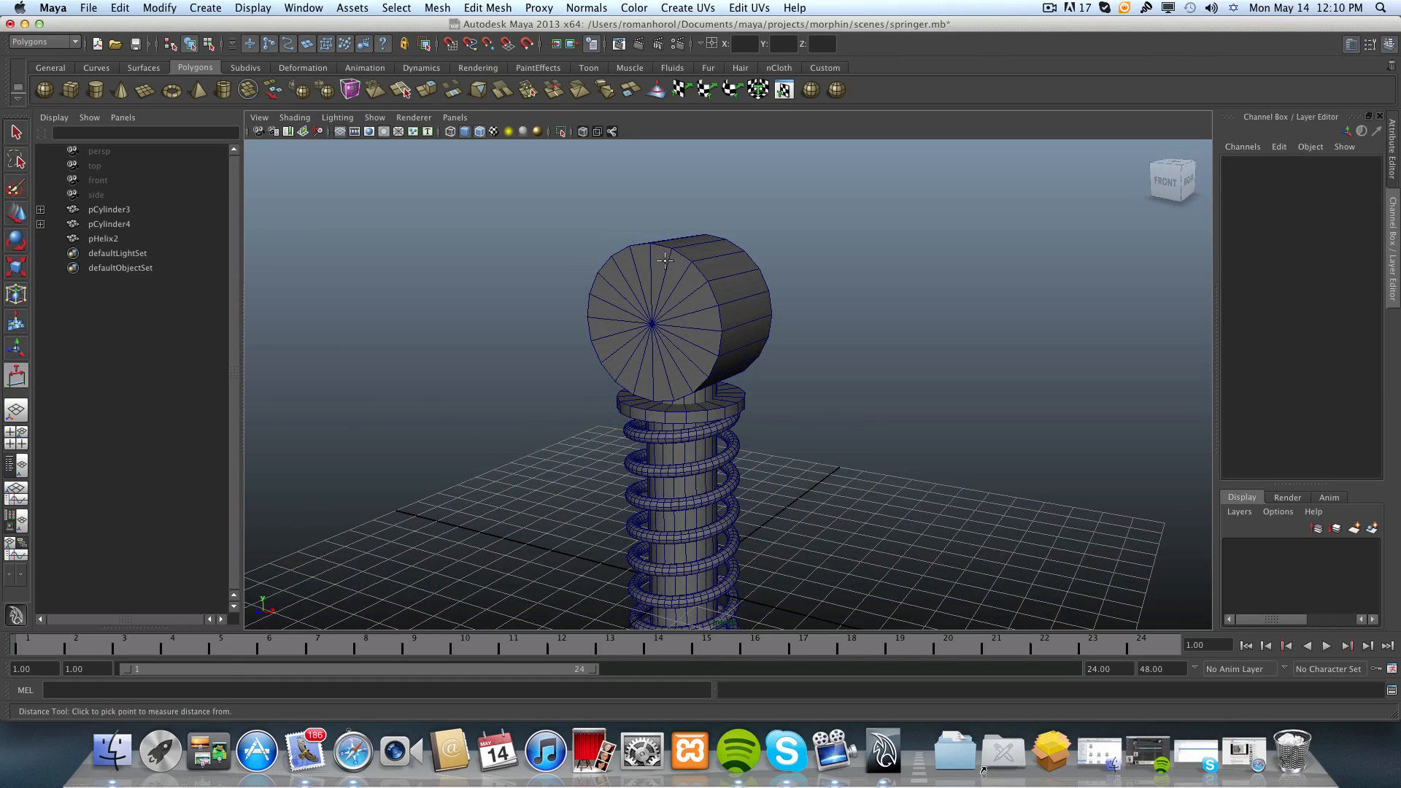
scroll(665, 261, up, 3)
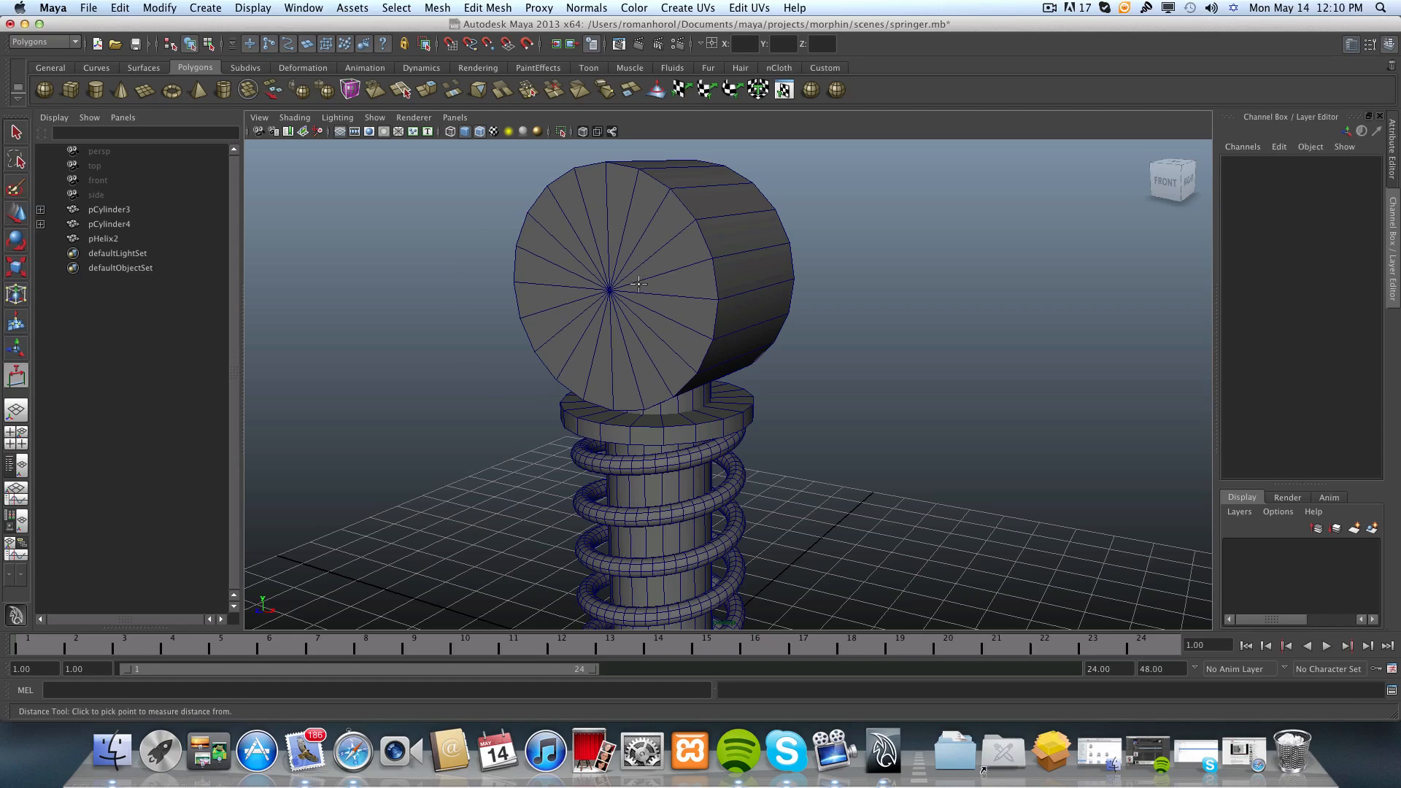
key(v)
click(609, 290)
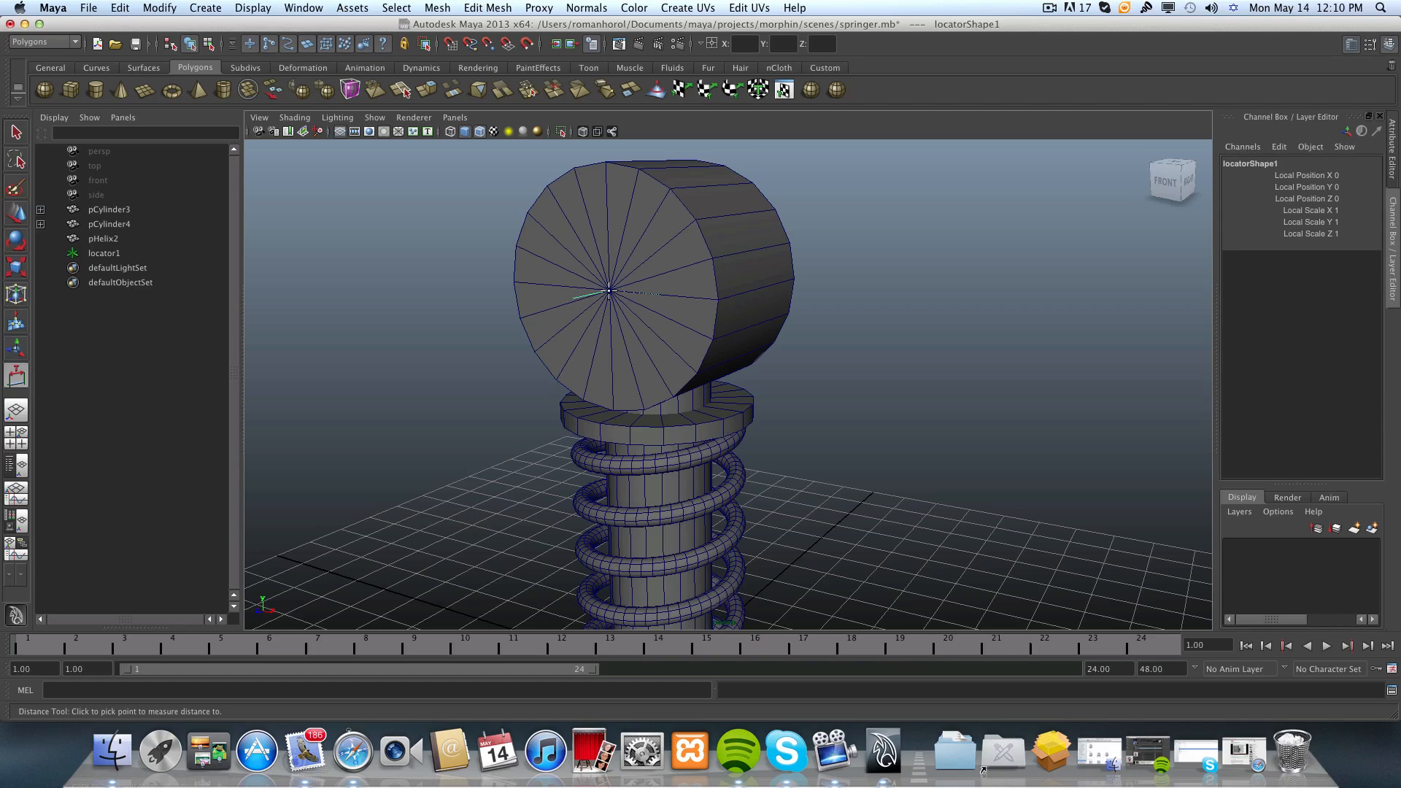
Place the second distance locator on the centre vertex of the lower end cylinder's front cap, snapped to the point.
scroll(609, 290, down, 6)
alt+middle_drag(646, 445, 615, 306)
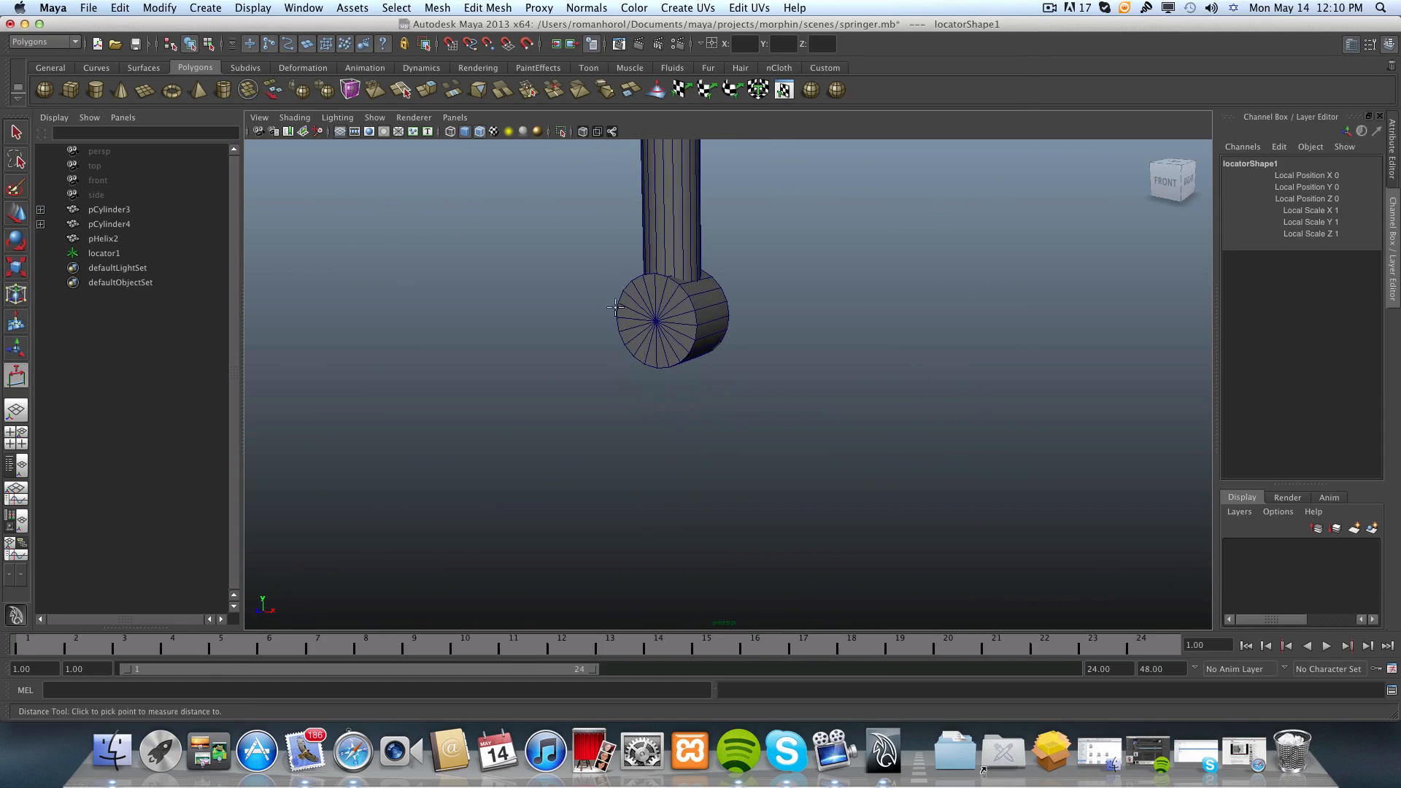
scroll(713, 297, up, 4)
alt+middle_drag(713, 297, 761, 355)
scroll(782, 328, up, 5)
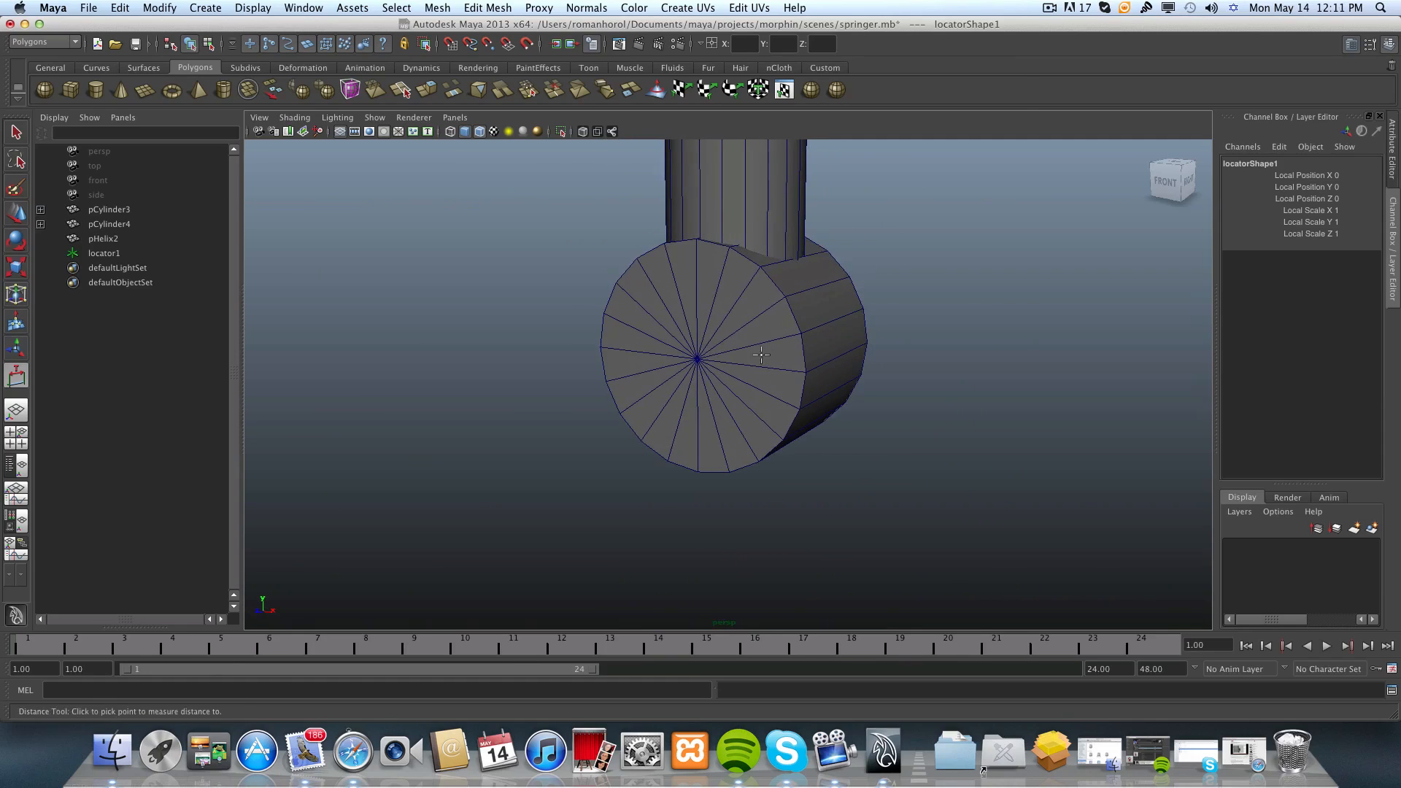
scroll(823, 331, up, 3)
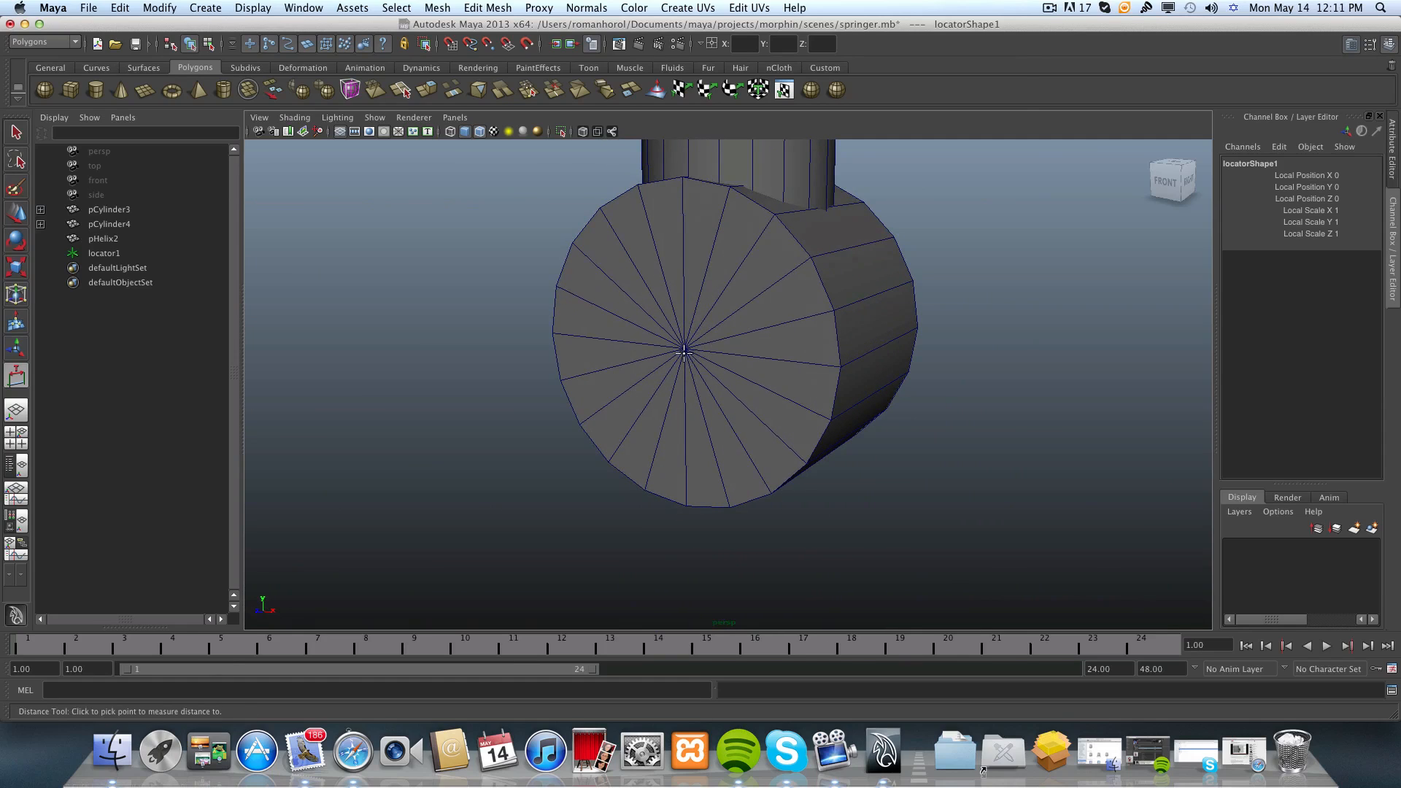
key(v)
click(685, 348)
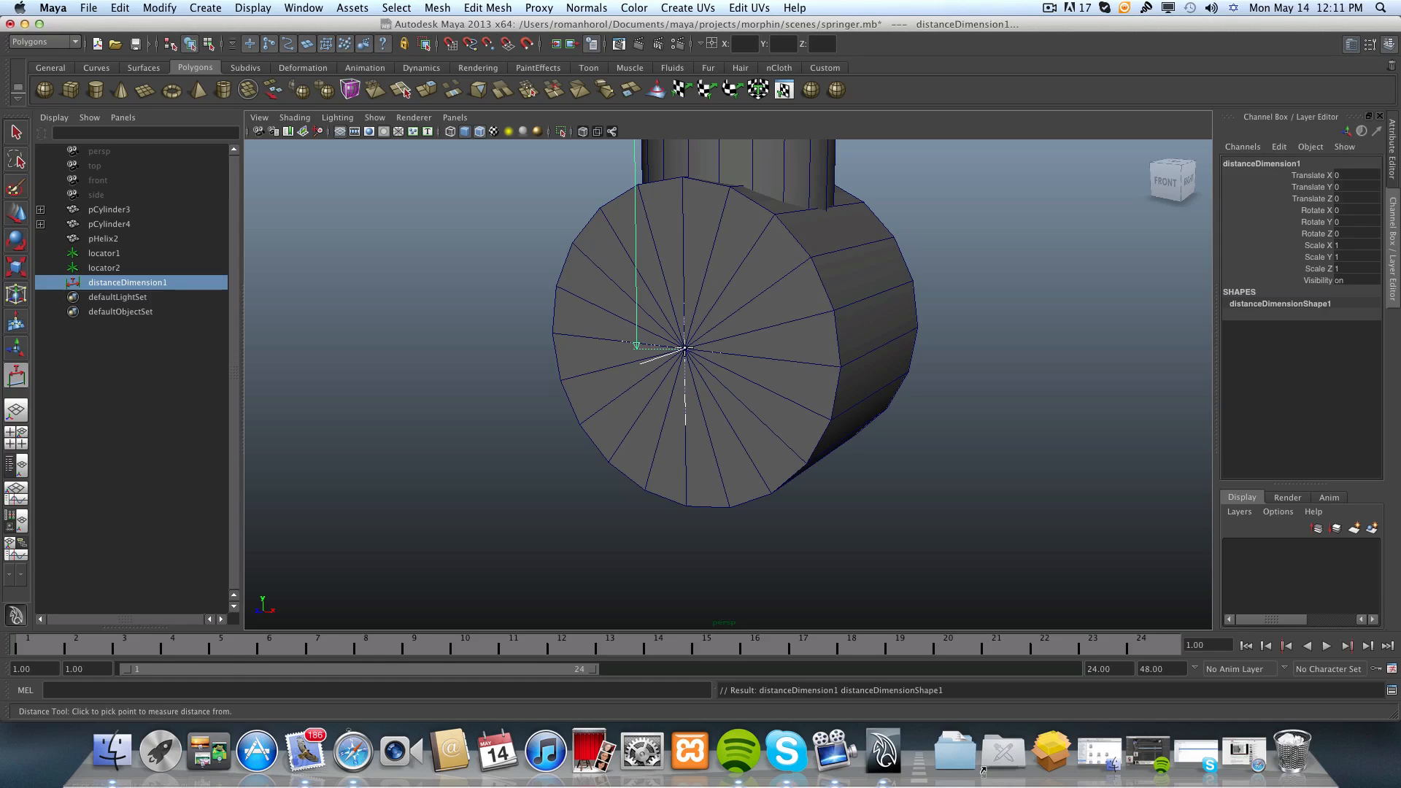
Examine the distance dimension between the two end cylinders from the front, both up close and at full length.
scroll(684, 347, down, 5)
alt+middle_drag(685, 348, 659, 510)
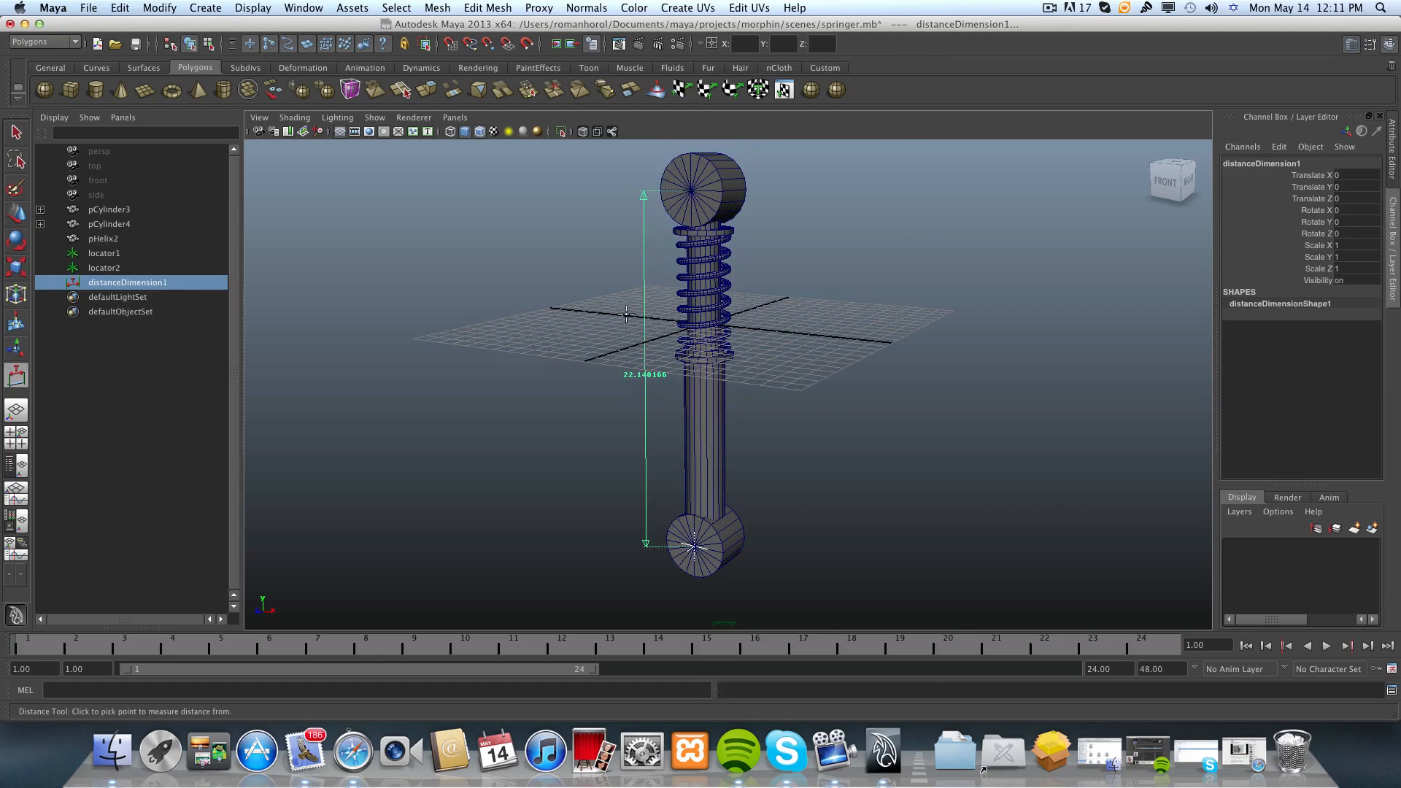
key(t)
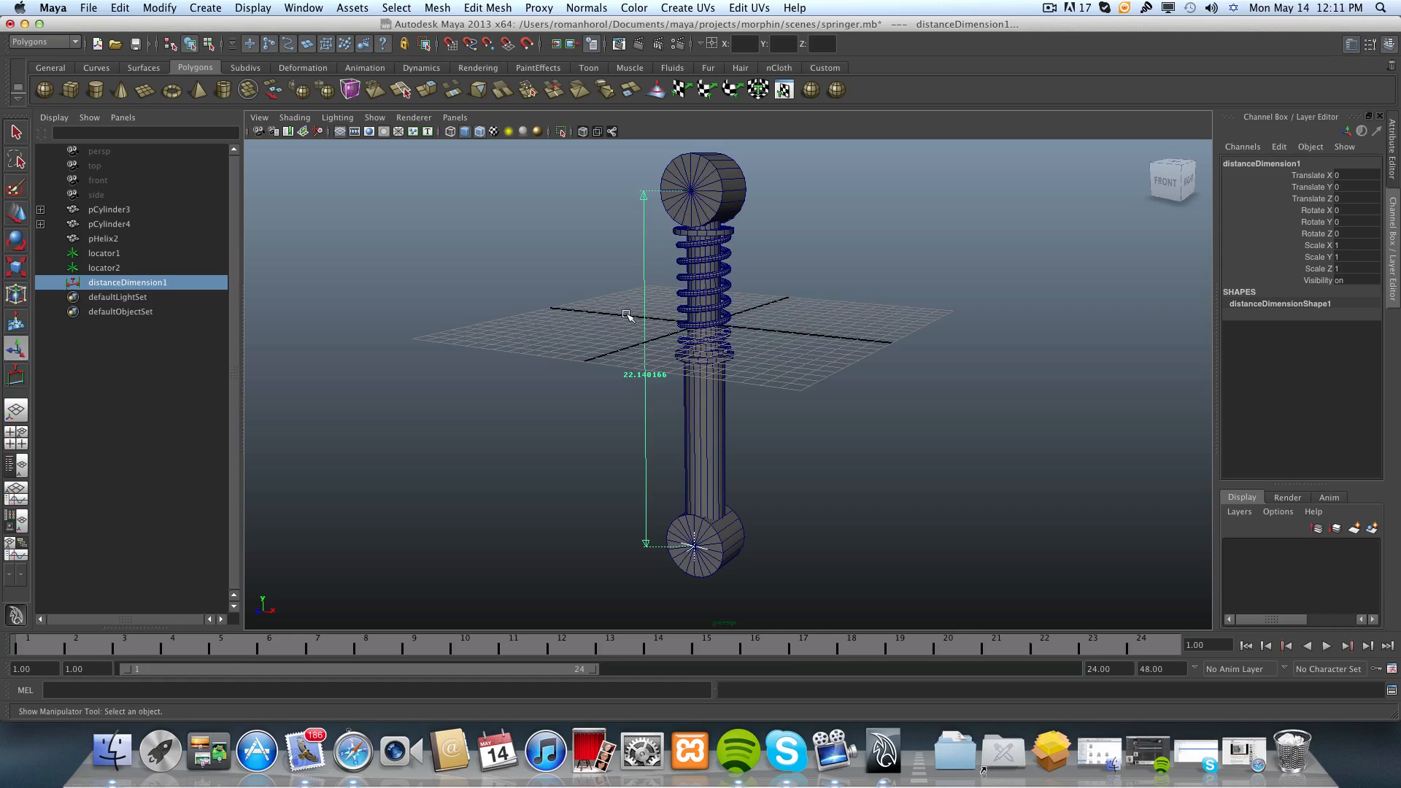
alt+drag(610, 331, 657, 336)
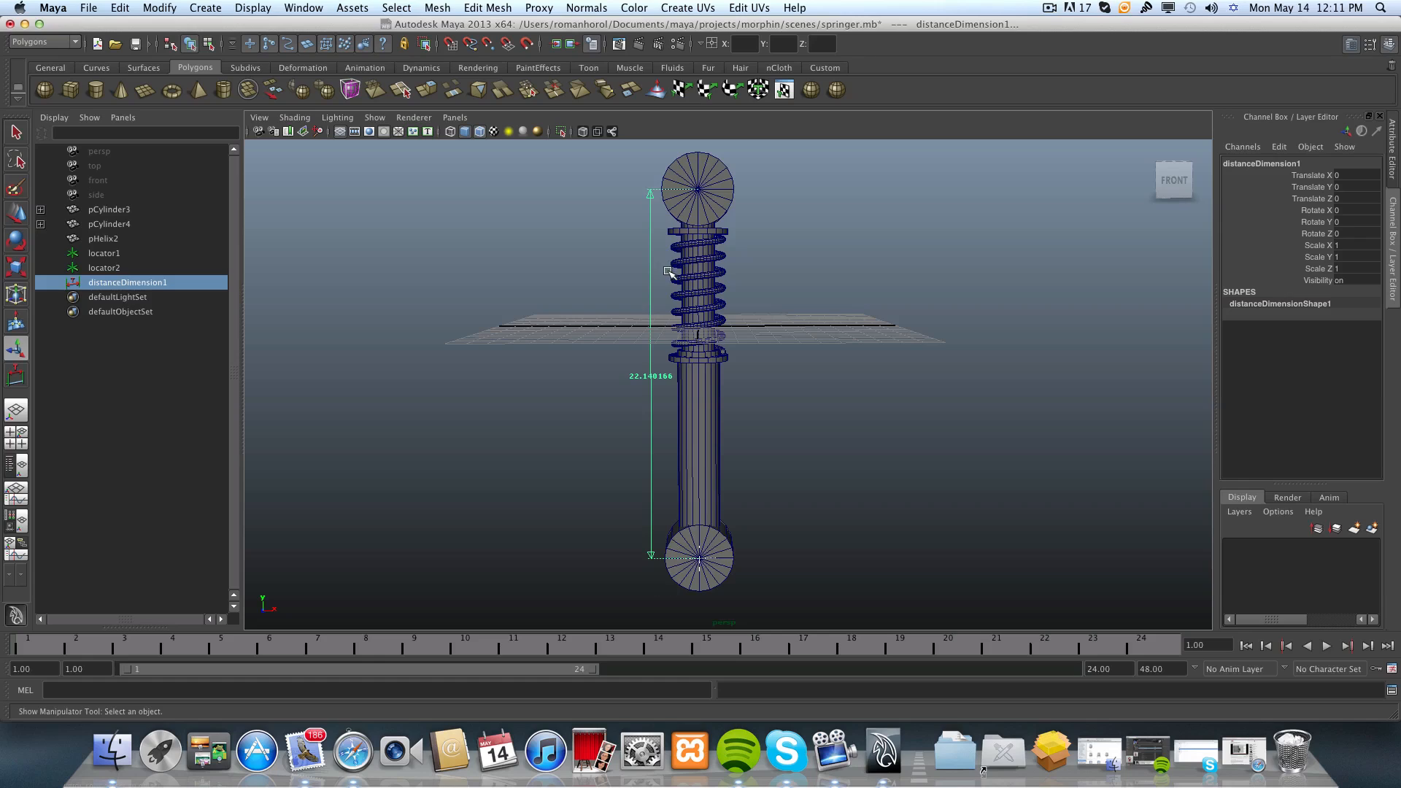
scroll(634, 387, up, 5)
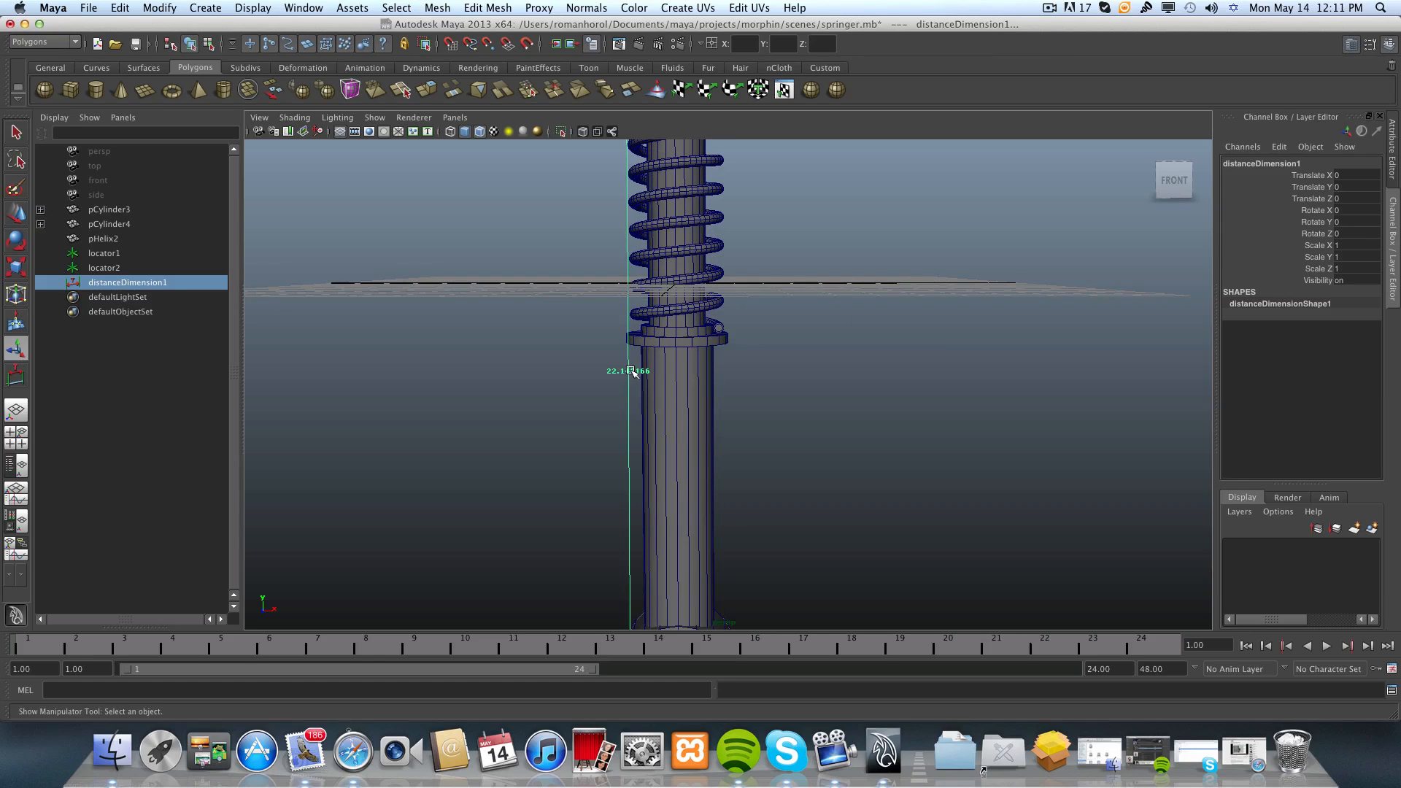
scroll(634, 375, down, 5)
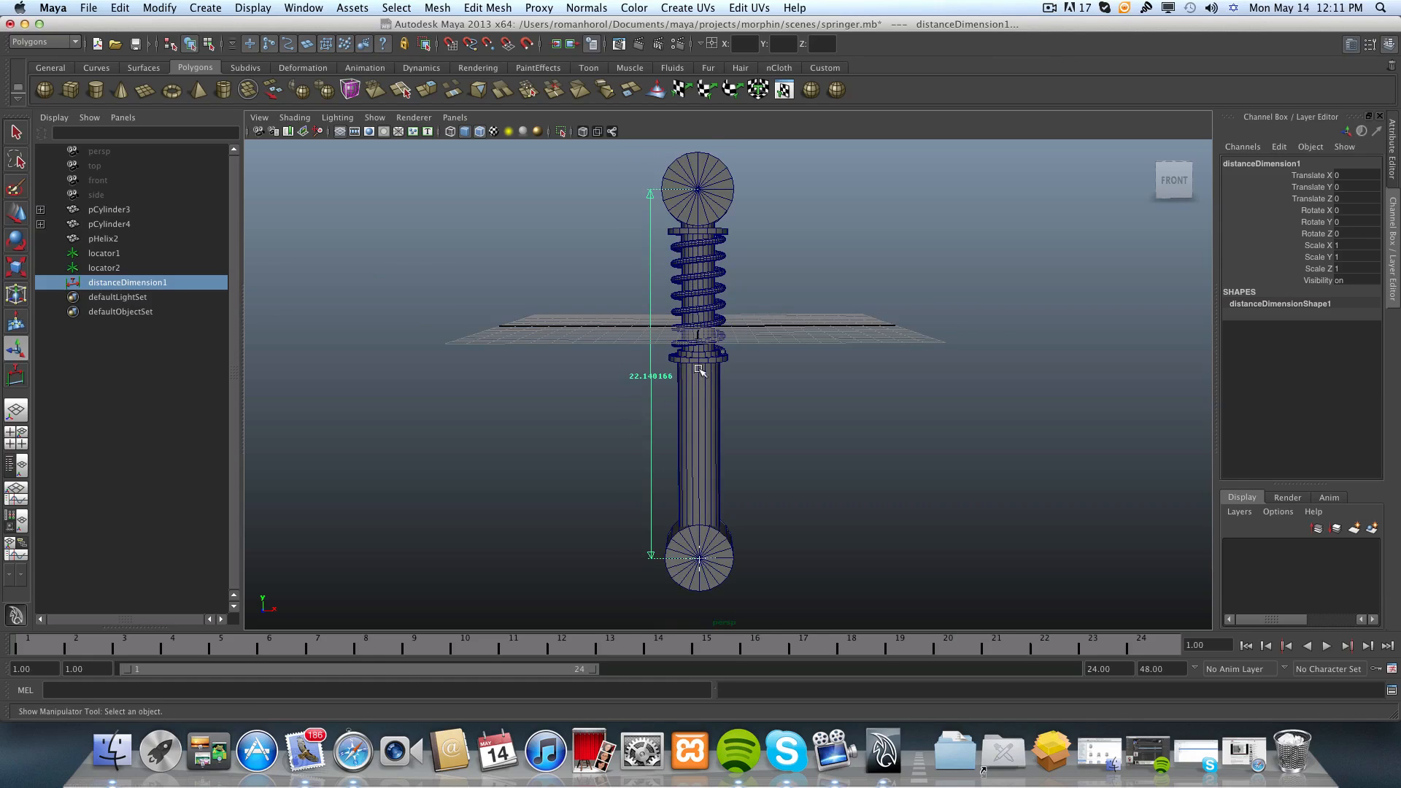
scroll(627, 383, up, 5)
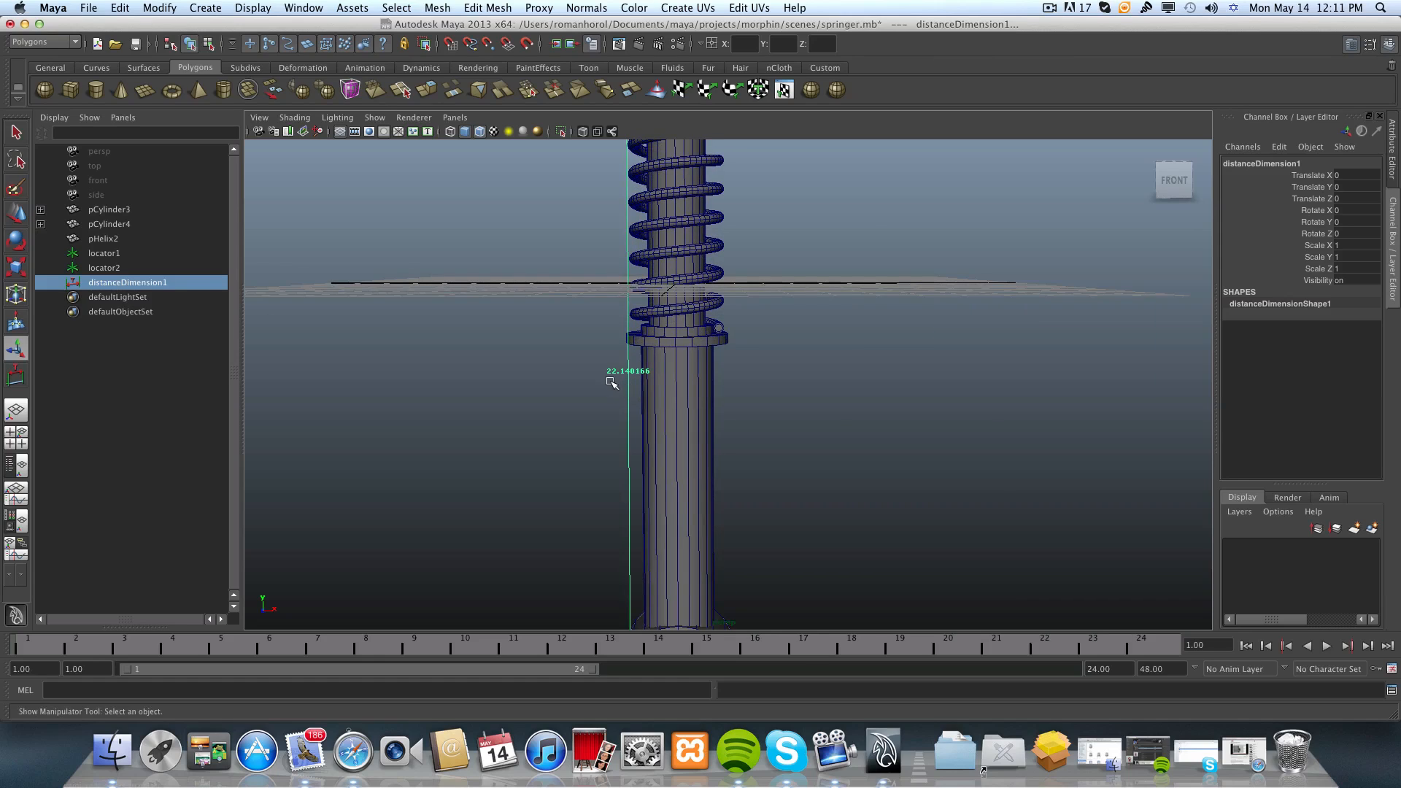
scroll(628, 376, up, 4)
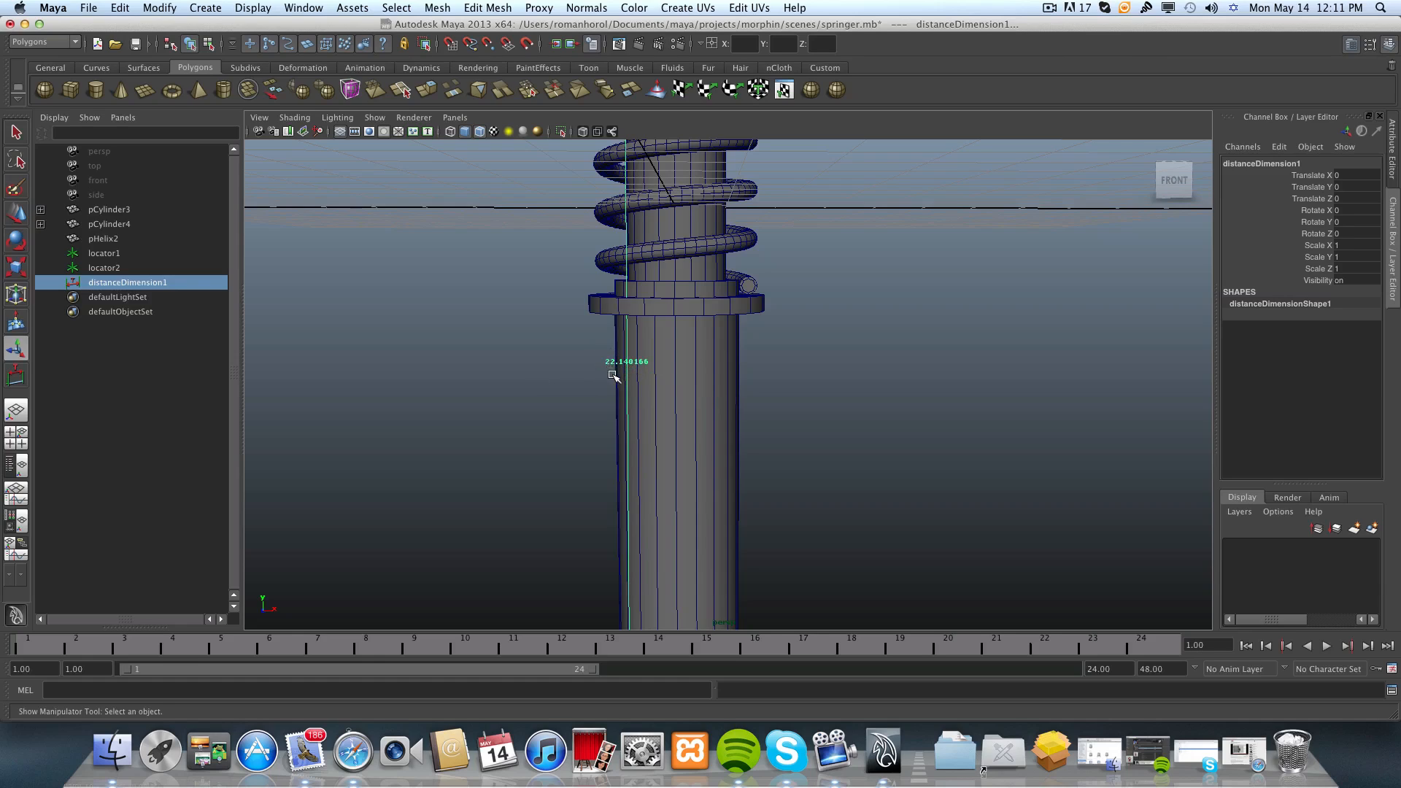
scroll(612, 376, up, 3)
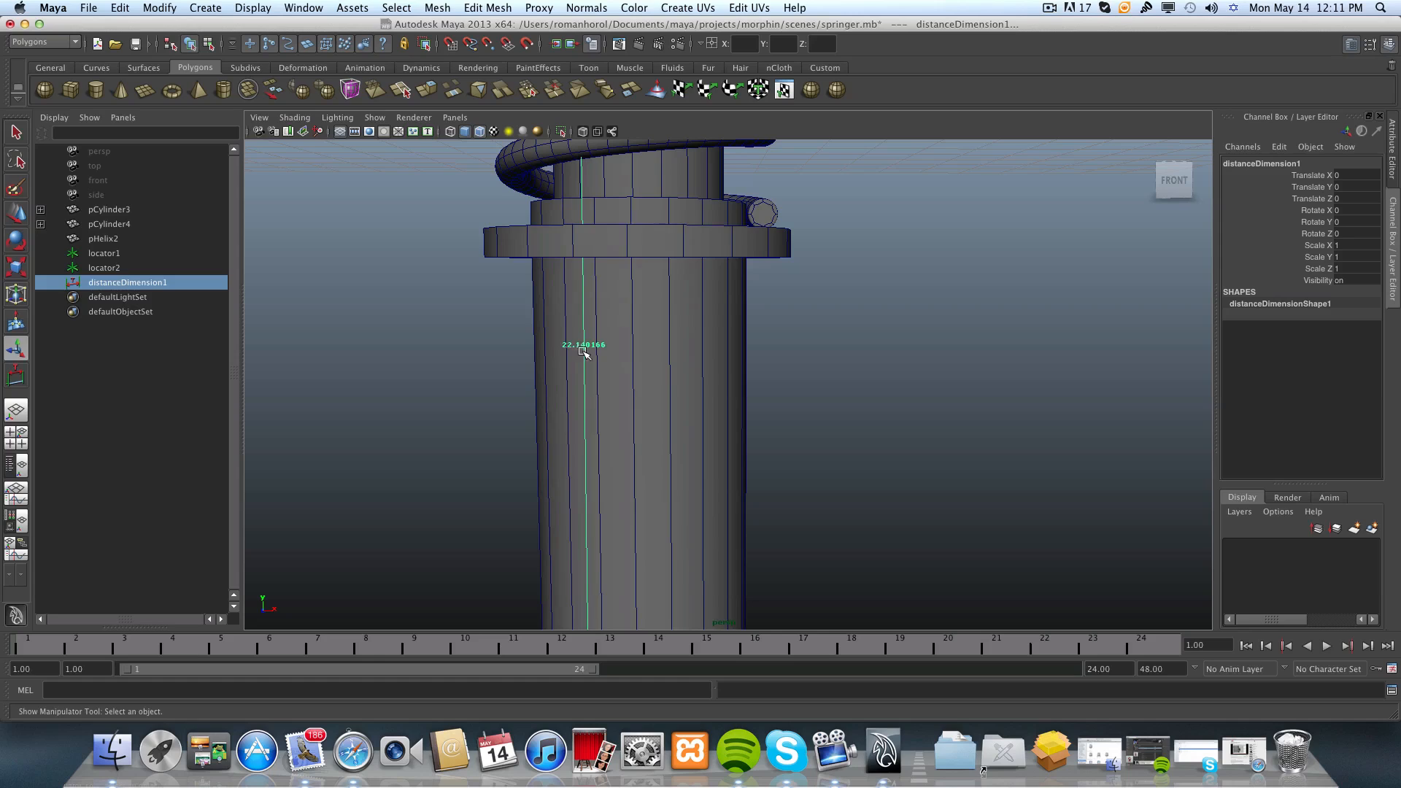
scroll(589, 352, down, 2)
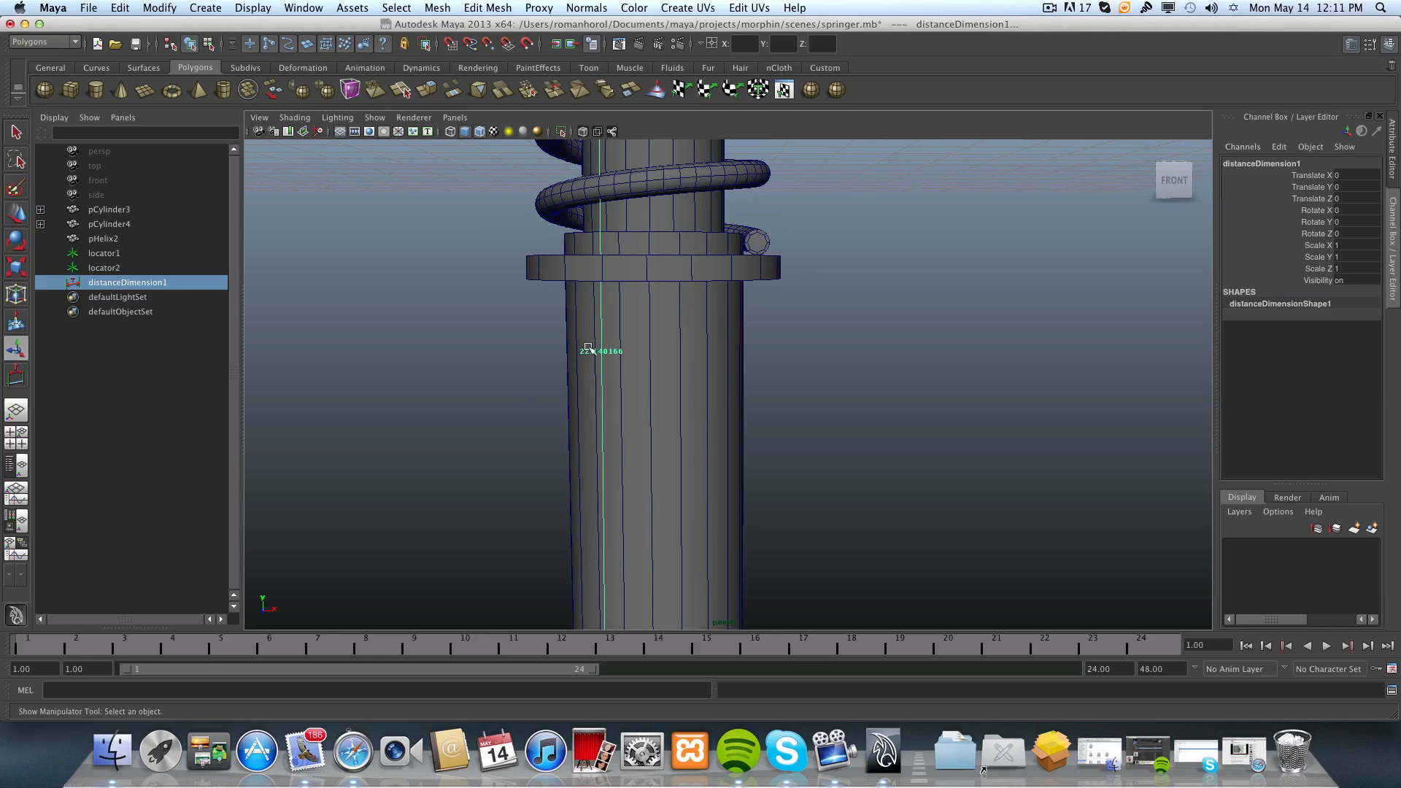
scroll(591, 353, down, 5)
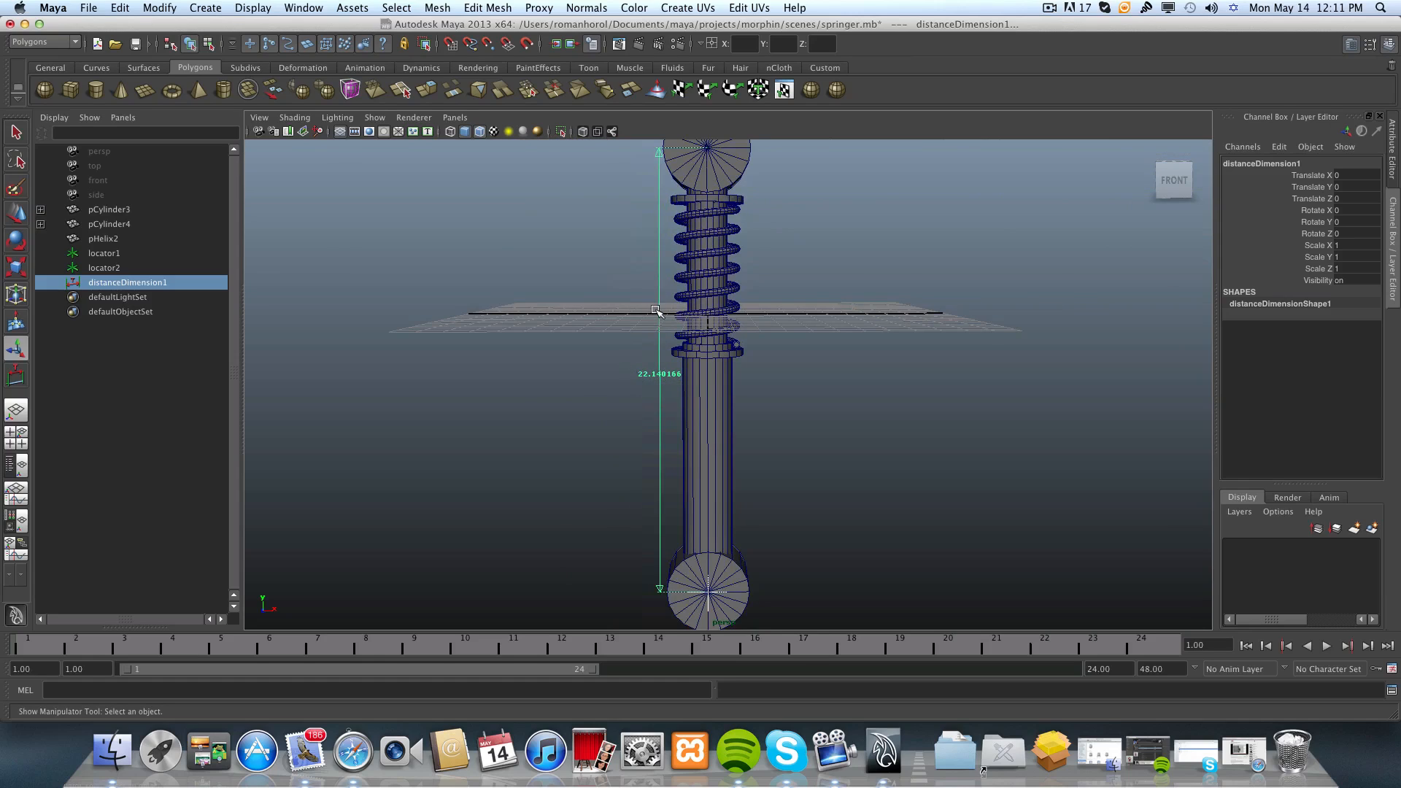
alt+middle_drag(656, 310, 619, 352)
alt+right_drag(619, 352, 688, 336)
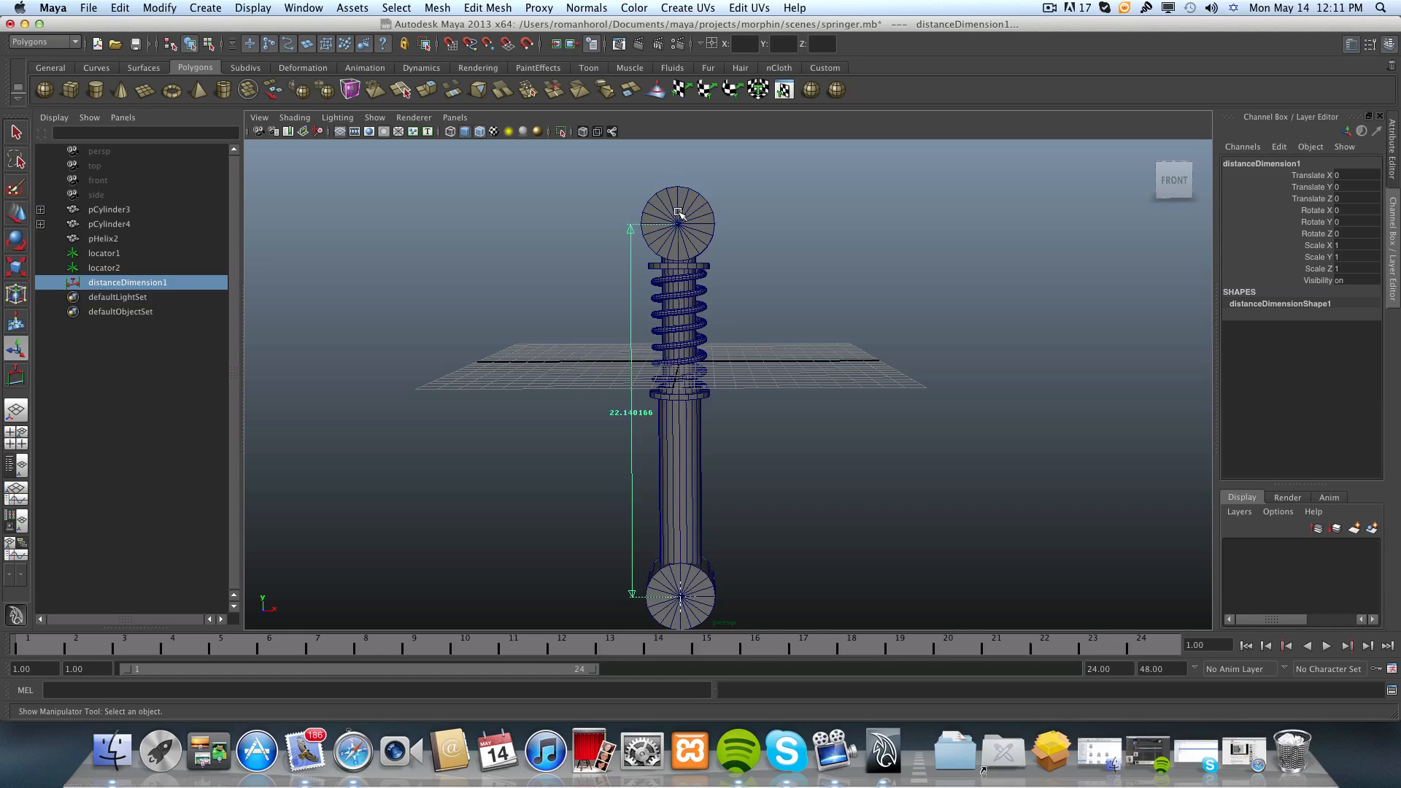
Select the helix spring and inspect it together with the upper end cylinder from an angled view.
click(691, 314)
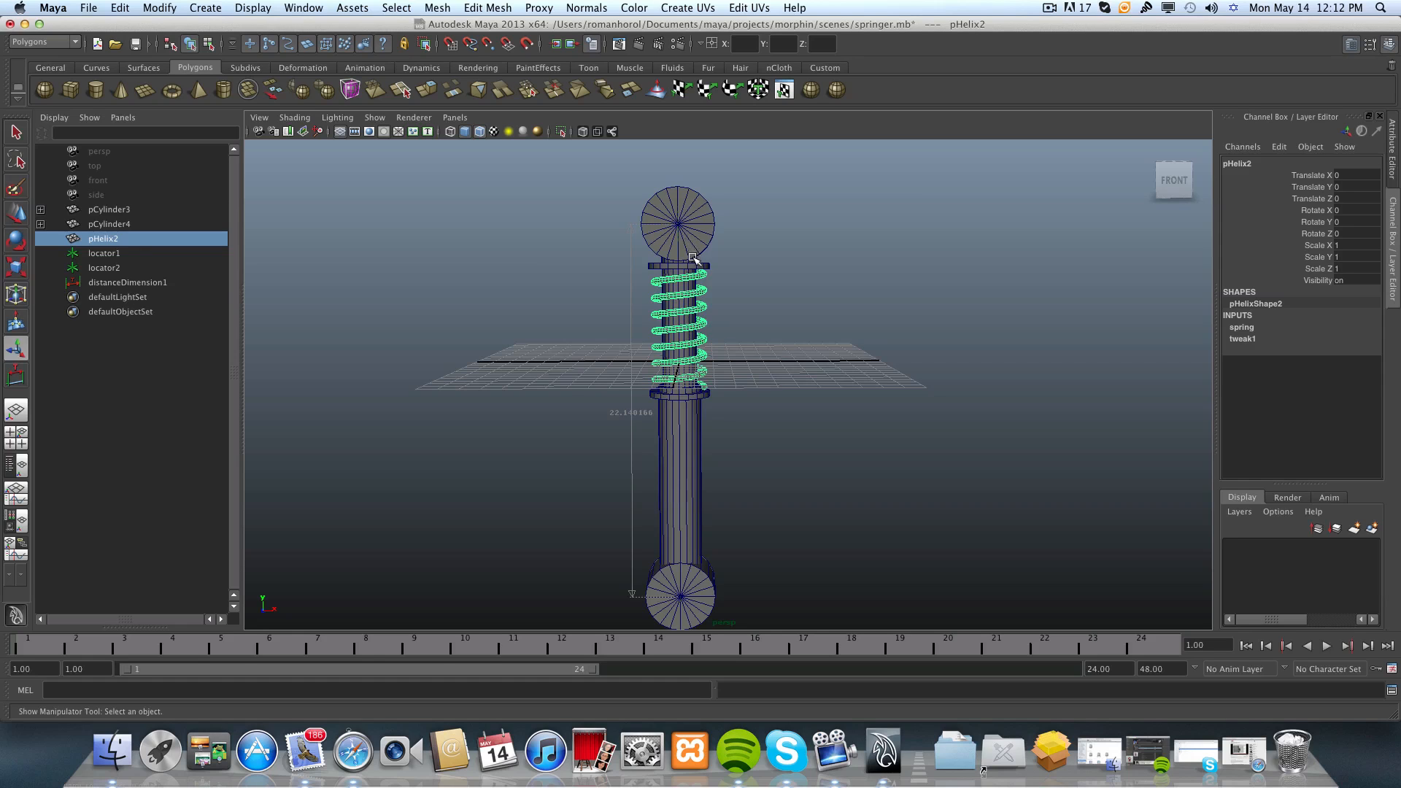
alt+drag(693, 259, 576, 291)
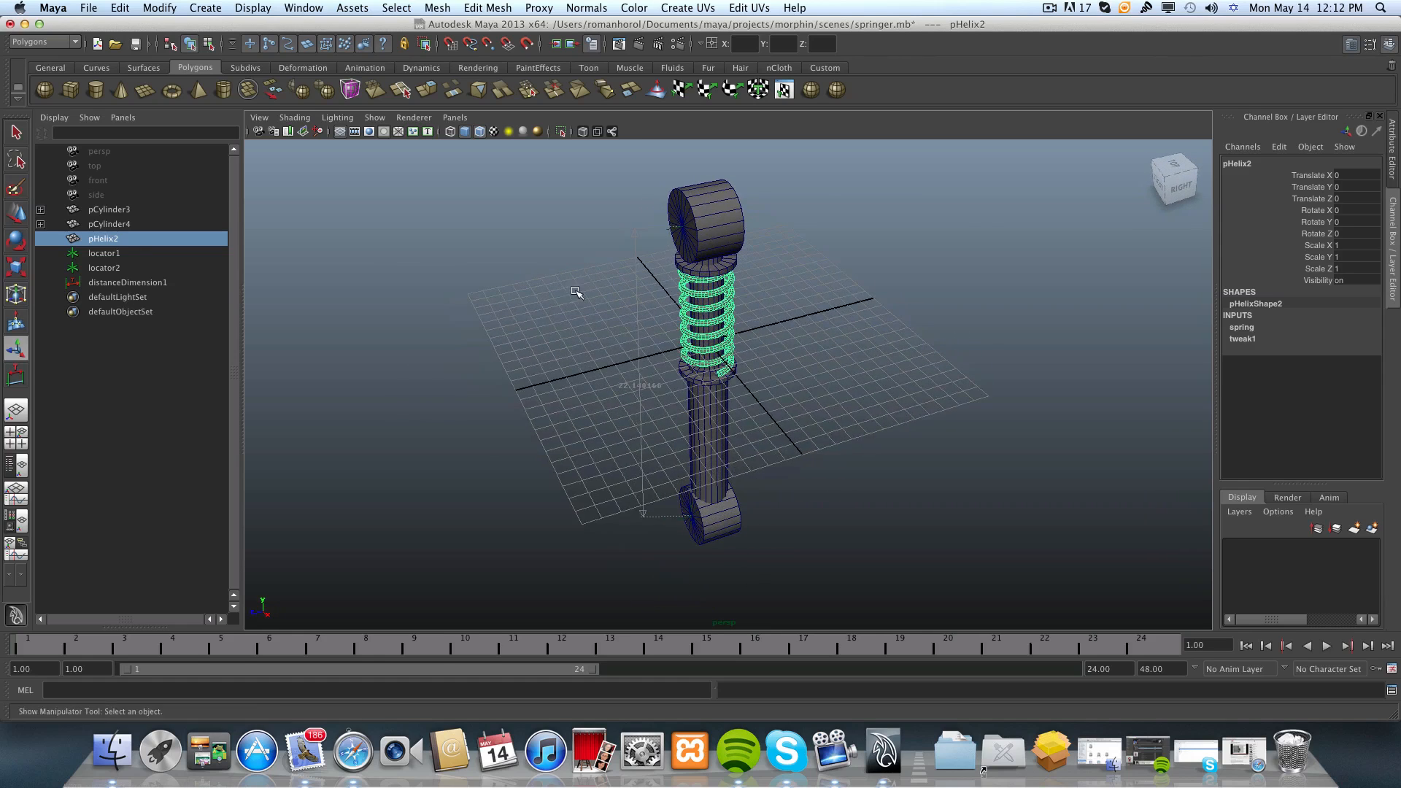
alt+right_drag(576, 291, 626, 249)
alt+middle_drag(626, 250, 662, 312)
alt+right_drag(663, 312, 729, 331)
alt+middle_drag(729, 331, 734, 400)
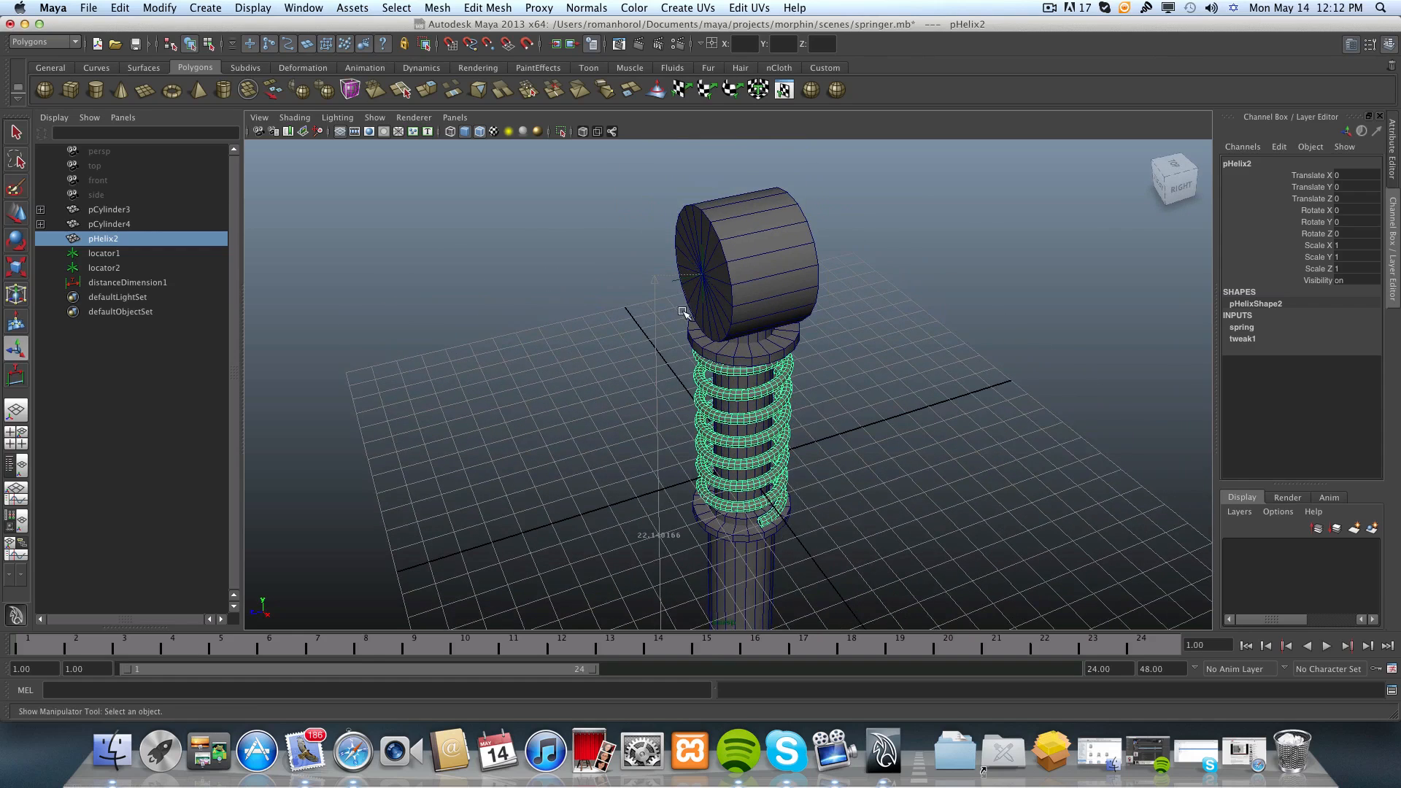
Select only the locator on the upper end cylinder's front cap, leaving the distance dimension unselected.
click(672, 281)
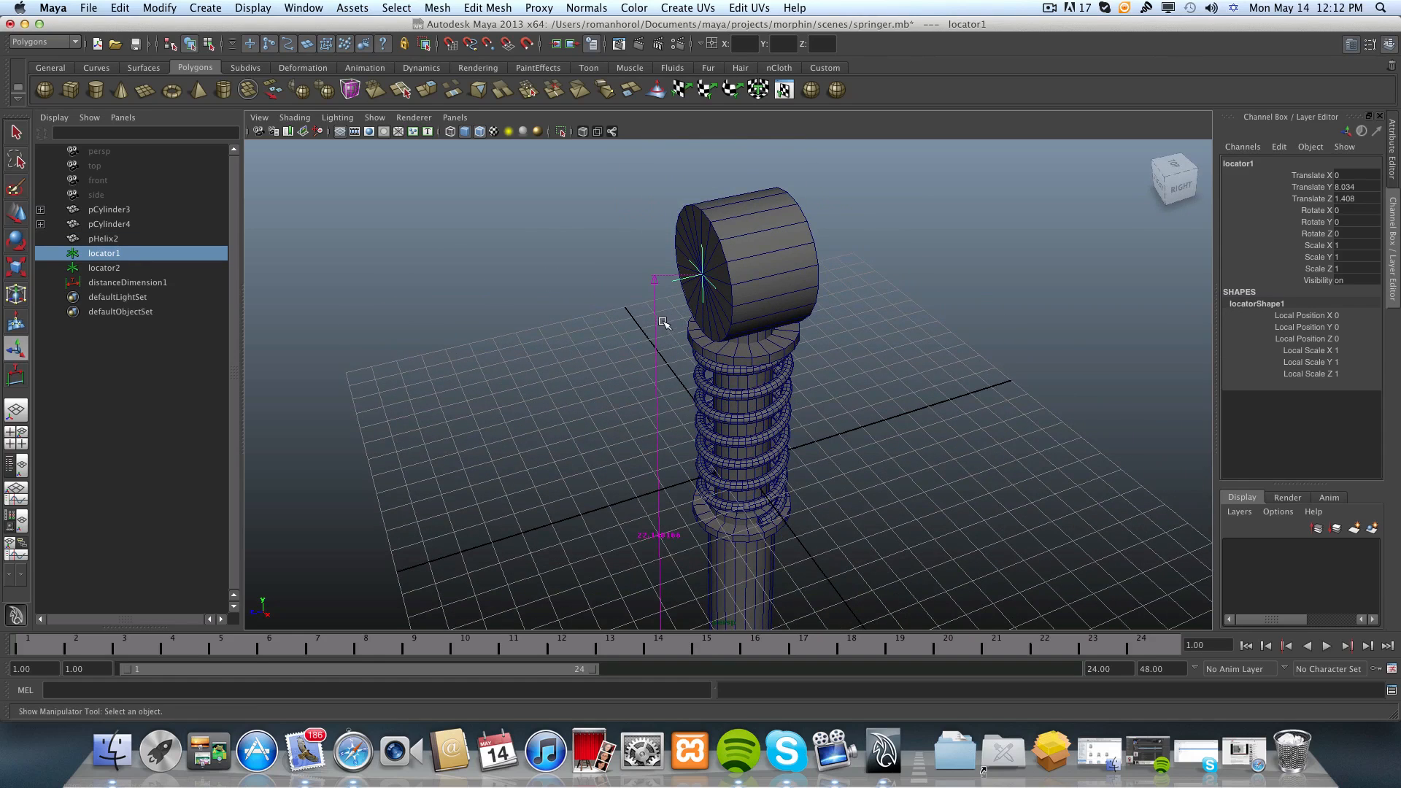
click(655, 313)
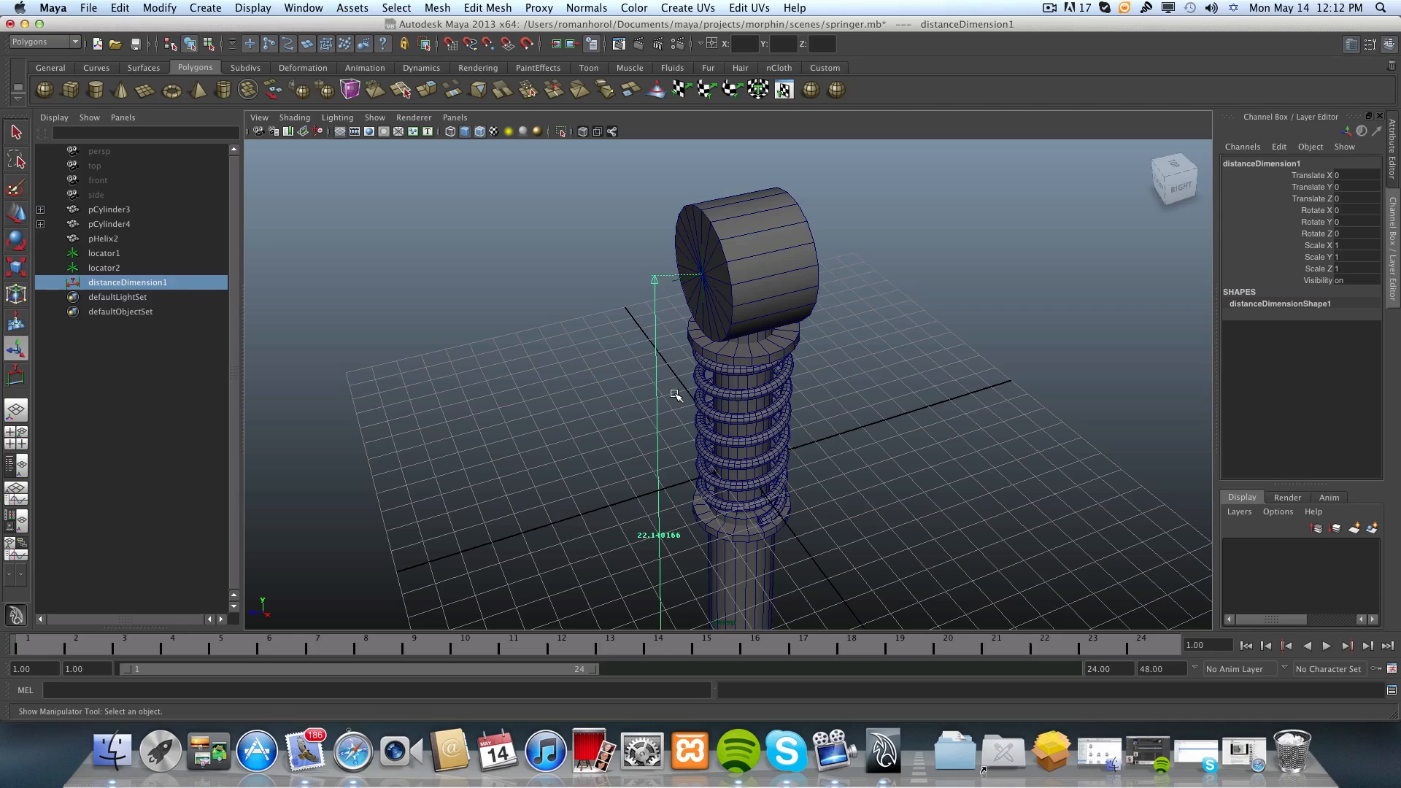
shift+click(675, 281)
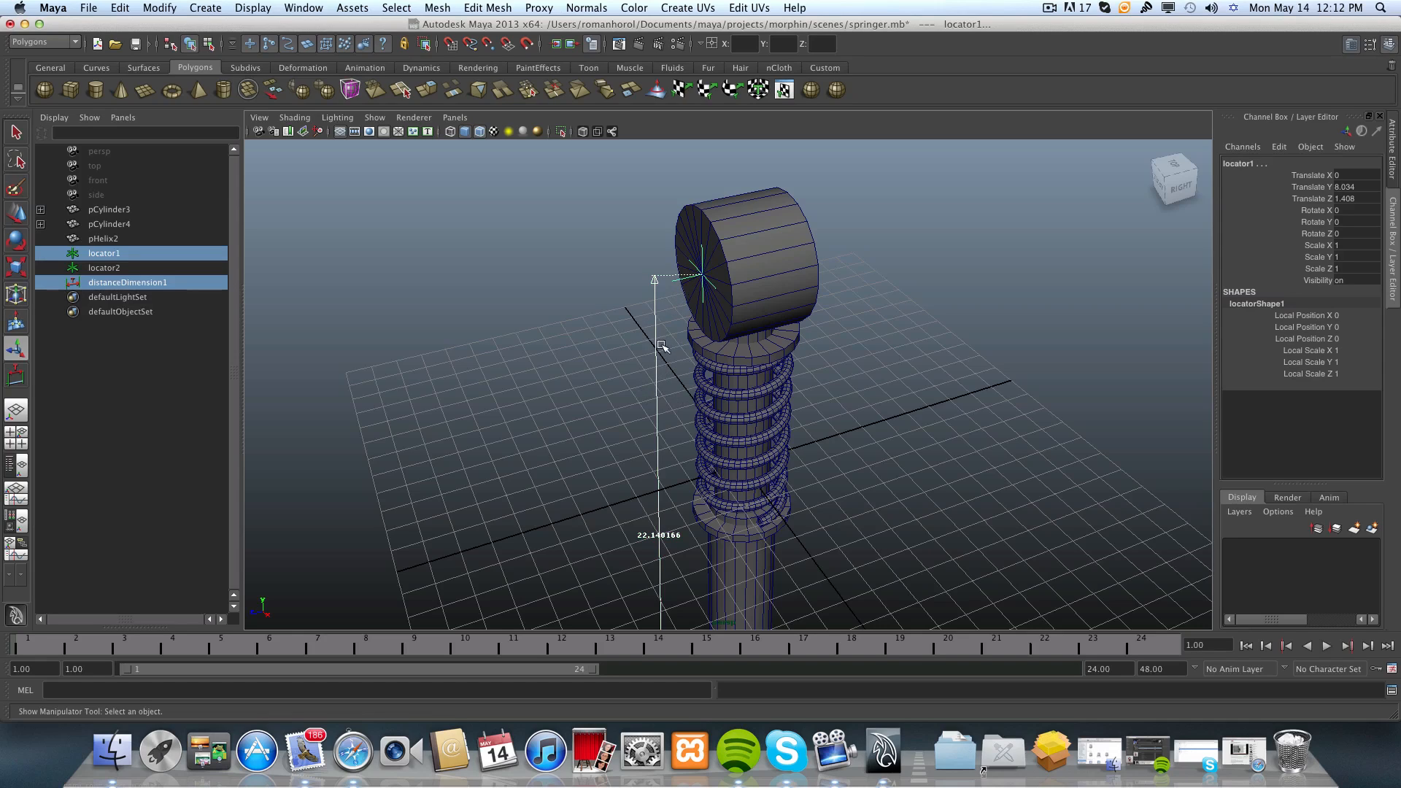
click(677, 283)
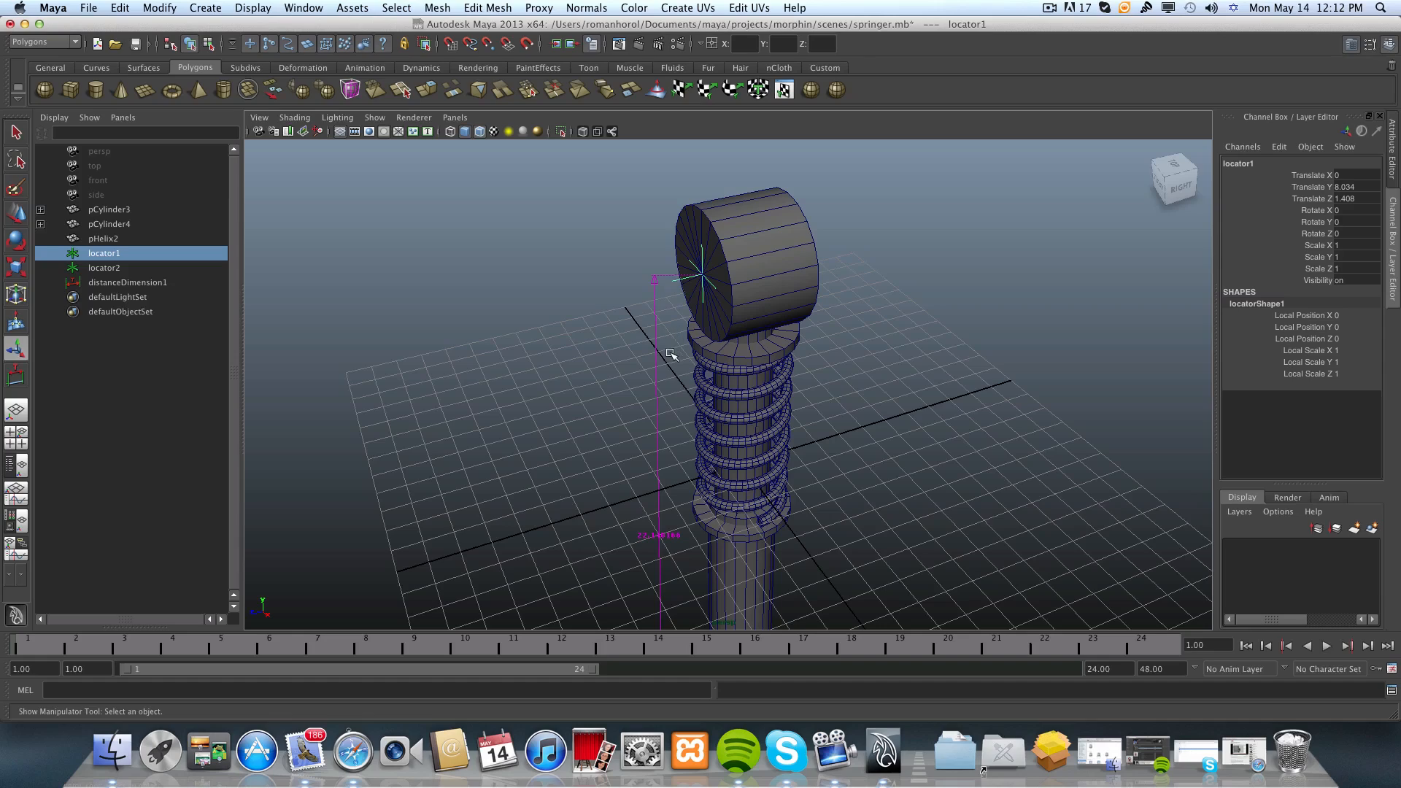
Examine where the distance dimension attaches to the upper and lower end cylinders from several angles.
alt+drag(657, 375, 633, 429)
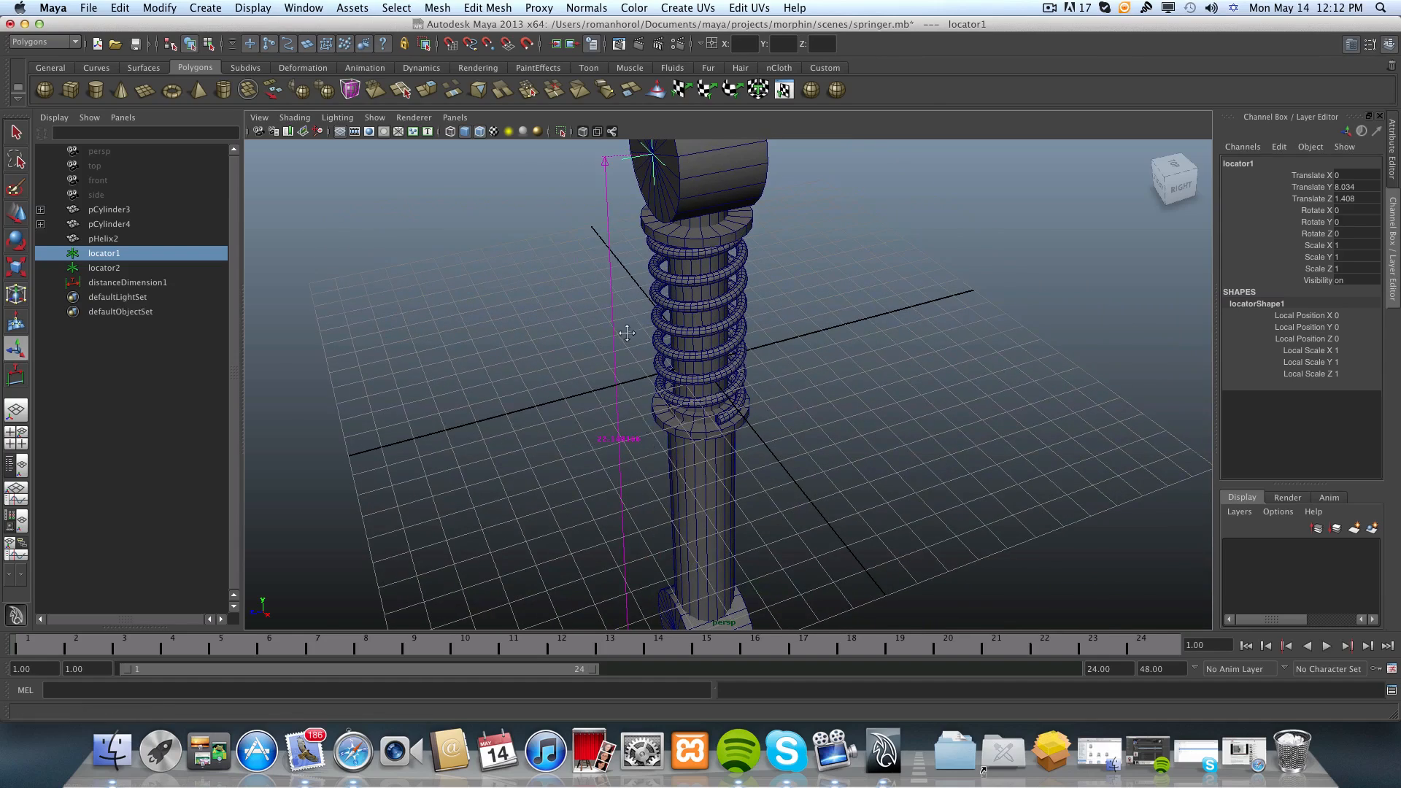
alt+middle_drag(625, 331, 582, 445)
alt+right_drag(540, 315, 659, 304)
alt+middle_drag(659, 303, 718, 409)
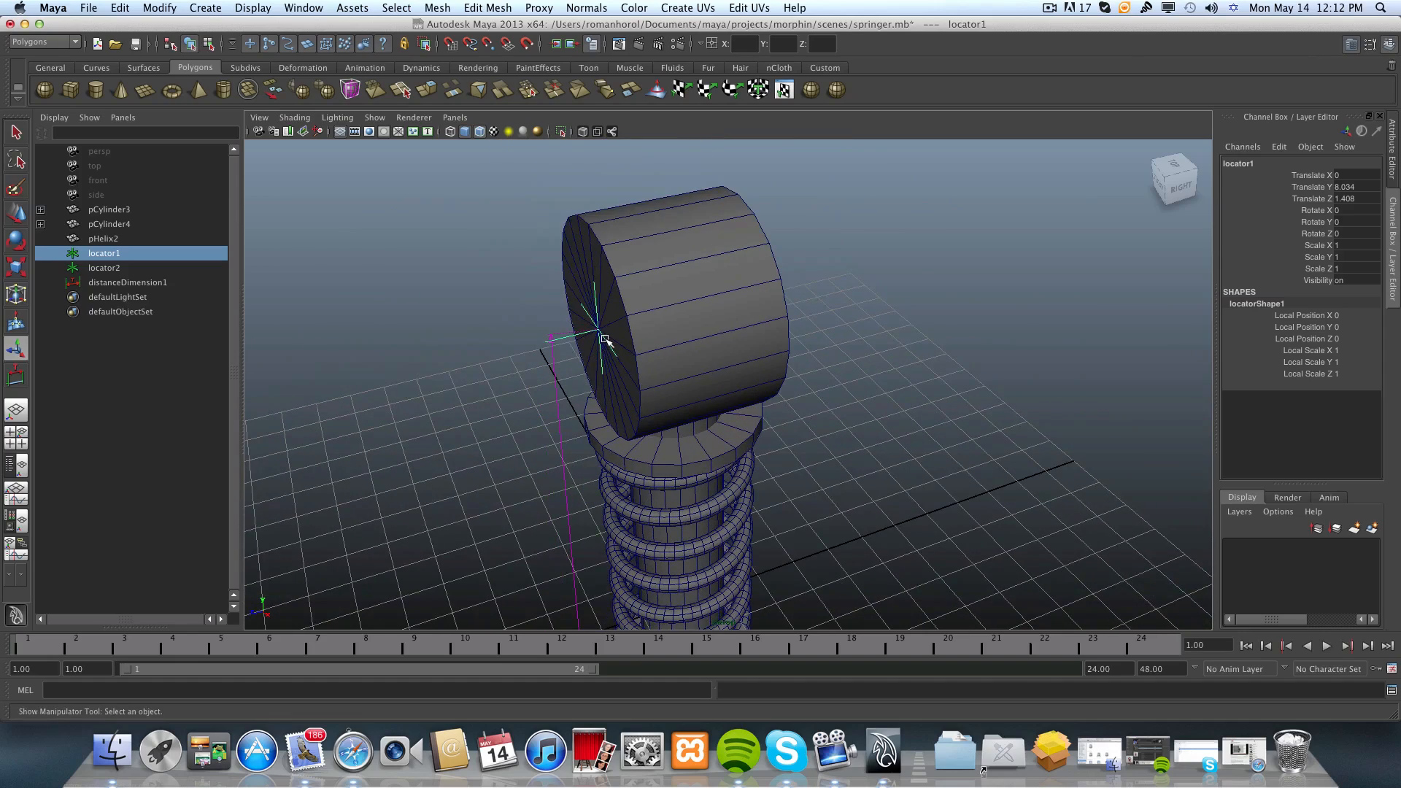
alt+drag(682, 303, 651, 268)
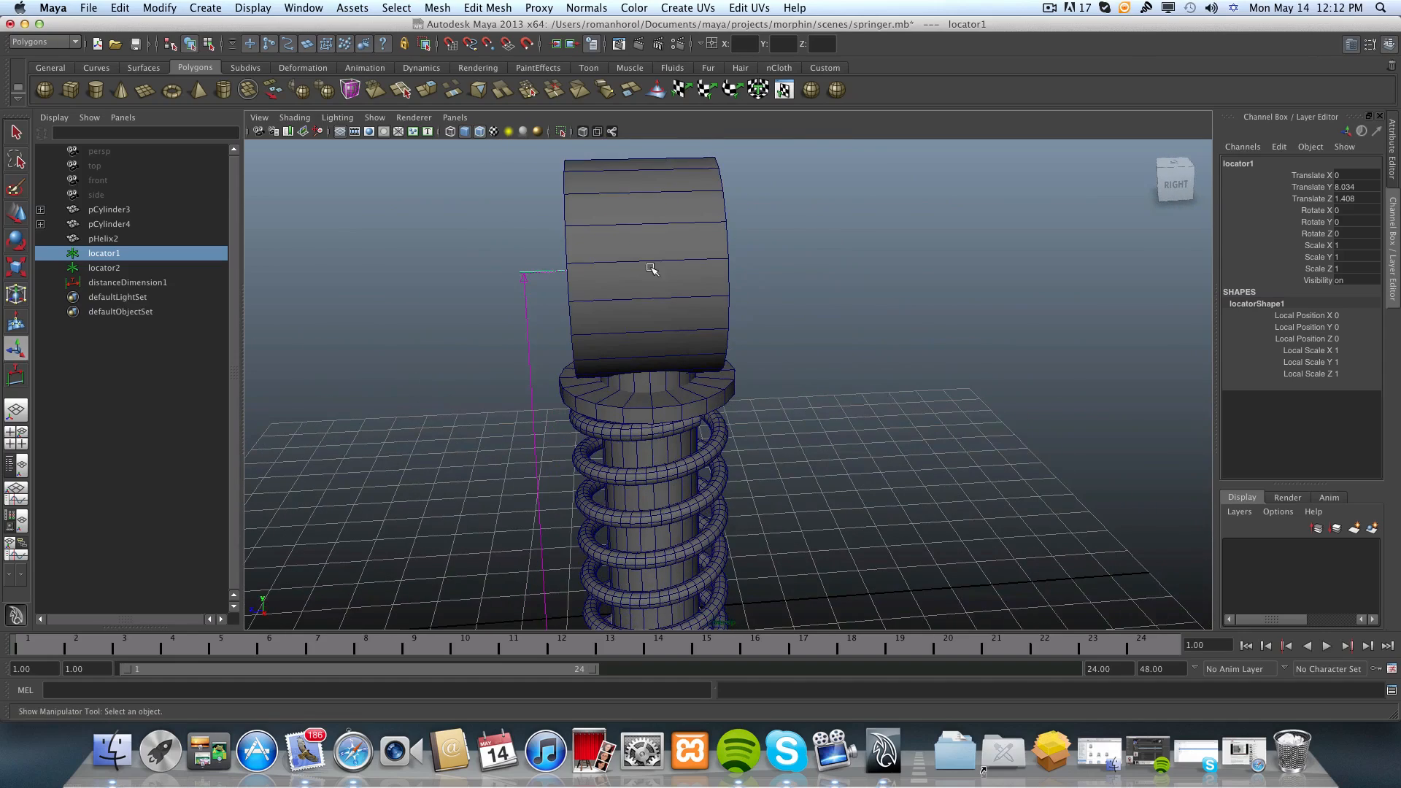
alt+right_drag(713, 283, 652, 326)
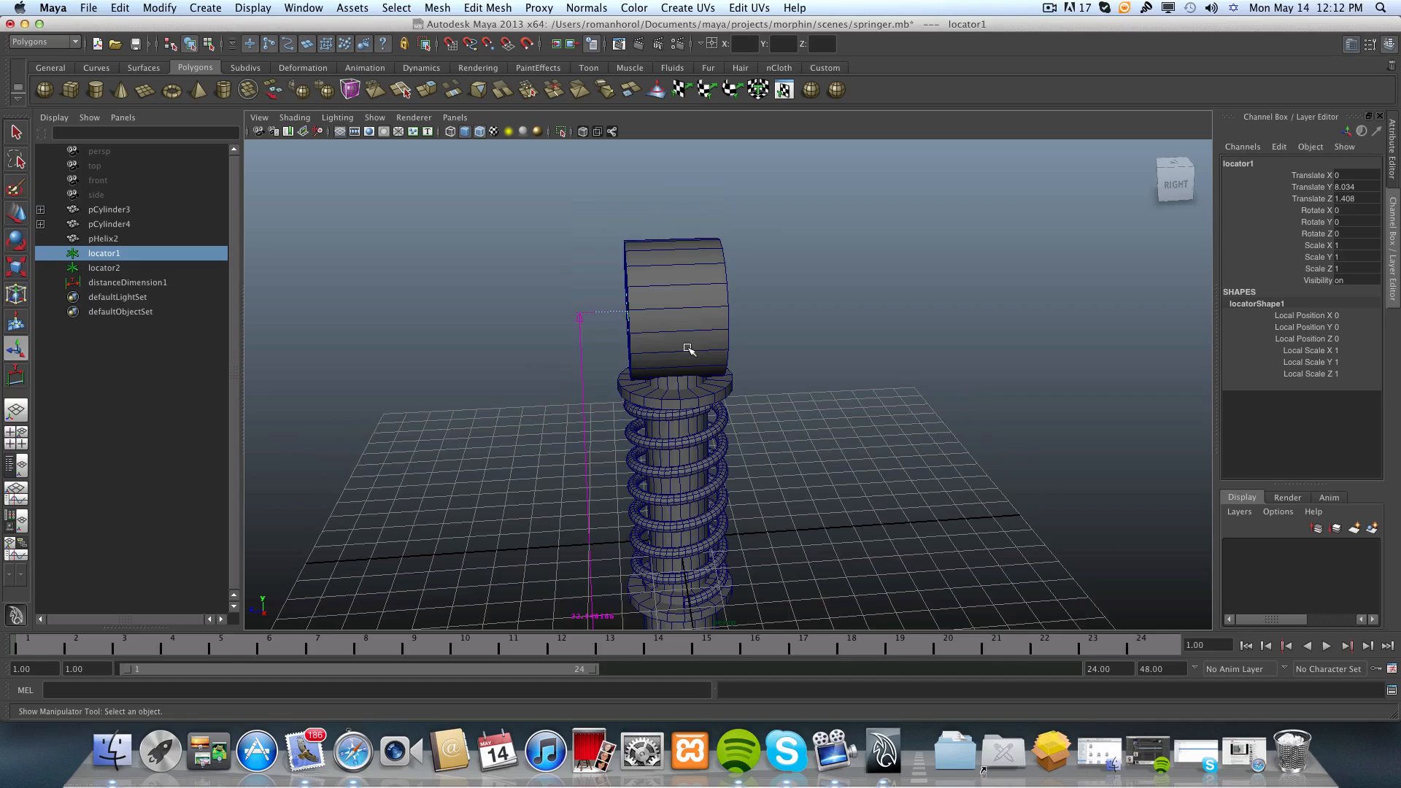
alt+drag(687, 349, 731, 347)
alt+middle_drag(732, 347, 694, 250)
alt+right_drag(693, 250, 591, 381)
alt+middle_drag(639, 561, 679, 484)
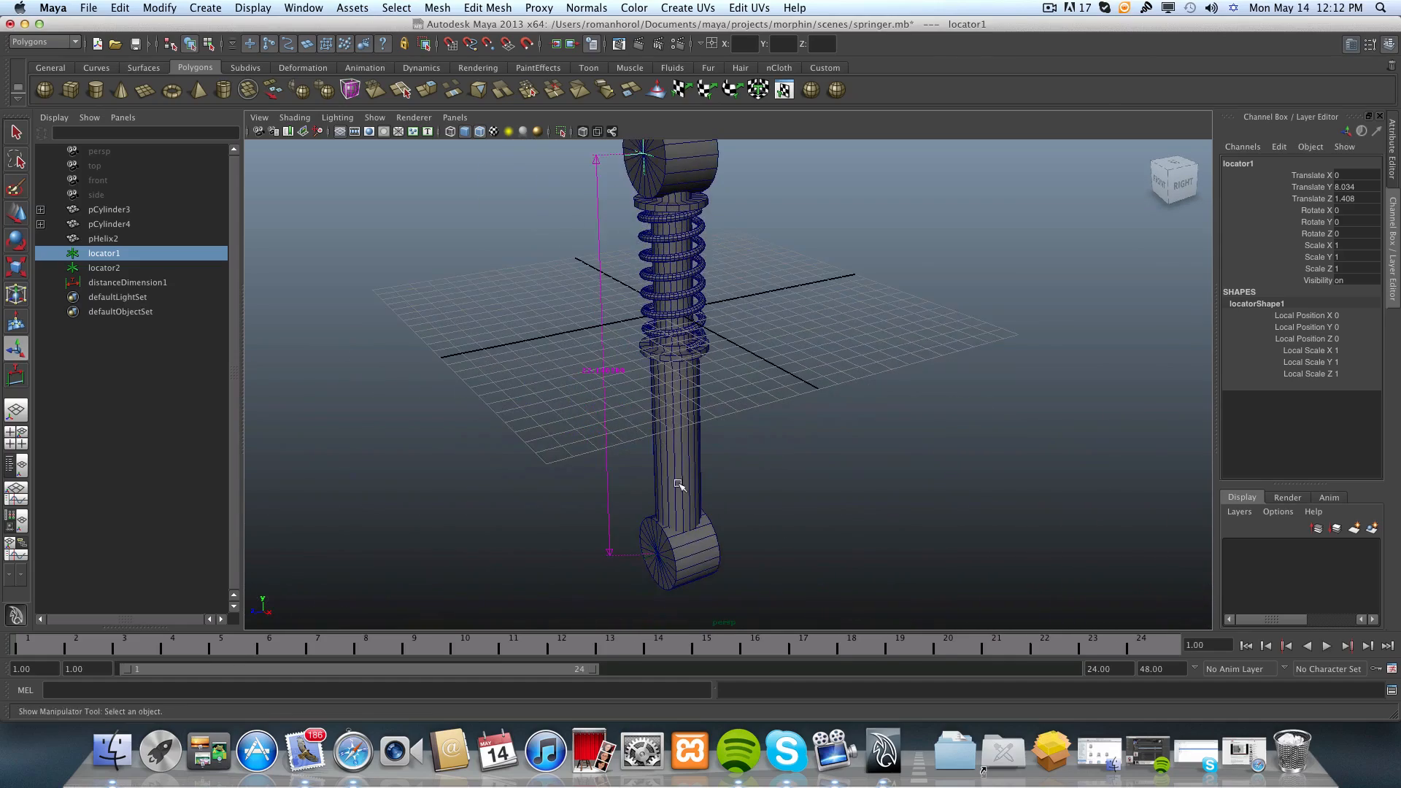
alt+middle_drag(583, 260, 572, 444)
alt+right_drag(572, 445, 639, 409)
alt+middle_drag(639, 410, 628, 208)
alt+middle_drag(653, 465, 640, 264)
alt+middle_drag(598, 499, 610, 373)
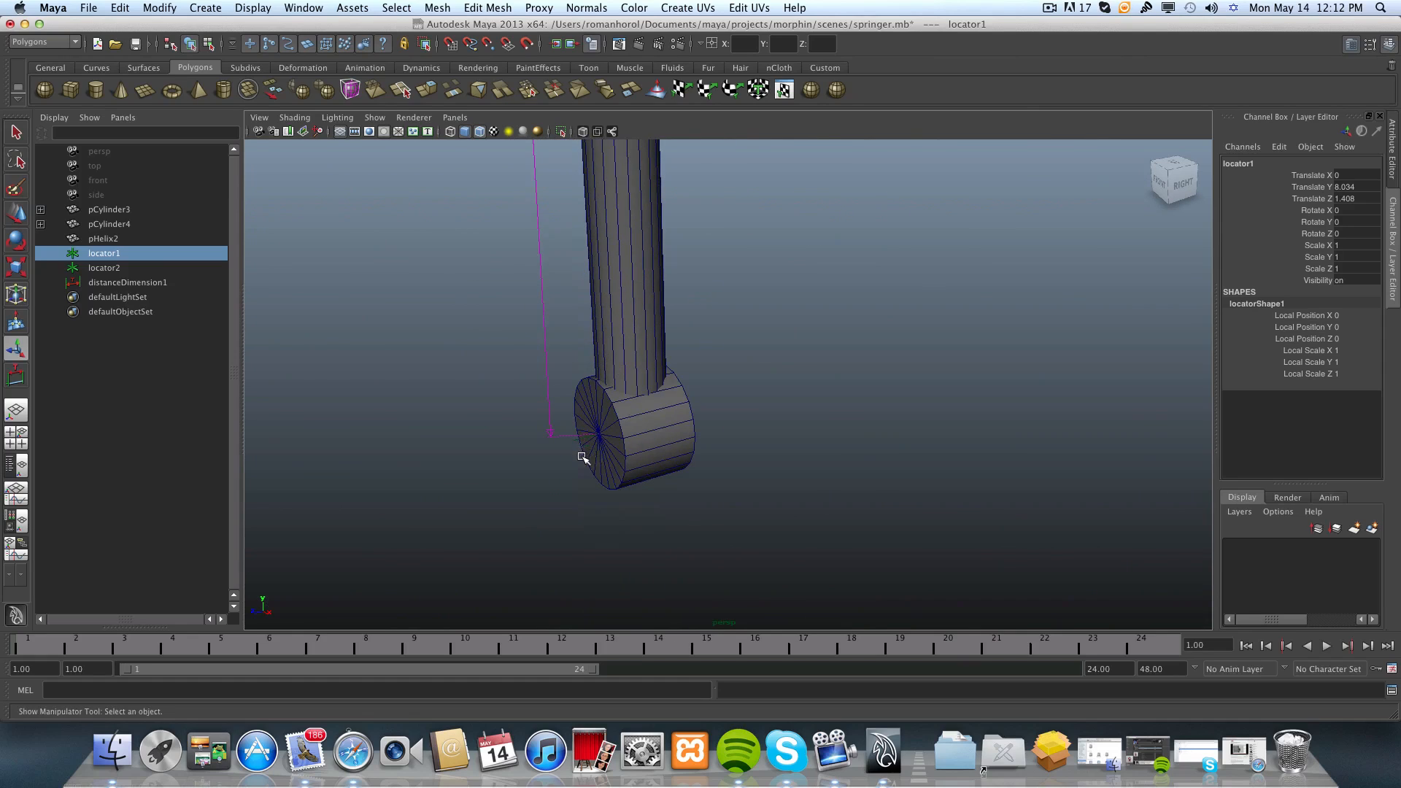
mouse_move(581, 457)
alt+mouse_down()
mouse_move(557, 453)
mouse_move(589, 449)
alt+mouse_up()
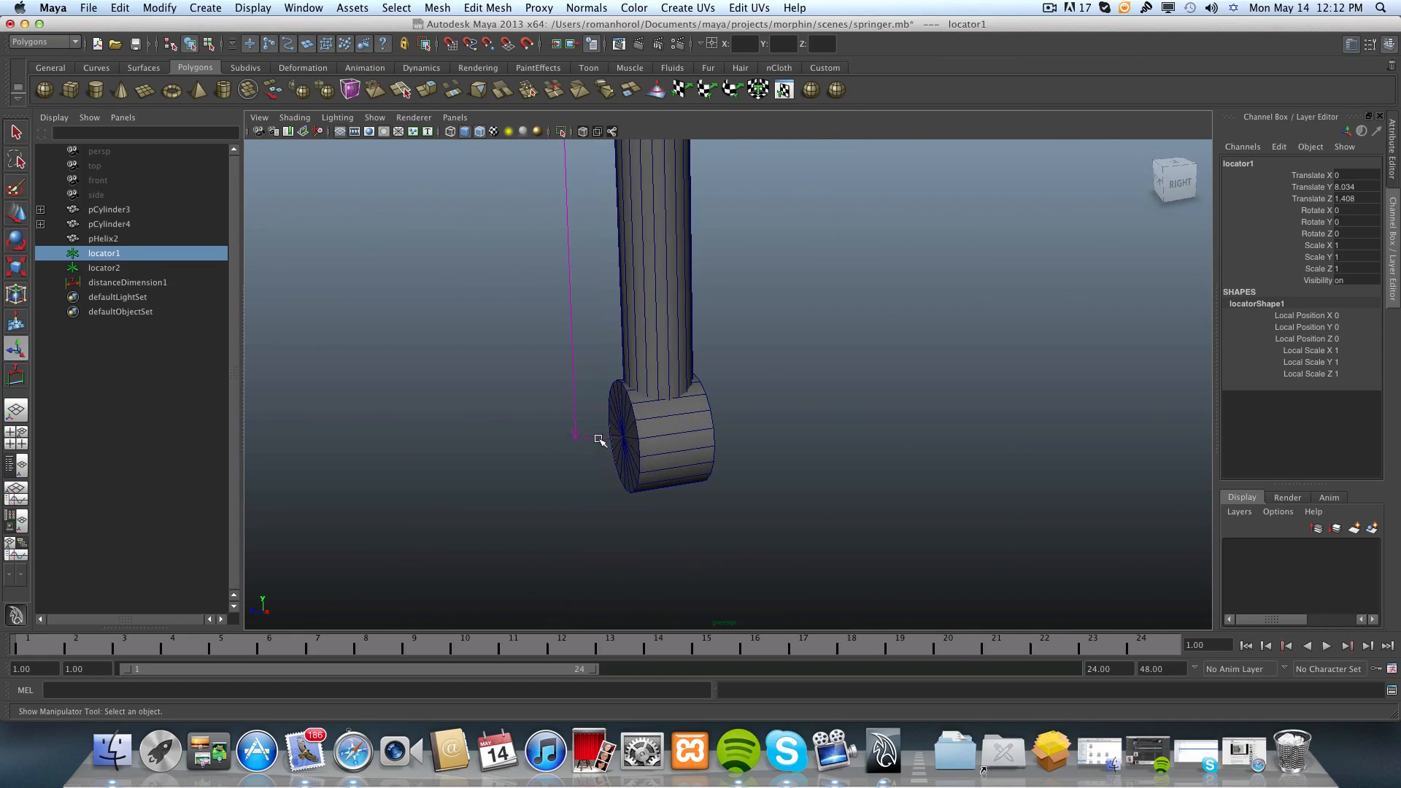
Add the locator on the lower end cylinder to the upper locator's selection, leaving the distance dimension unselected.
shift+click(600, 440)
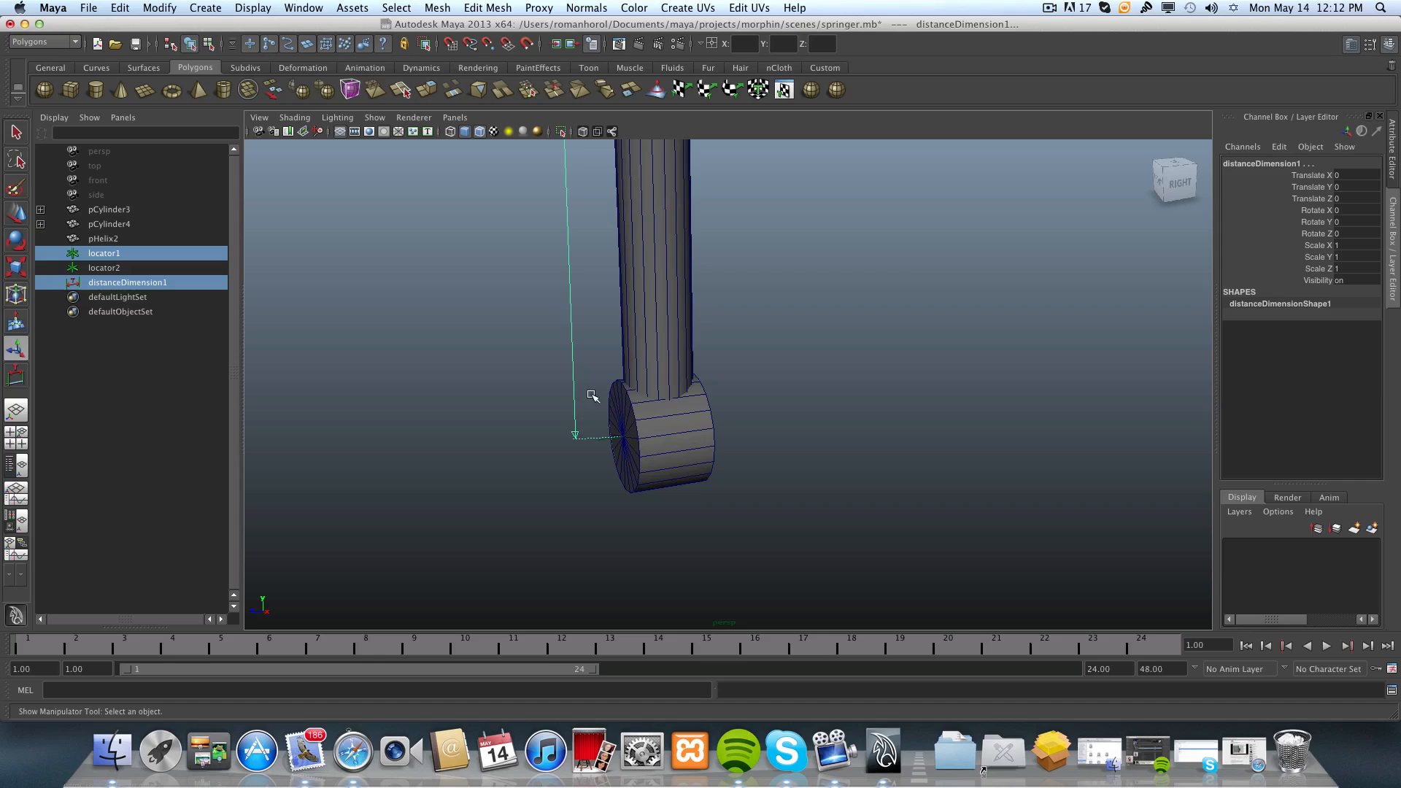
shift+drag(586, 346, 534, 378)
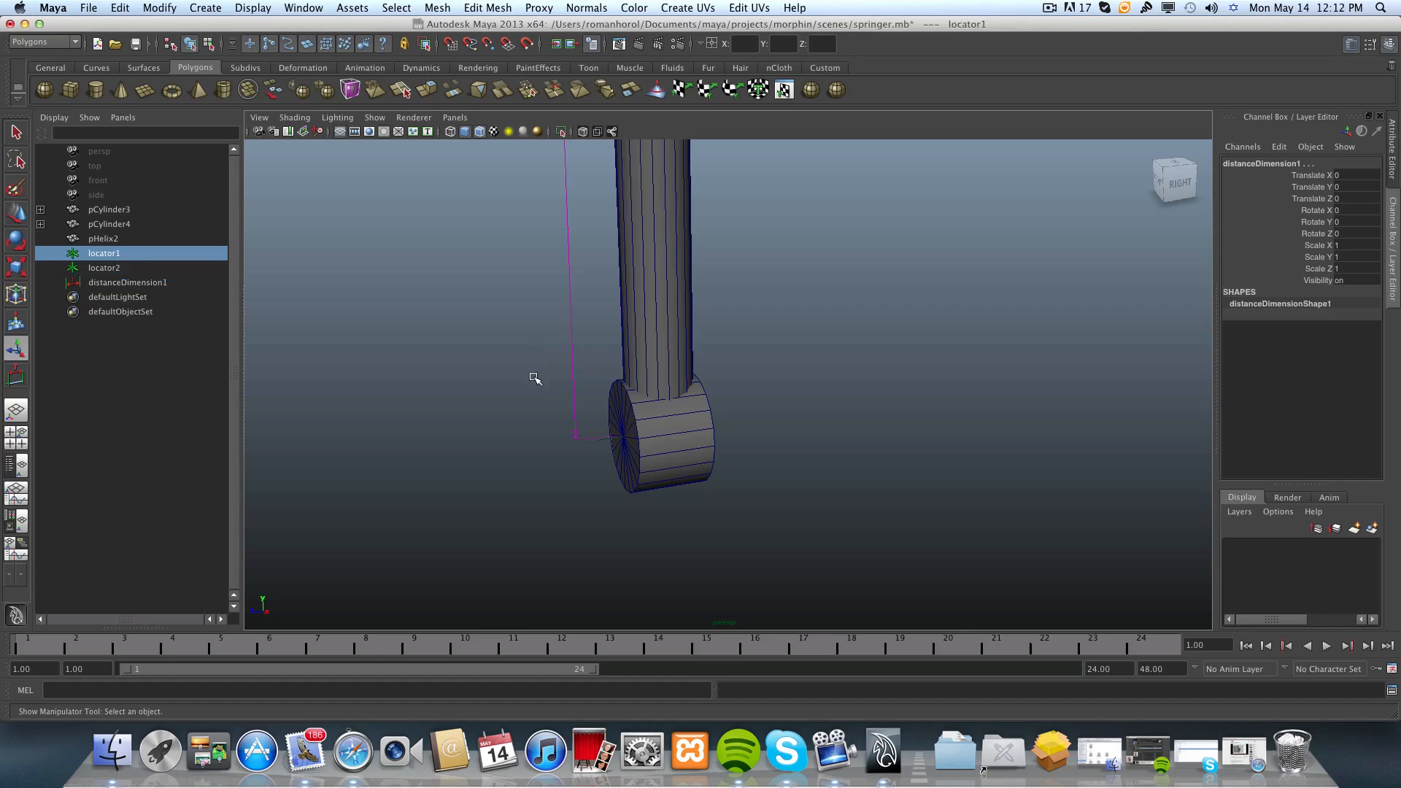
scroll(588, 431, up, 4)
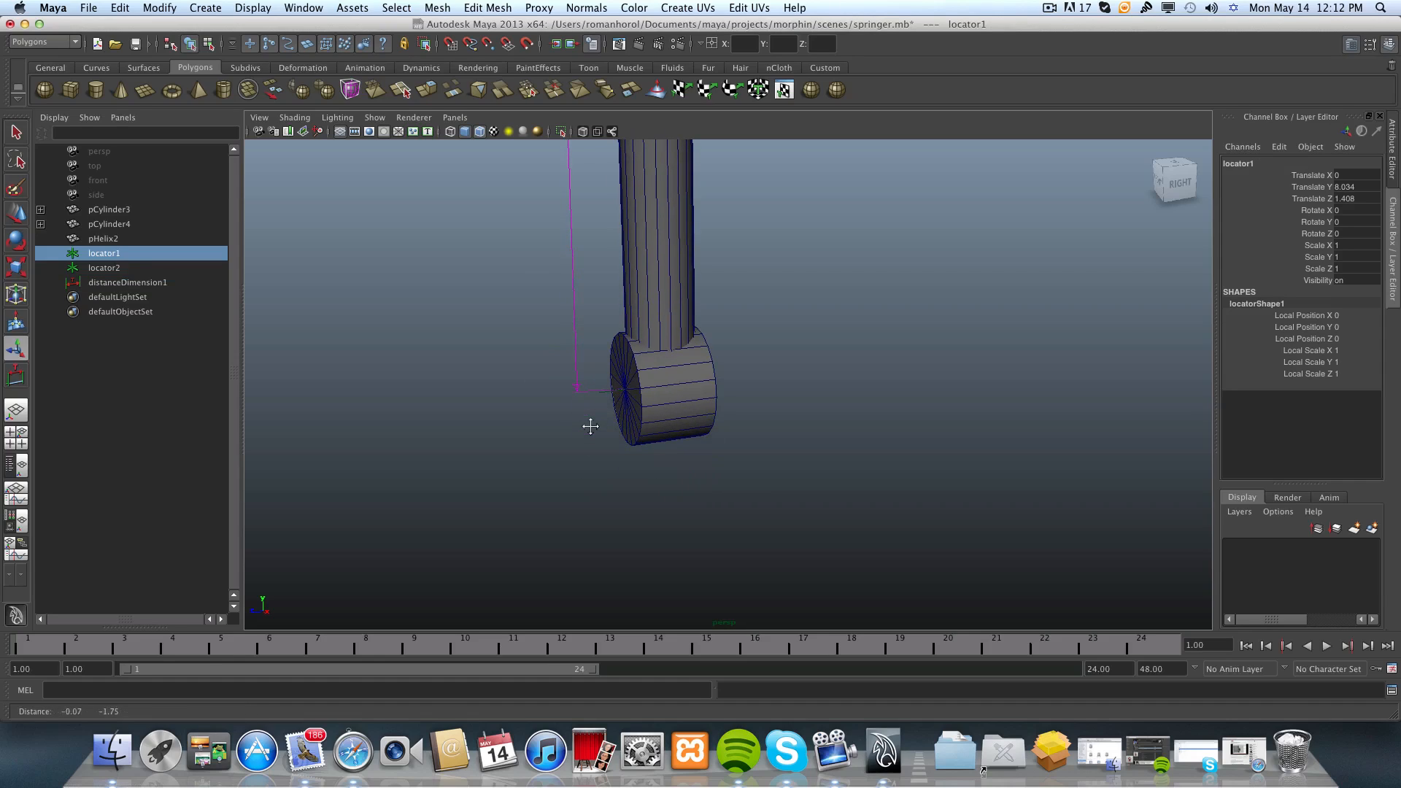
scroll(600, 423, up, 4)
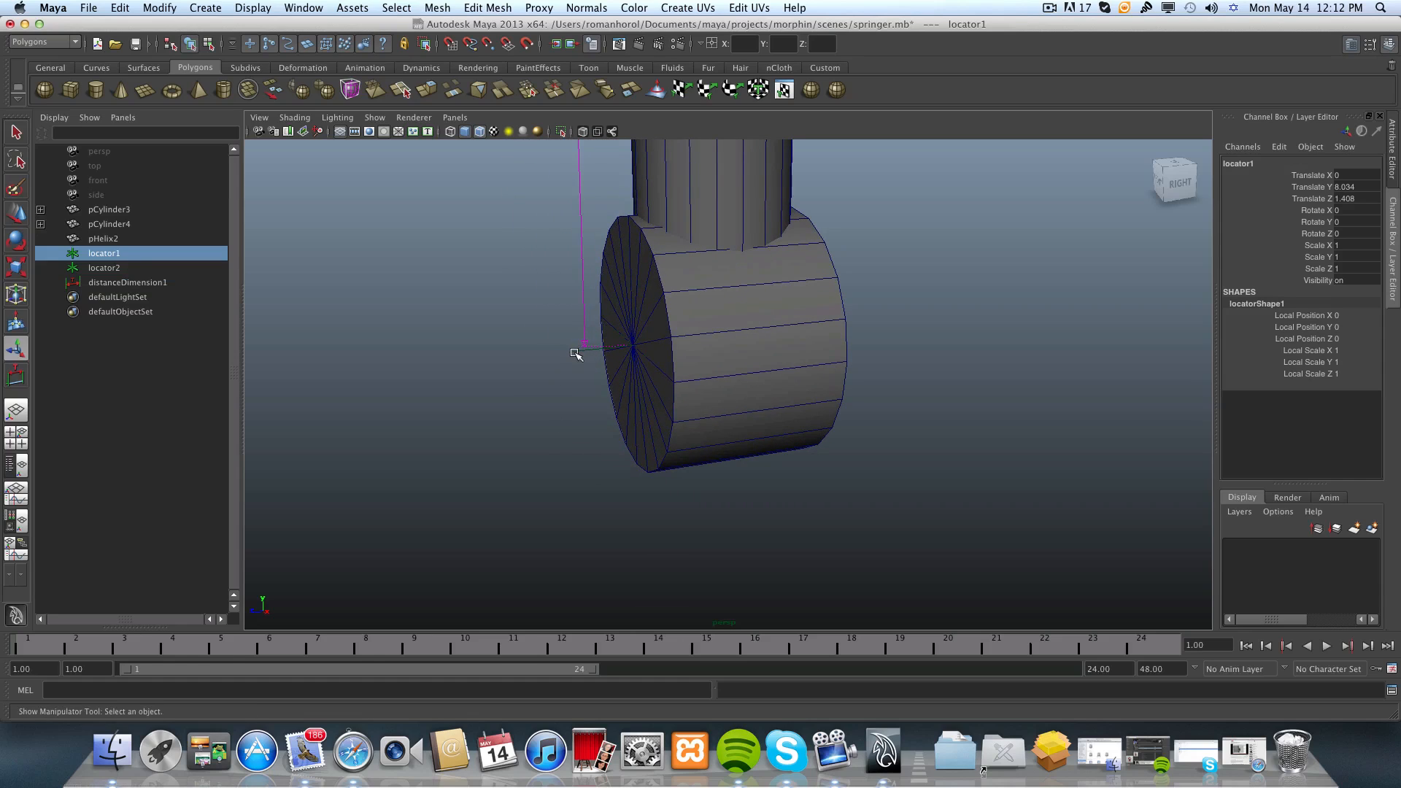
shift+click(580, 349)
scroll(597, 438, down, 8)
scroll(600, 443, down, 2)
alt+middle_drag(627, 380, 595, 435)
scroll(620, 431, up, 2)
alt+middle_drag(705, 401, 697, 414)
scroll(744, 421, up, 3)
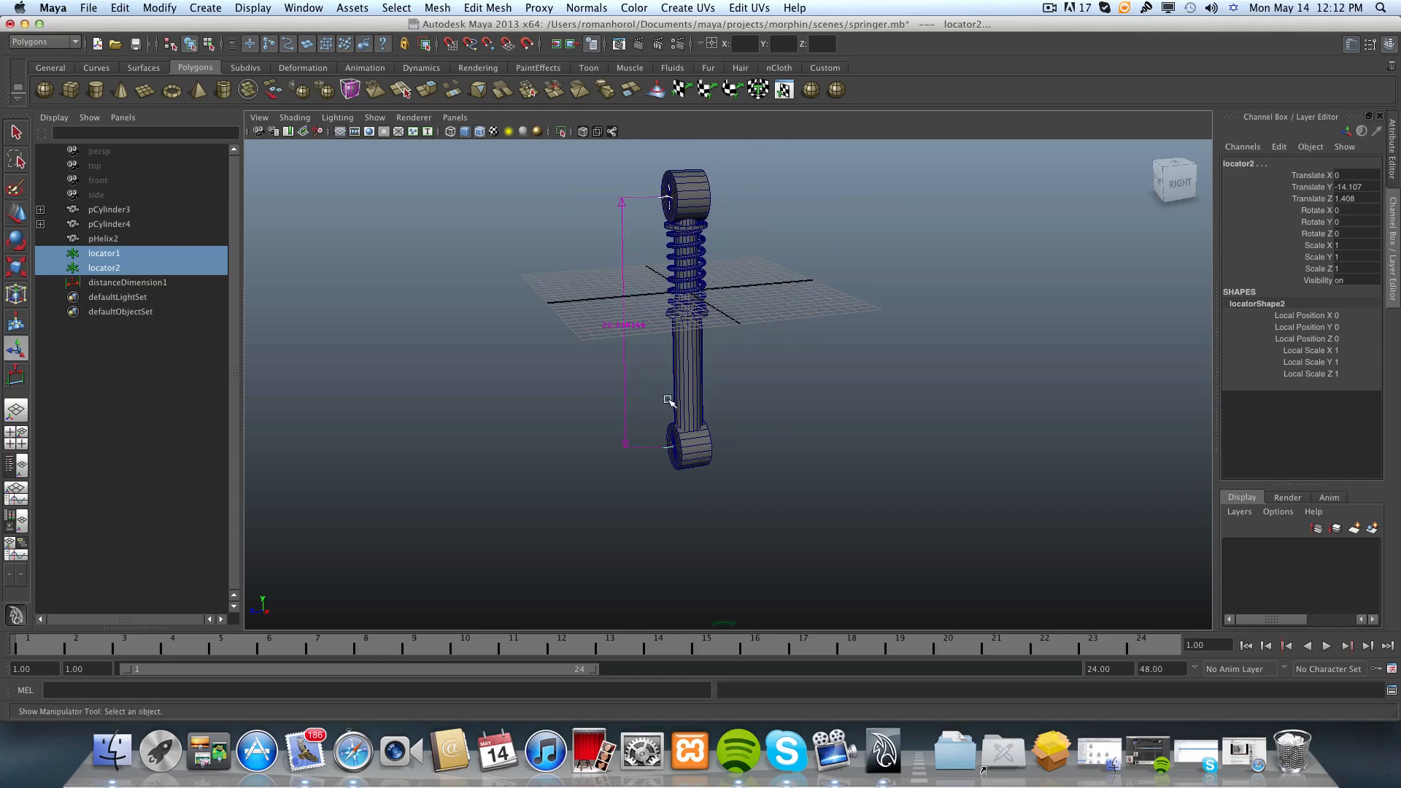
Scale both locators uniformly to about 3.722.
click(16, 268)
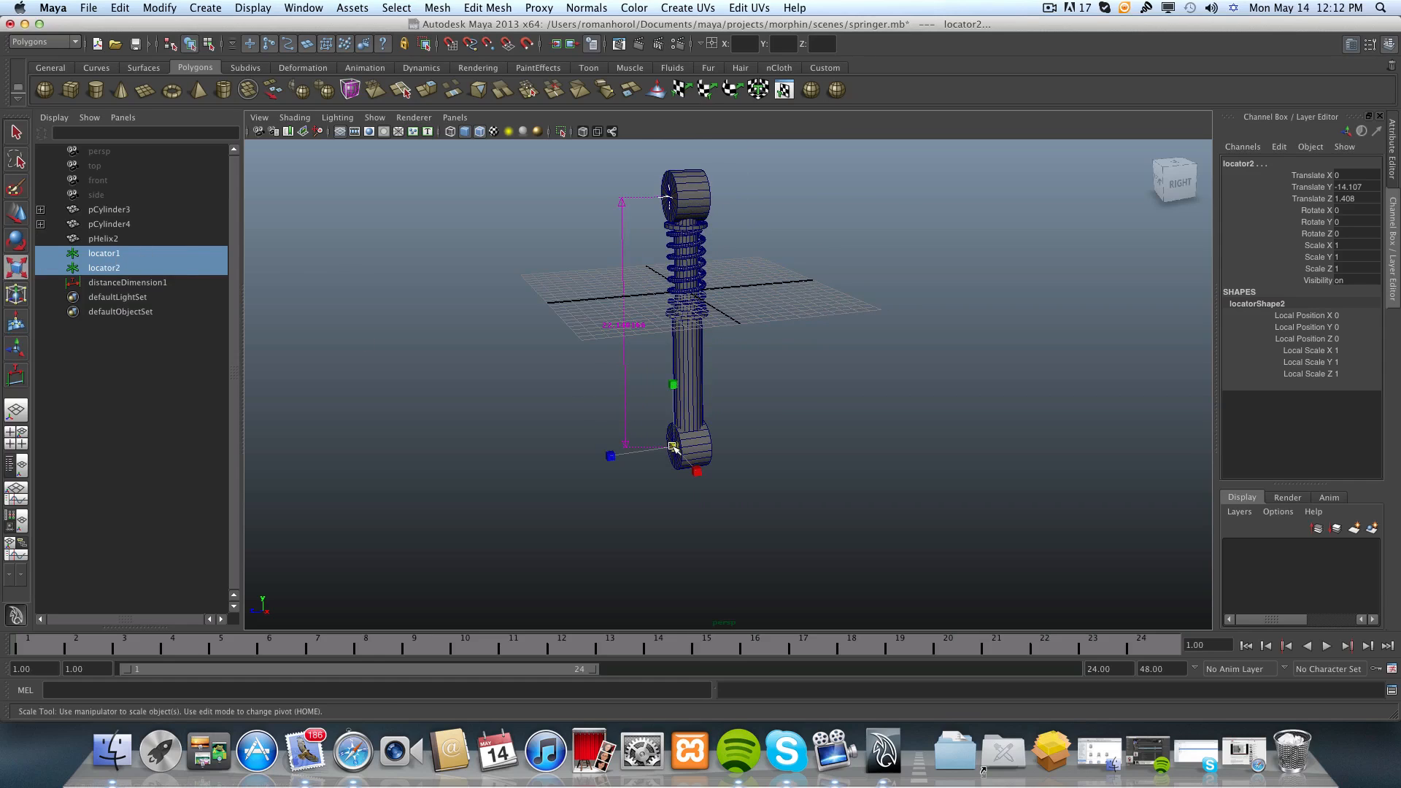
drag(673, 447, 575, 347)
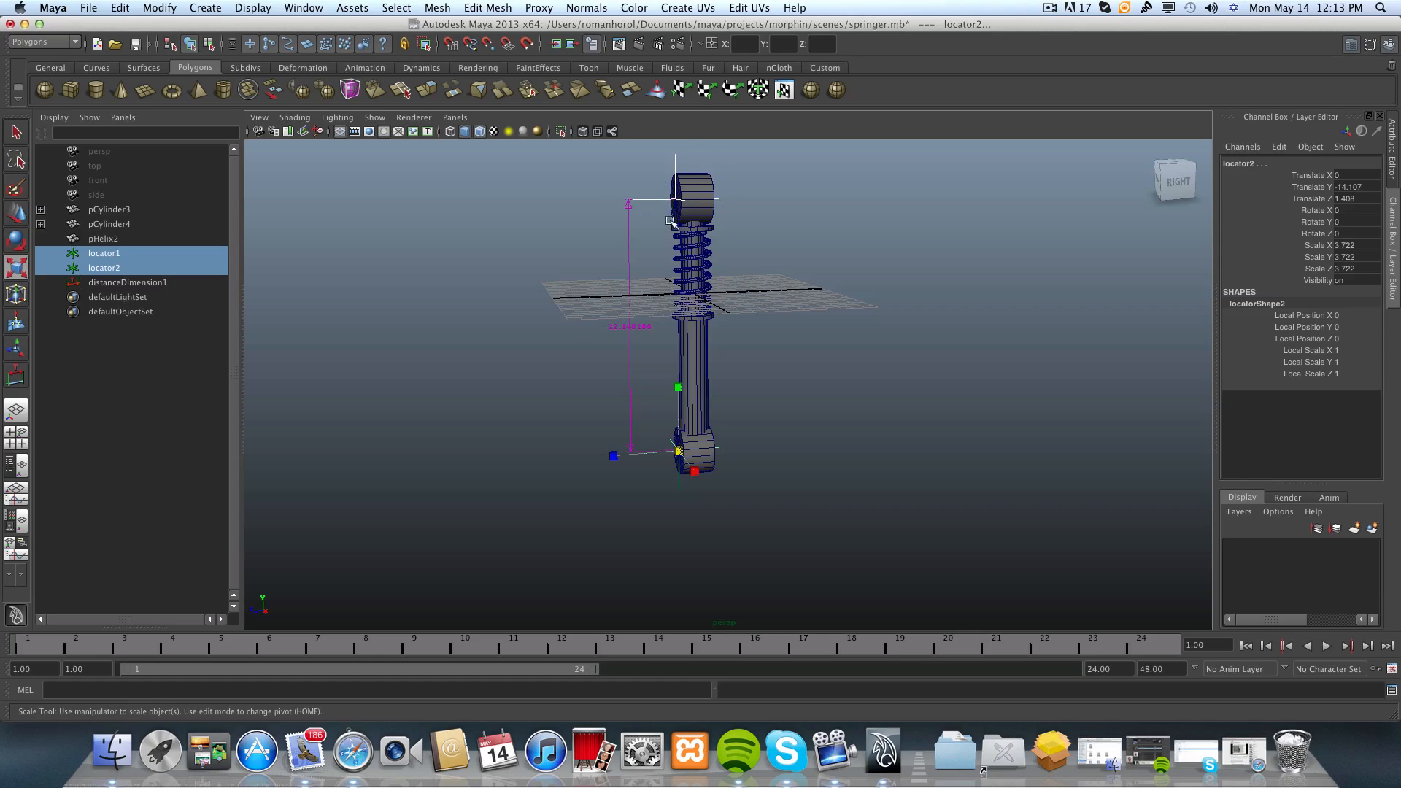
alt+drag(692, 511, 595, 255)
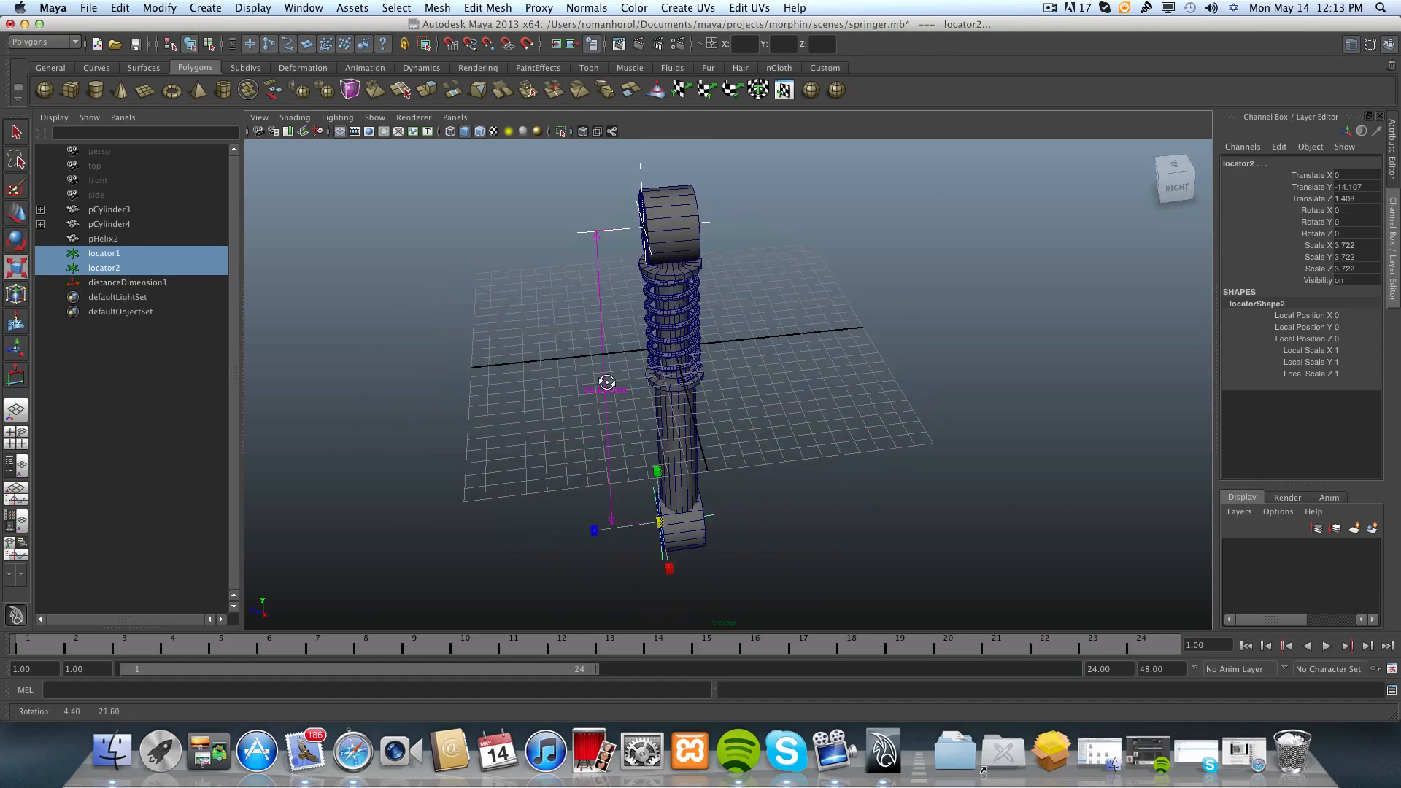
Select only the upper locator and move it into the middle of the upper end cylinder, at Translate Z 0.
click(640, 168)
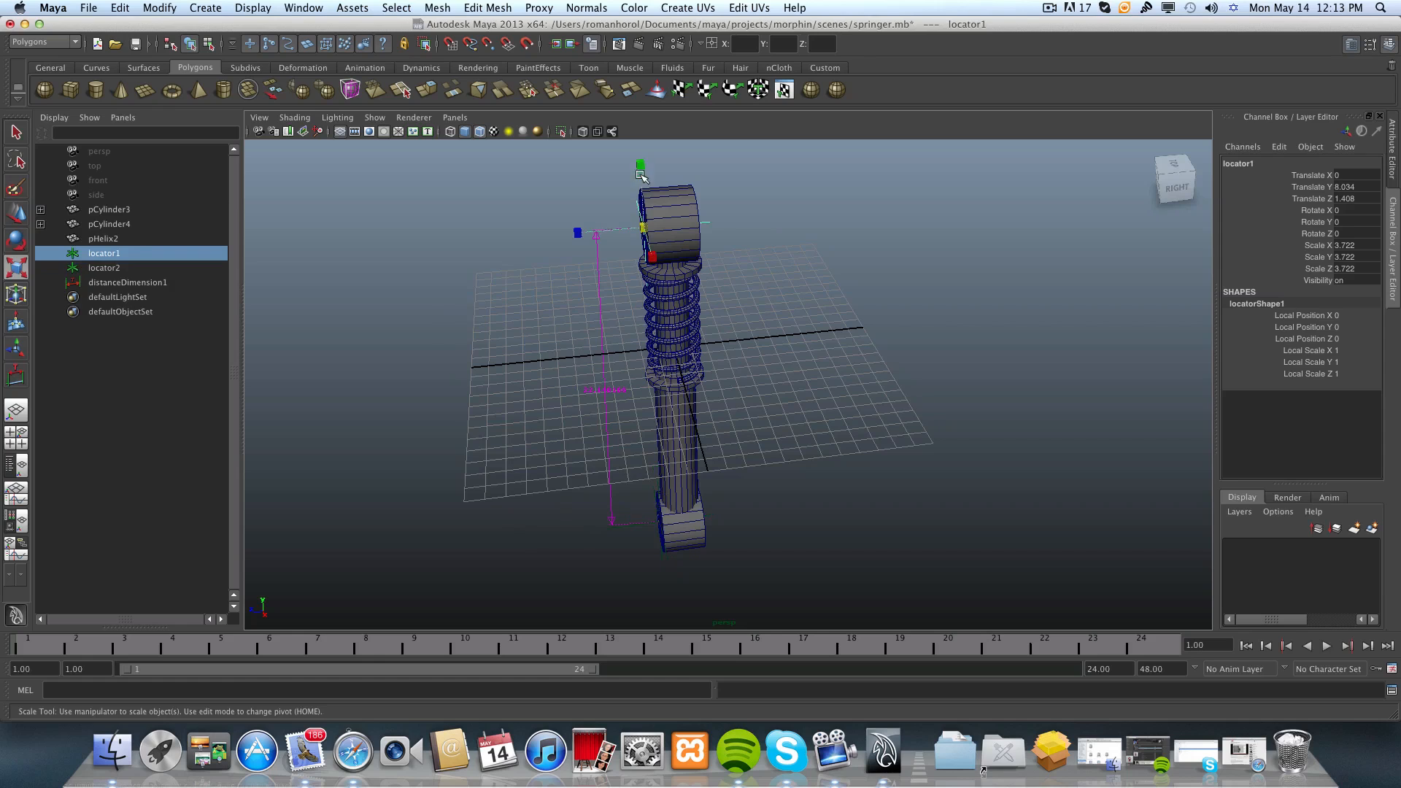
alt+middle_drag(613, 216, 598, 256)
alt+right_drag(598, 256, 741, 248)
alt+middle_drag(743, 248, 827, 386)
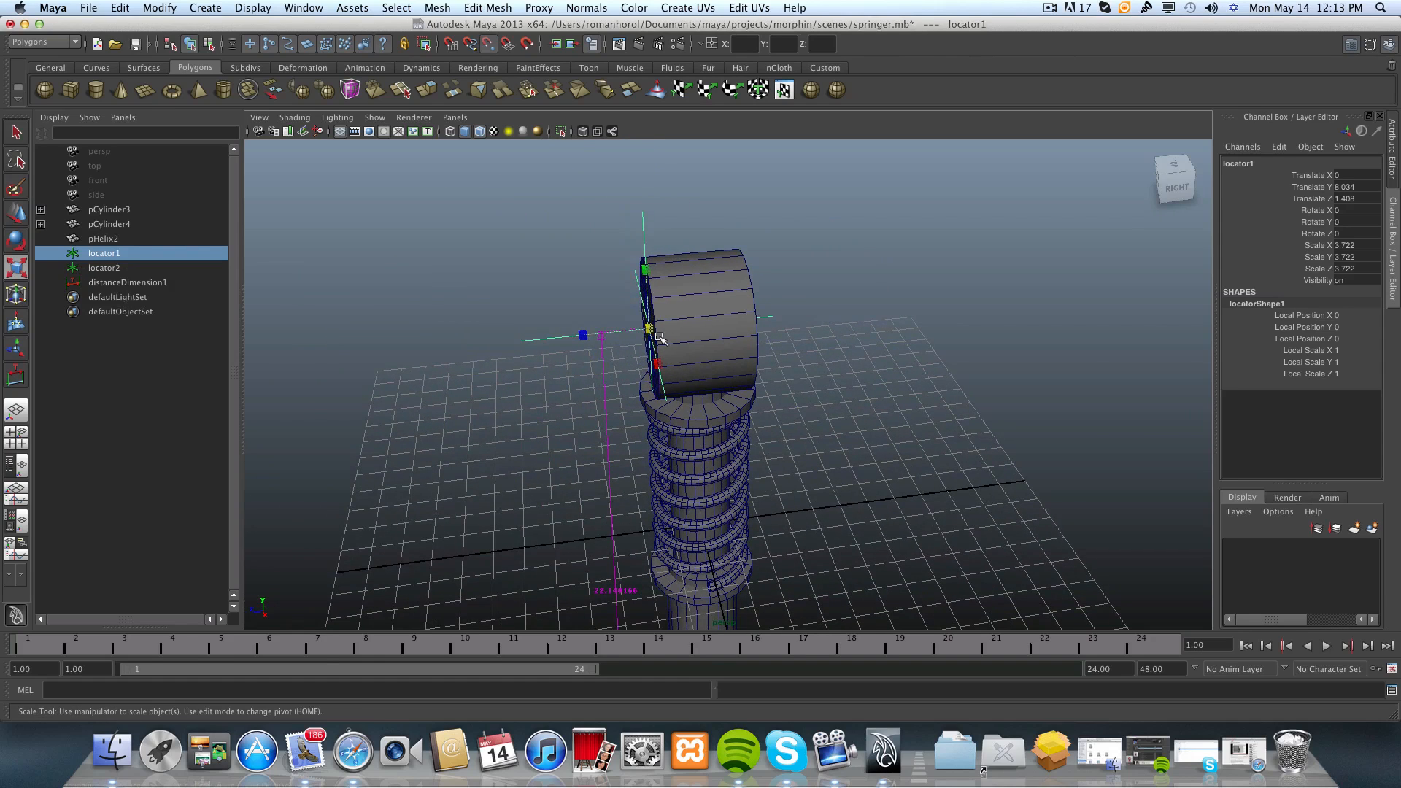
click(15, 214)
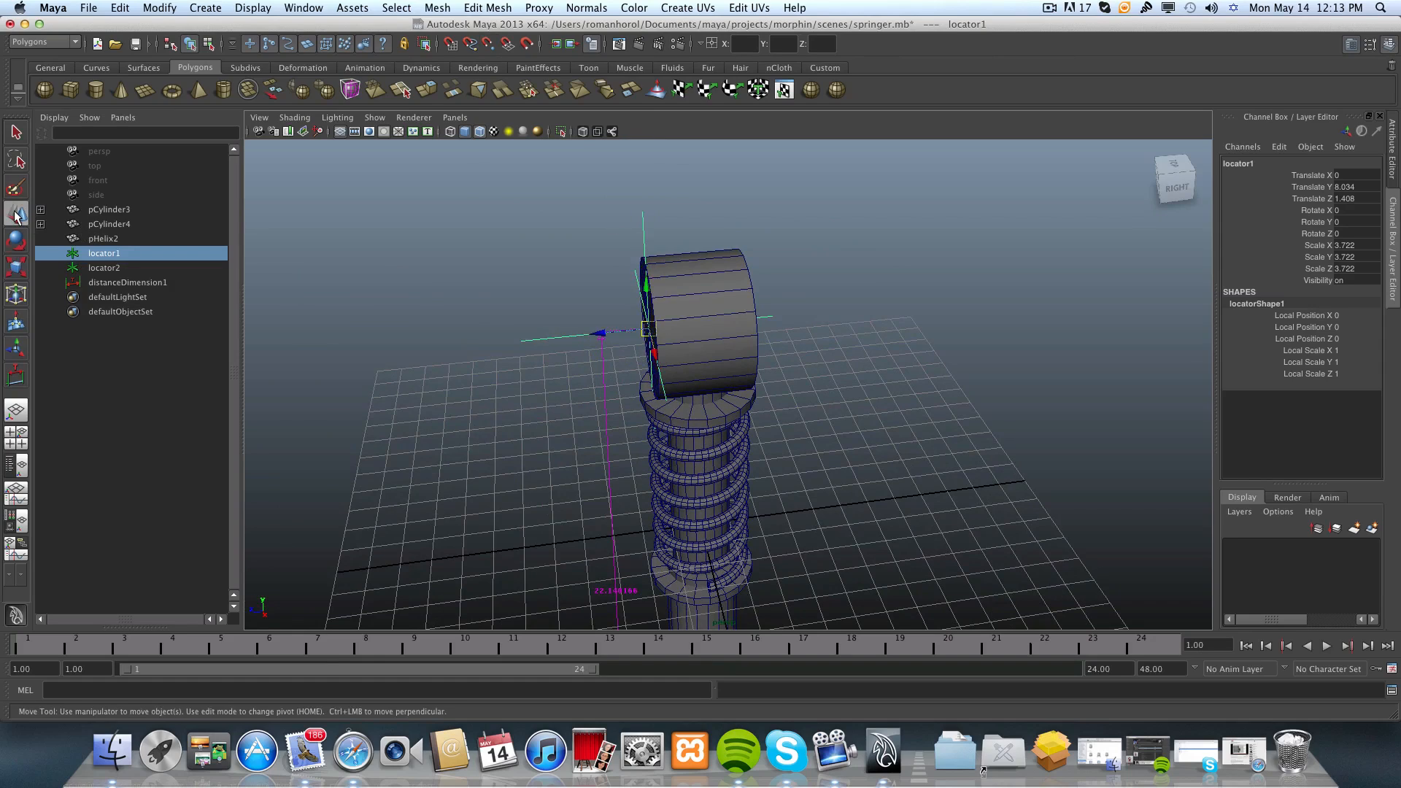
key(v)
middle_drag(686, 325, 689, 326)
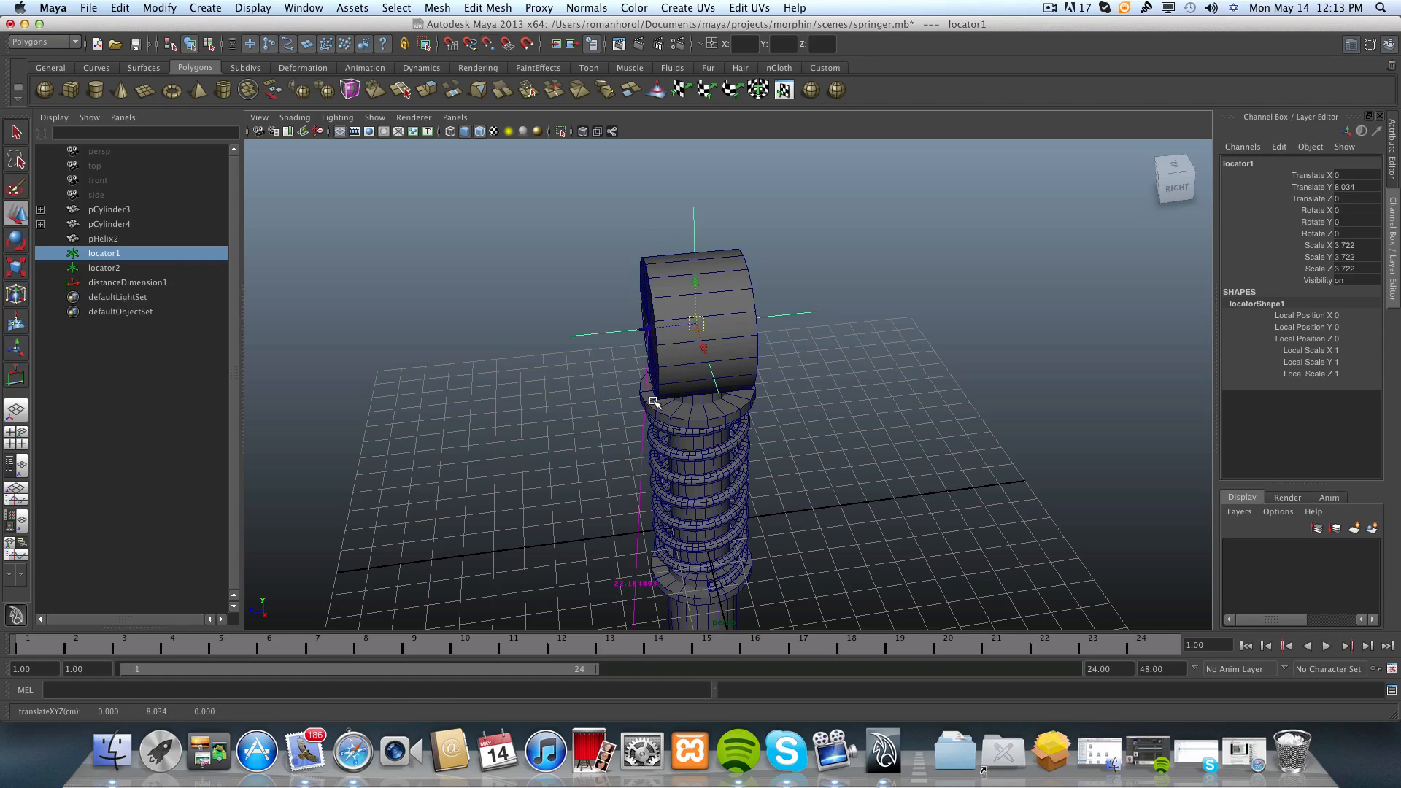
Try to snap the lower locator into the middle of the lower end cylinder.
alt+drag(695, 482, 675, 368)
click(562, 497)
click(565, 500)
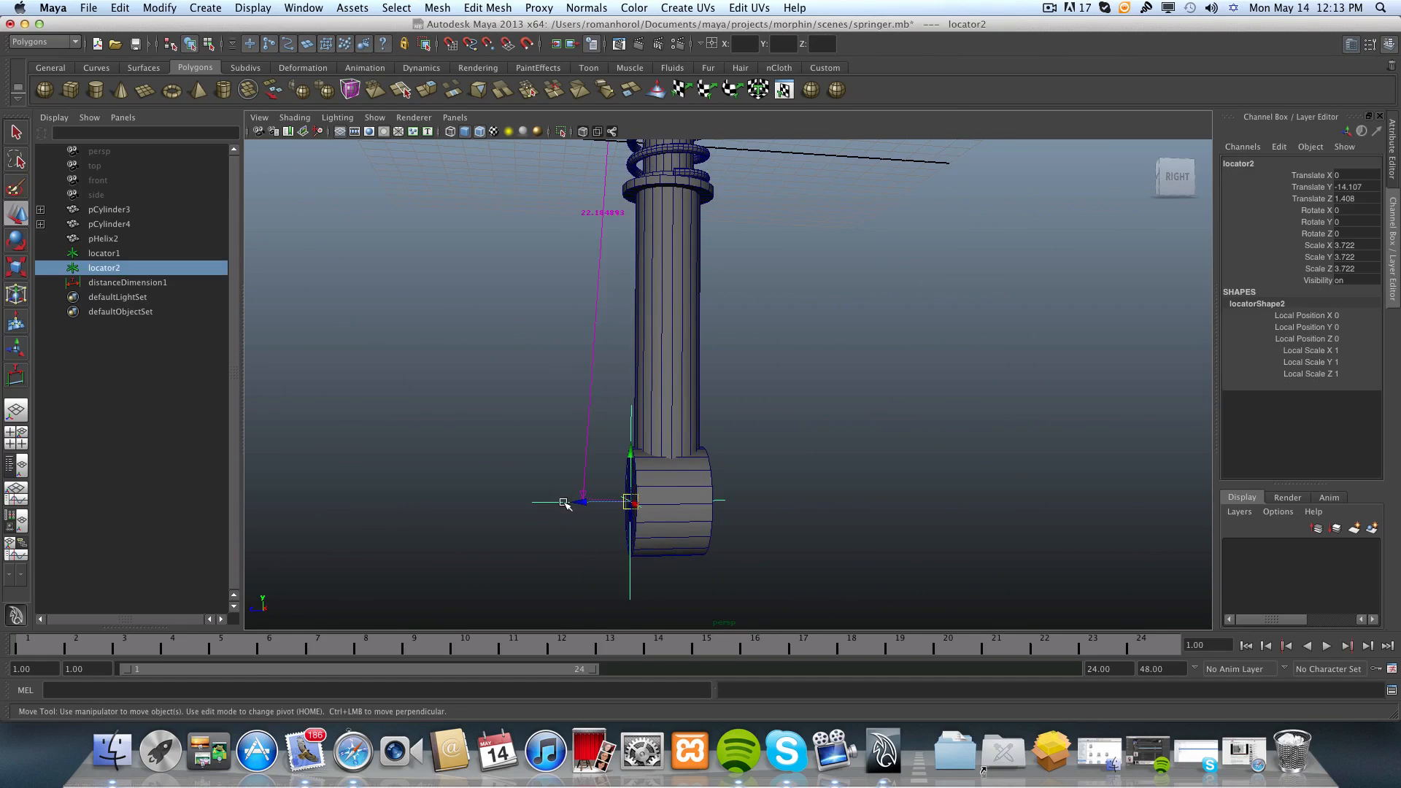
key(v)
middle_drag(671, 504, 672, 504)
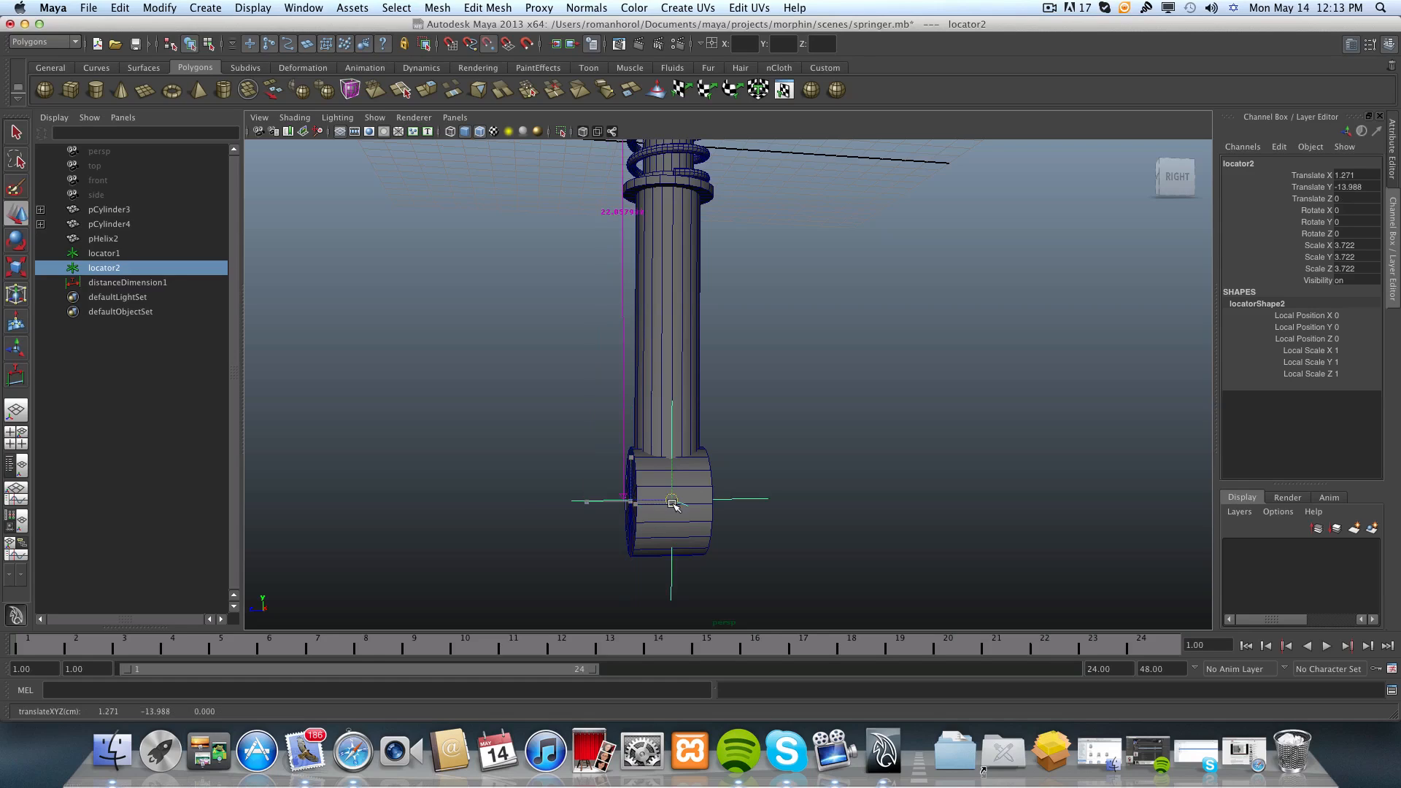
Examine the lower locator's placement relative to the lower end cylinder from the side and the back.
alt+drag(760, 500, 781, 355)
alt+drag(803, 447, 772, 537)
alt+middle_drag(772, 537, 766, 437)
alt+right_drag(729, 535, 766, 566)
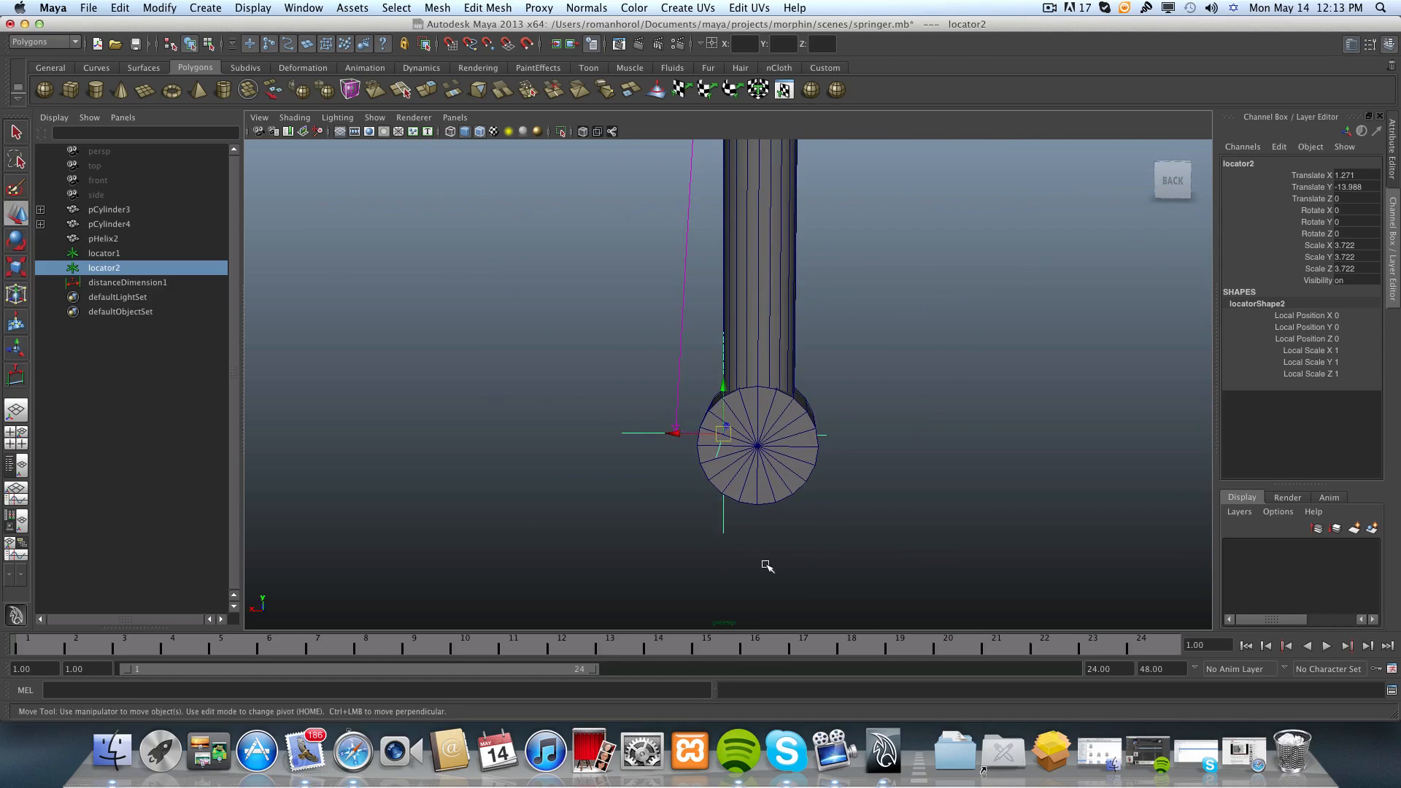
alt+drag(766, 566, 758, 515)
alt+middle_drag(764, 566, 760, 541)
alt+drag(760, 541, 856, 563)
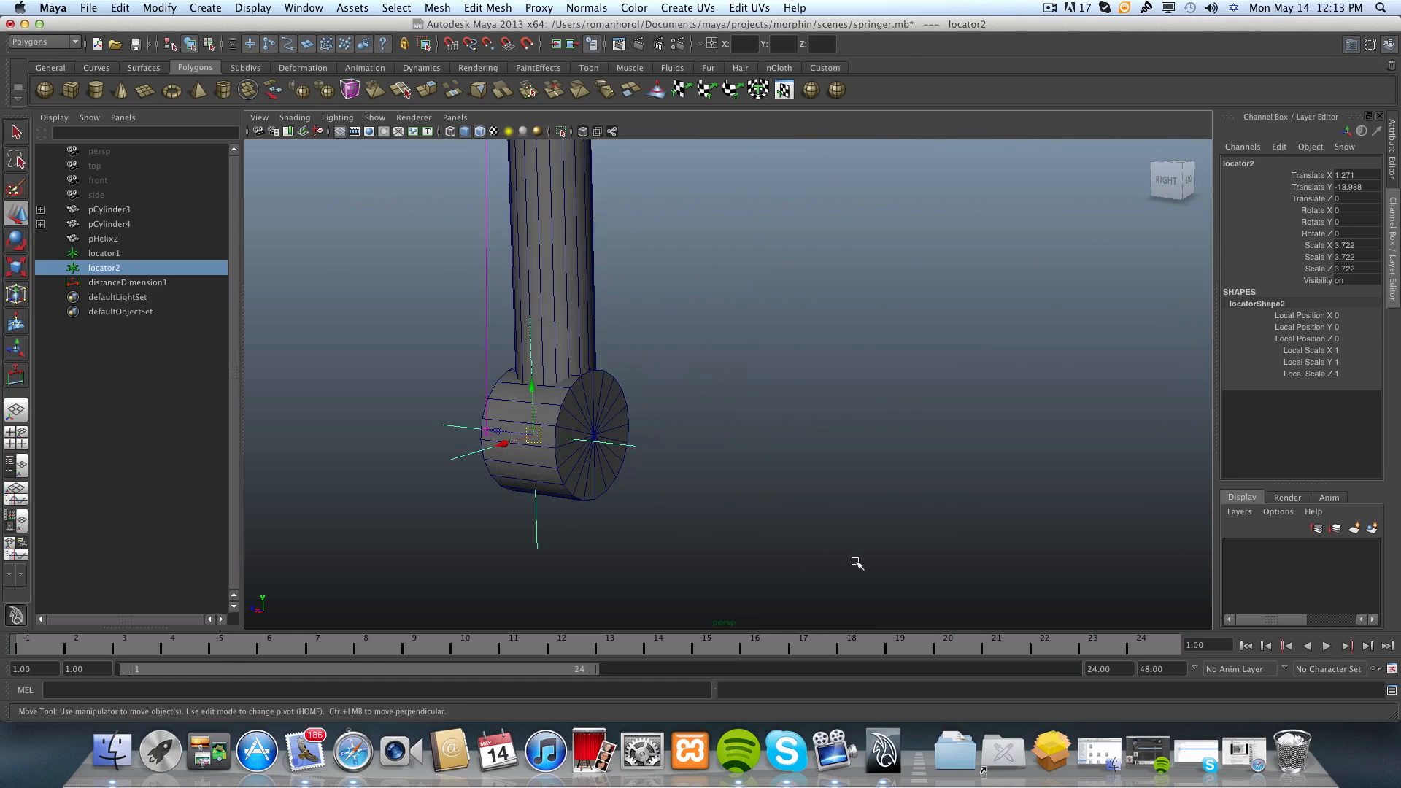
alt+drag(506, 492, 531, 459)
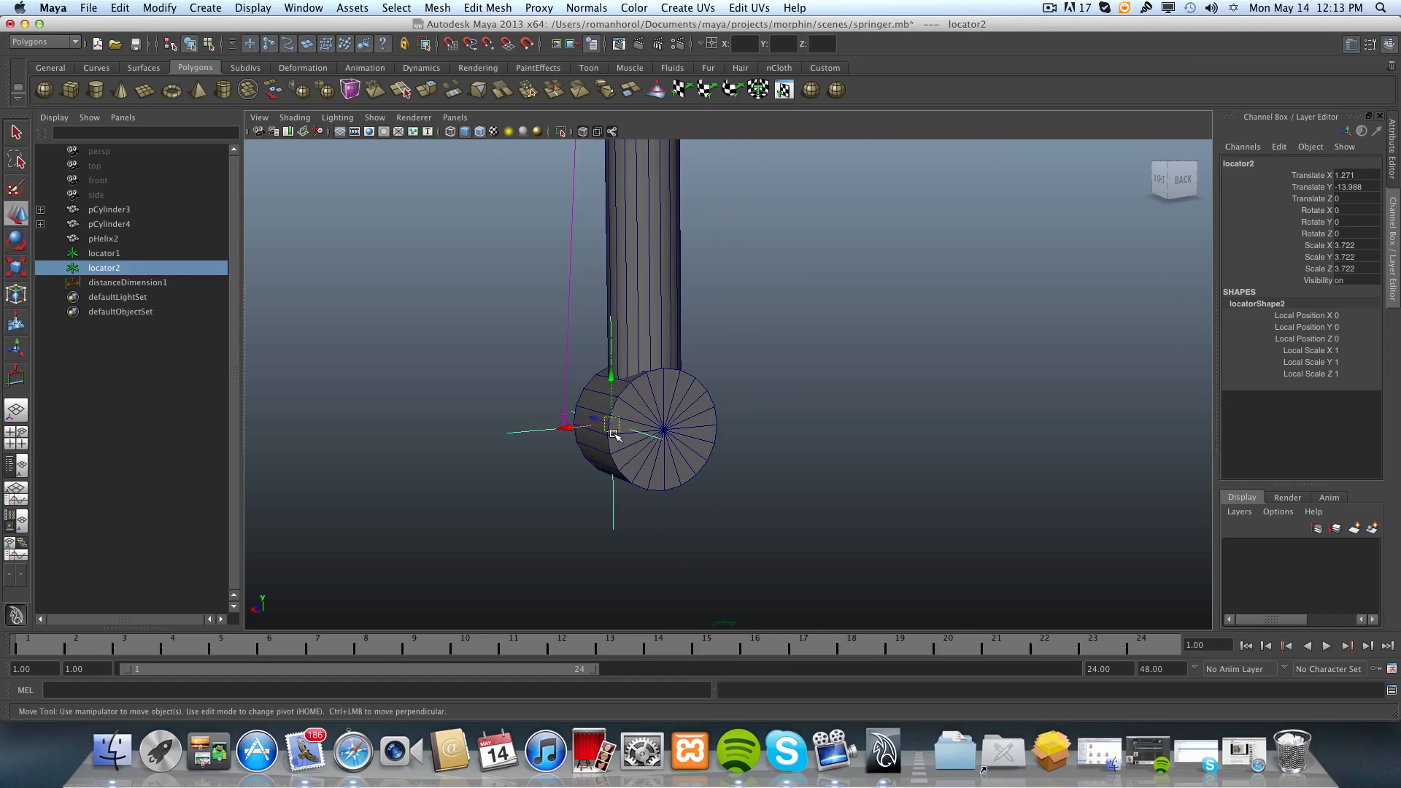
alt+drag(641, 463, 630, 523)
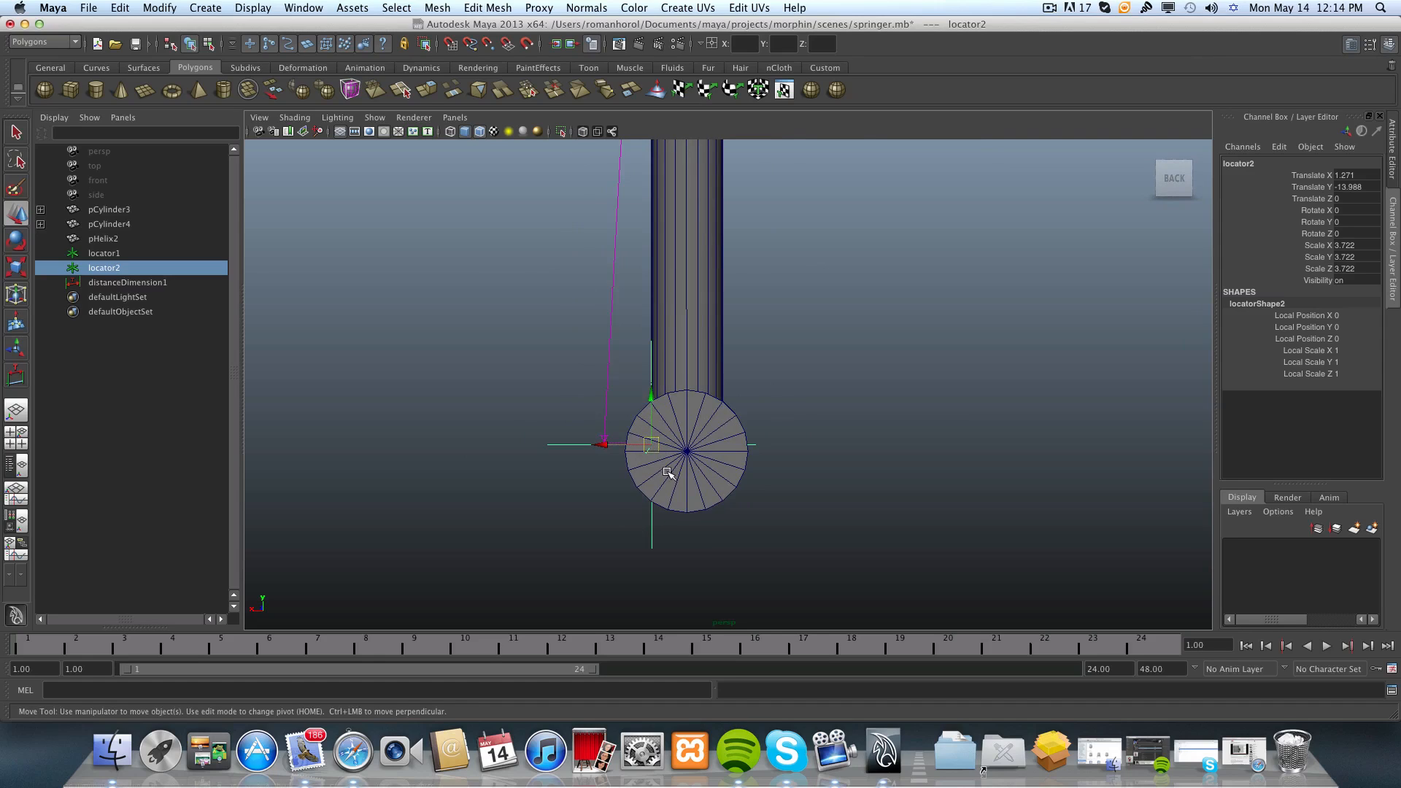
alt+drag(612, 573, 589, 530)
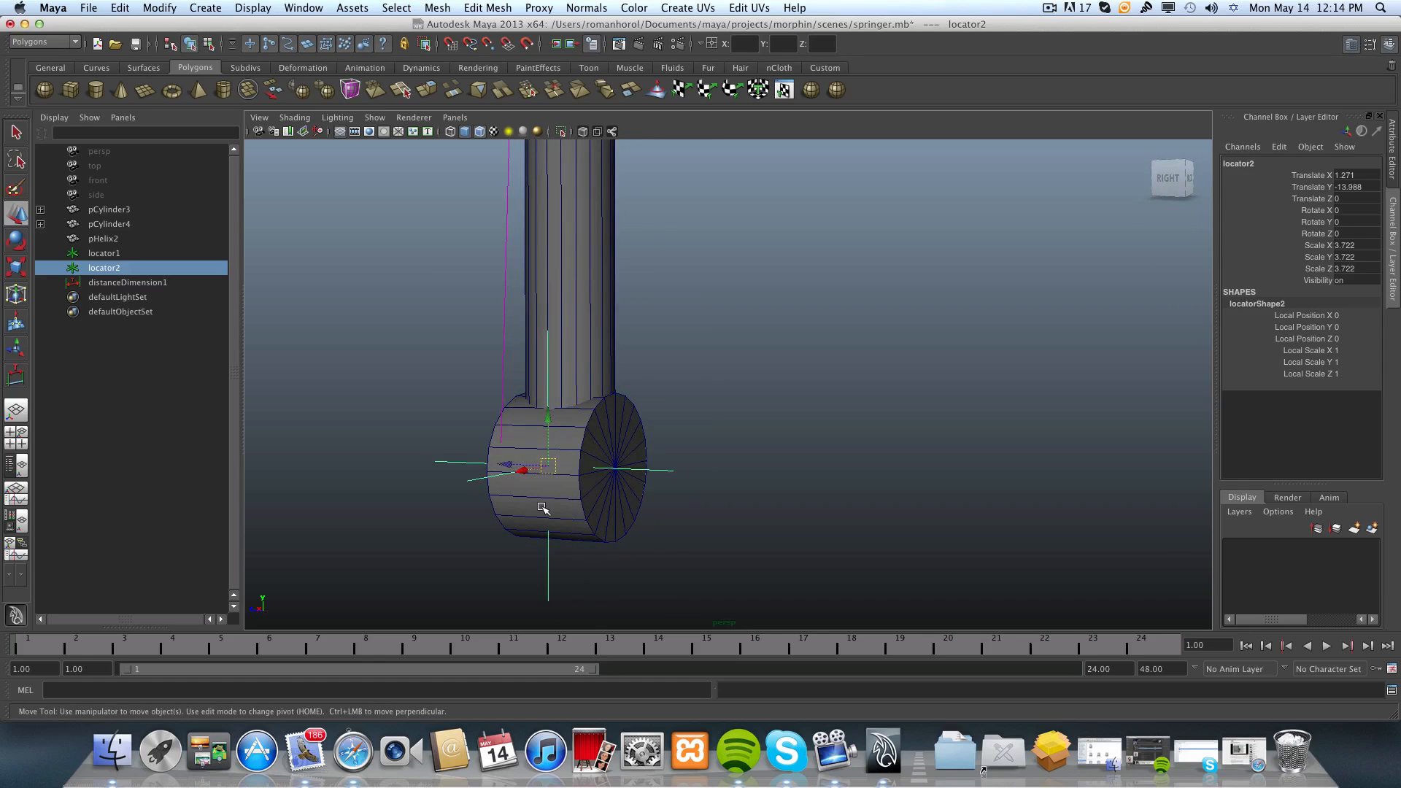
Snap the lower locator to the centre vertex of the lower cylinder's back cap, at Translate Y -14.107 and Z -1.408.
key(v)
mouse_move(570, 472)
middle_down()
mouse_move(593, 469)
mouse_move(564, 467)
middle_up()
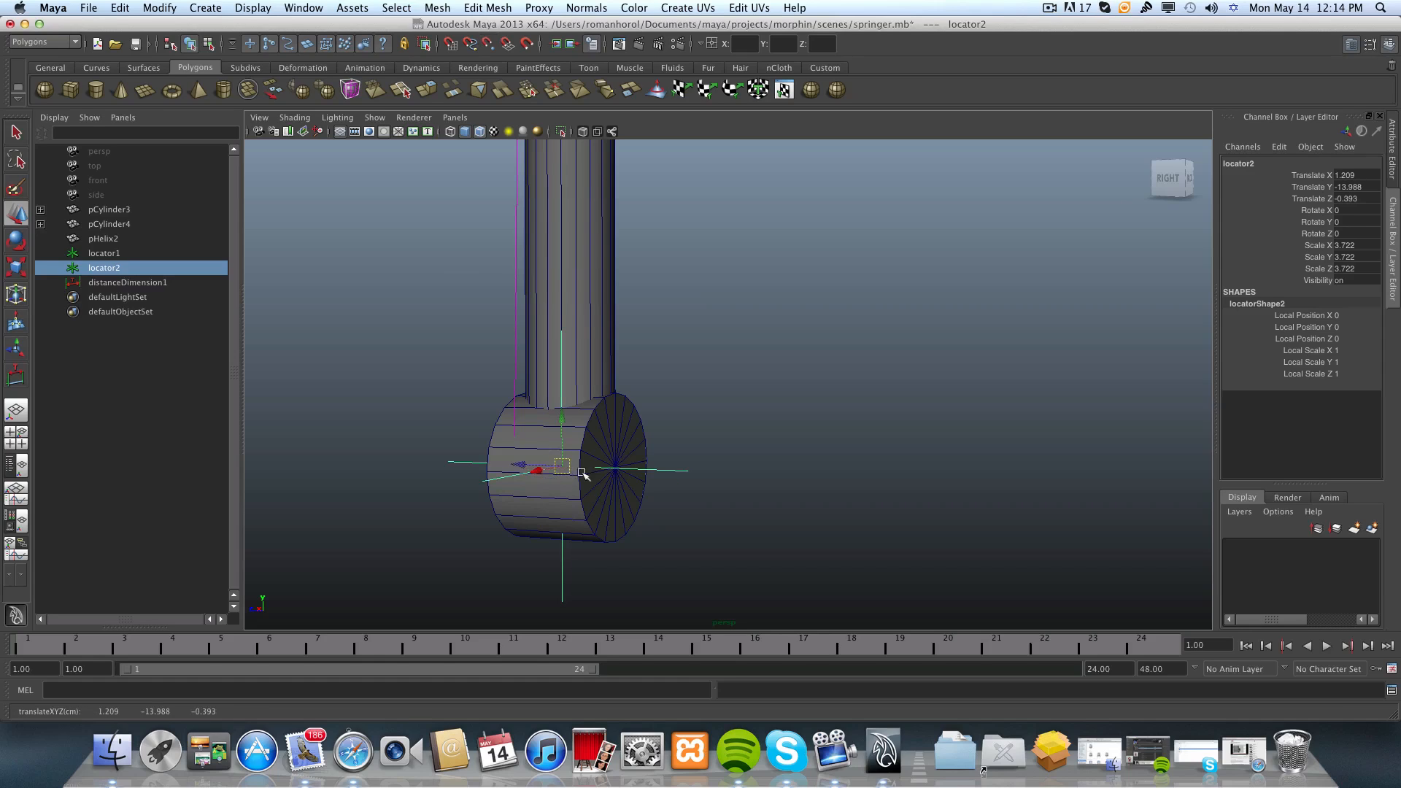
alt+drag(617, 496, 512, 491)
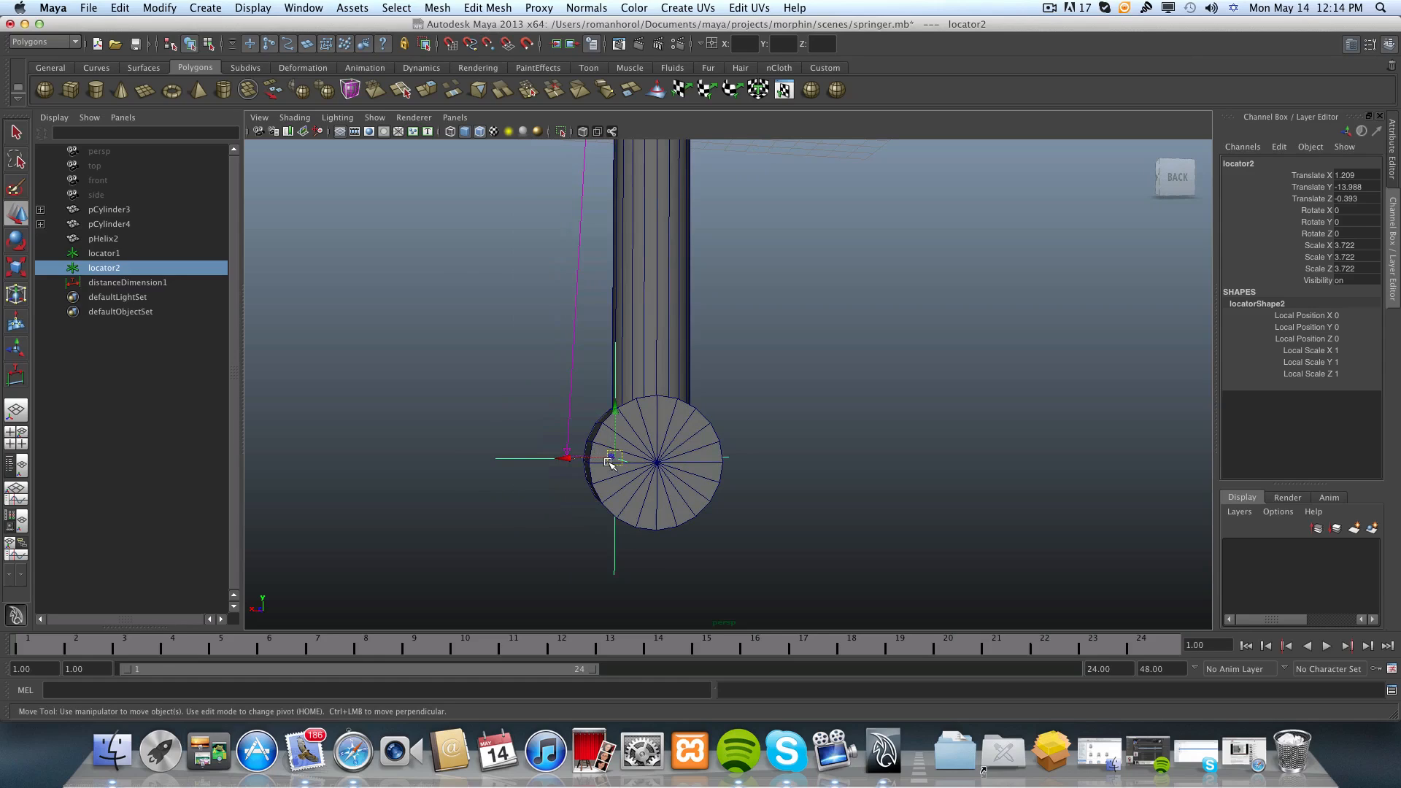
drag(610, 458, 656, 466)
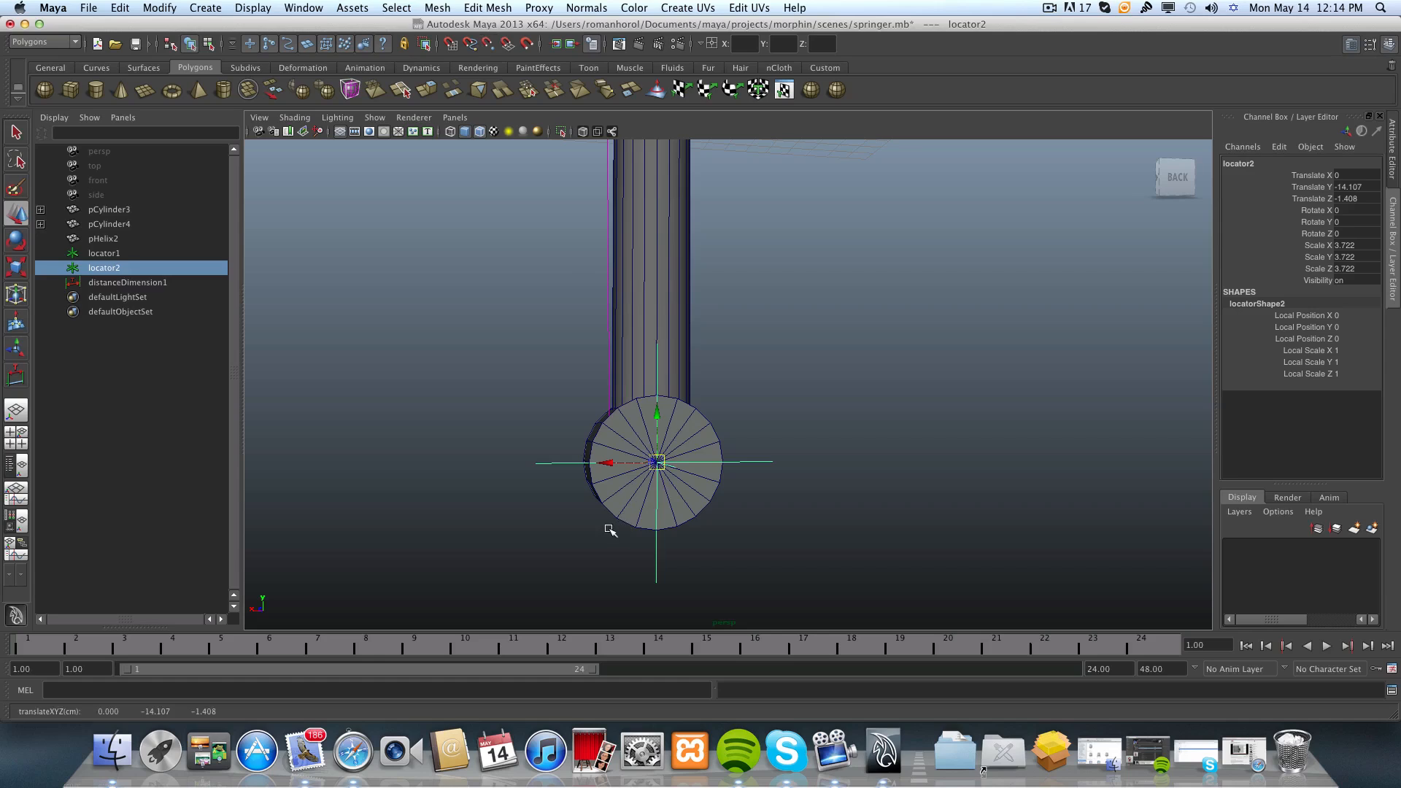
Move the lower locator along its Z axis into the middle of the lower end cylinder, at Translate Z 0.
alt+drag(613, 528, 689, 524)
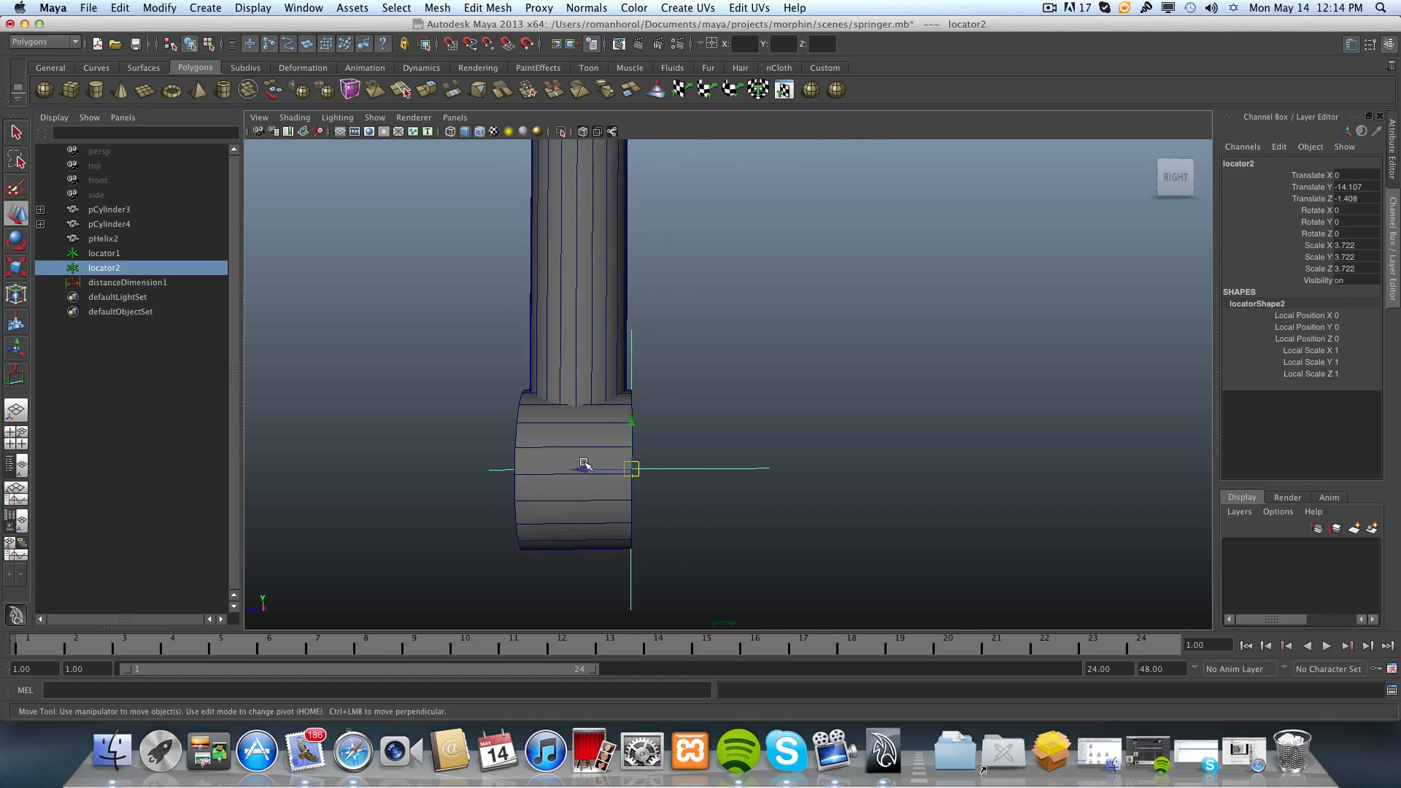
drag(580, 471, 481, 491)
key(v)
scroll(591, 498, down, 5)
scroll(708, 493, up, 3)
alt+middle_drag(708, 493, 688, 569)
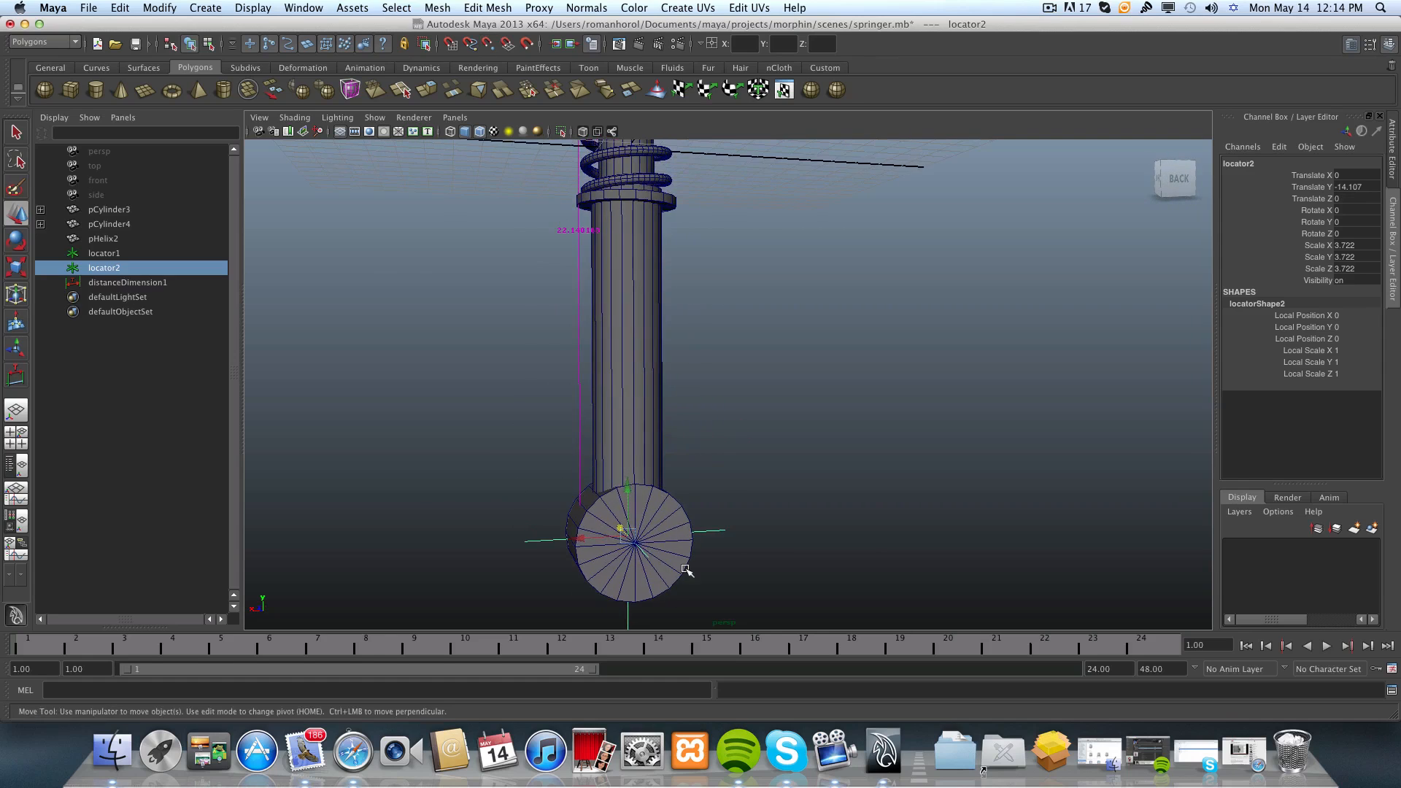
Examine the distance dimension and both centred locators along the whole shock absorber from behind.
scroll(678, 406, down, 3)
alt+middle_drag(678, 406, 688, 475)
alt+drag(688, 475, 669, 481)
alt+middle_drag(669, 482, 669, 575)
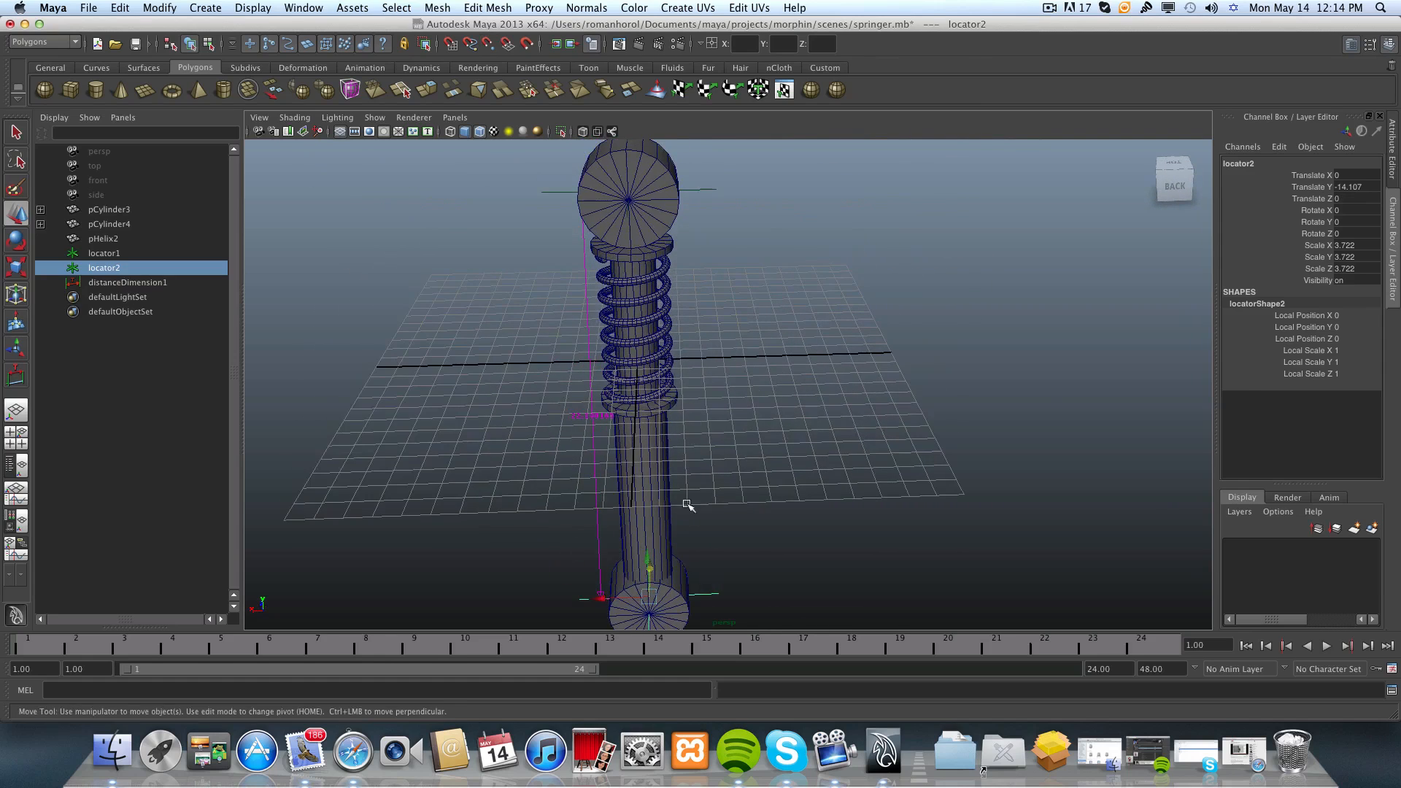
scroll(679, 466, down, 3)
alt+drag(678, 470, 688, 453)
alt+middle_drag(688, 453, 711, 478)
alt+drag(711, 477, 726, 483)
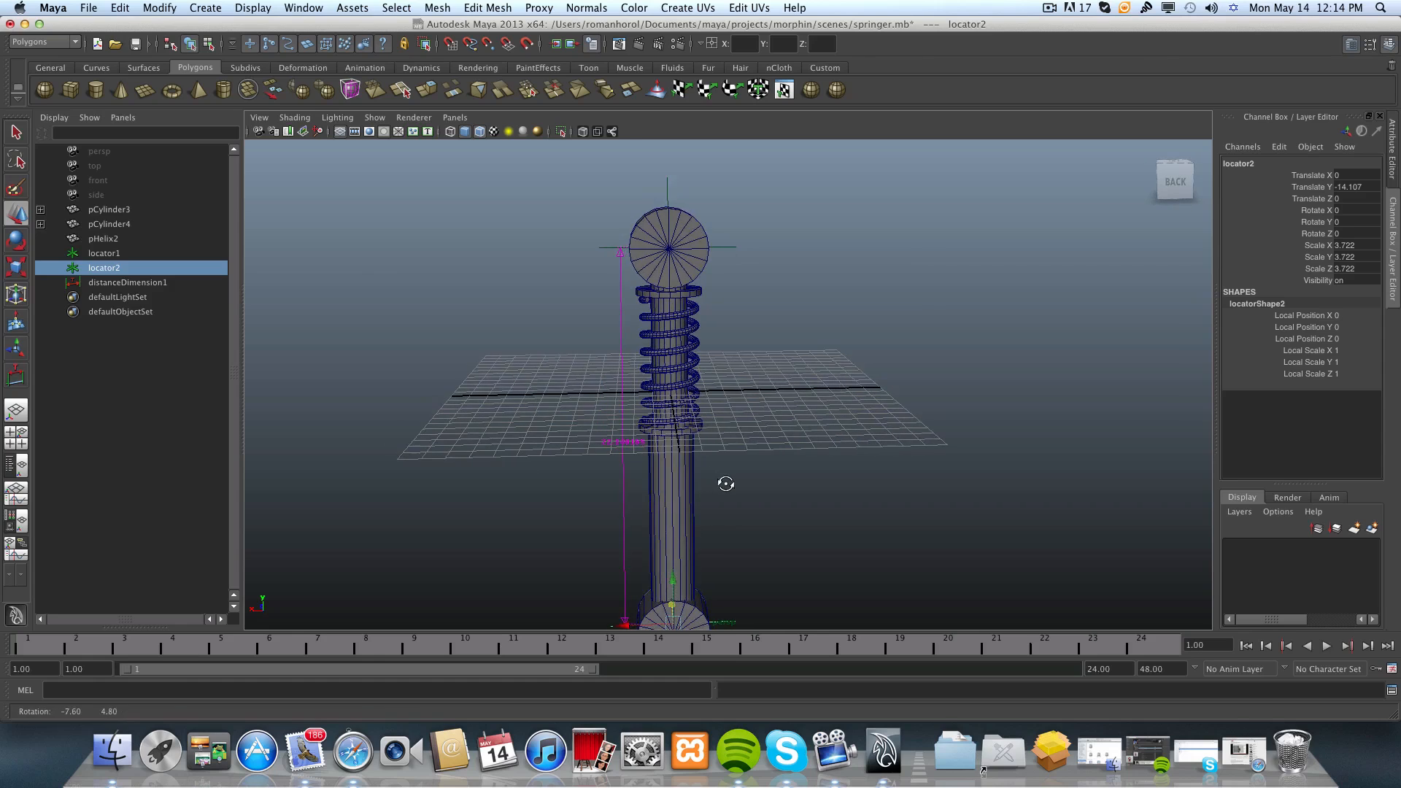
alt+right_drag(641, 459, 788, 494)
alt+drag(543, 481, 536, 470)
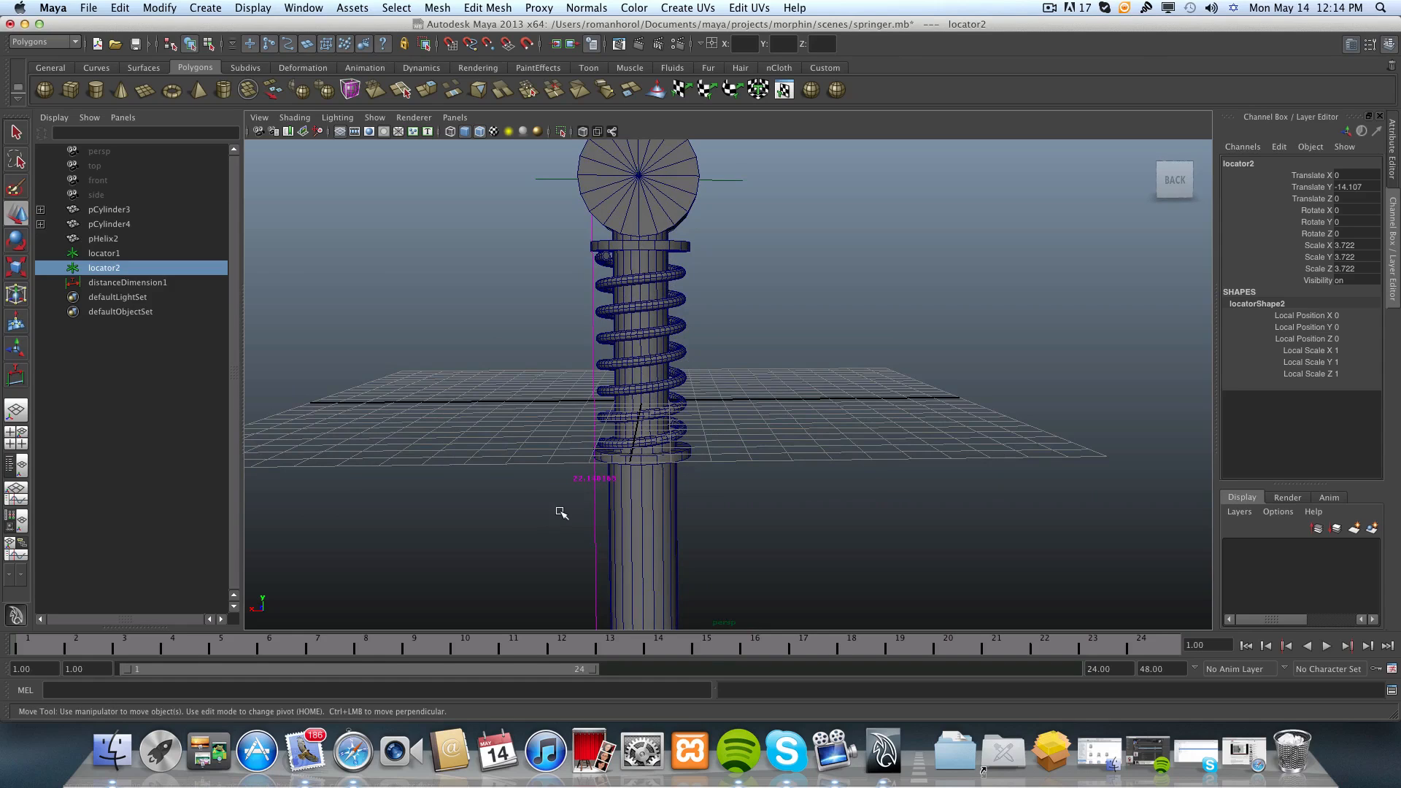
scroll(613, 489, down, 5)
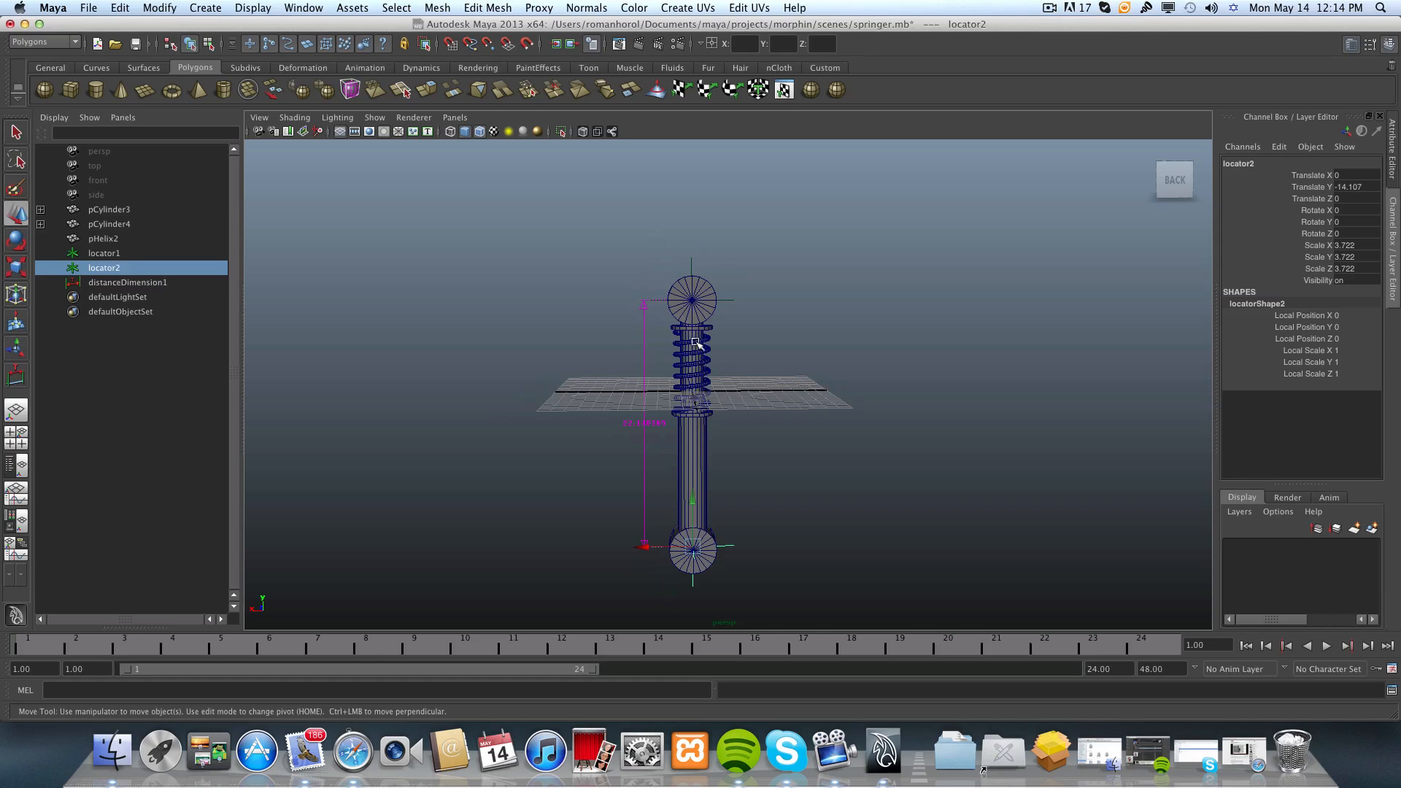
scroll(692, 361, up, 3)
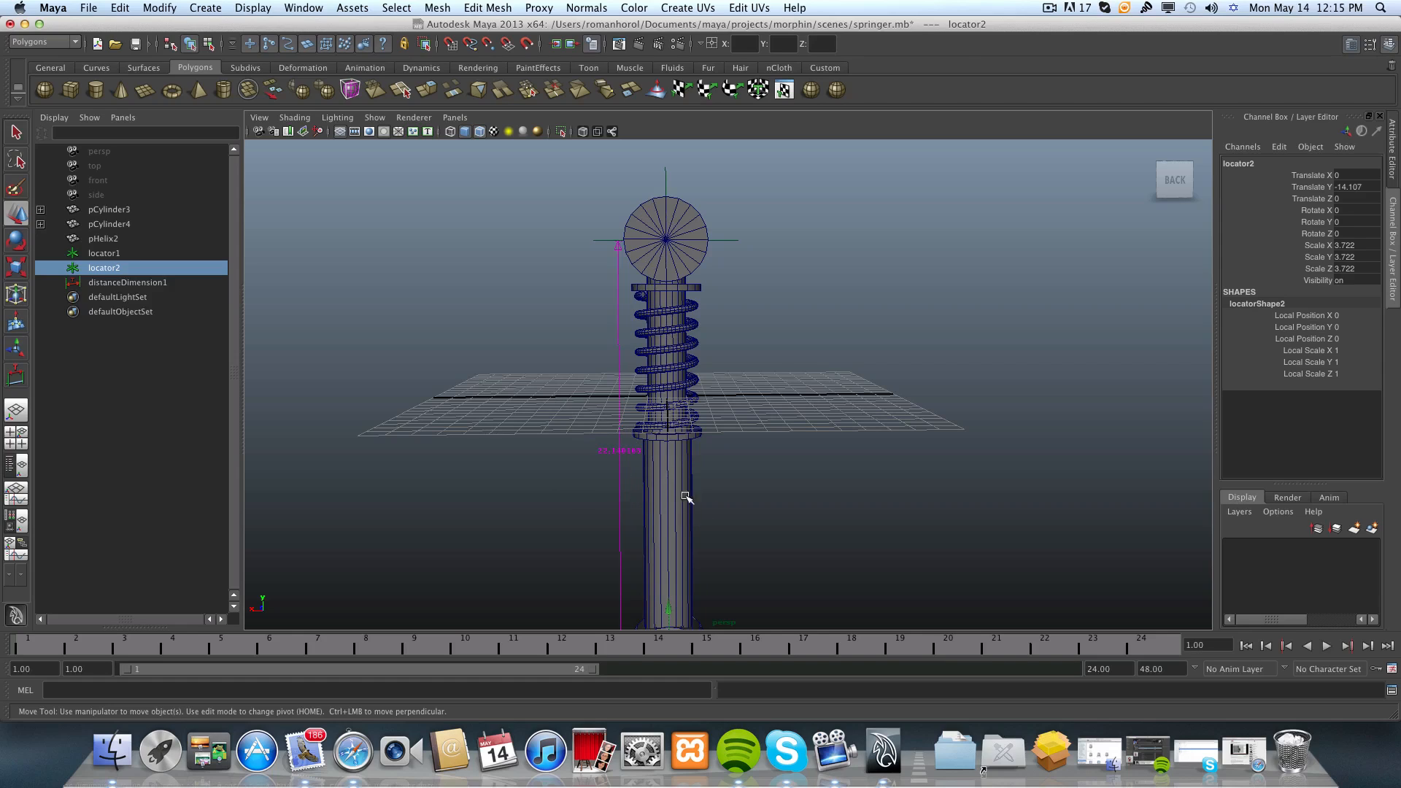
scroll(686, 497, down, 3)
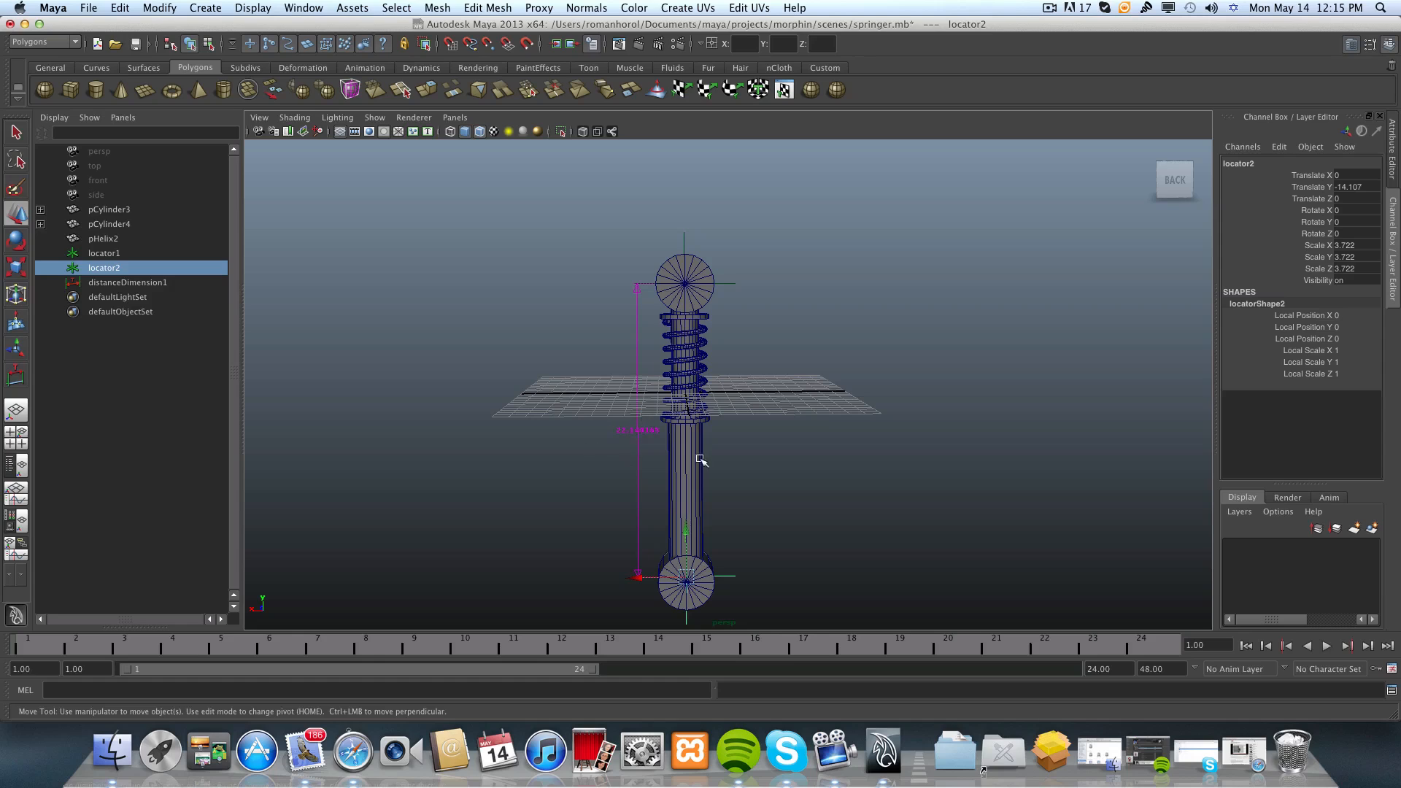
Select the helix spring and set the pHelix1 weight of its spring blend shape to 0.
scroll(653, 438, up, 2)
alt+middle_drag(677, 414, 692, 444)
click(686, 370)
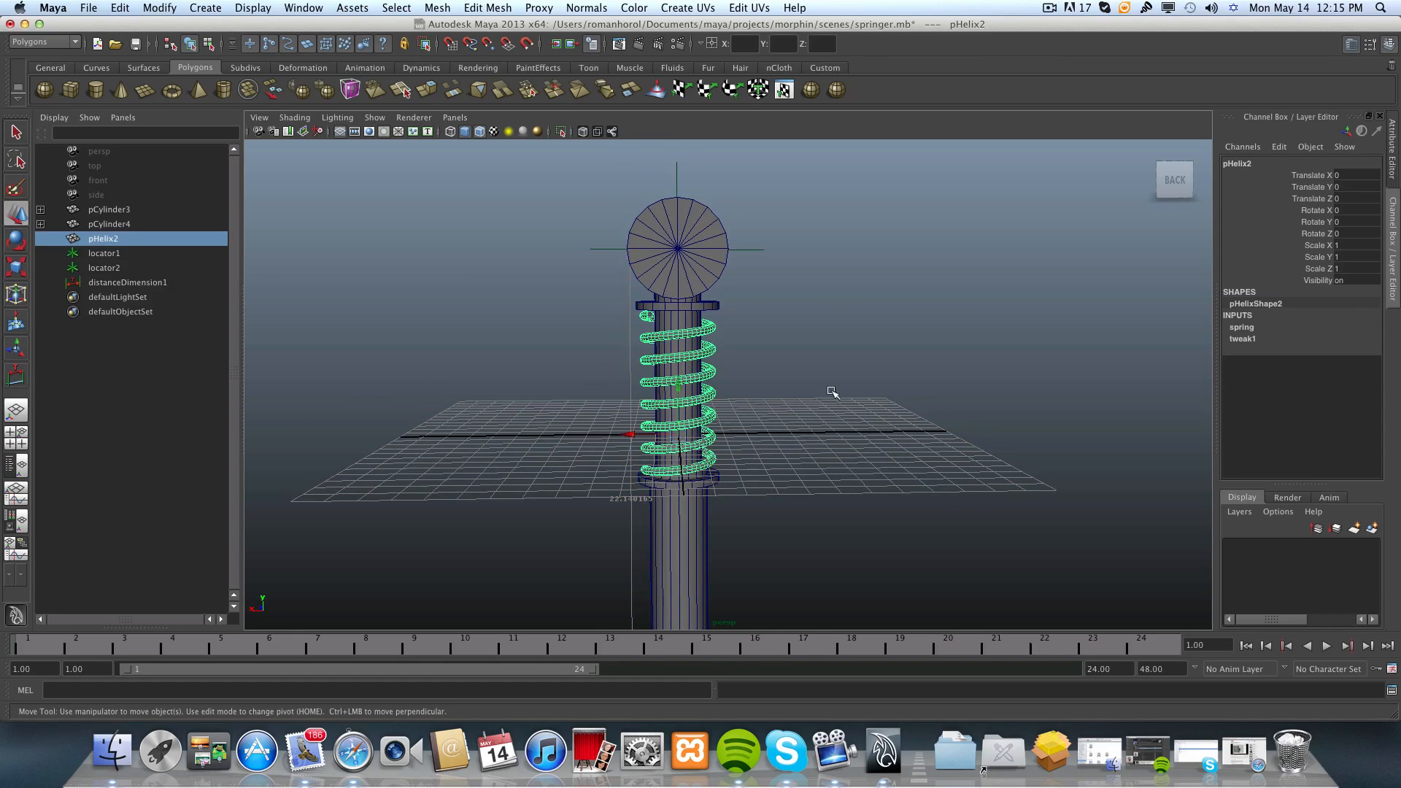
click(1243, 328)
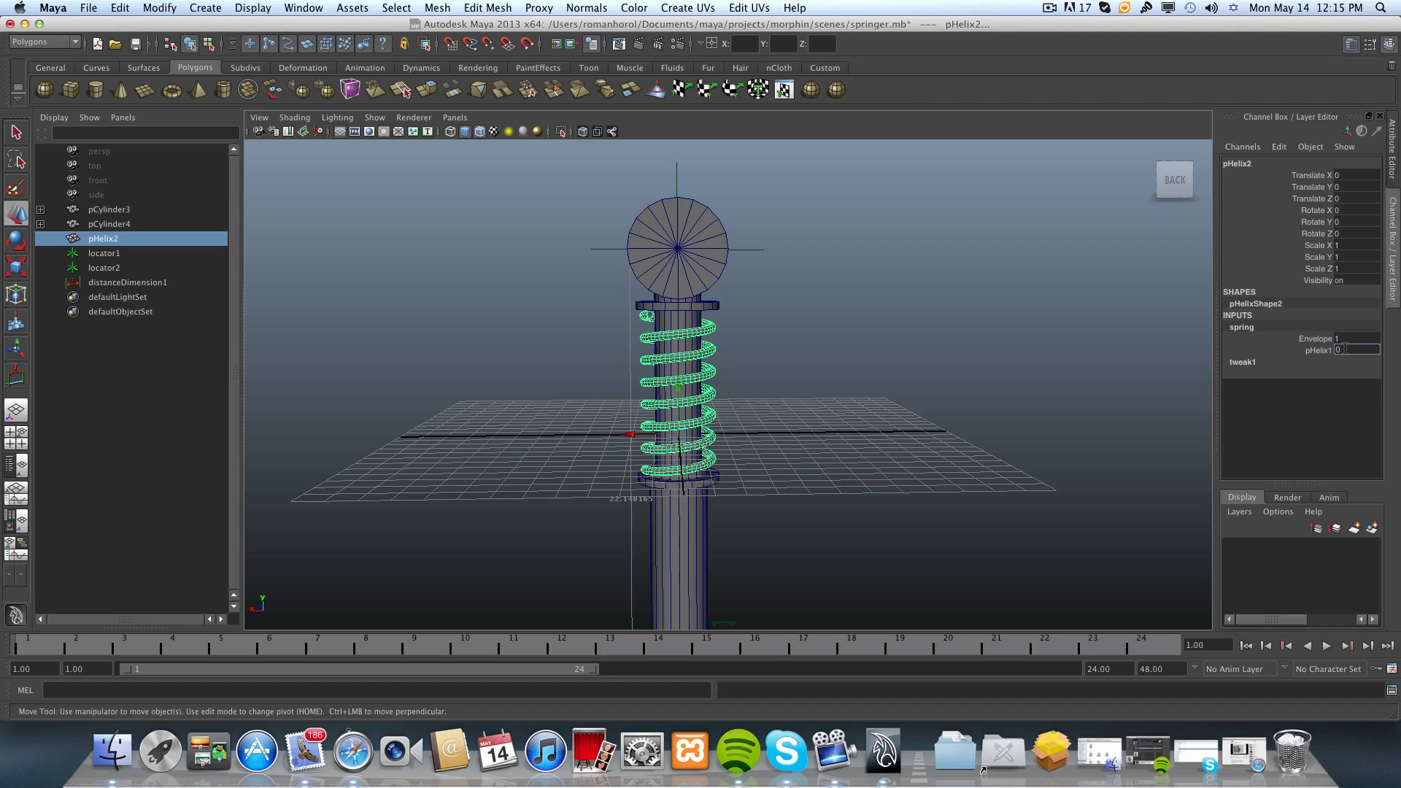
key(Return)
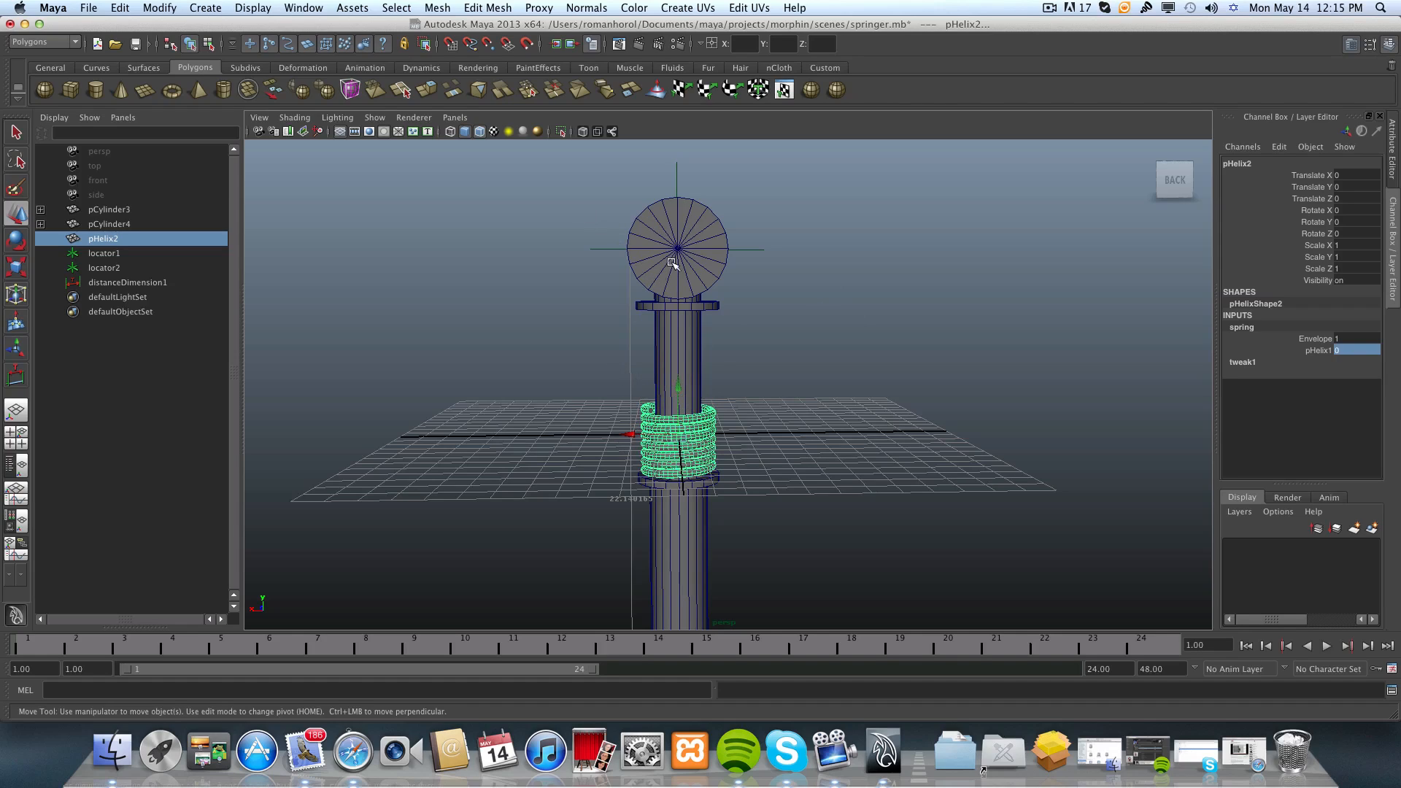
alt+middle_drag(629, 482, 628, 394)
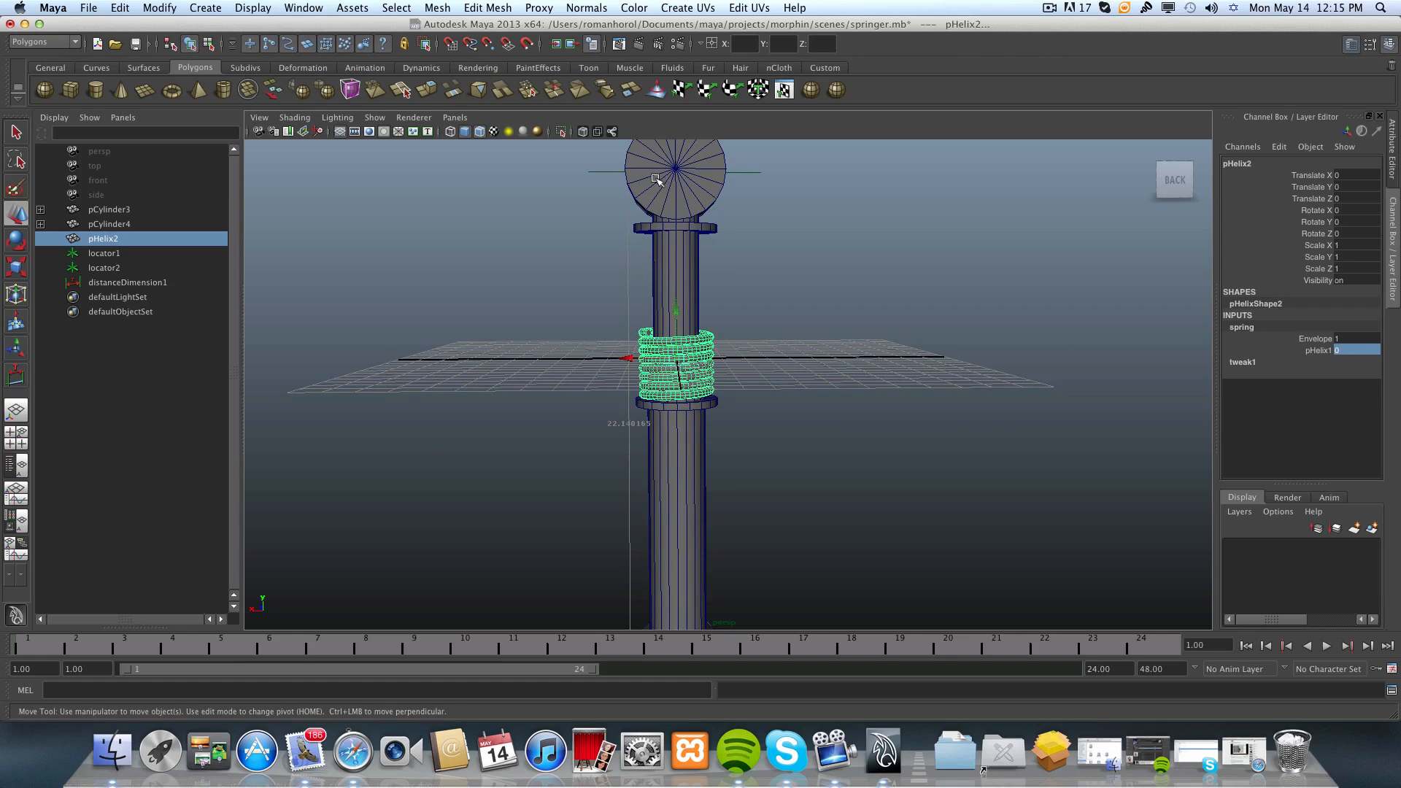
alt+middle_drag(656, 491, 656, 446)
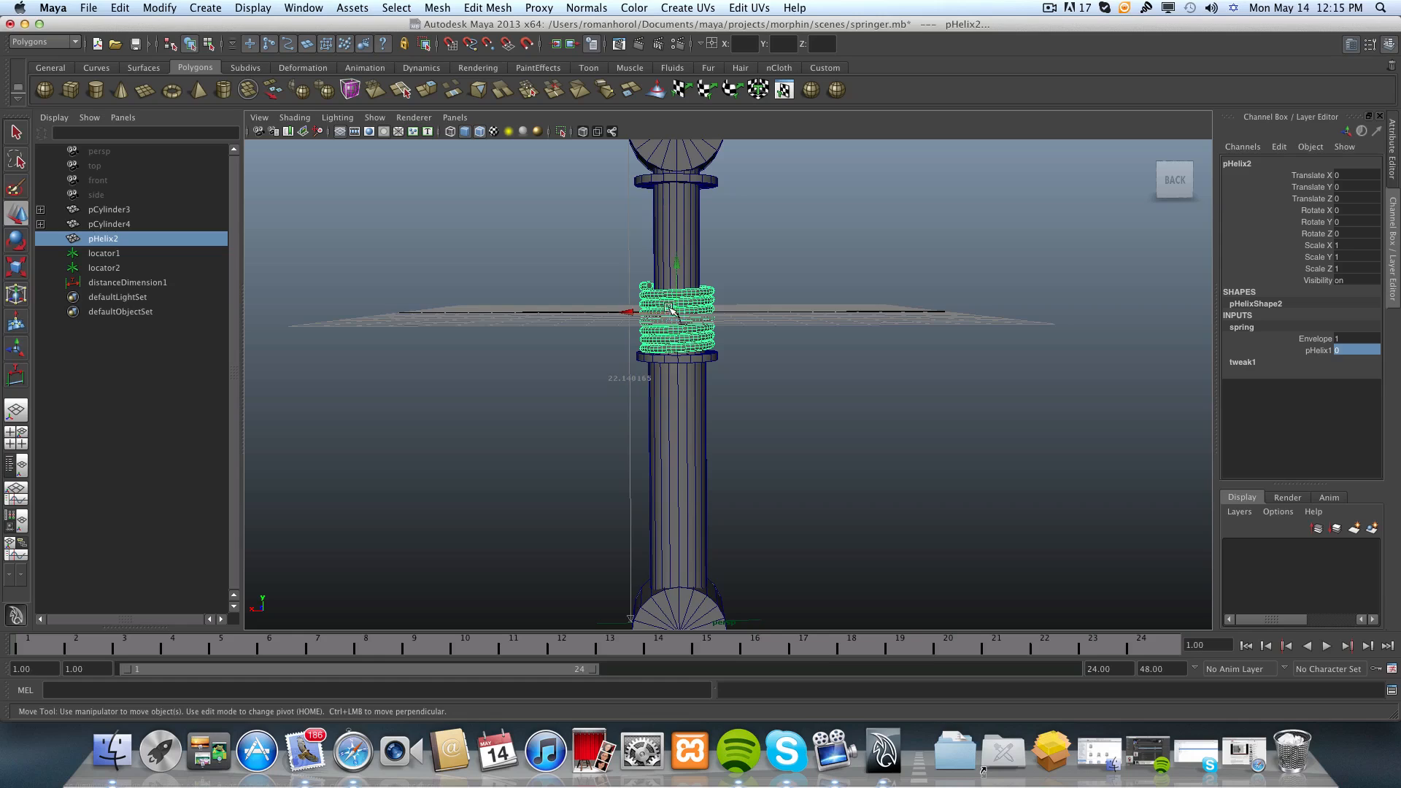
Select the upper locator together with the upper cylinder assembly and lower both along Y to Translate Y -4.099.
alt+middle_drag(668, 308, 670, 425)
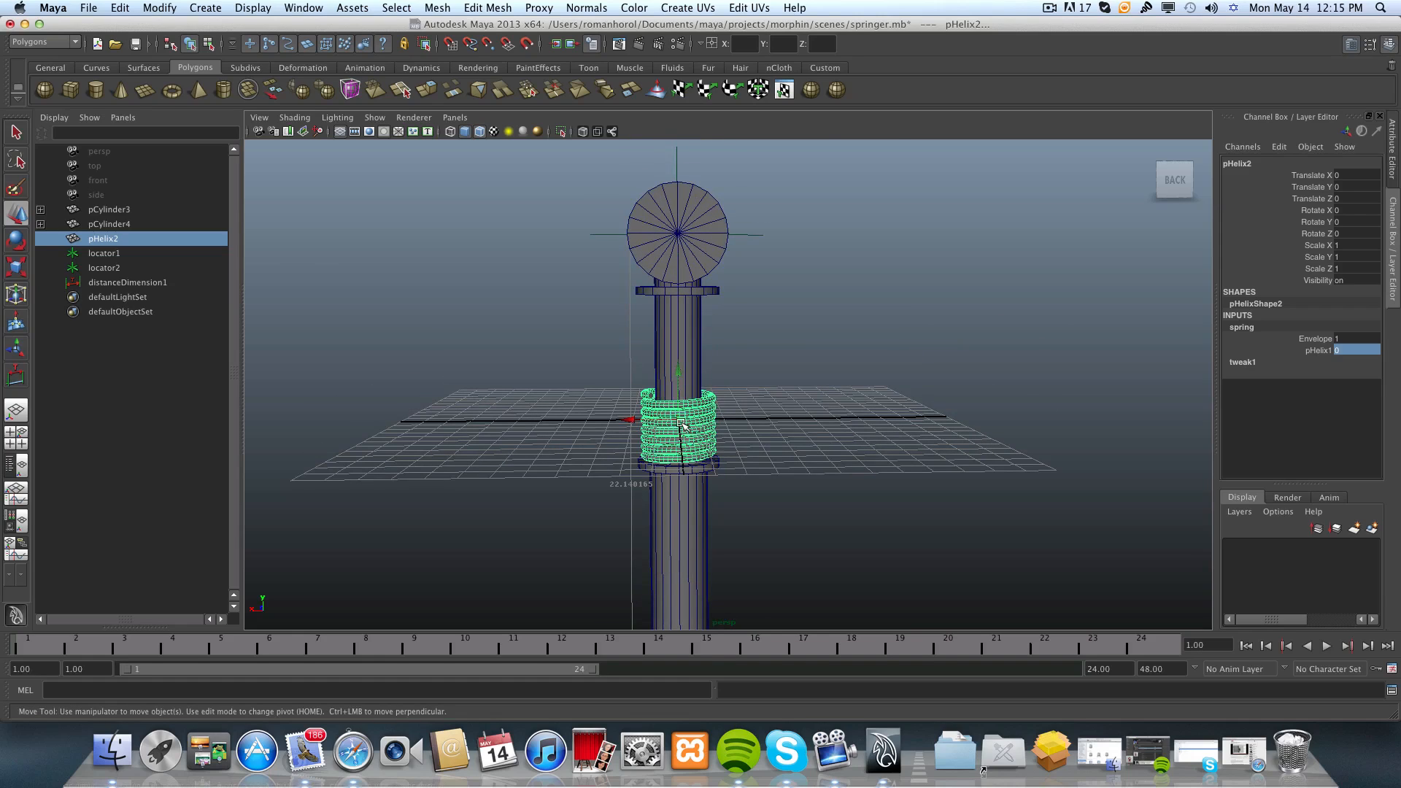
click(667, 234)
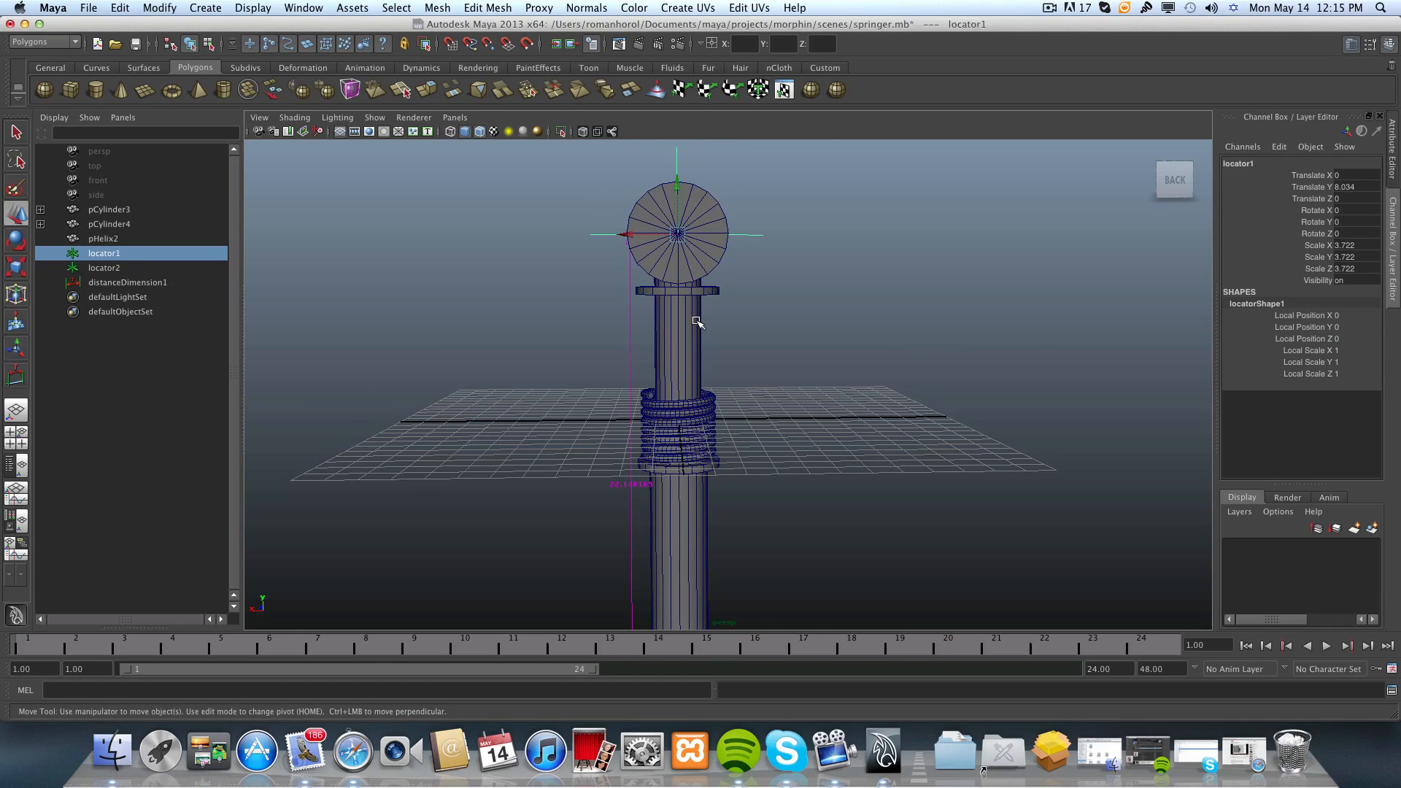
shift+click(702, 212)
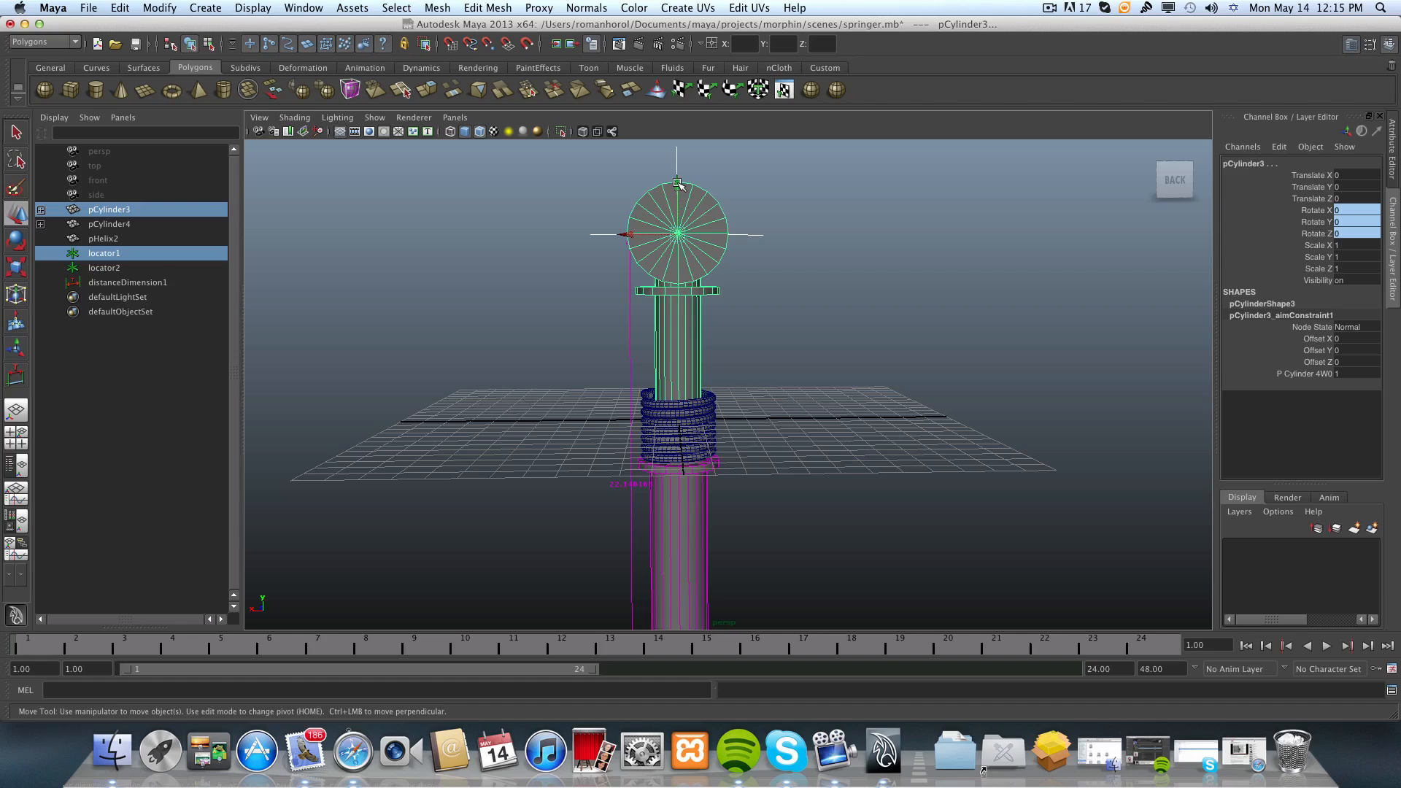
drag(678, 183, 677, 278)
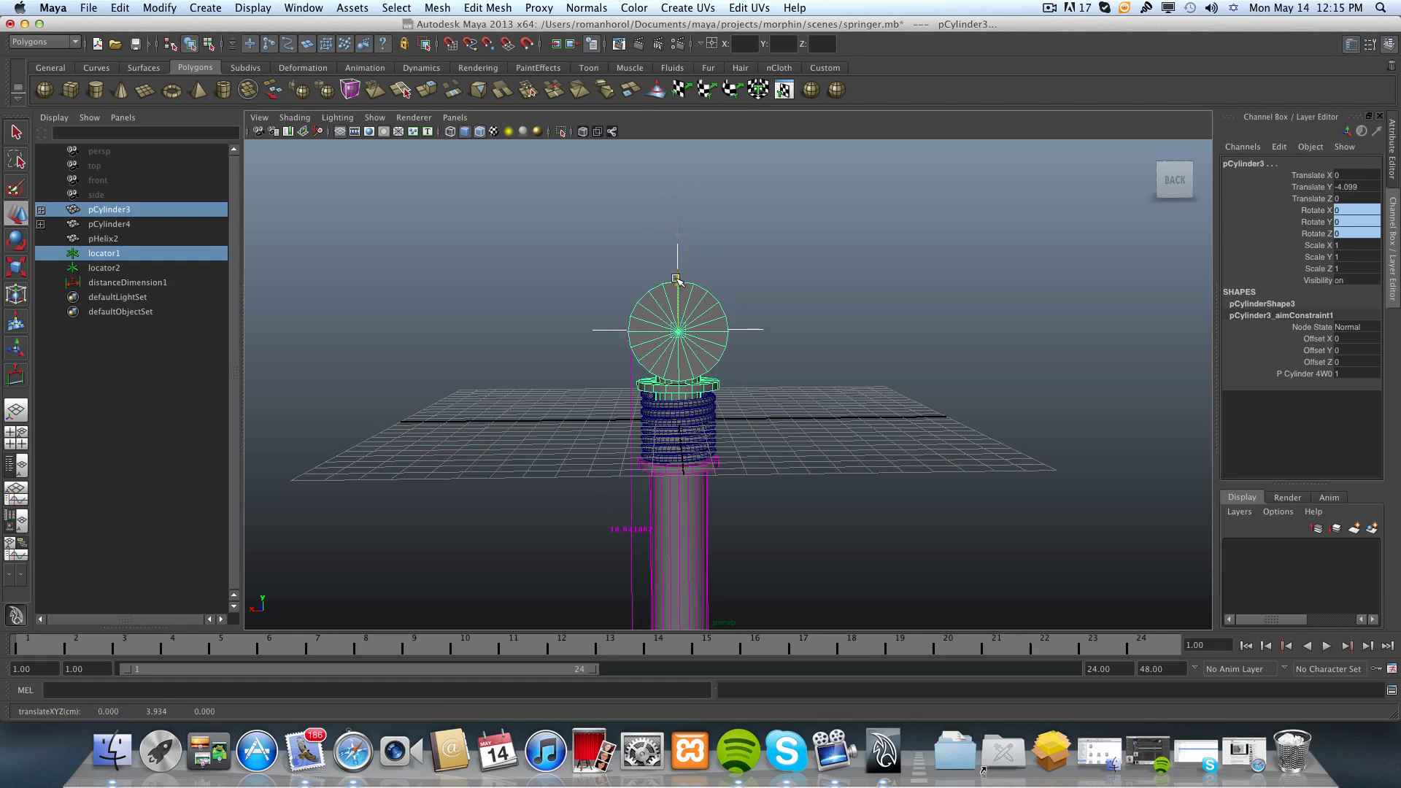
Fine-tune the lowered upper assembly so its collar sits against the compressed spring's top coil, at Translate Y -4.099.
alt+middle_drag(669, 422, 667, 342)
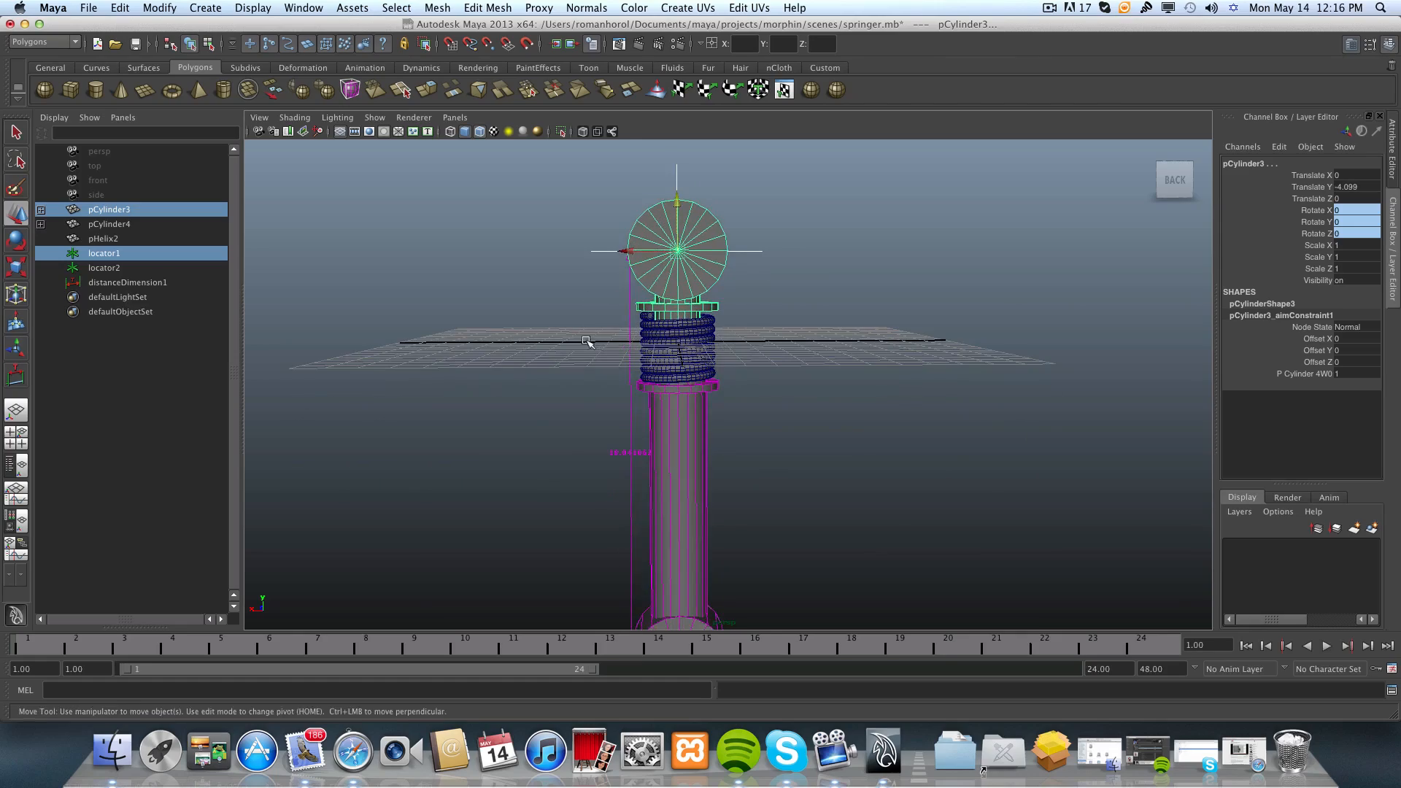
alt+right_drag(585, 342, 706, 350)
alt+middle_drag(717, 365, 807, 441)
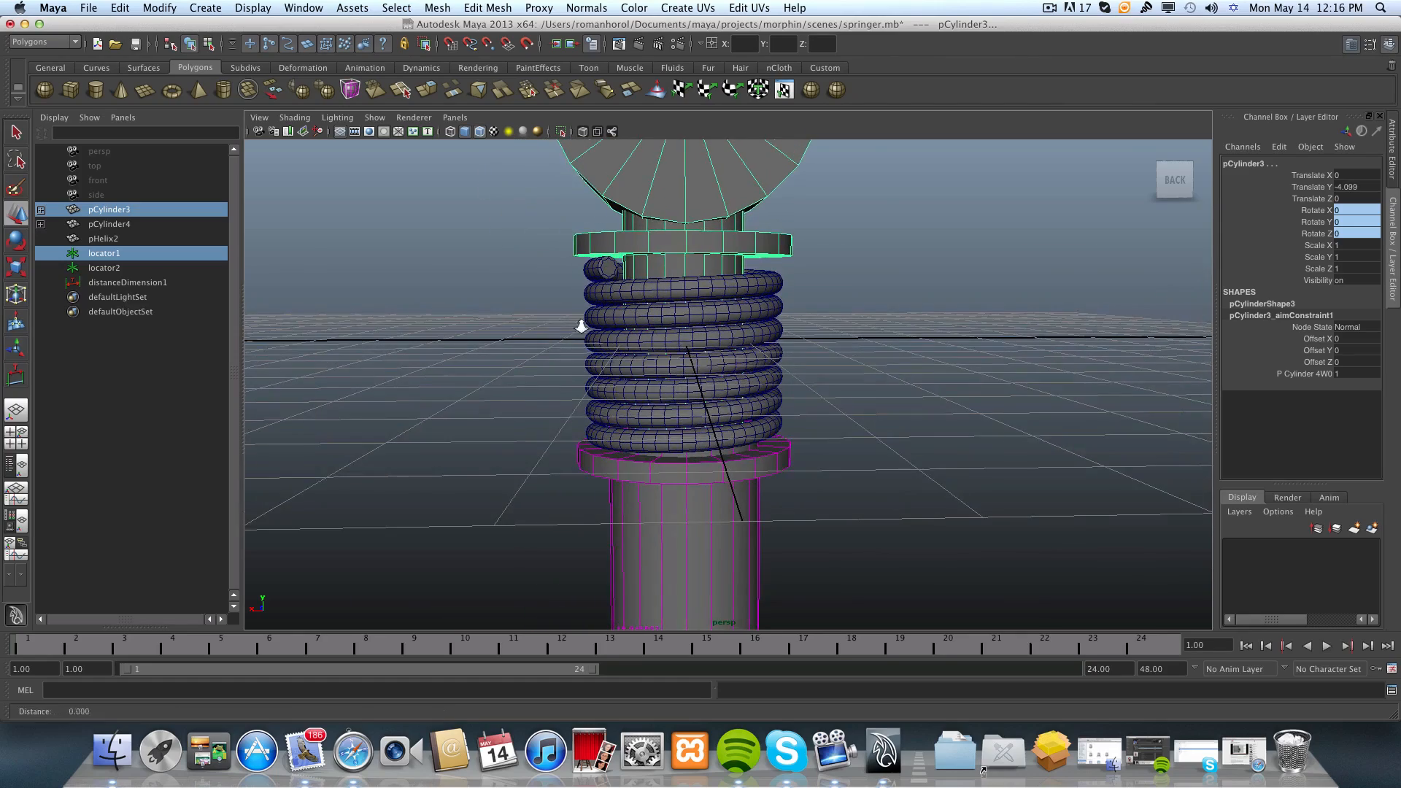
alt+right_drag(581, 325, 689, 332)
alt+drag(587, 305, 588, 257)
alt+middle_drag(576, 278, 638, 417)
alt+drag(637, 416, 603, 321)
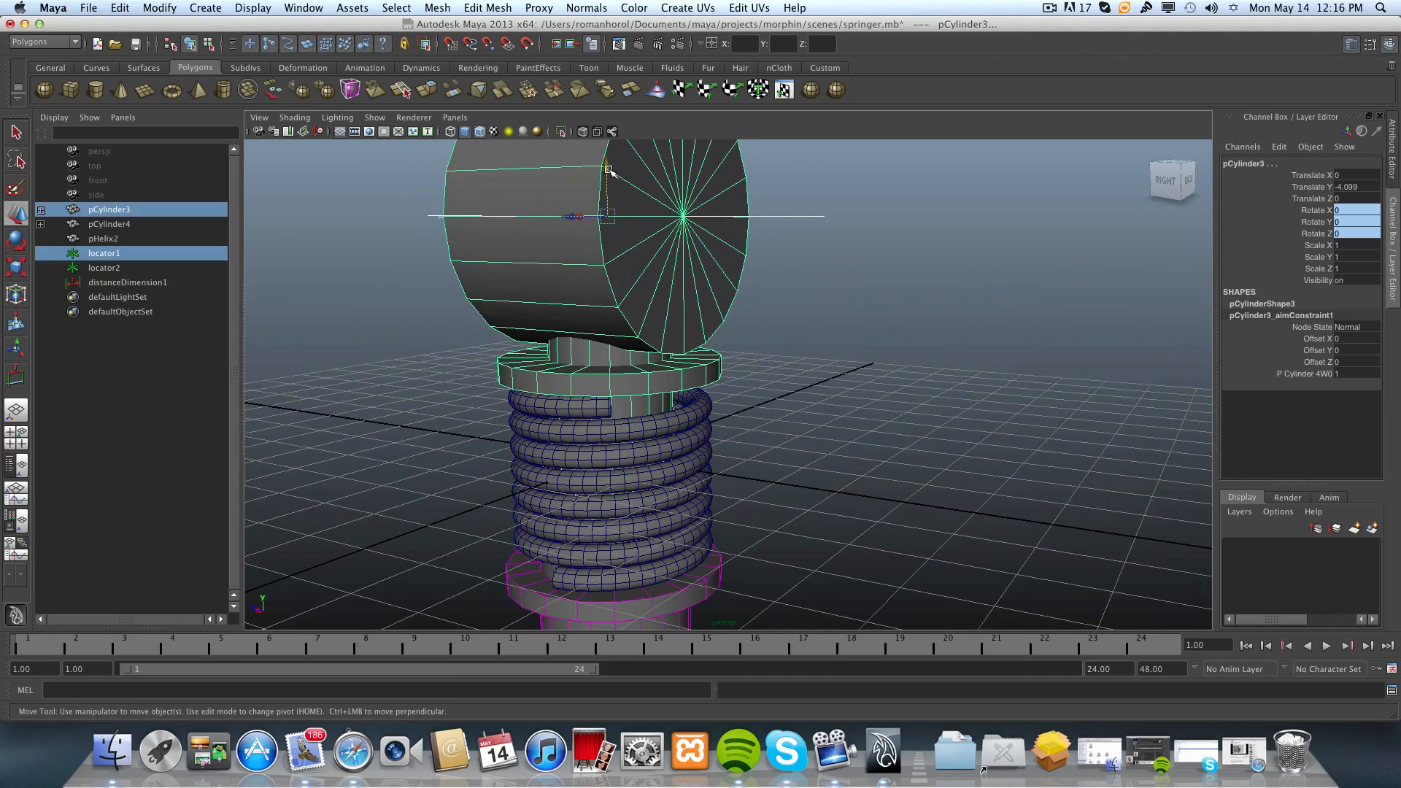
alt+drag(610, 176, 628, 383)
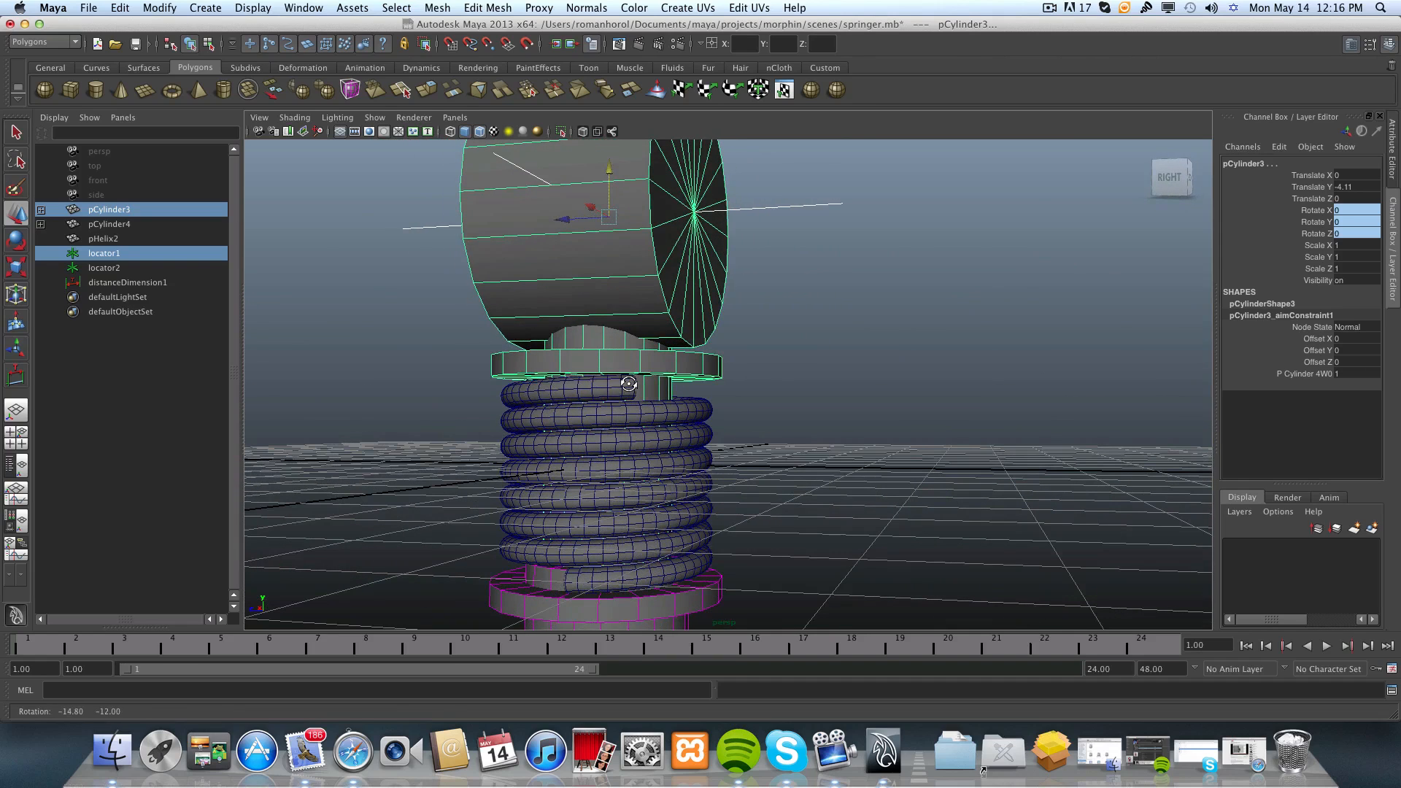
drag(609, 169, 608, 169)
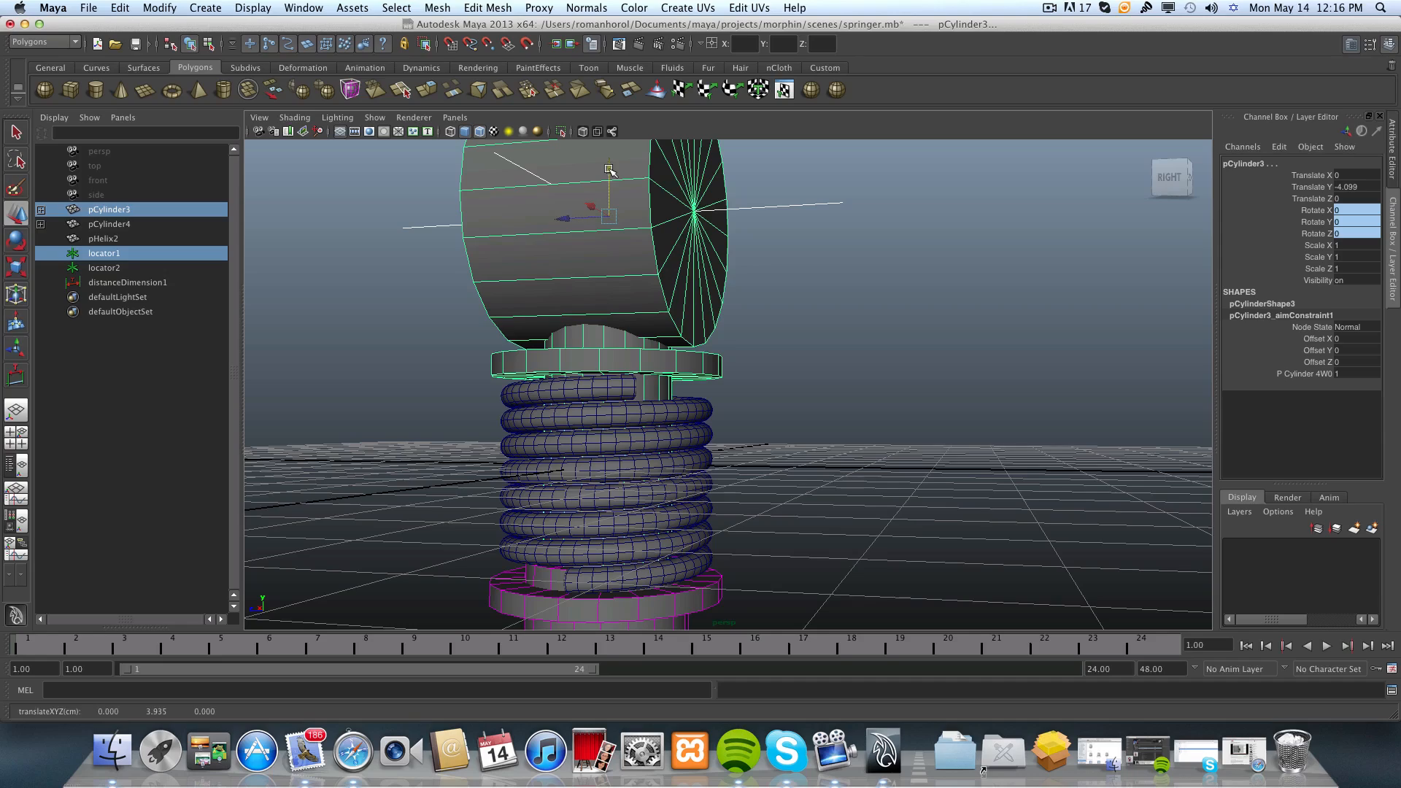
Examine the distance dimension between the two locators with the shock absorber compressed.
alt+drag(705, 294, 630, 327)
scroll(663, 419, down, 5)
alt+drag(662, 419, 615, 457)
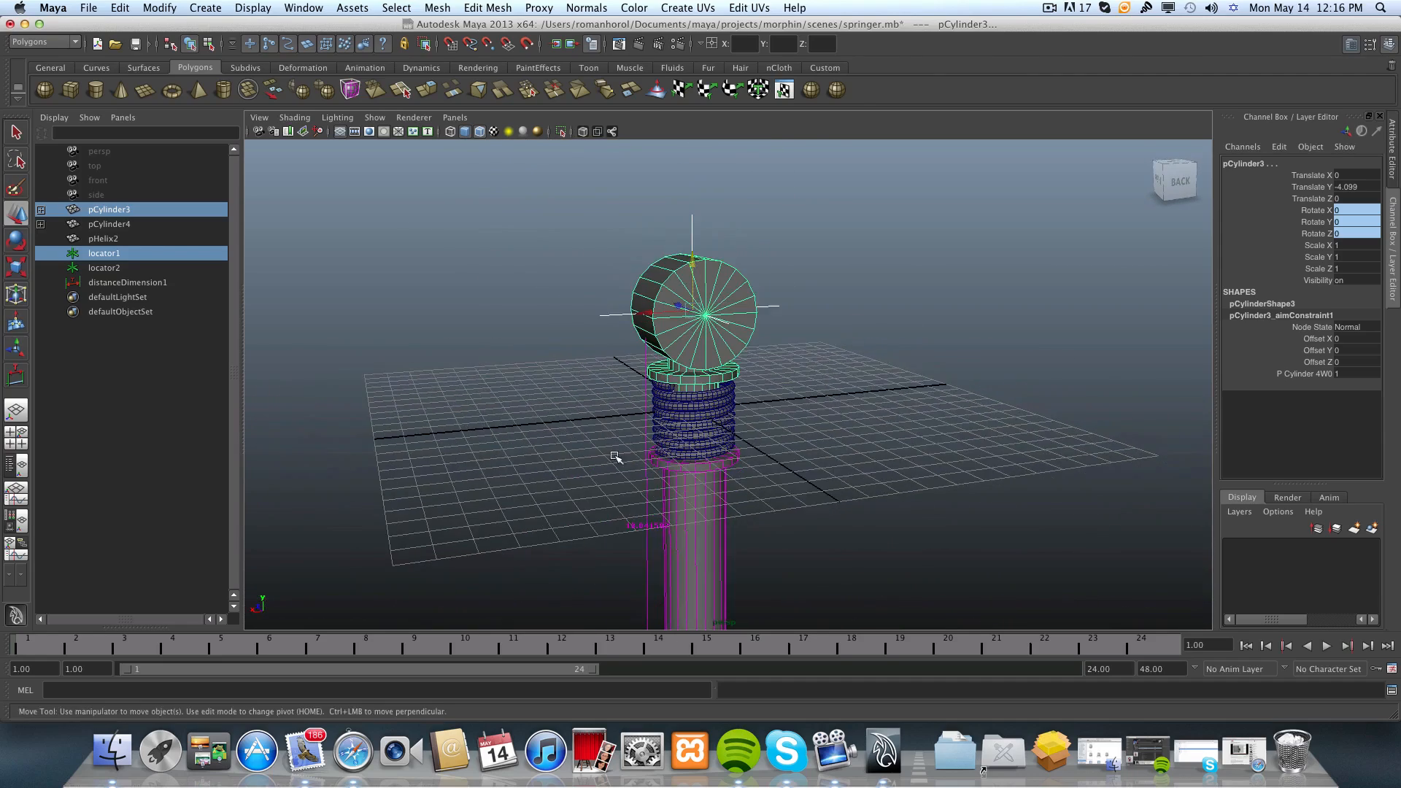
alt+middle_drag(616, 456, 579, 385)
alt+drag(579, 384, 559, 396)
alt+middle_drag(559, 396, 537, 317)
alt+right_drag(550, 399, 659, 418)
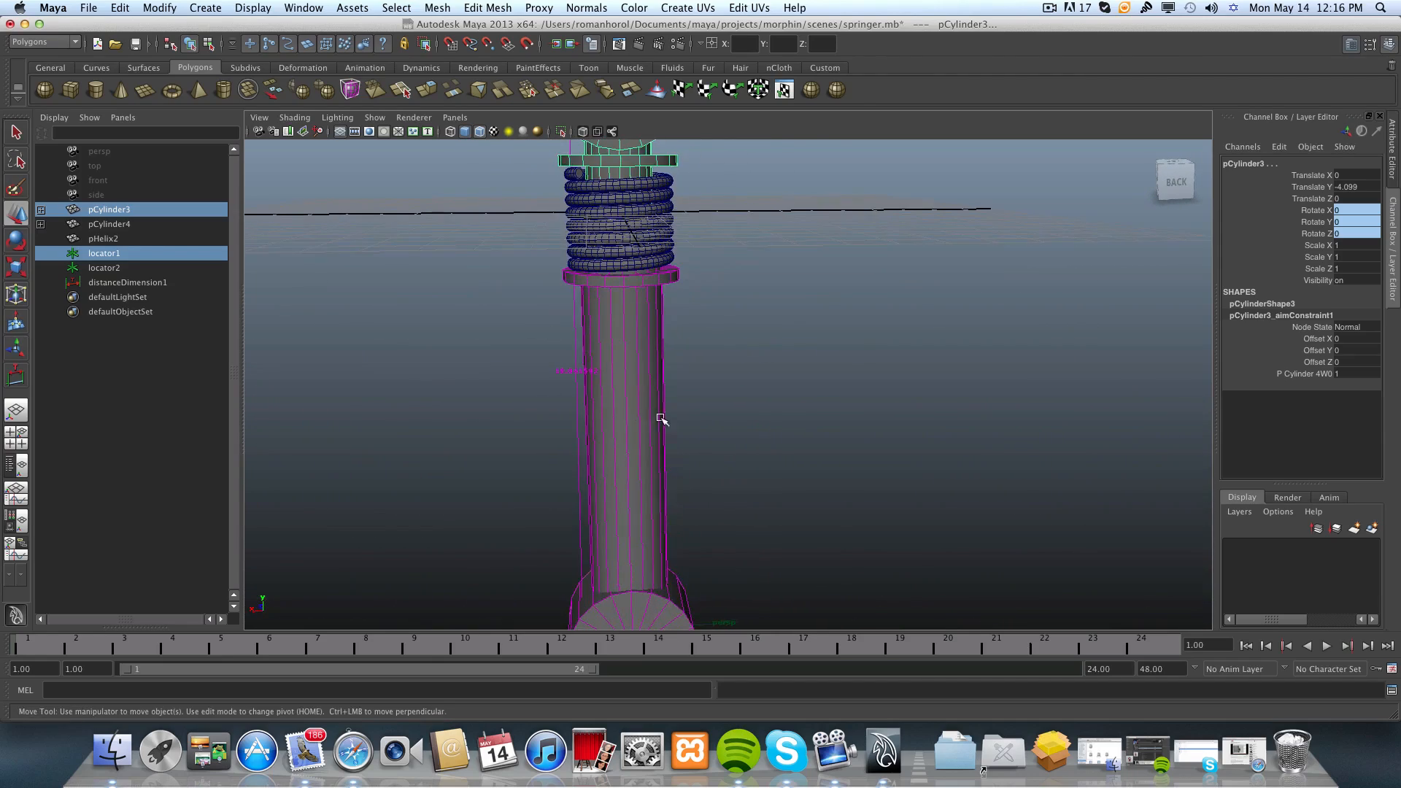
alt+drag(594, 407, 588, 395)
alt+middle_drag(557, 402, 608, 363)
alt+right_drag(625, 372, 671, 380)
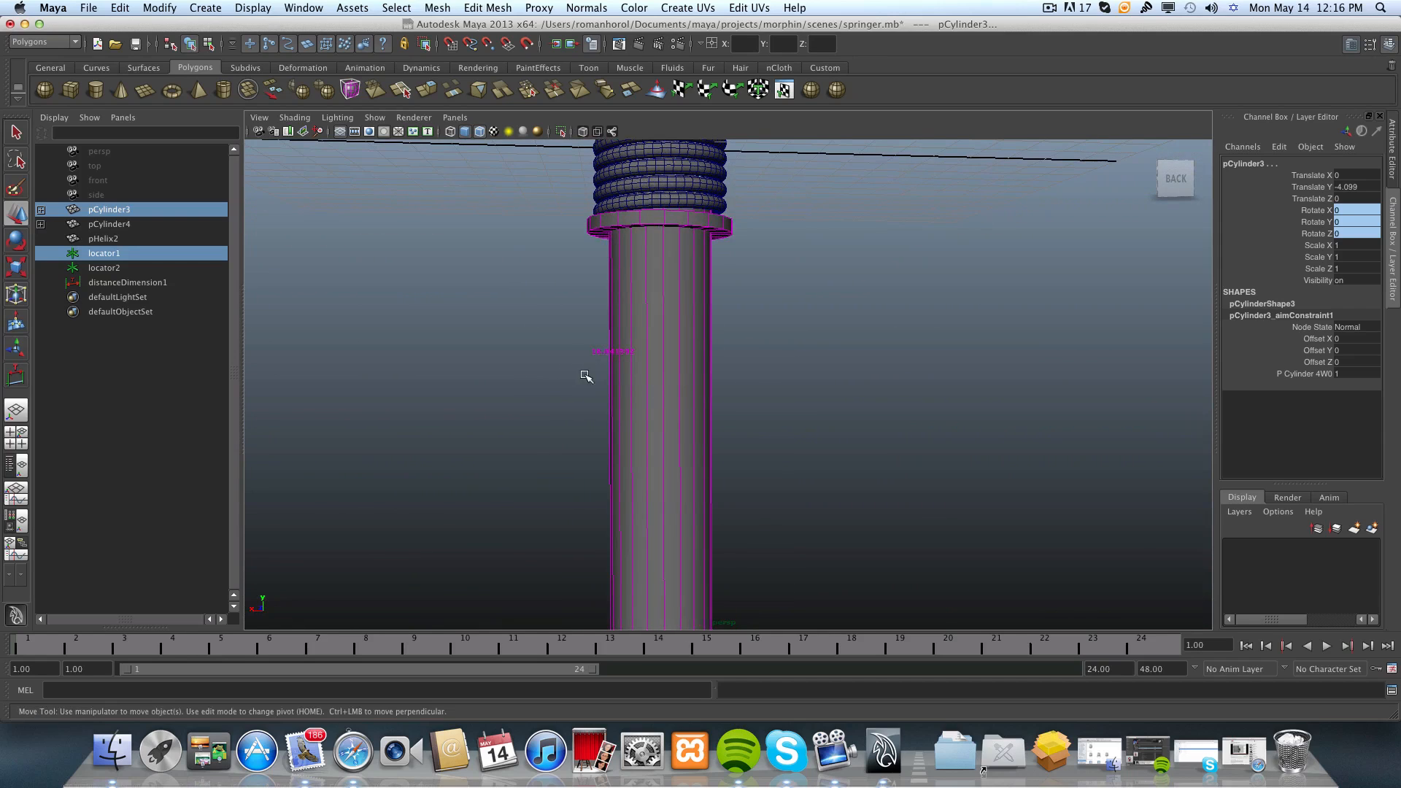
alt+drag(607, 376, 601, 380)
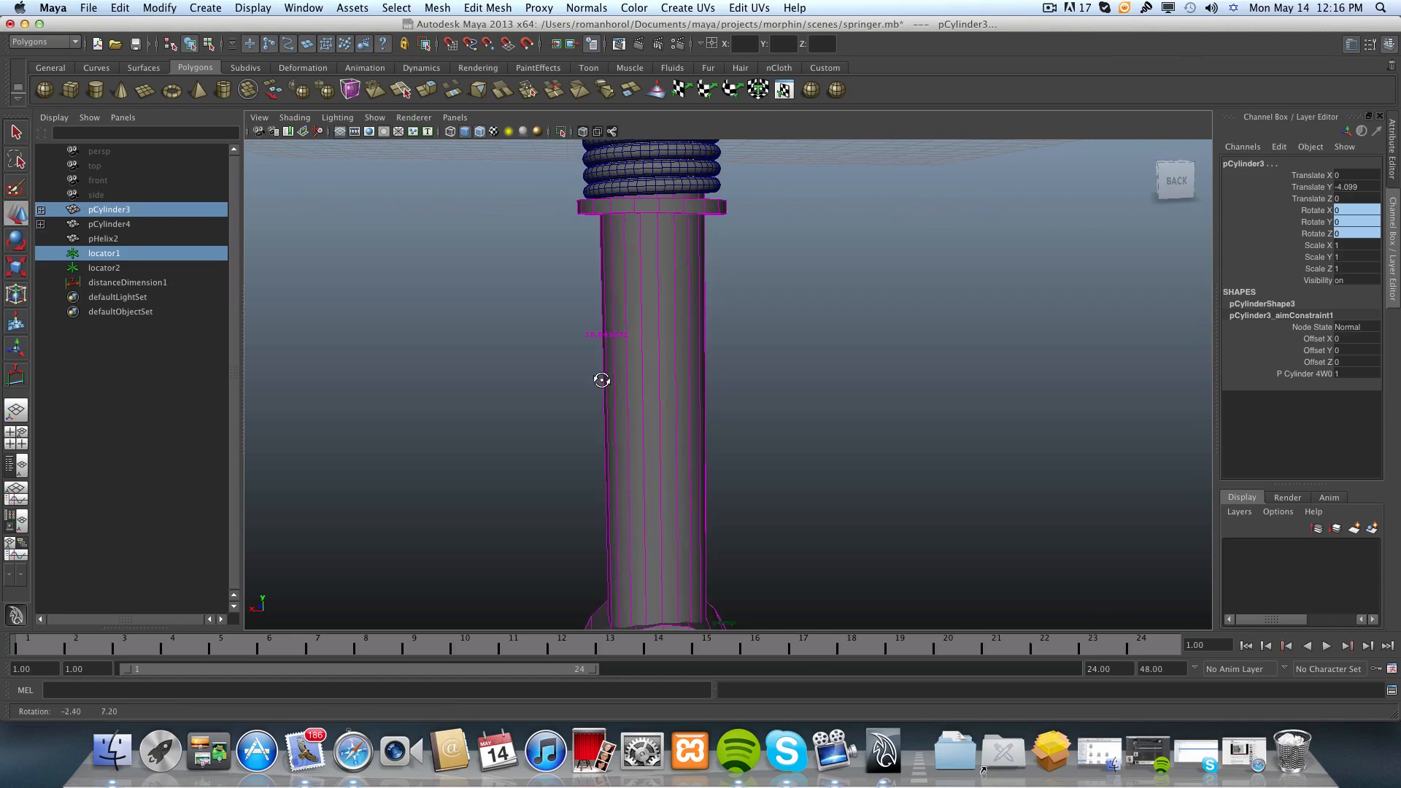
alt+right_drag(553, 343, 654, 357)
alt+middle_drag(638, 368, 666, 410)
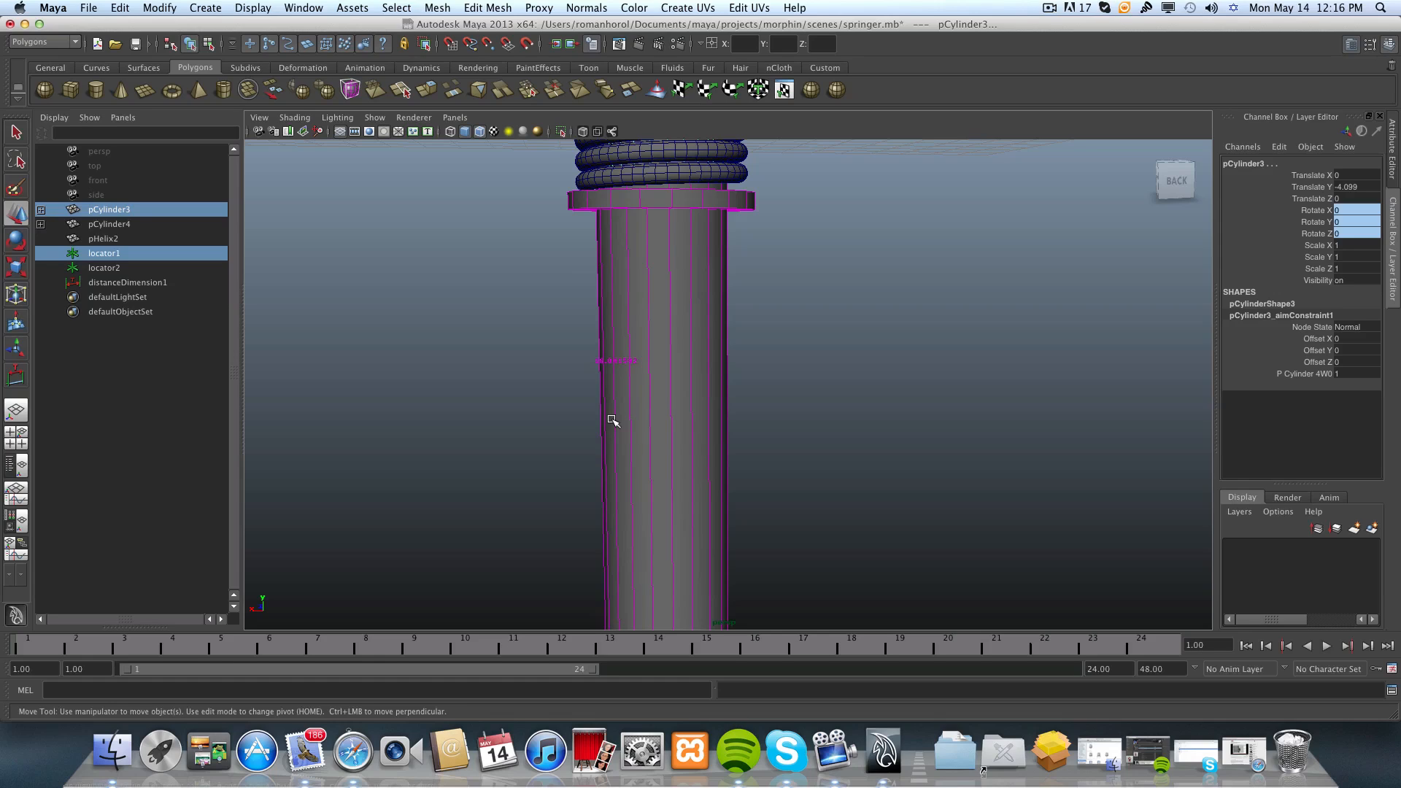
key(f)
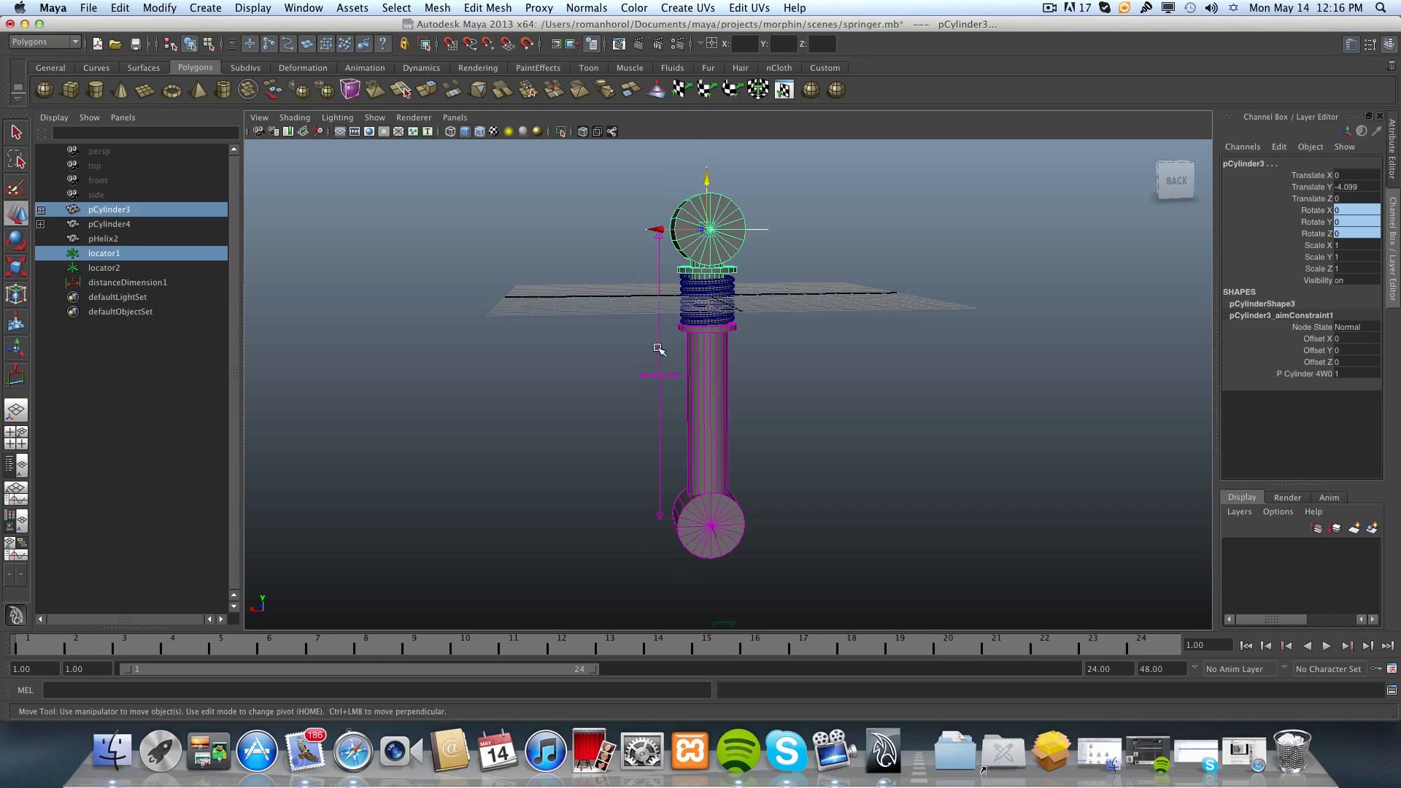
Undo the upper assembly's lowering and the spring's pHelix1 weight change, and clear the selection.
key(z)
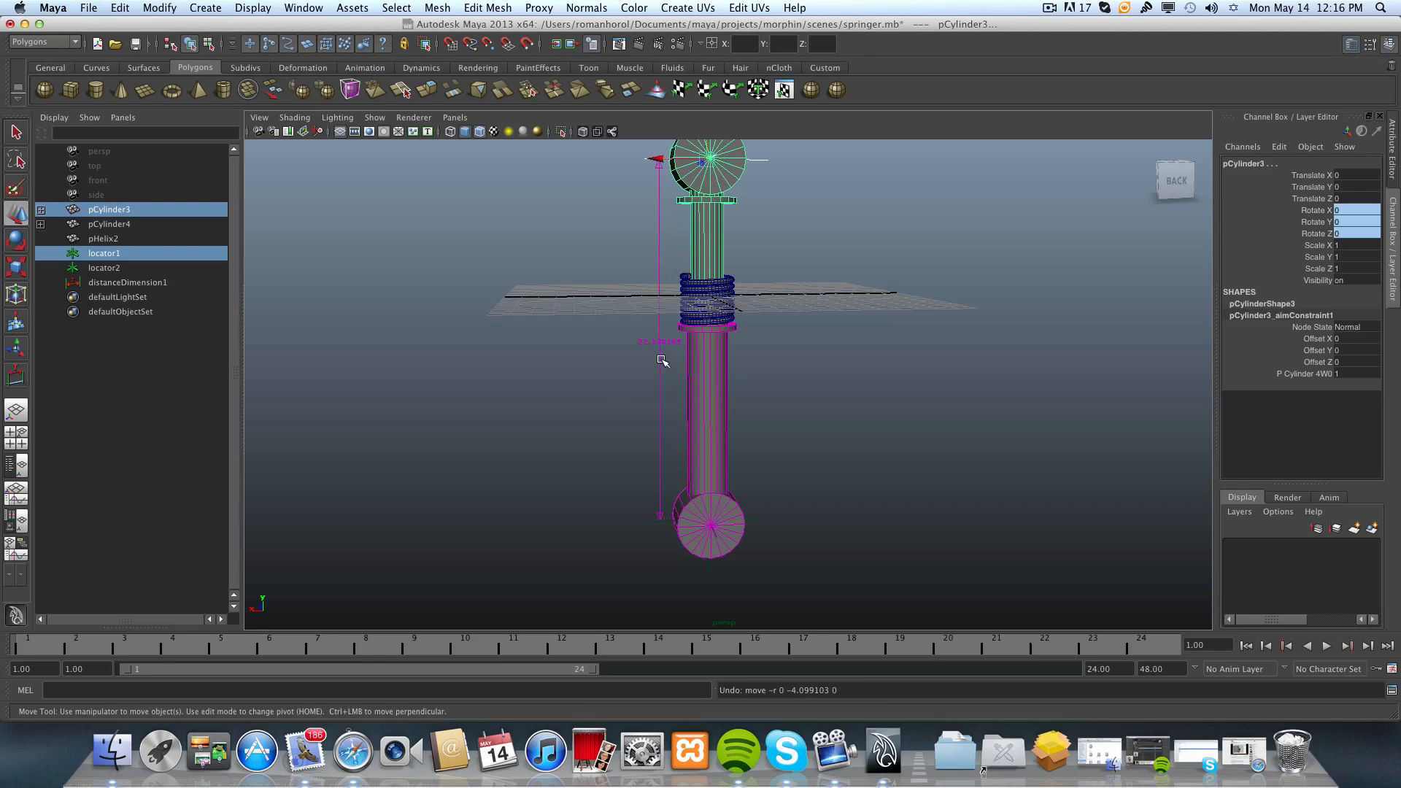
key(z)
click(704, 315)
key(z)
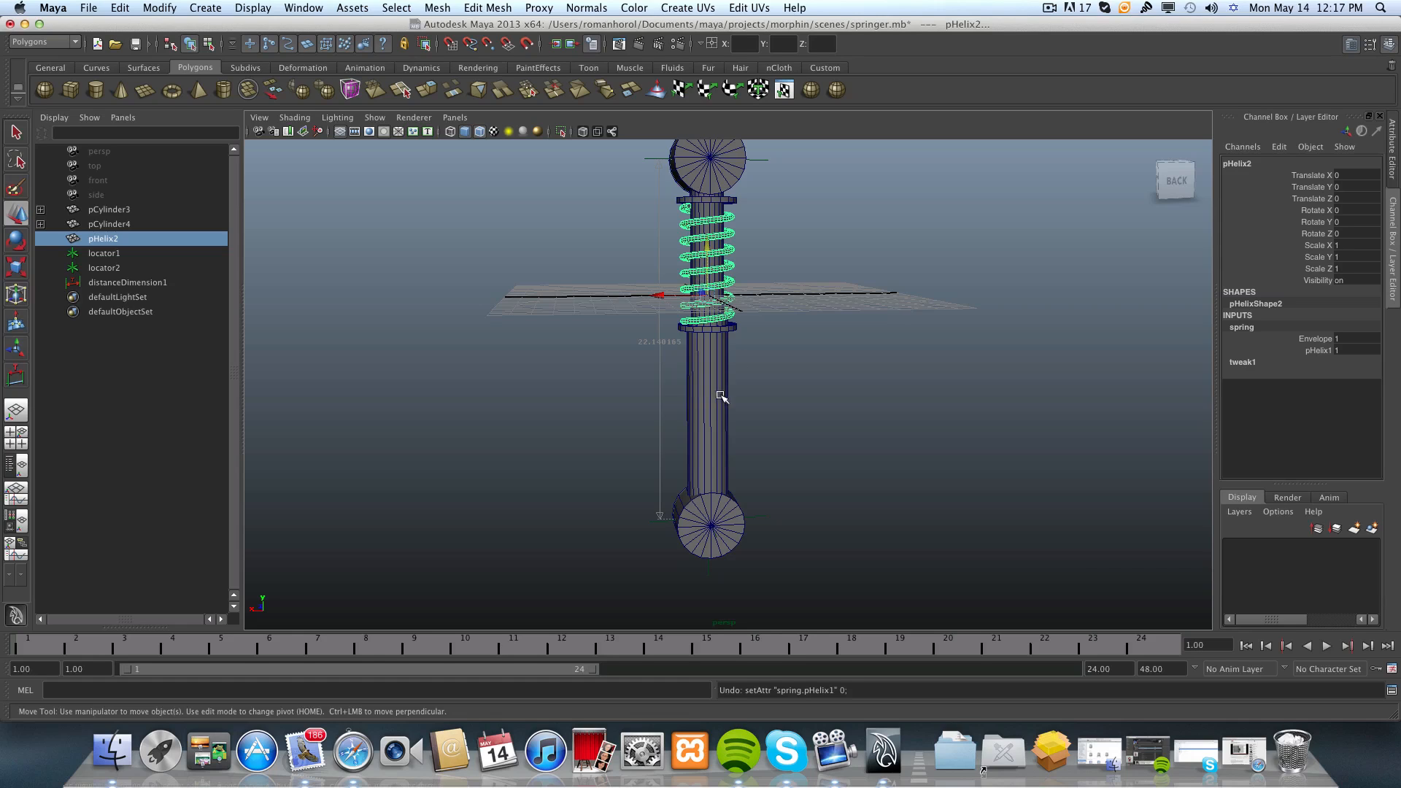
alt+drag(725, 397, 724, 489)
alt+middle_drag(723, 489, 726, 460)
scroll(726, 460, down, 2)
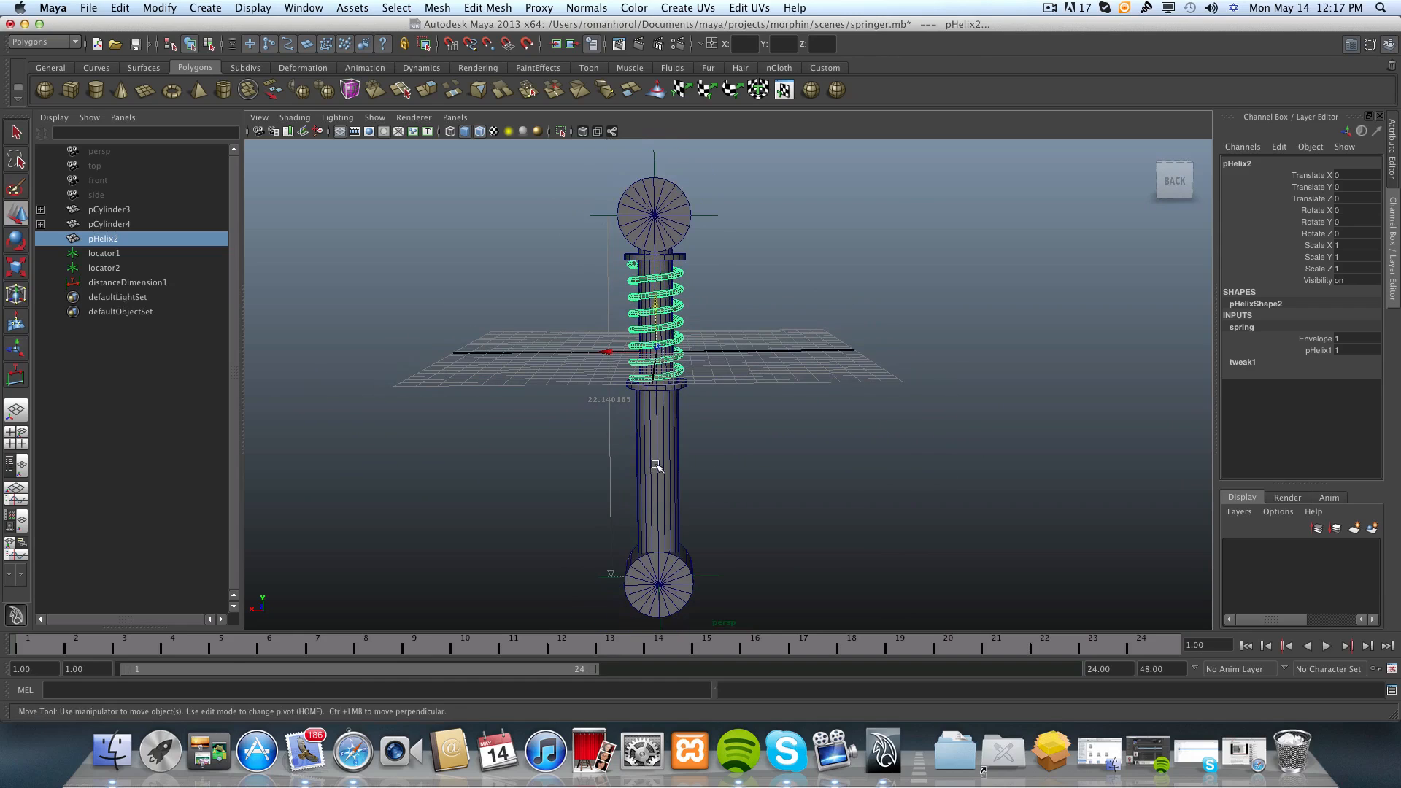
click(751, 330)
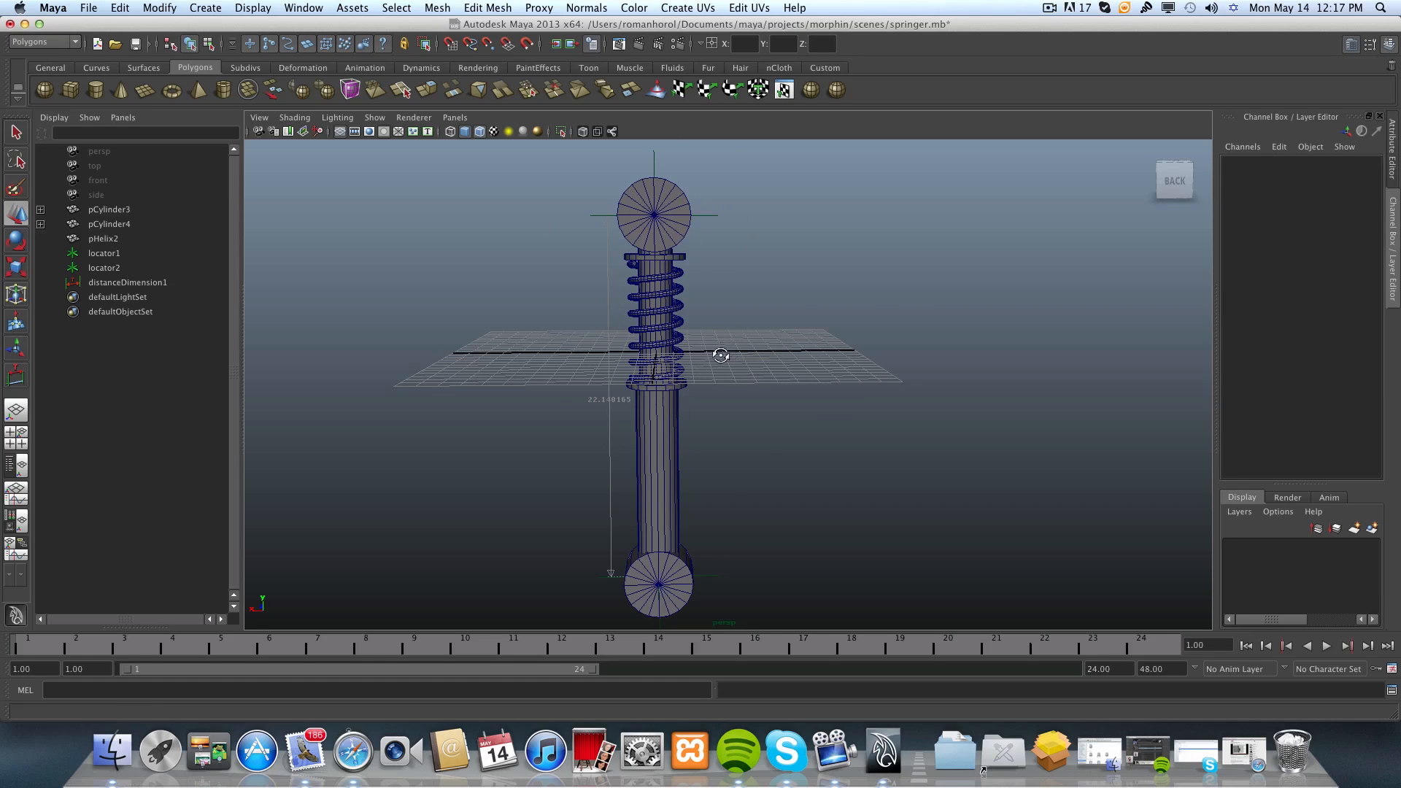
Examine the extended spring between its collars, the upper locator and the distance dimension from behind.
alt+drag(716, 353, 732, 413)
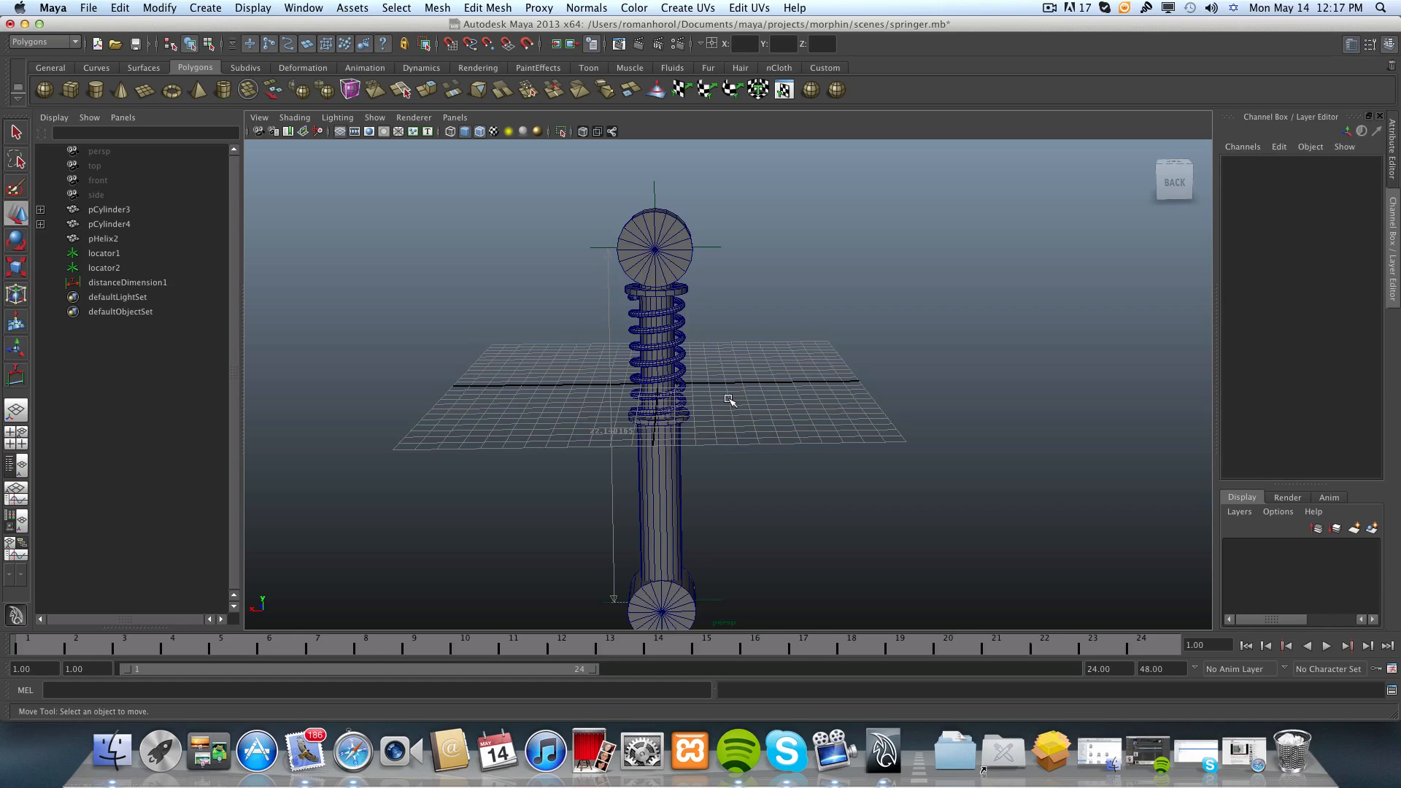
alt+right_drag(729, 397, 787, 492)
alt+middle_drag(787, 492, 792, 496)
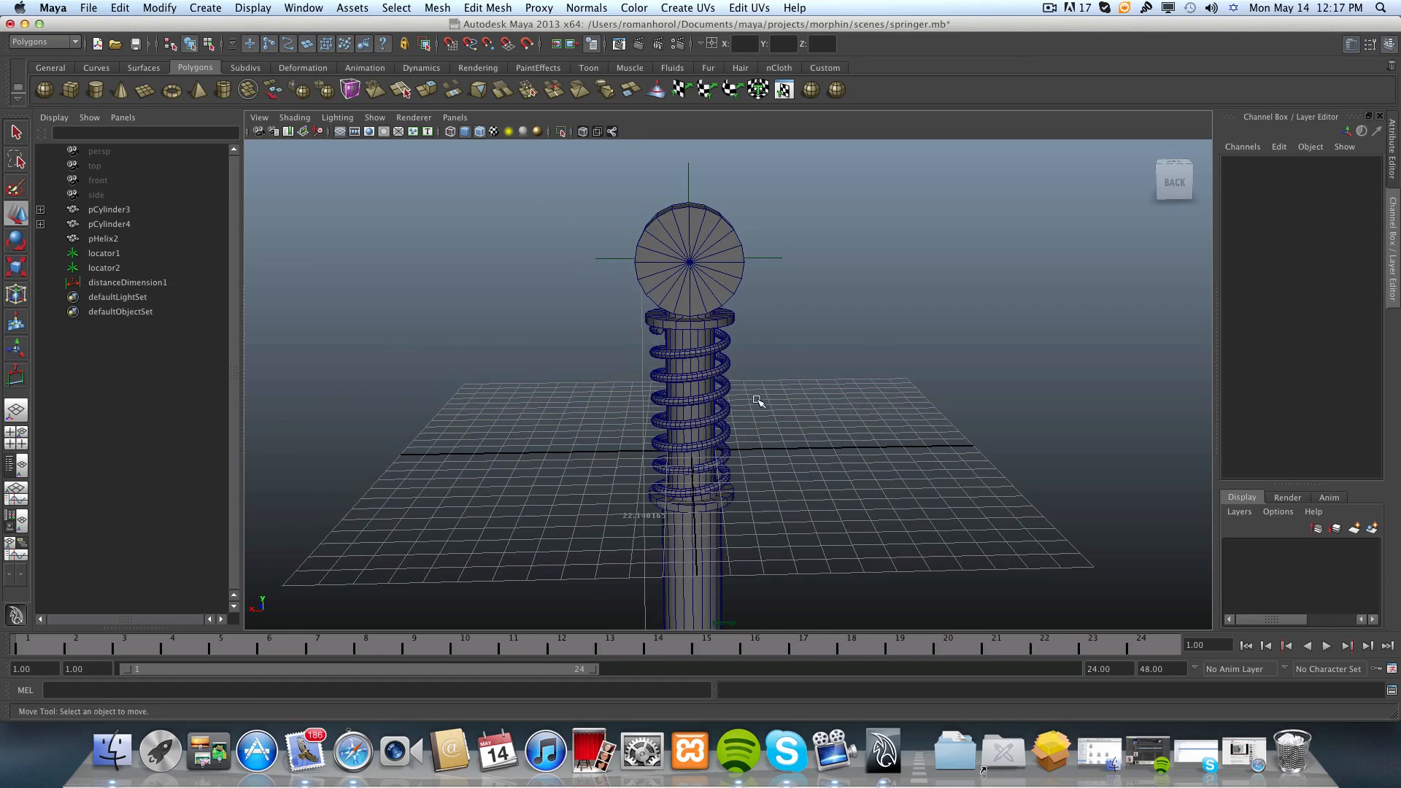
alt+drag(759, 402, 753, 409)
alt+middle_drag(754, 410, 791, 478)
mouse_move(792, 473)
alt+mouse_down()
mouse_move(782, 510)
mouse_move(791, 475)
mouse_move(810, 487)
alt+mouse_up()
alt+right_drag(813, 491, 729, 484)
alt+middle_drag(730, 484, 718, 463)
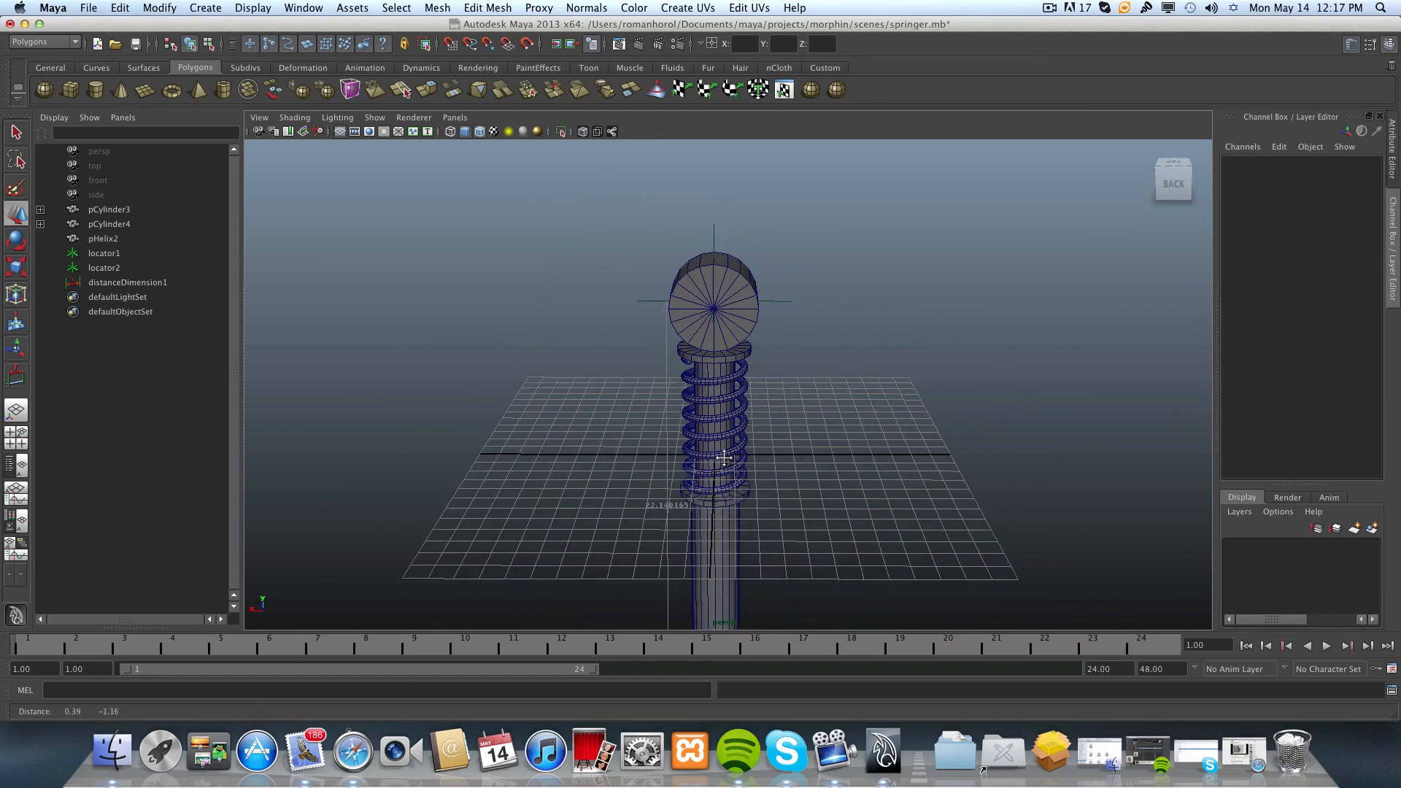
alt+drag(718, 463, 727, 451)
alt+right_drag(762, 394, 781, 380)
alt+middle_drag(731, 388, 747, 414)
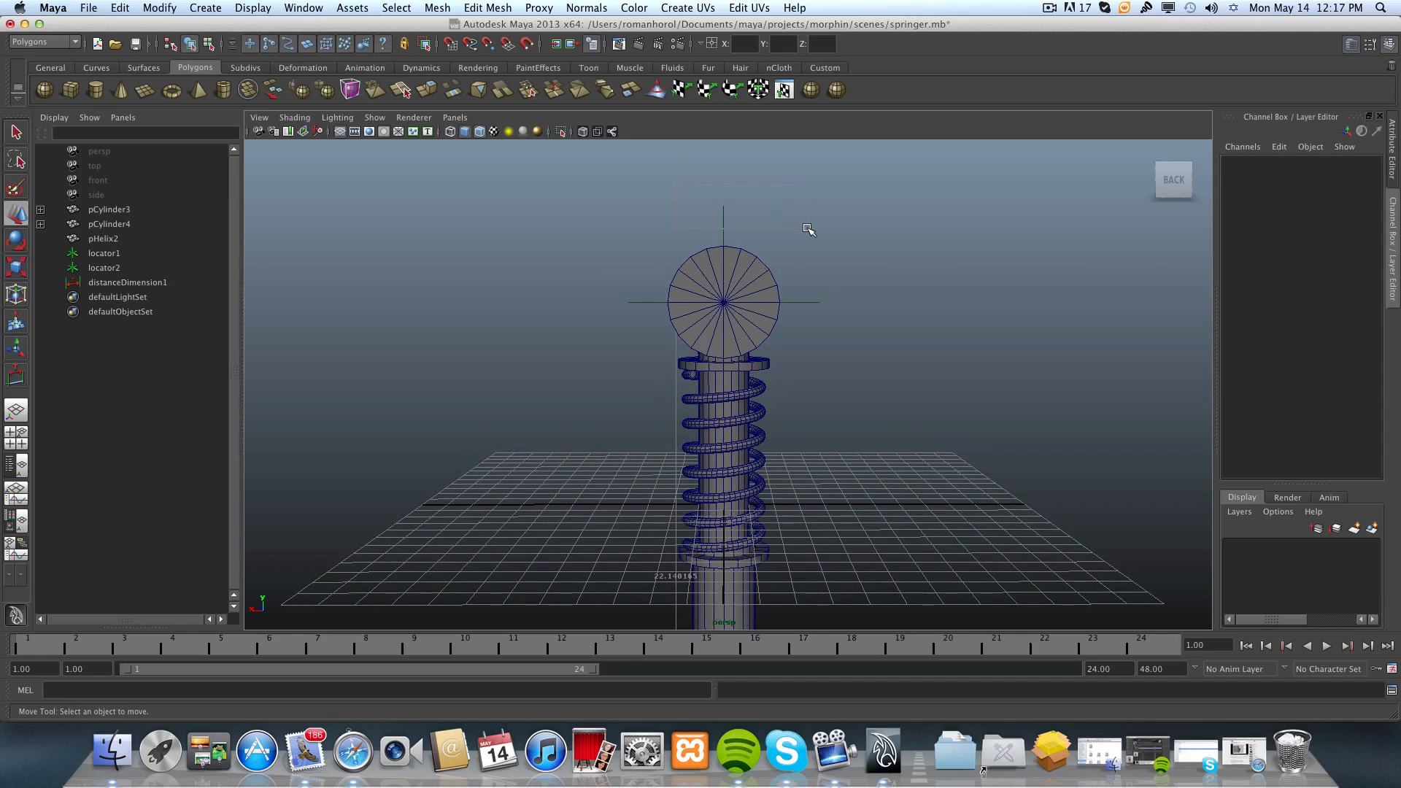
Open the Hypershade and move its window clear of the shock absorber in the perspective view.
click(302, 8)
mouse_move(312, 50)
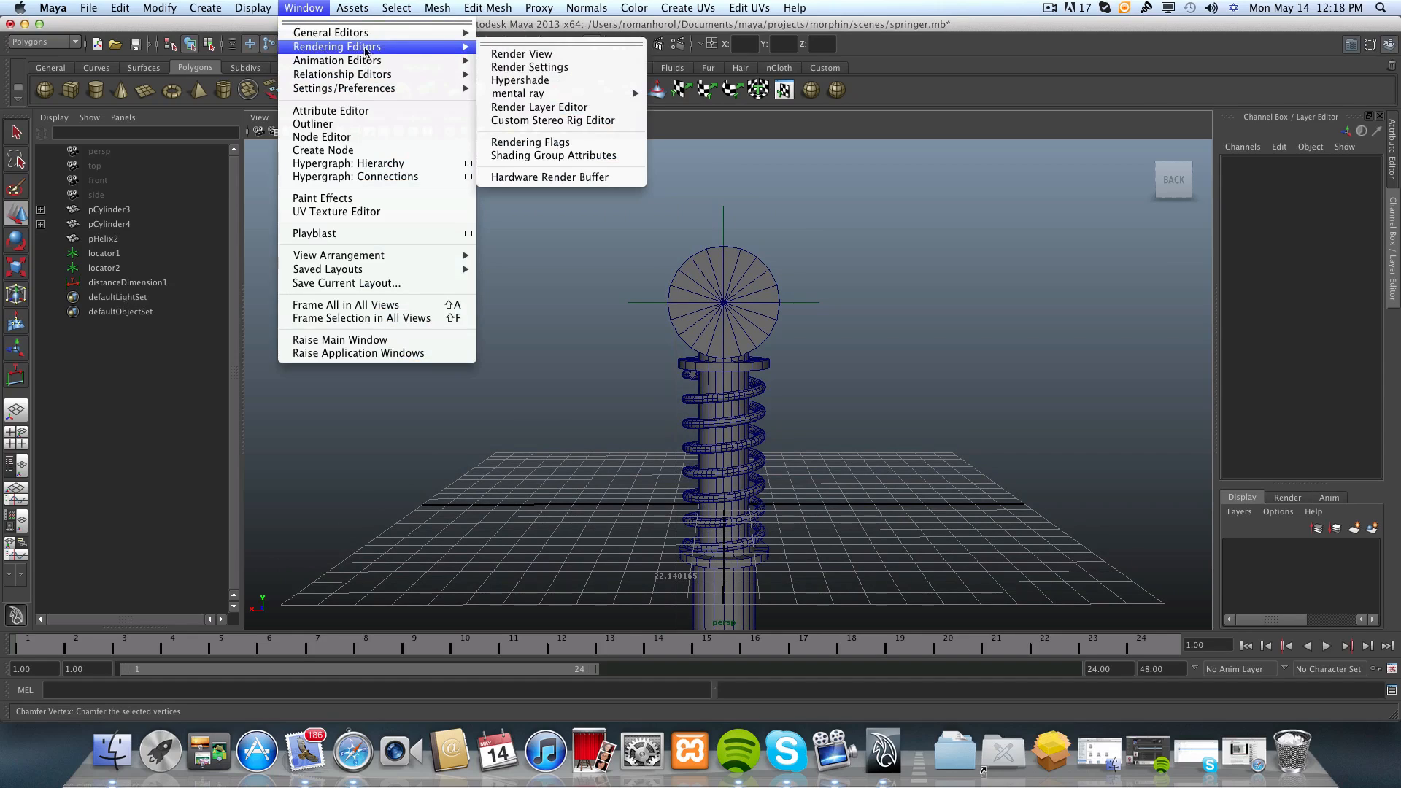
click(523, 85)
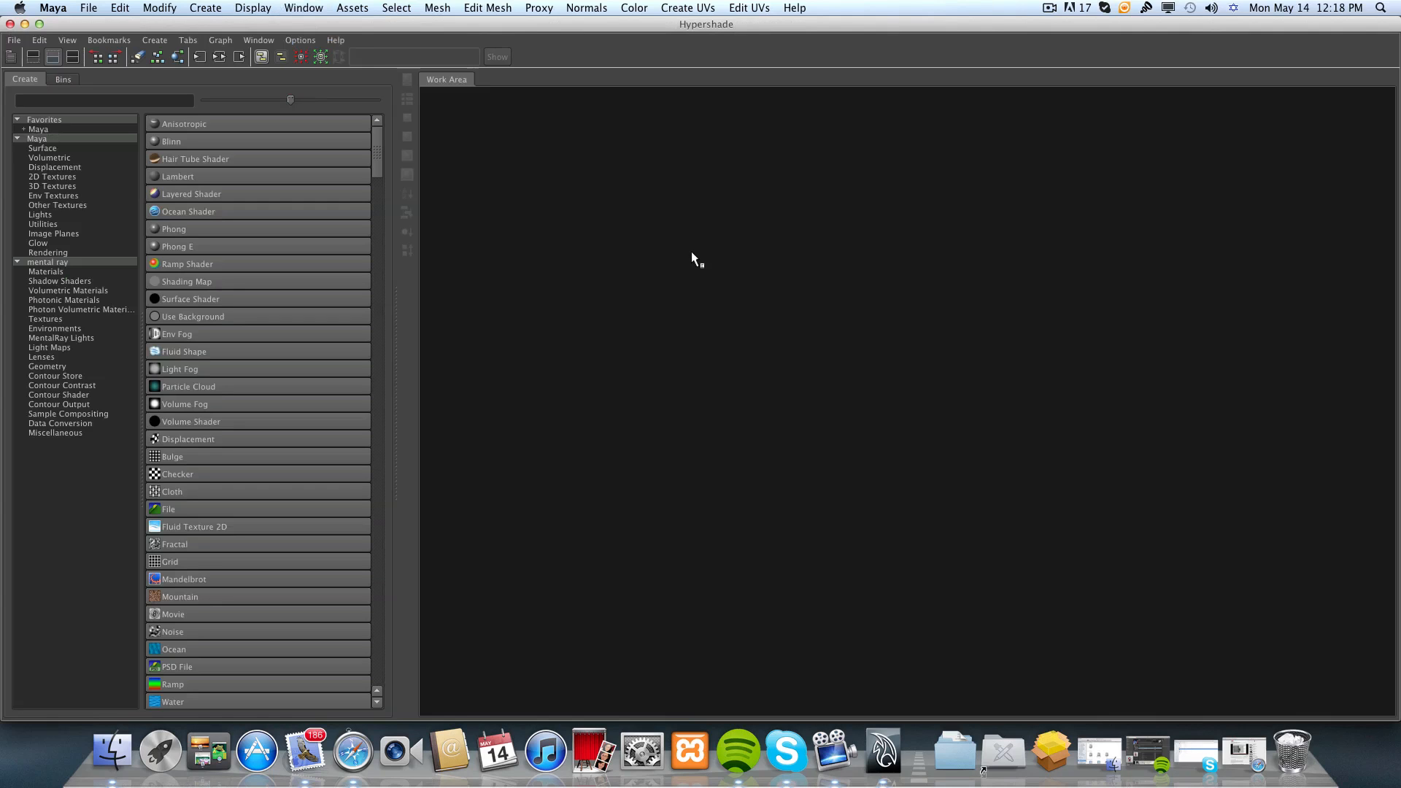
drag(449, 28, 545, 399)
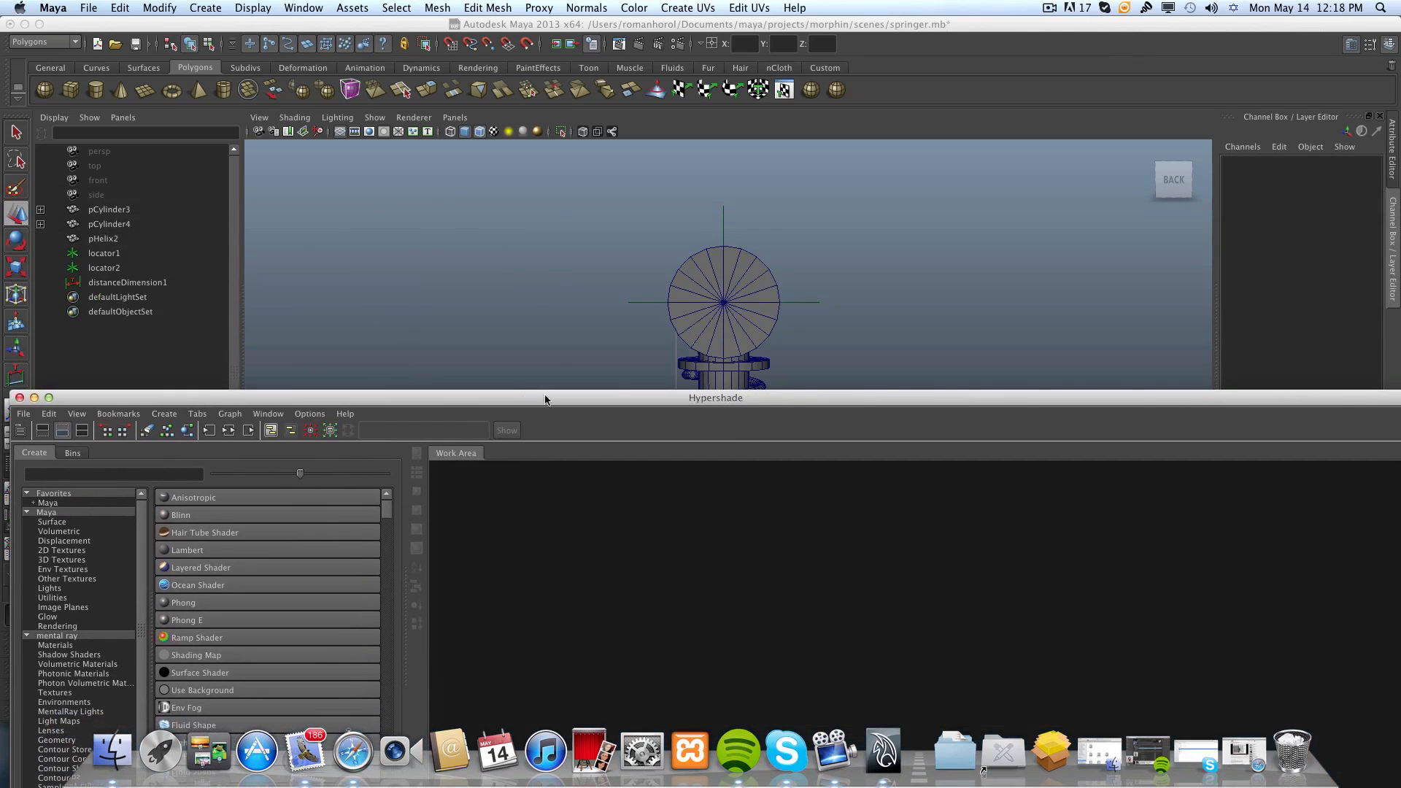
scroll(566, 316, down, 5)
alt+middle_drag(578, 318, 558, 258)
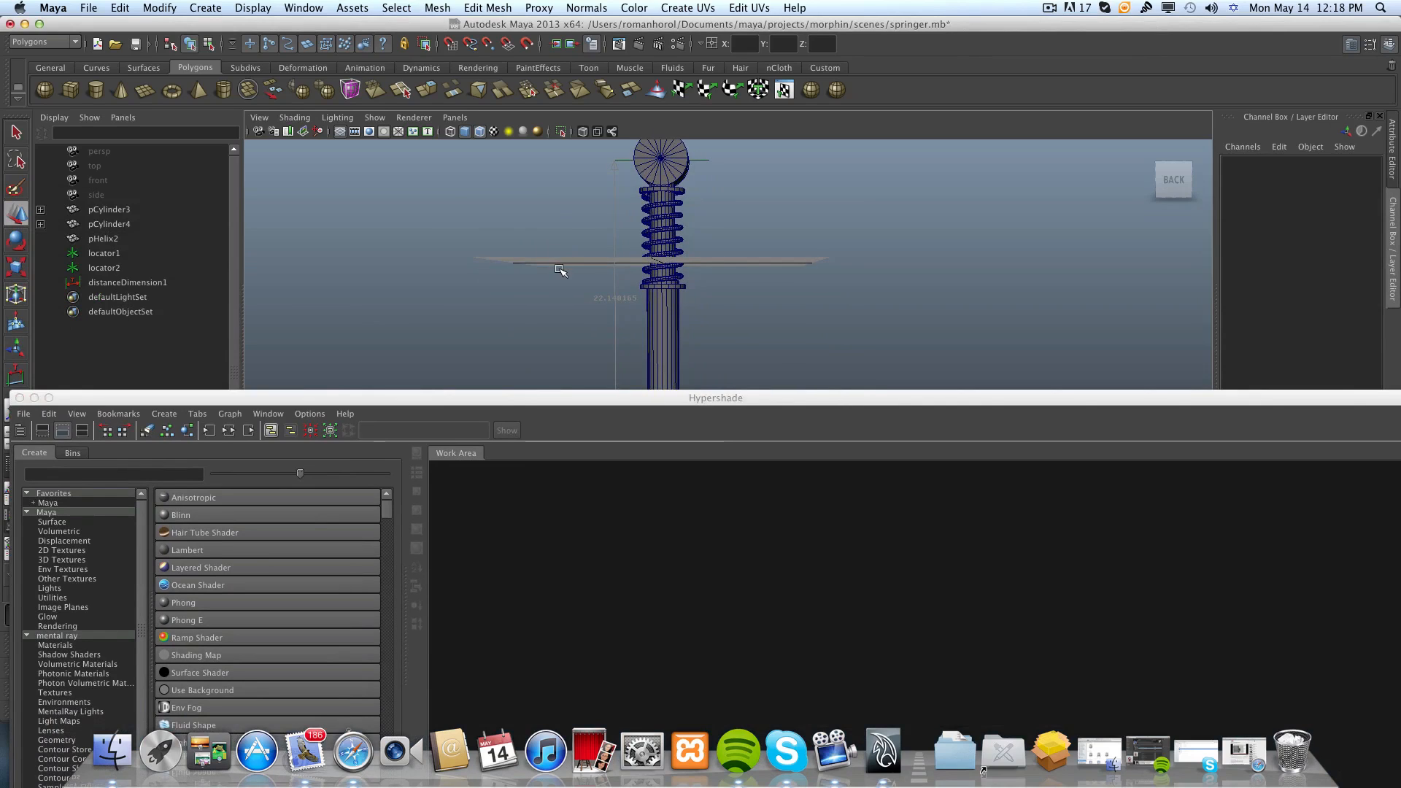
Show only the Work Area in the Hypershade and reposition the window so the spring remains selectable.
drag(518, 398, 516, 202)
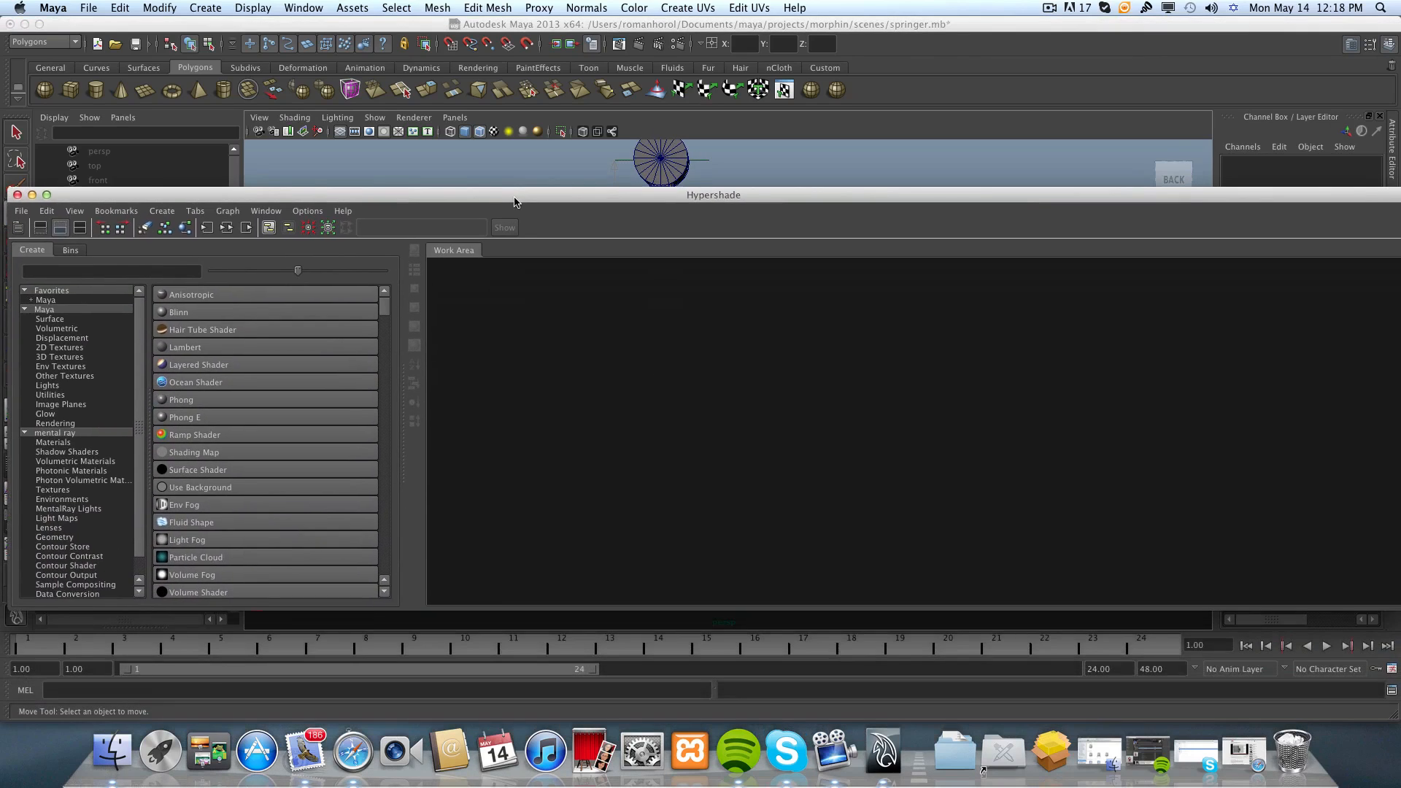
click(80, 227)
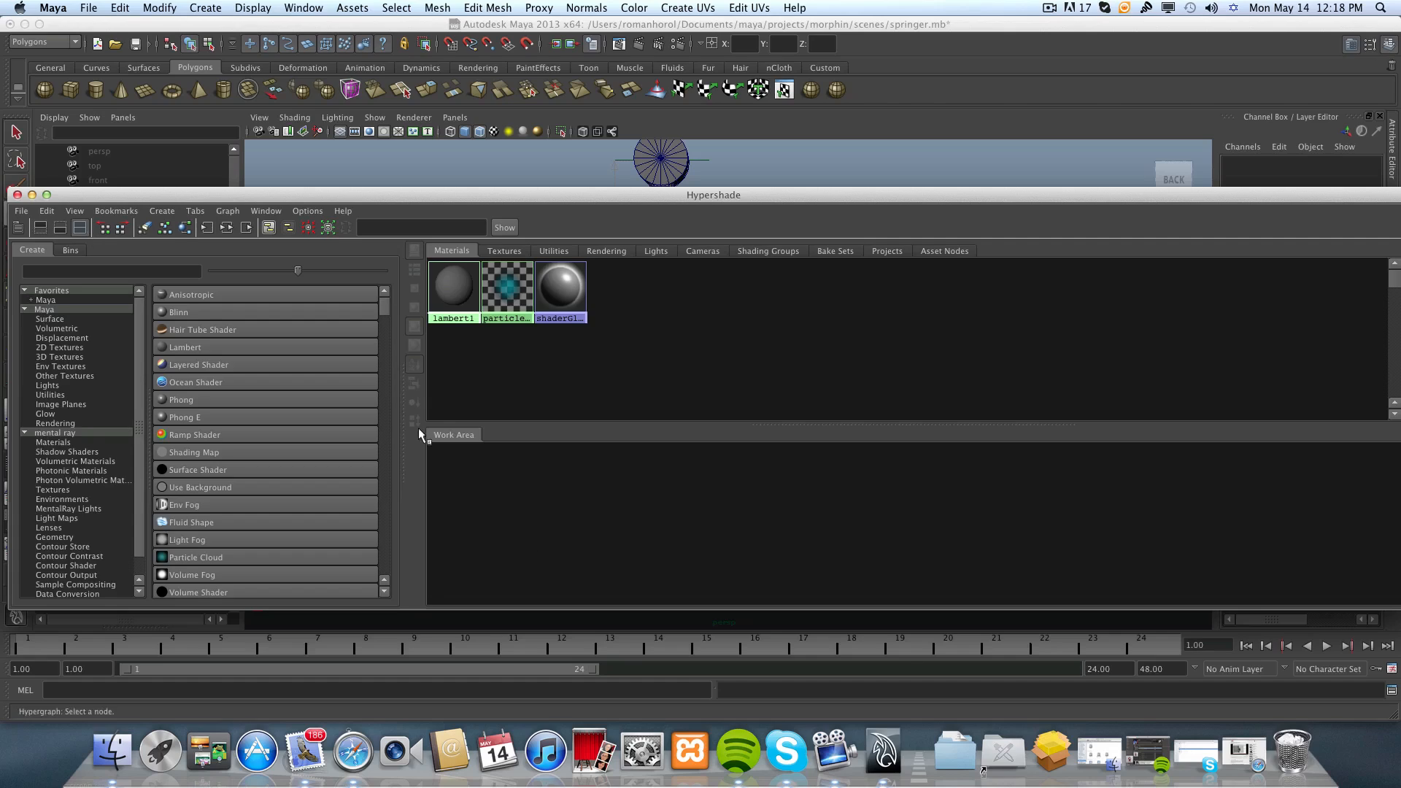
click(59, 228)
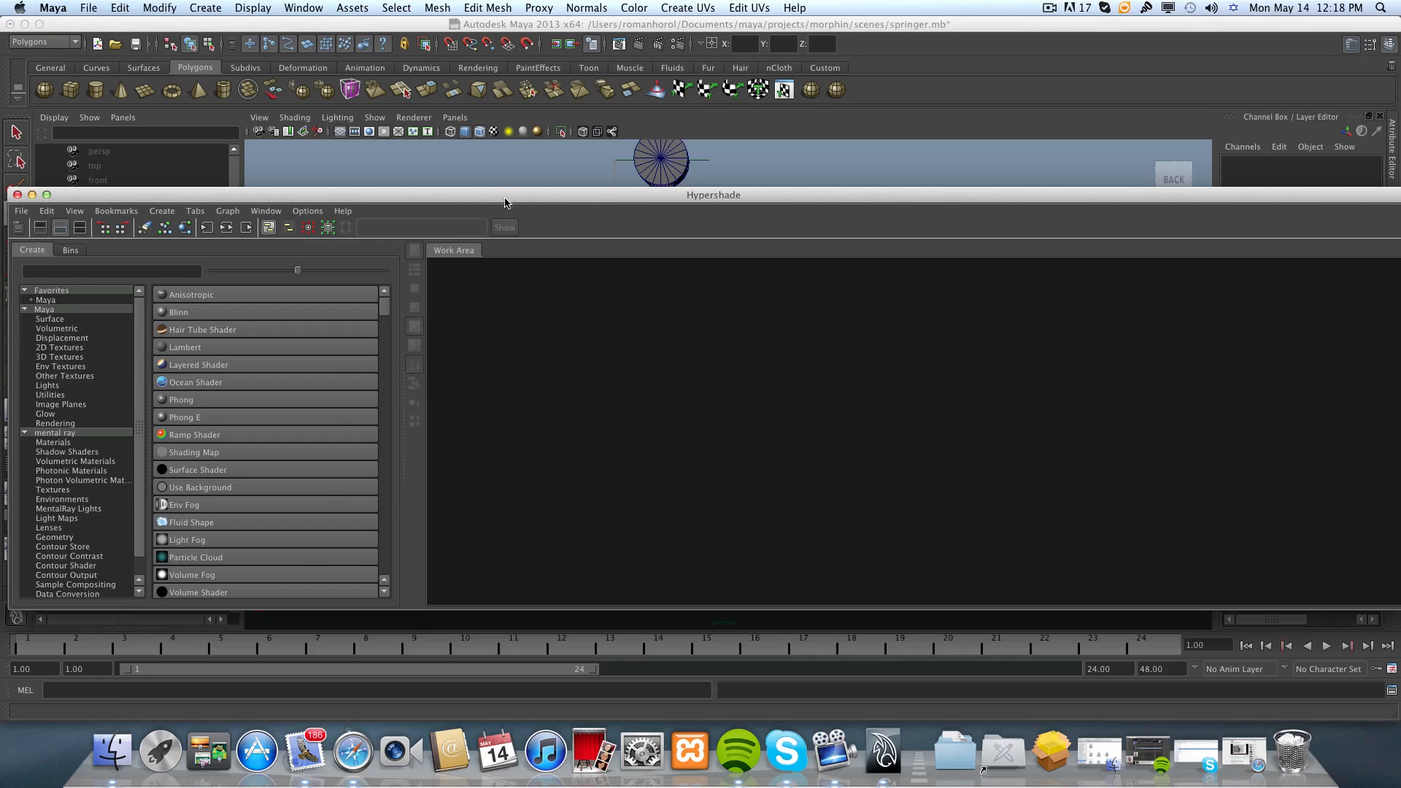
drag(505, 203, 493, 314)
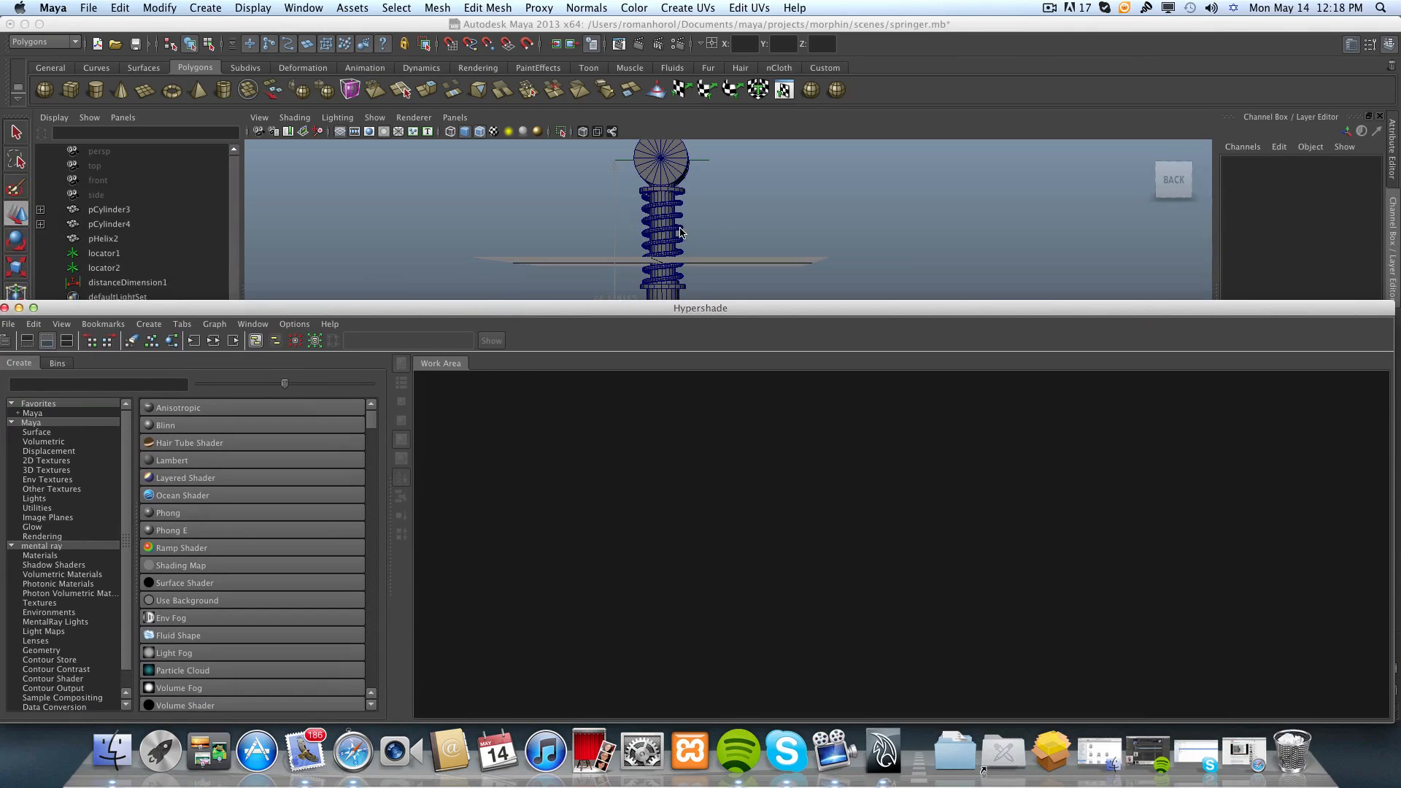
Select the helix spring together with the distance dimension between the locators.
click(681, 270)
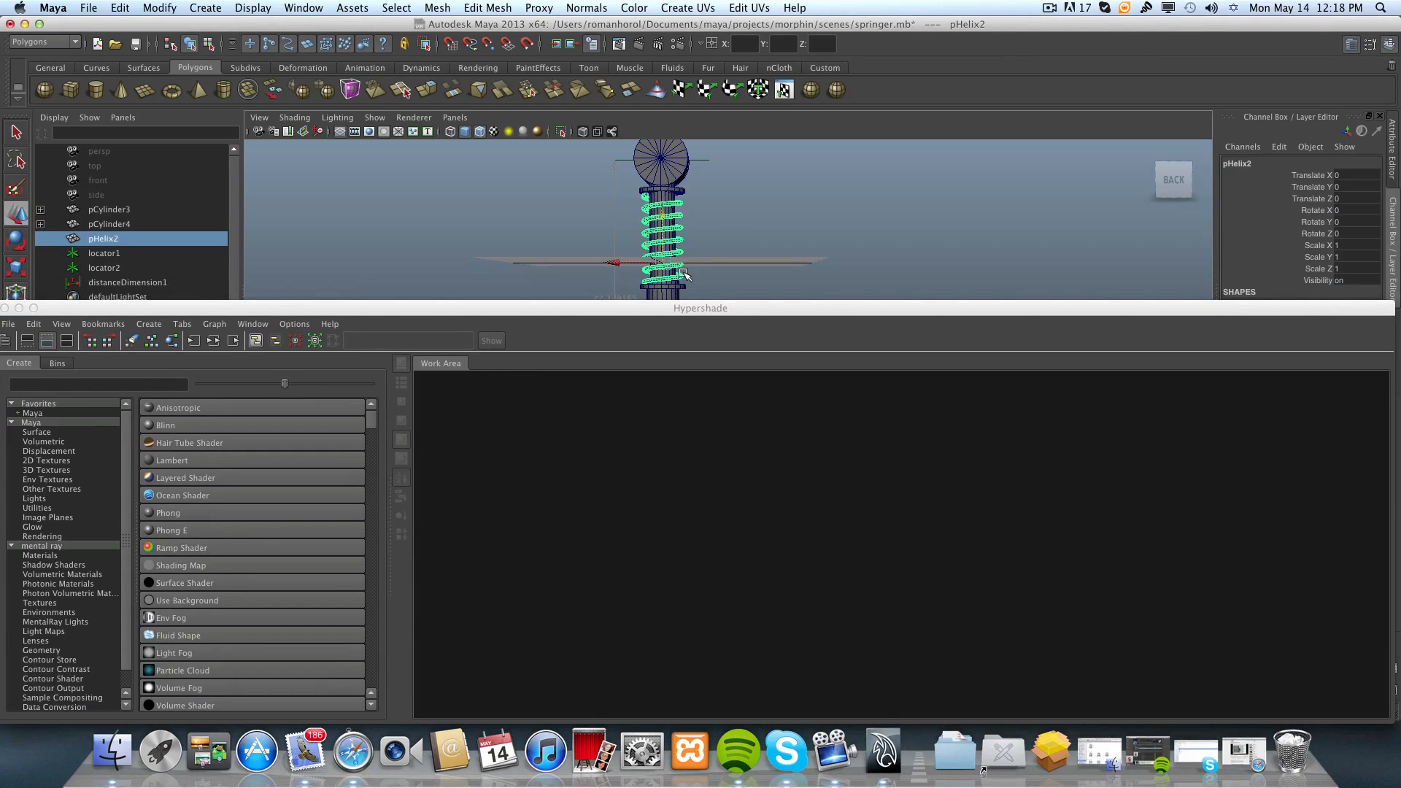
alt+middle_drag(726, 282, 735, 238)
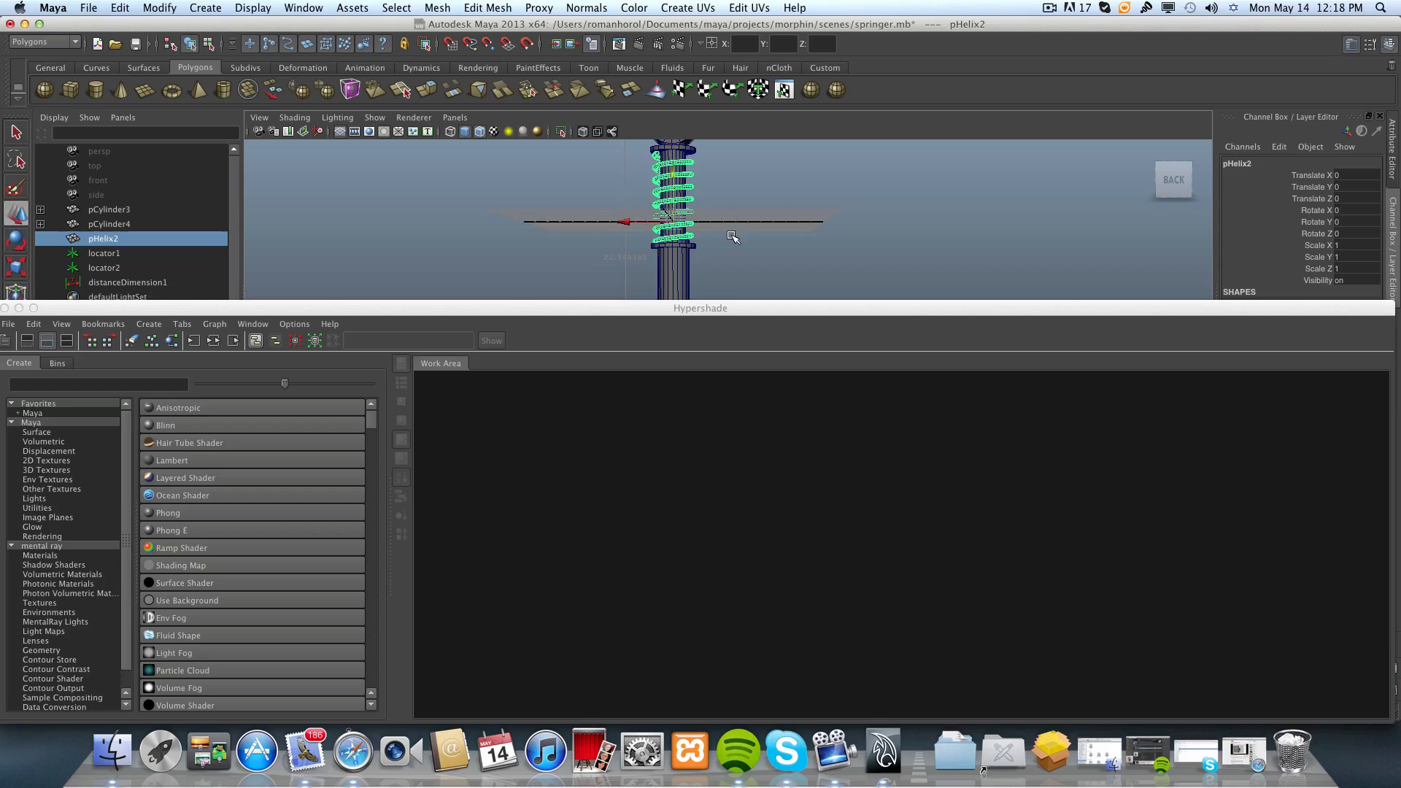
shift+click(626, 258)
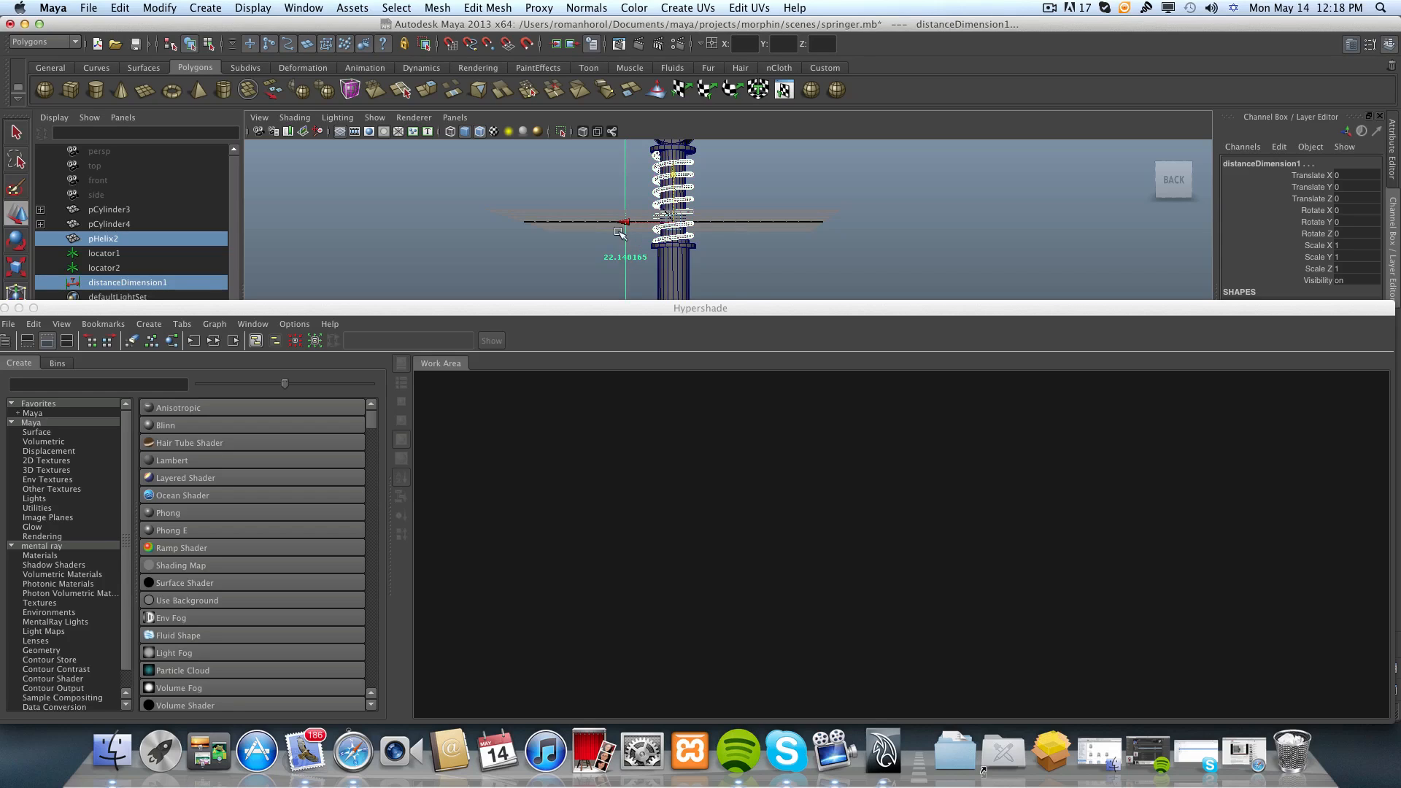
scroll(629, 255, down, 5)
alt+middle_drag(642, 261, 611, 195)
mouse_move(607, 237)
alt+mouse_down()
mouse_move(619, 291)
mouse_move(620, 251)
alt+mouse_up()
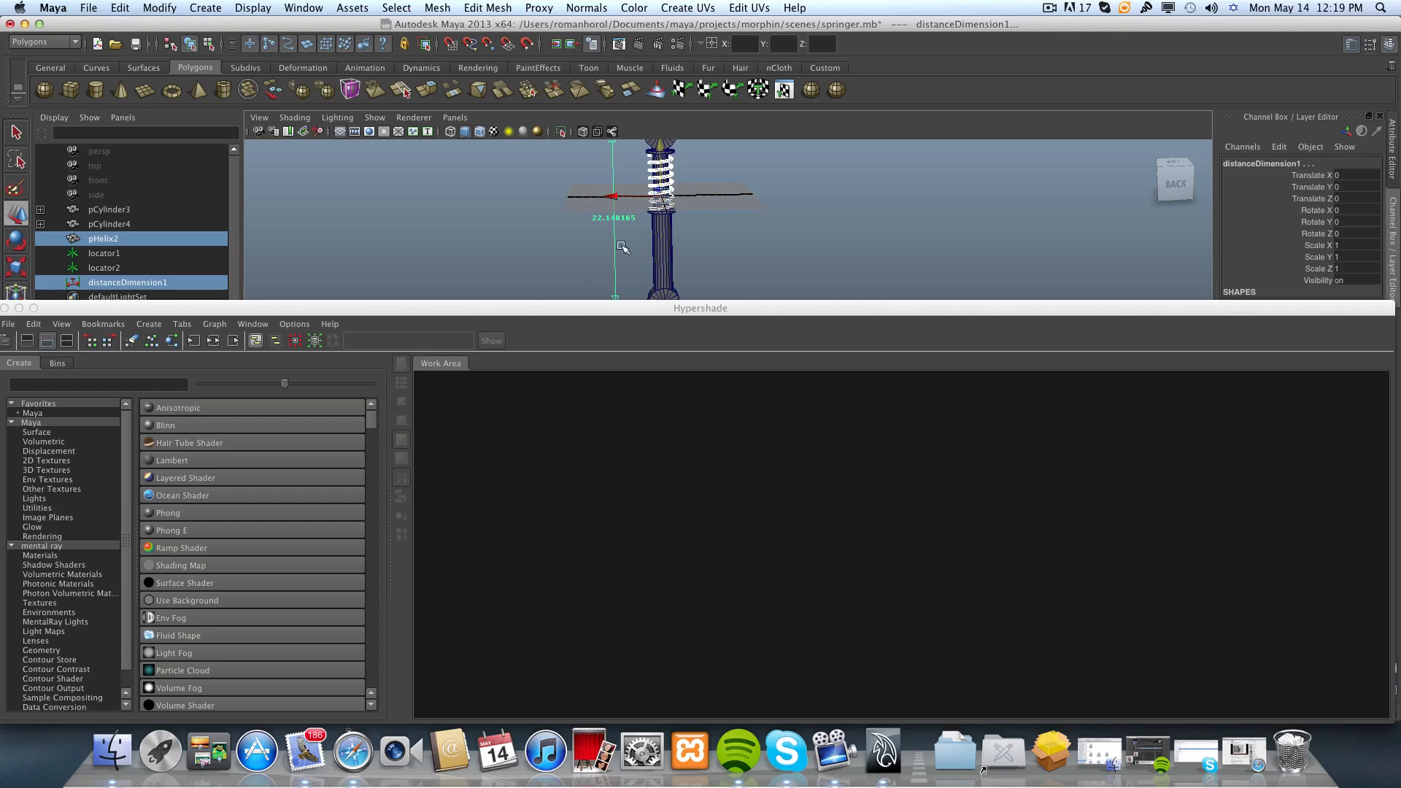
Graph the input and output connections of the selected helix spring and distance dimension in the Hypershade Work Area.
drag(536, 308, 564, 230)
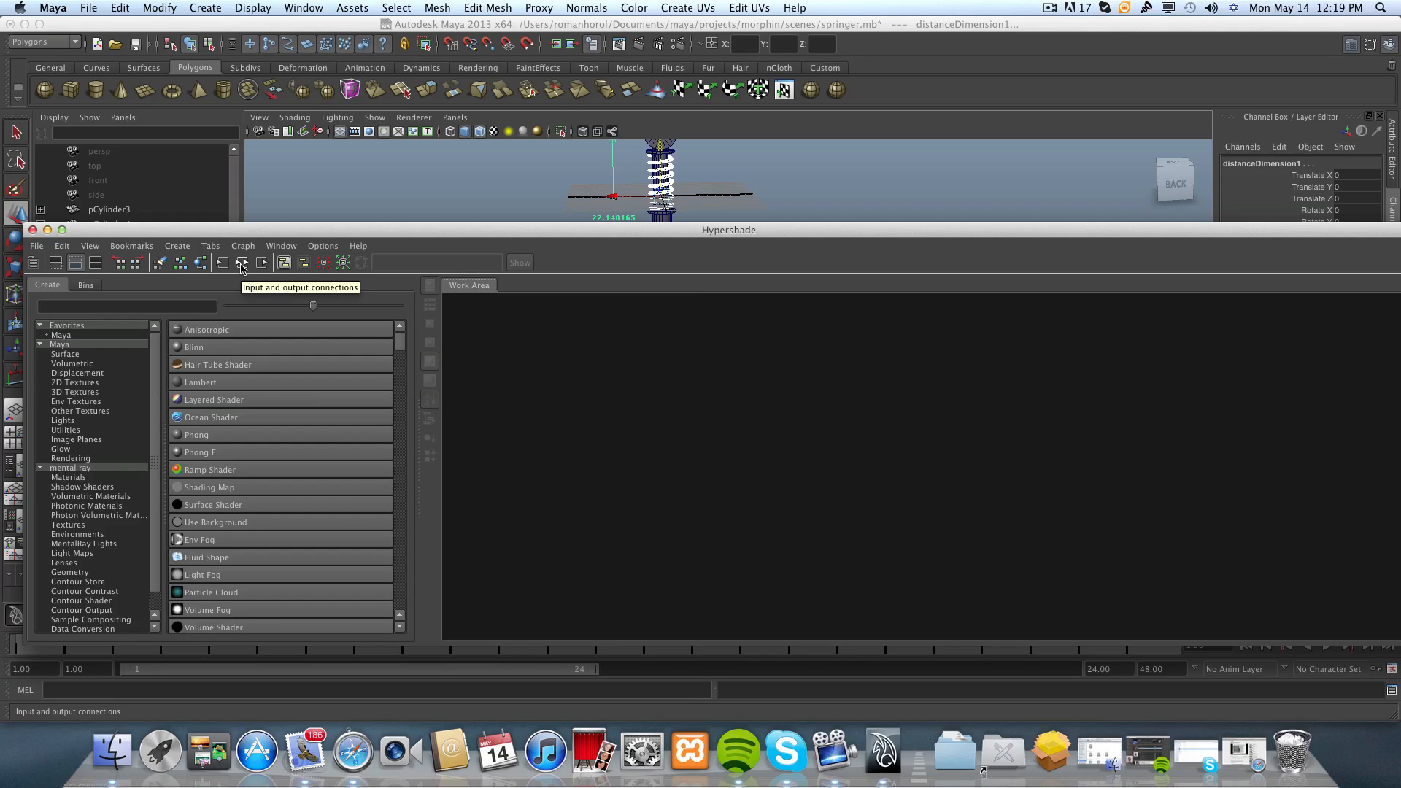
click(242, 264)
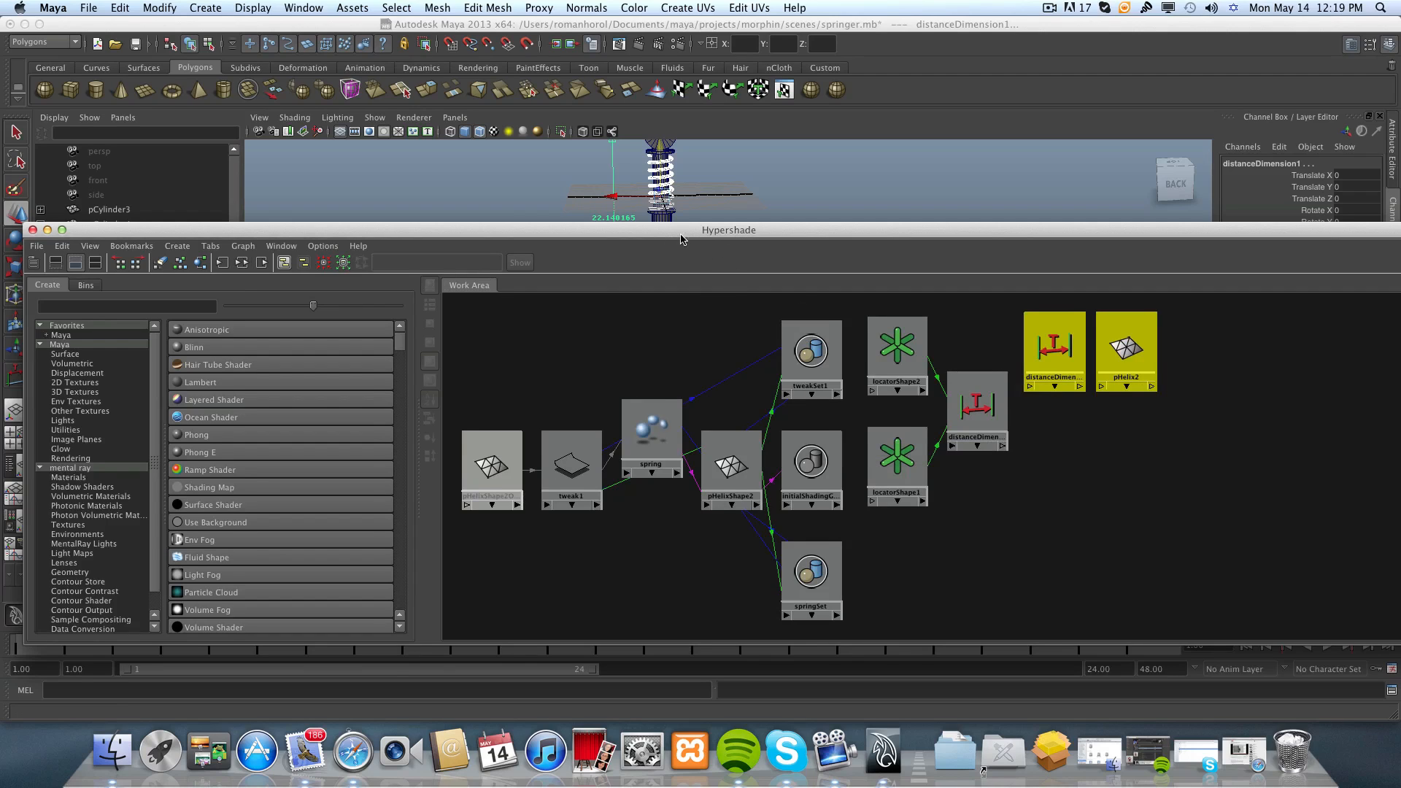
drag(681, 238, 593, 222)
Select the locator and distance dimension nodes, and after them the spring's nodes, to tell the two networks apart.
drag(763, 297, 1078, 533)
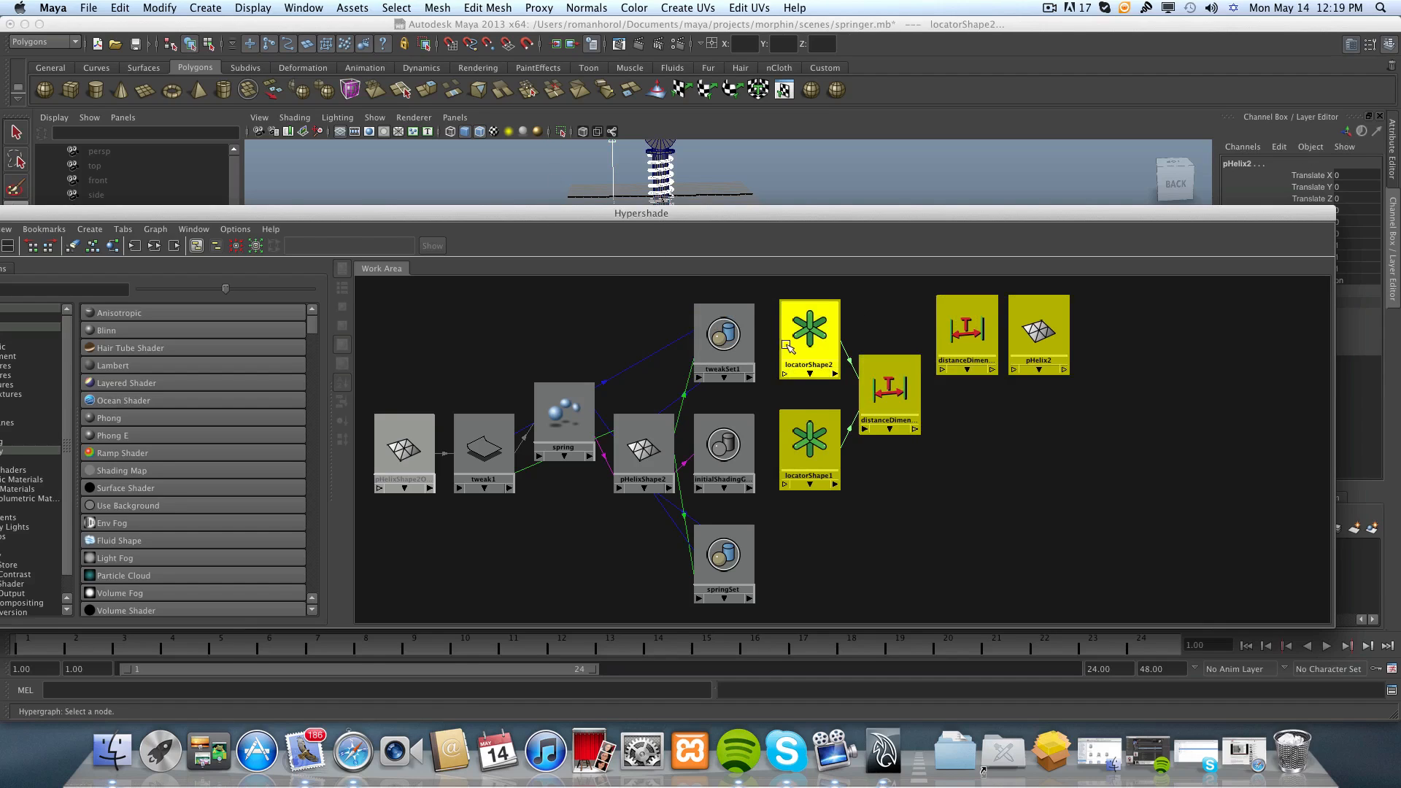
drag(761, 292, 453, 594)
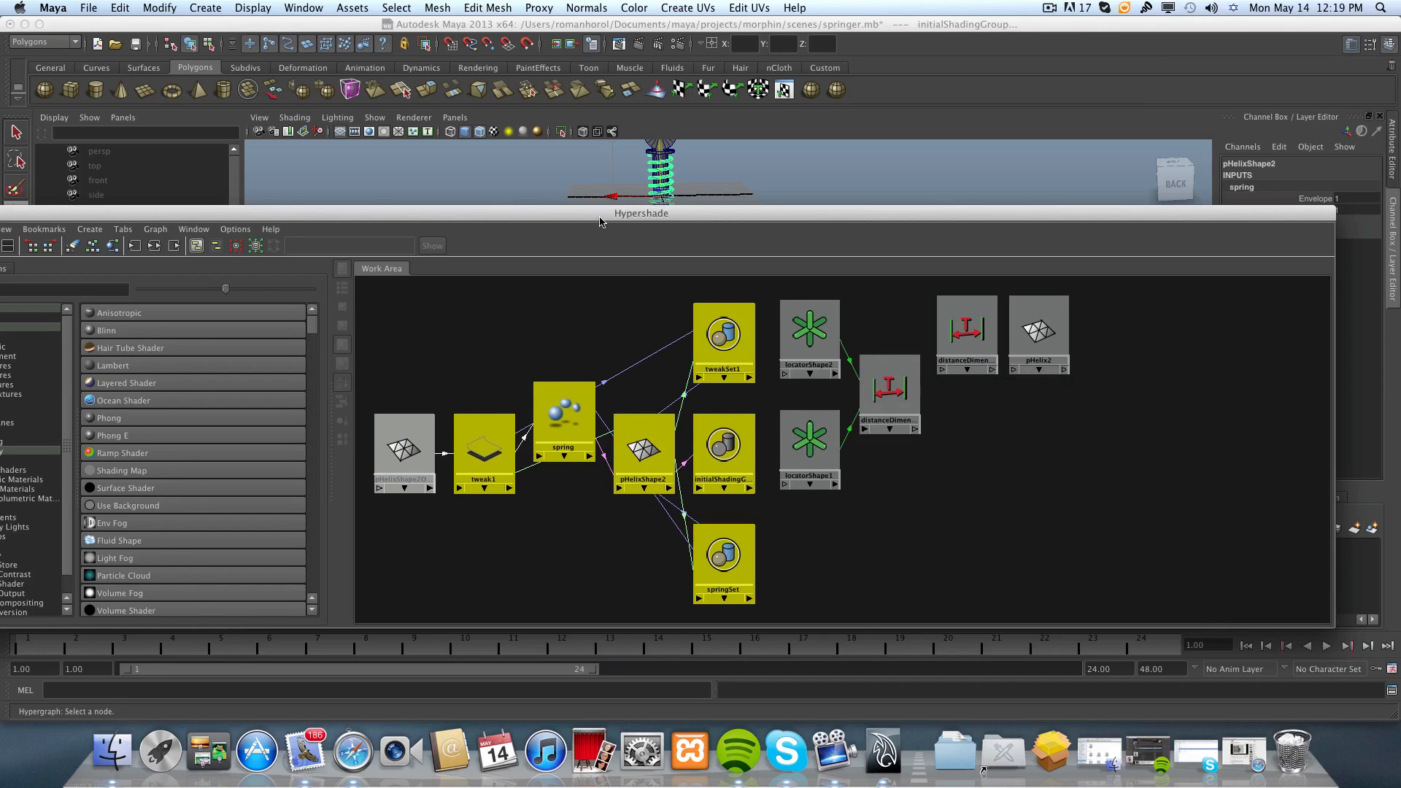
drag(599, 220, 669, 186)
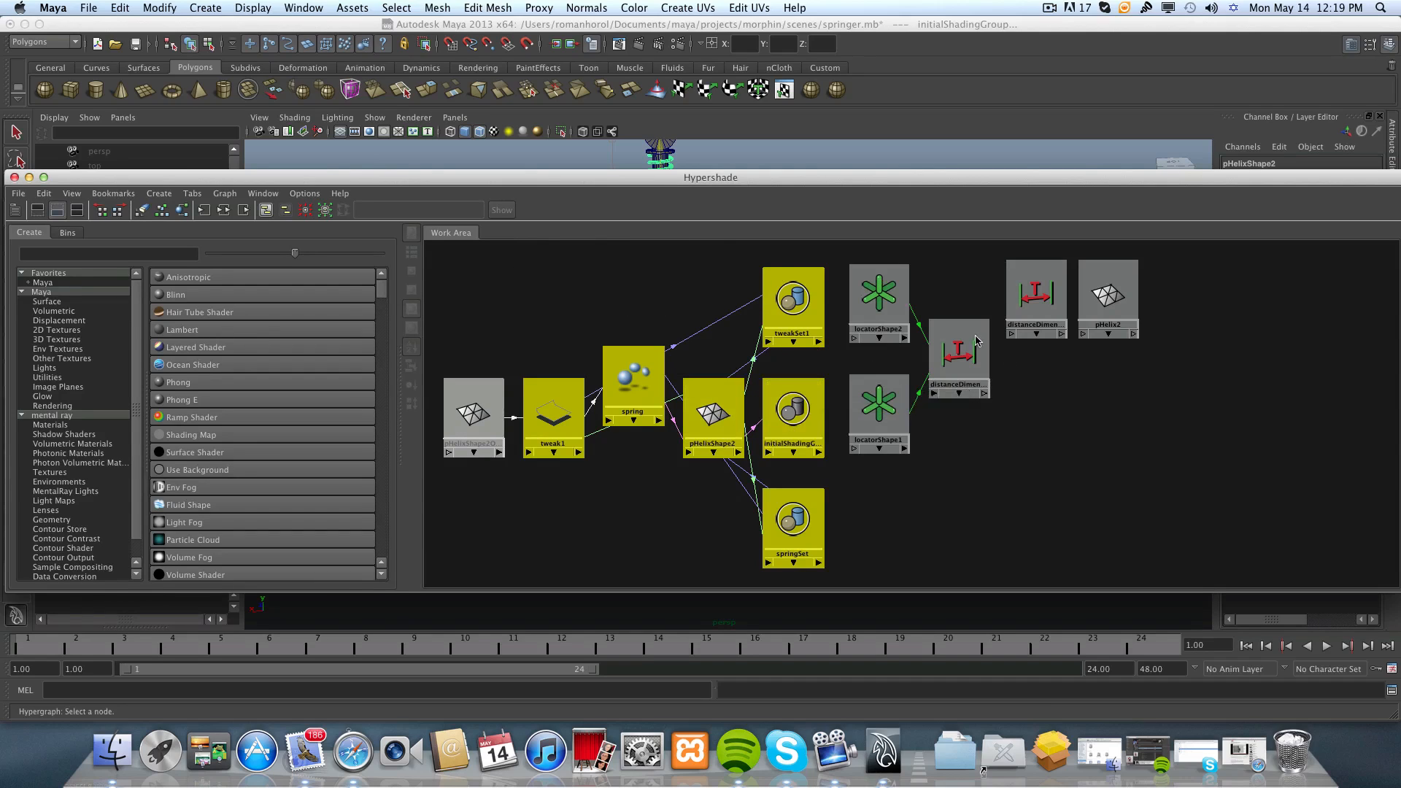
Separate the locator and distance dimension nodes from the helix spring's node network, leaving a wide gap between the two groups.
scroll(896, 421, down, 5)
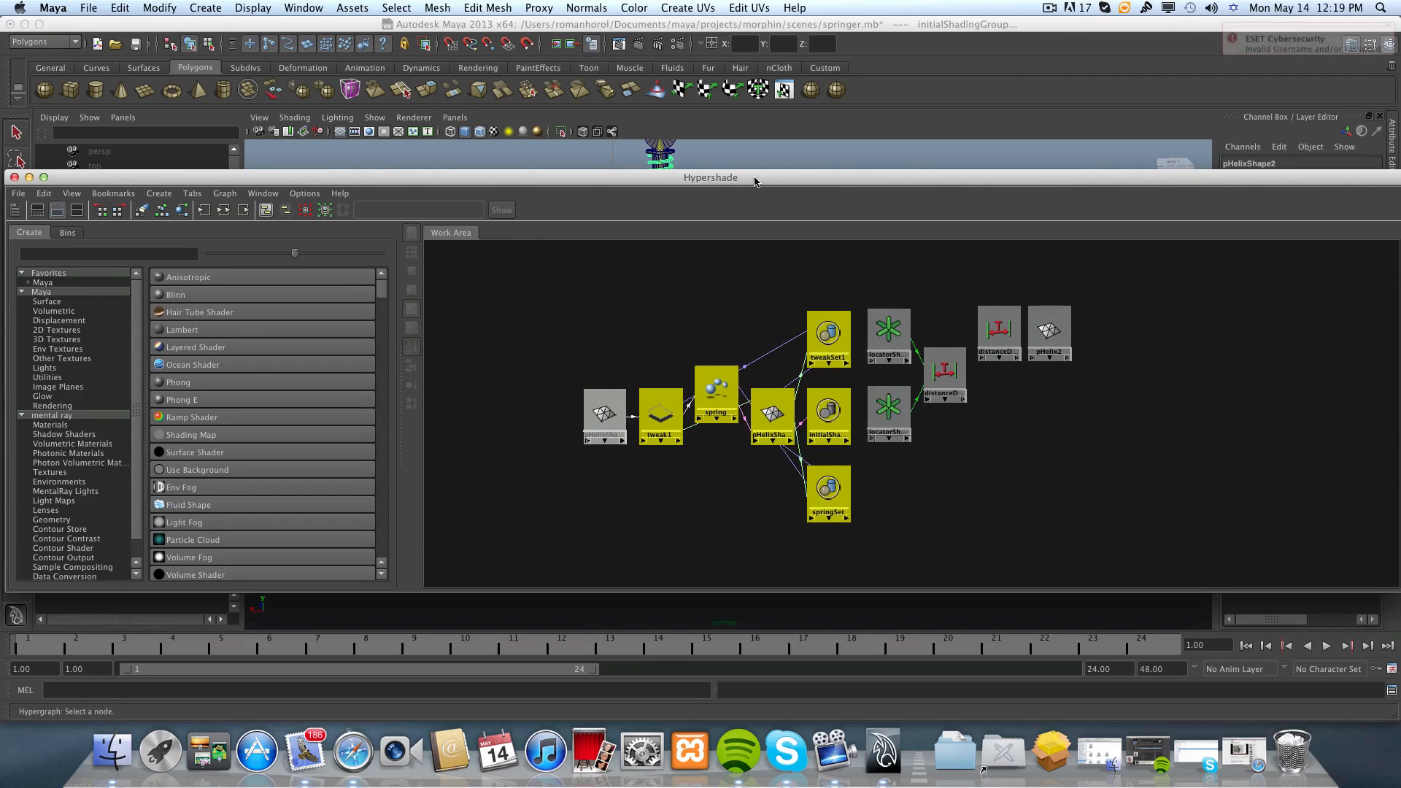
drag(755, 178, 736, 169)
scroll(897, 467, down, 3)
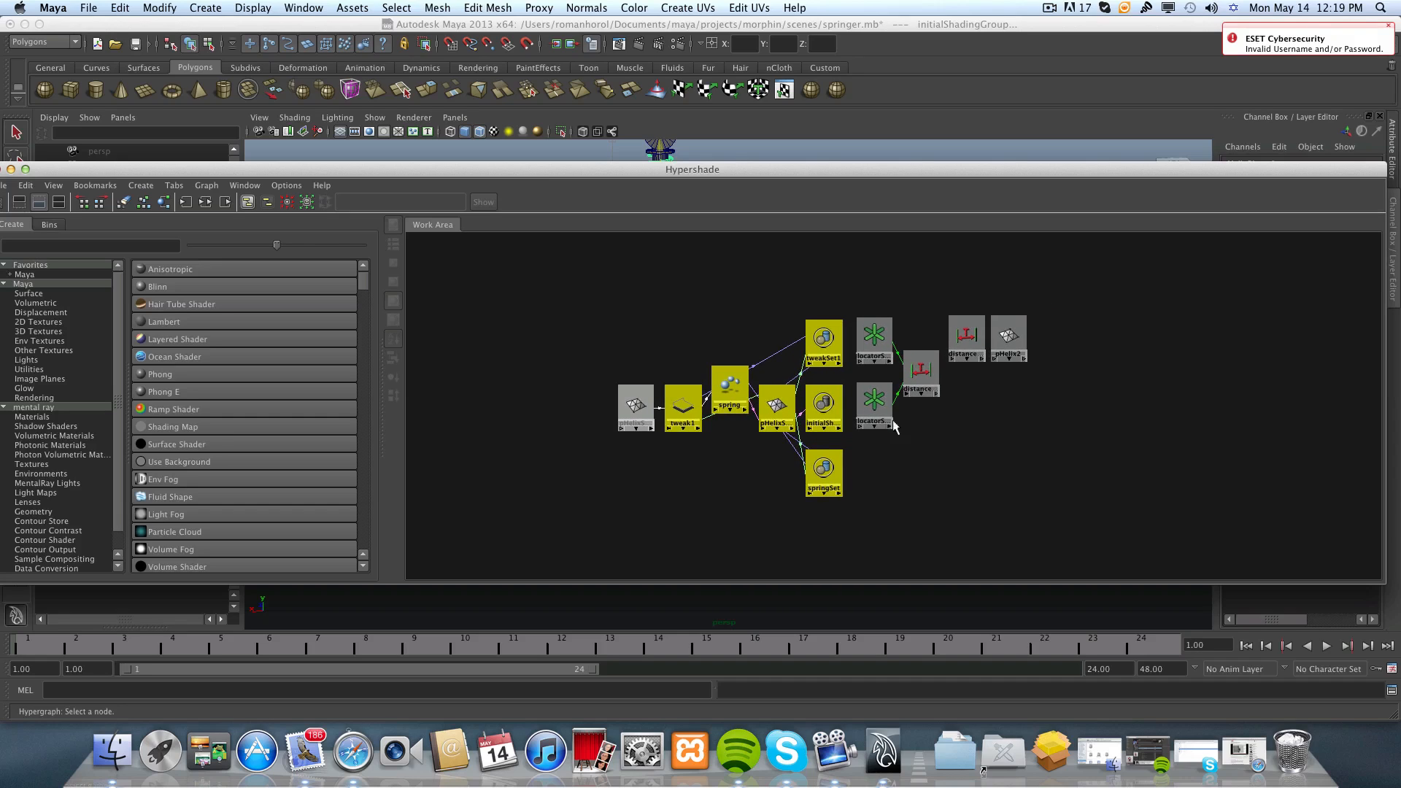
scroll(885, 457, down, 3)
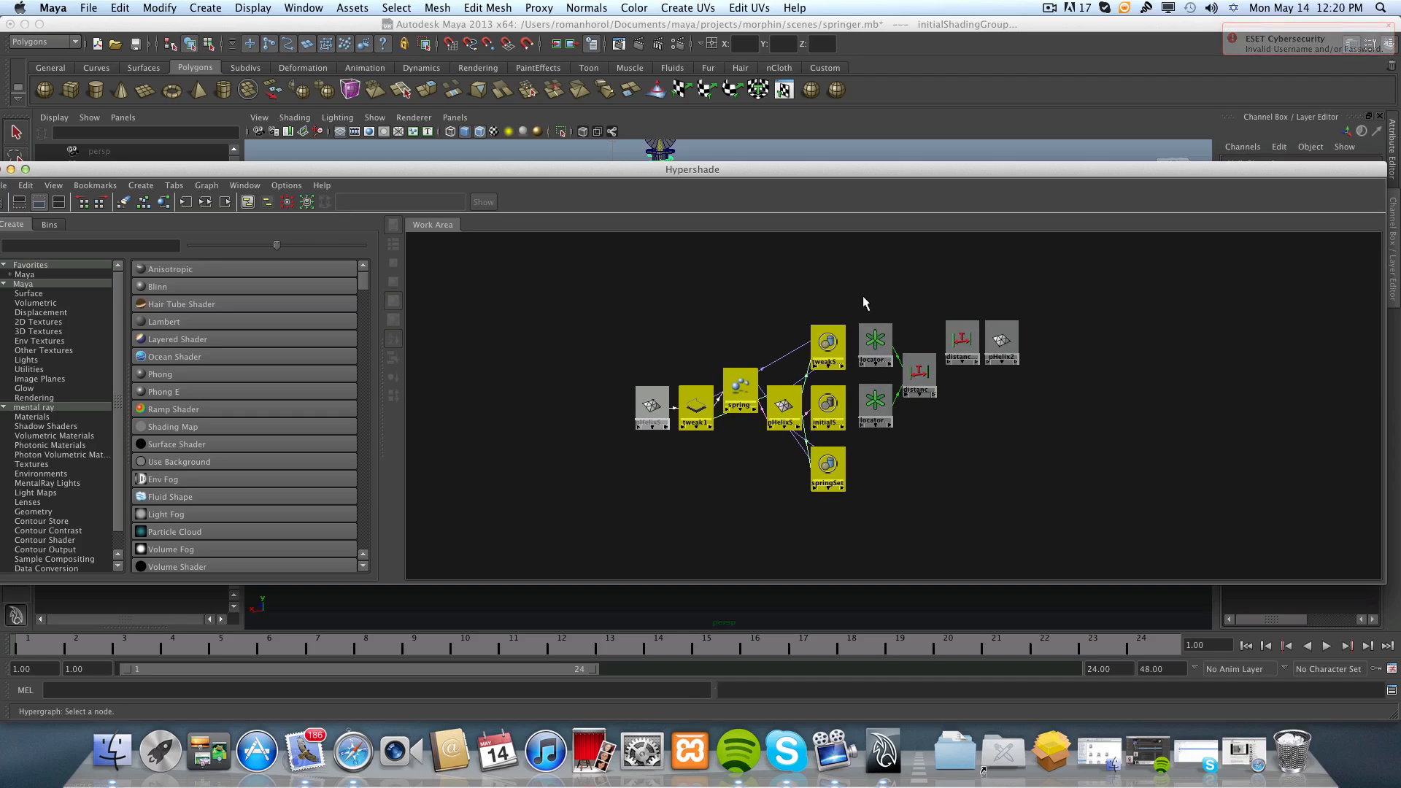
drag(862, 299, 1026, 464)
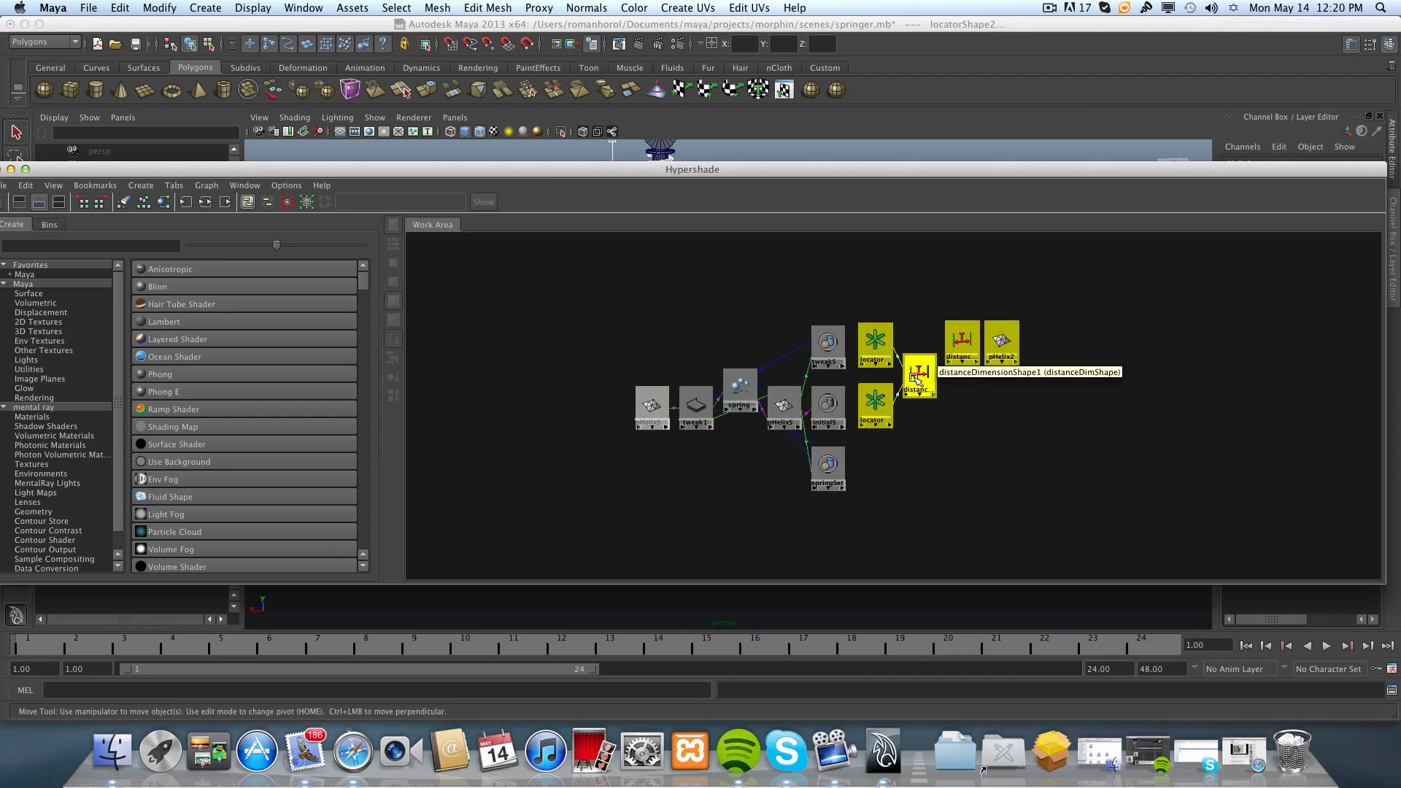
drag(913, 388, 1015, 369)
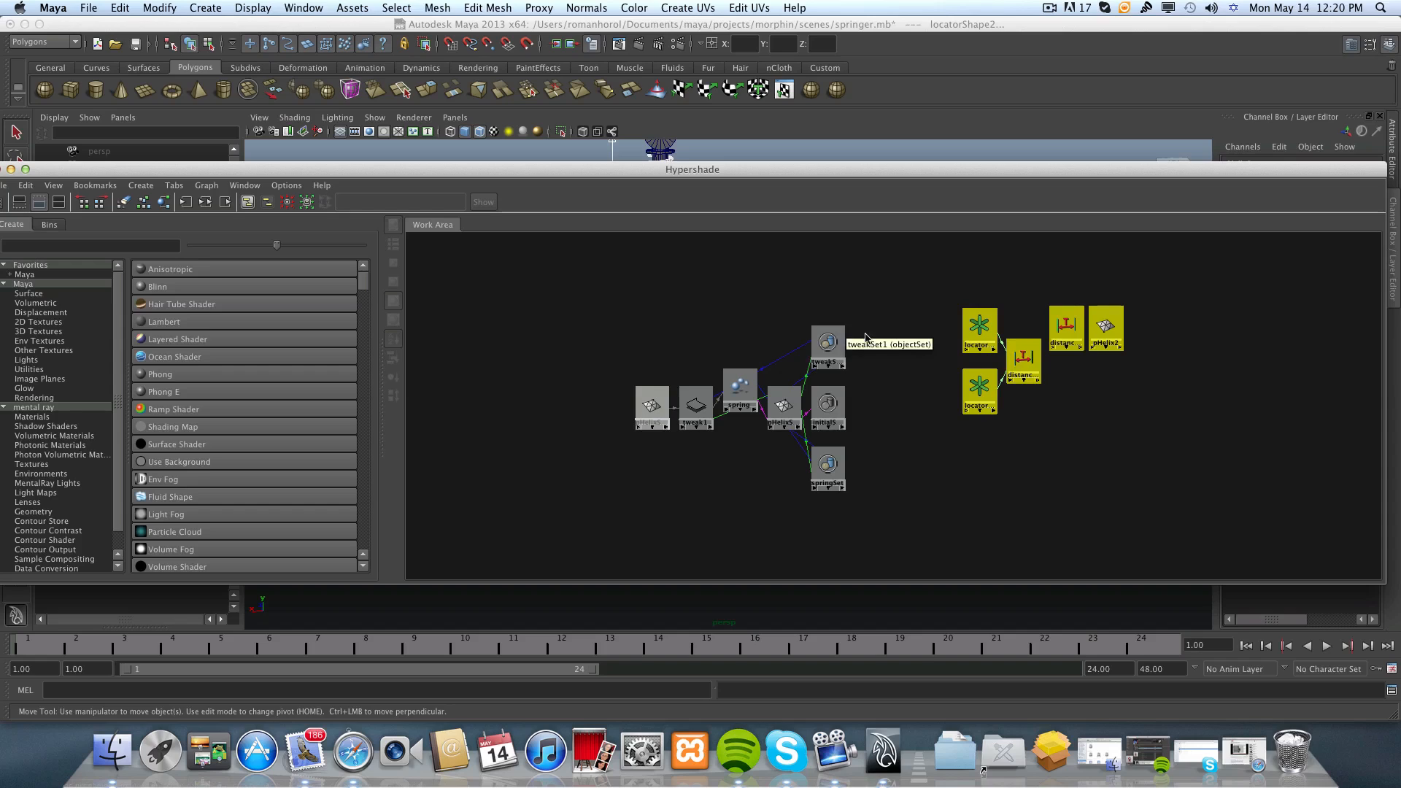
drag(863, 300, 620, 536)
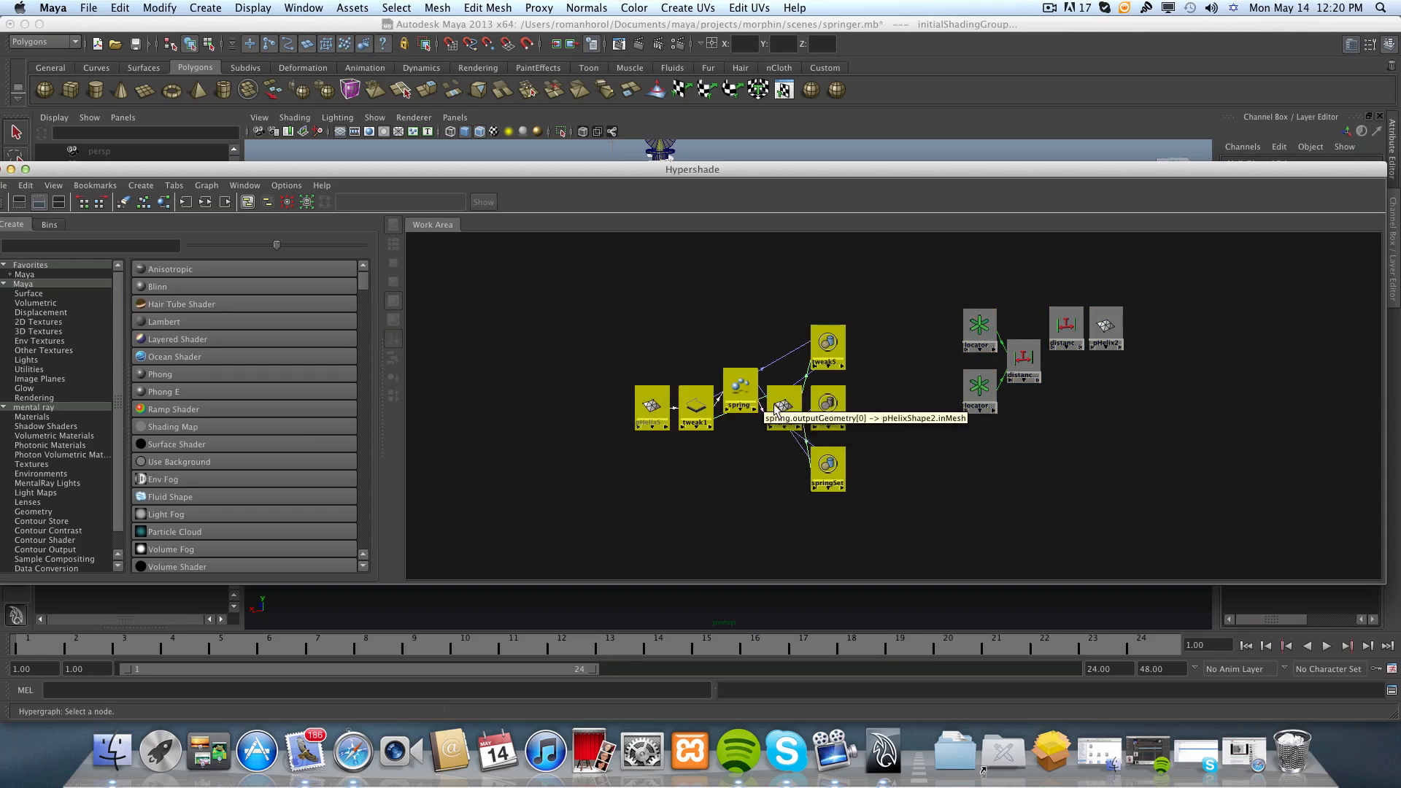
drag(782, 408, 682, 341)
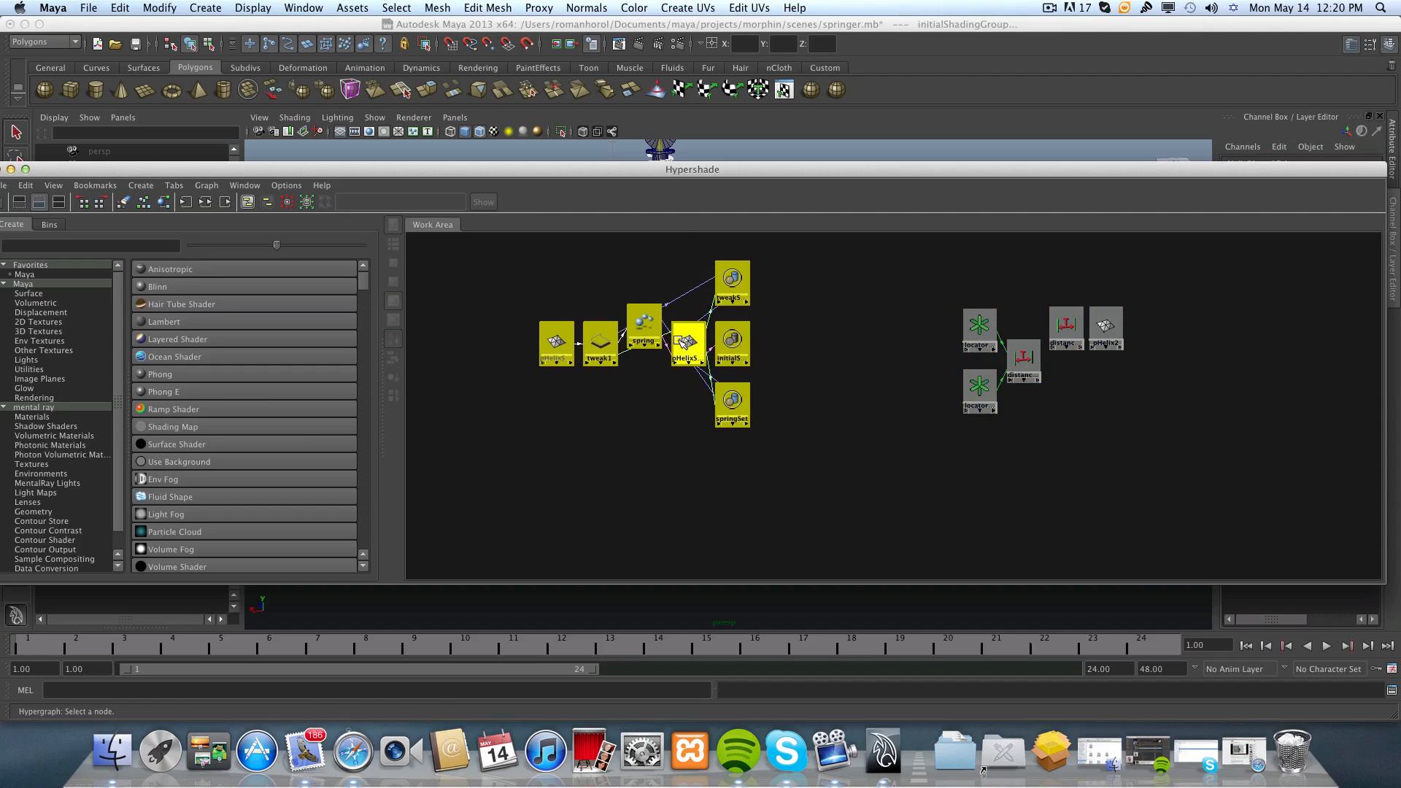
click(808, 372)
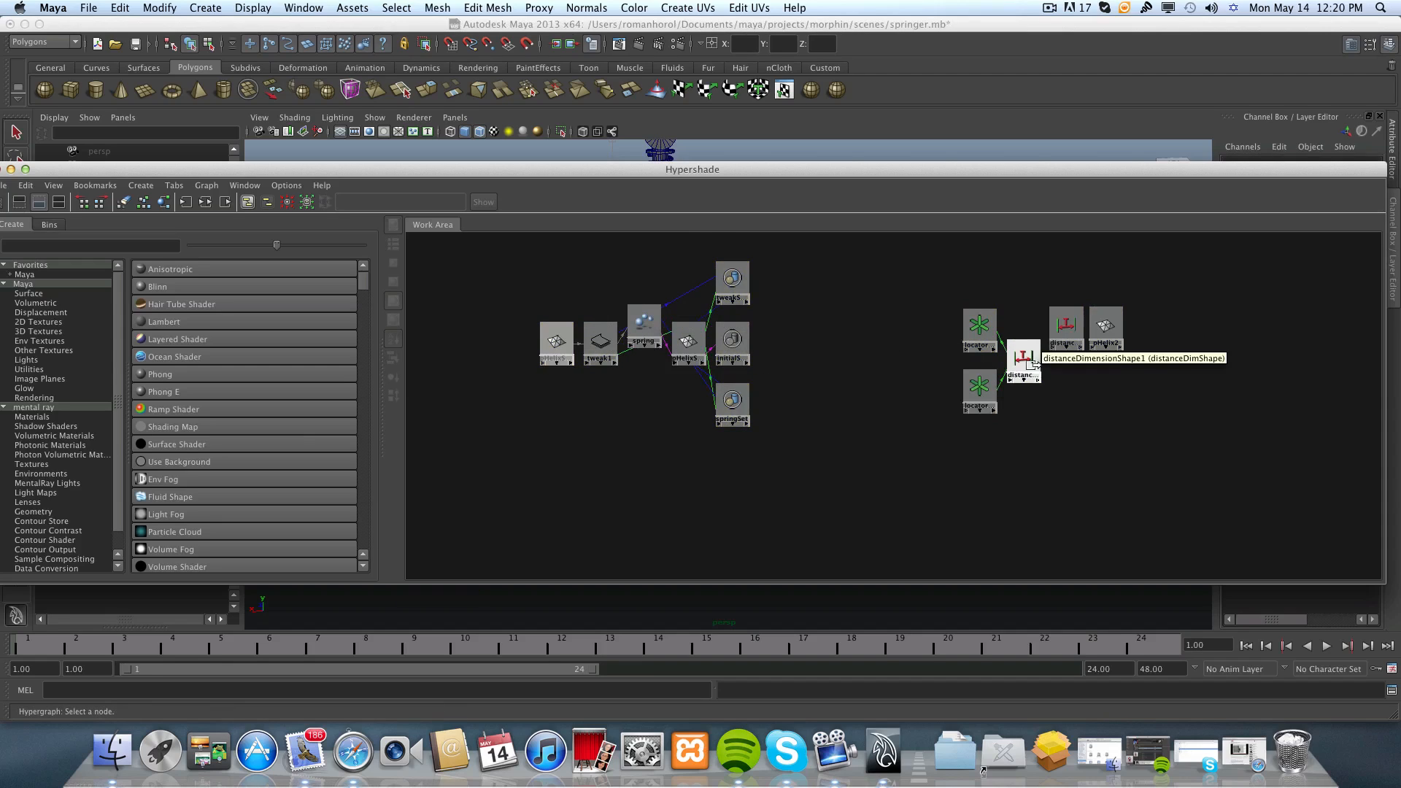
Pull the distanceDimensionShape1 node and the spring blend shape node out of their networks and place them side by side below, with space between.
drag(1028, 380, 905, 484)
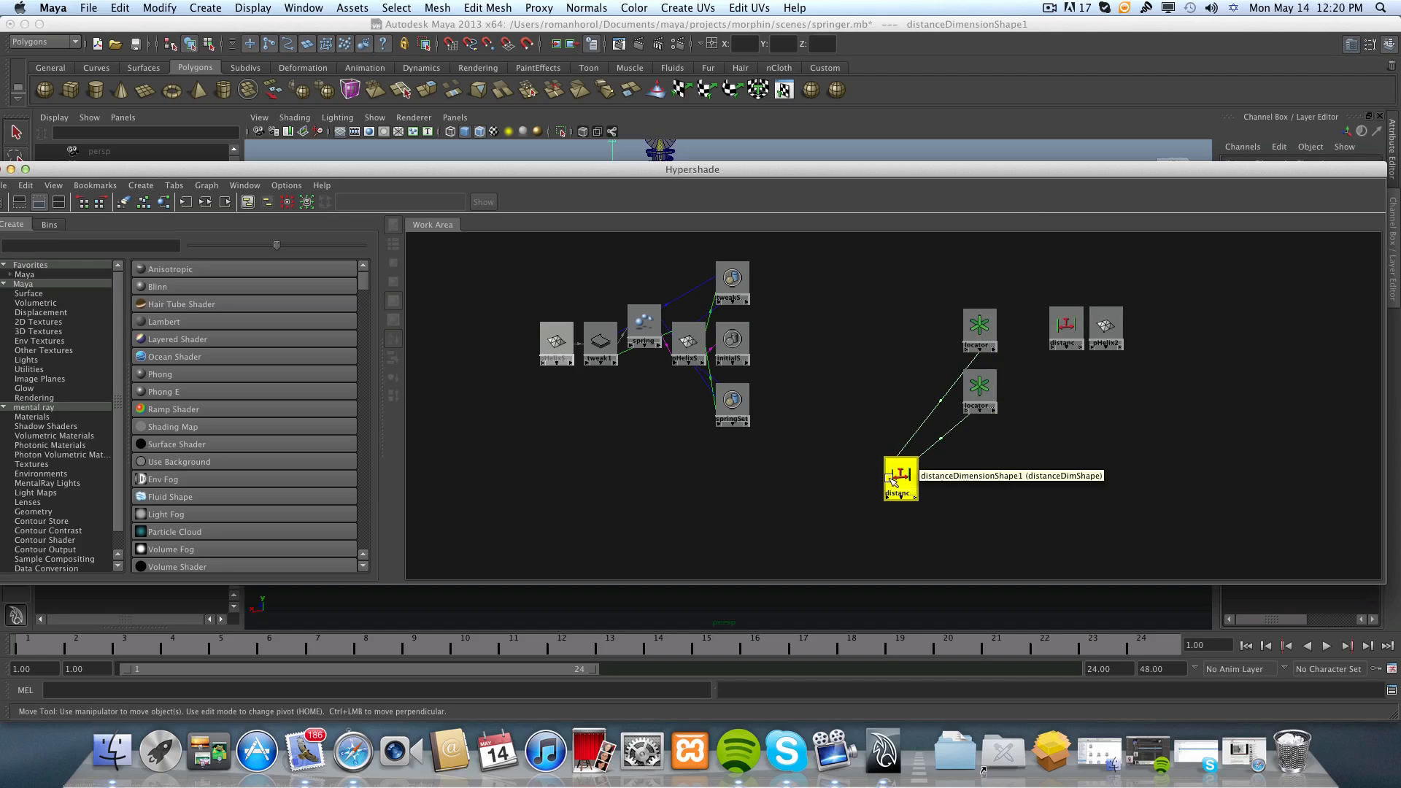
drag(899, 476, 916, 479)
middle_drag(644, 324, 650, 340)
mouse_move(647, 340)
mouse_down()
mouse_move(639, 394)
mouse_move(656, 406)
mouse_move(649, 343)
mouse_up()
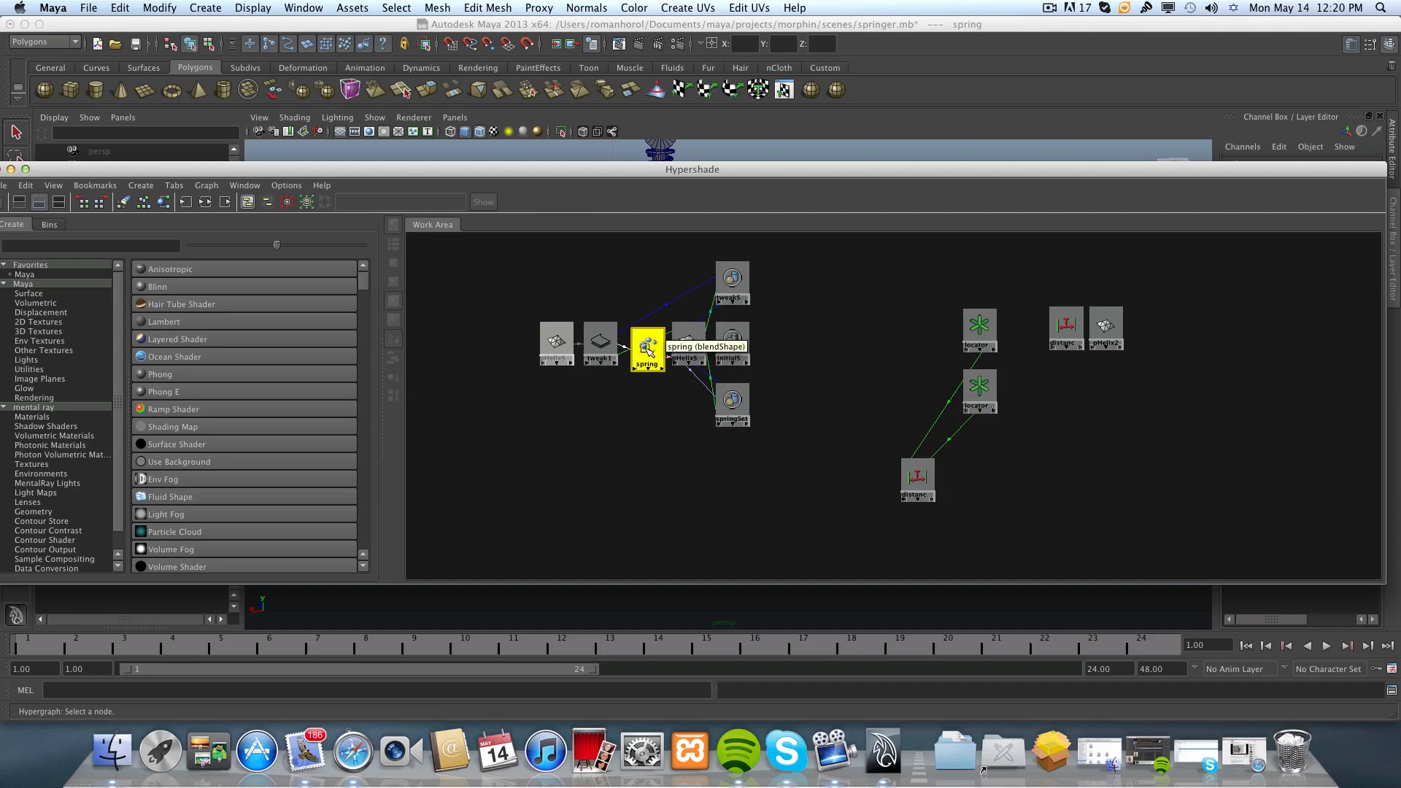
drag(647, 348, 763, 484)
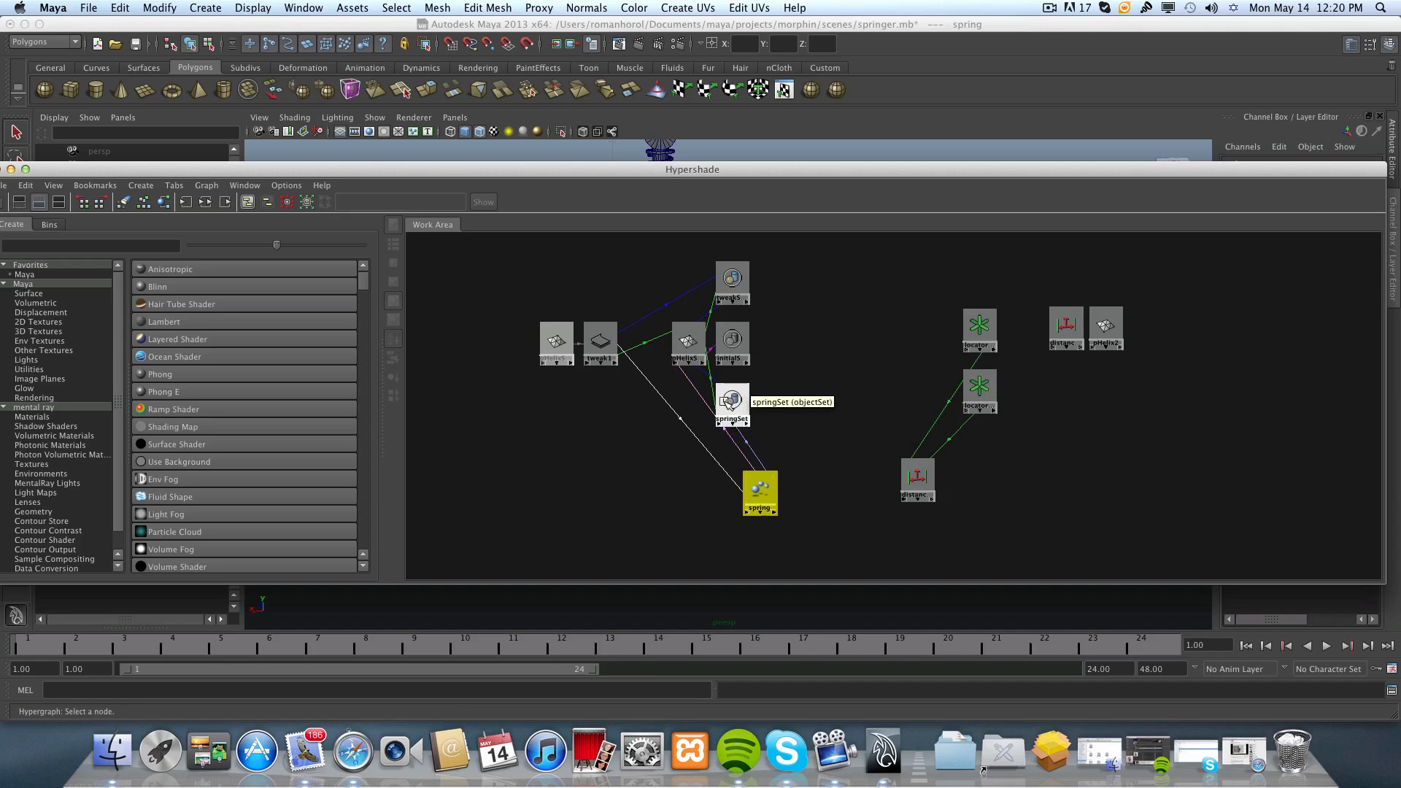
mouse_move(766, 494)
mouse_down()
mouse_move(772, 479)
mouse_move(788, 488)
mouse_up()
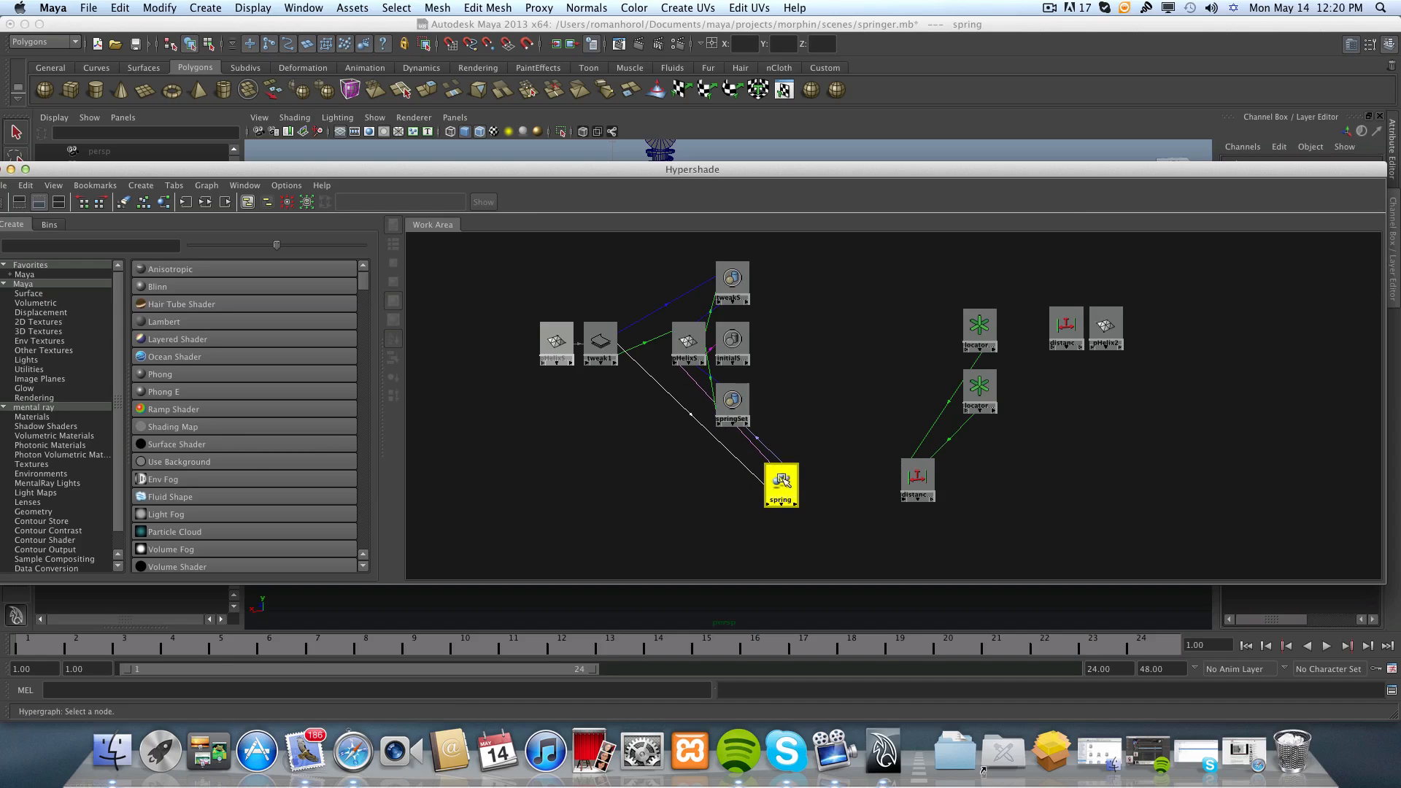
scroll(779, 498, up, 2)
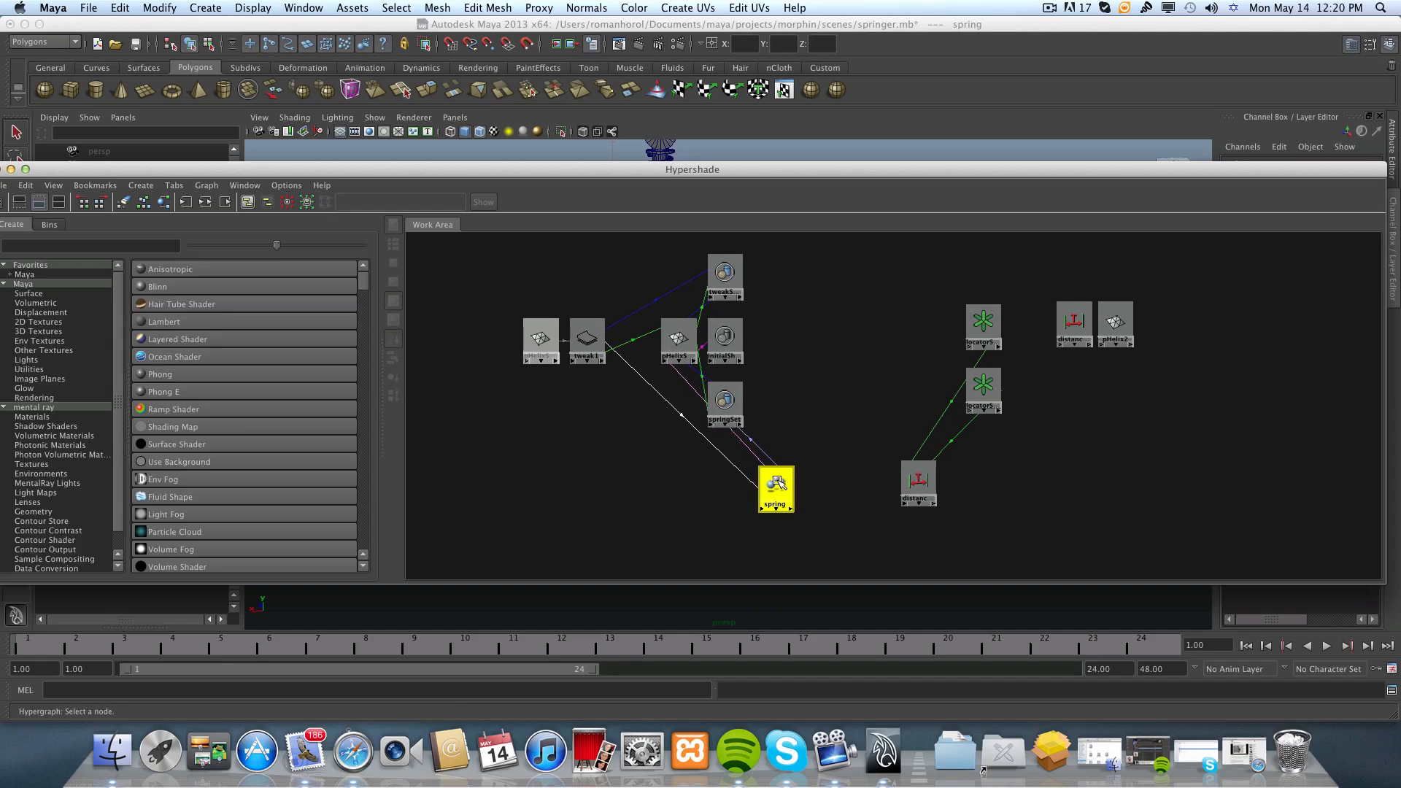
scroll(780, 497, down, 1)
mouse_move(780, 483)
mouse_down()
mouse_move(802, 478)
mouse_move(785, 475)
mouse_up()
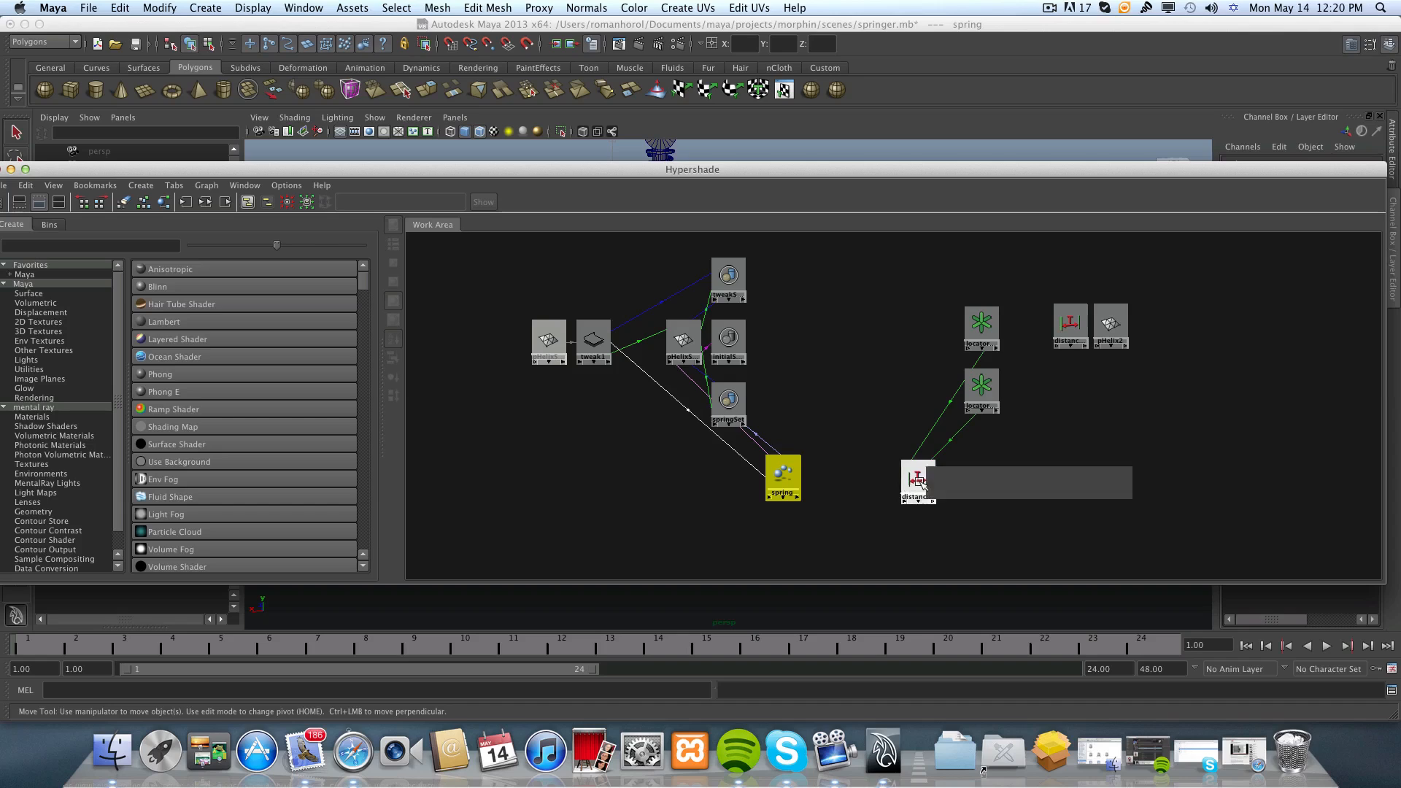
drag(920, 488, 943, 494)
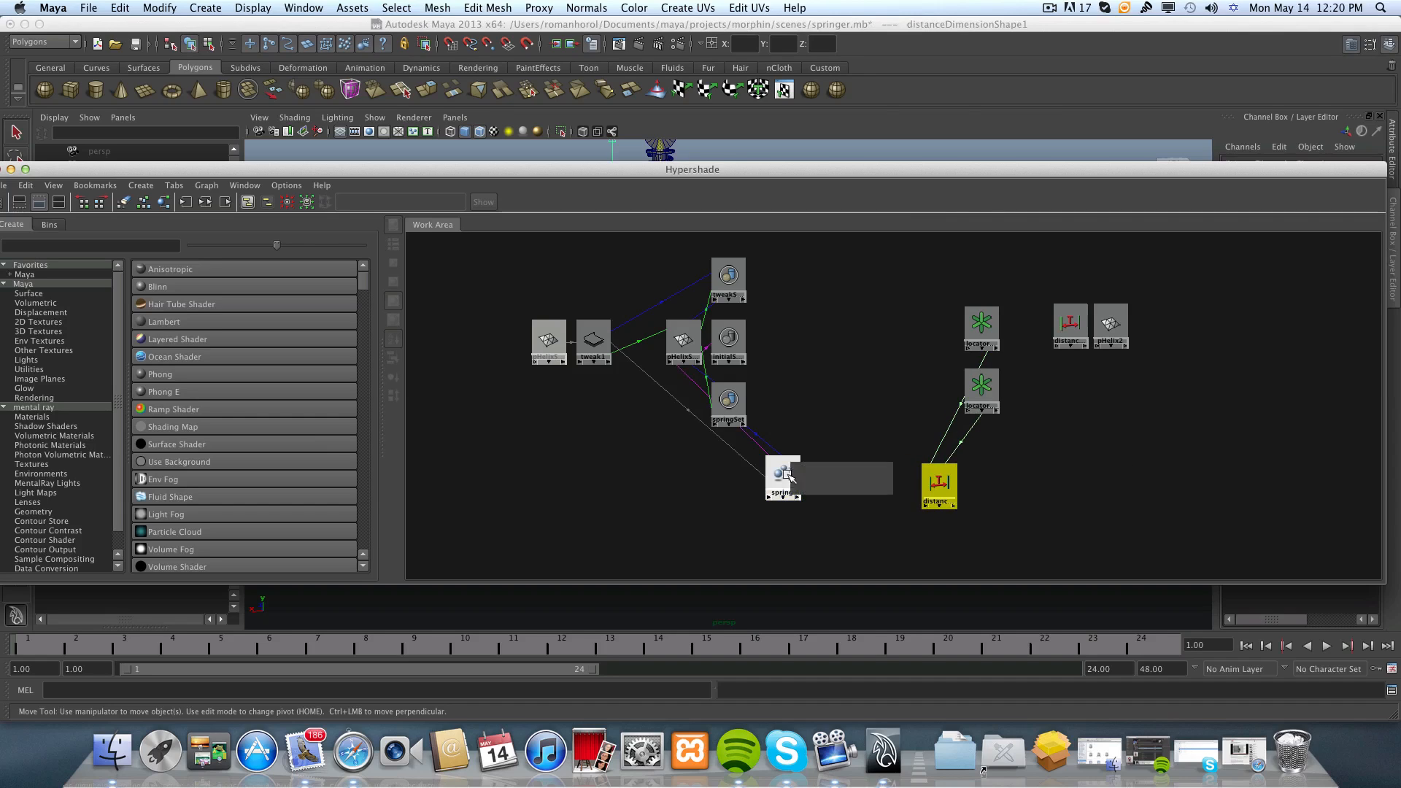
drag(786, 480, 794, 481)
Create a Set Range utility node and place it between the spring blend shape node and the distanceDimensionShape1 node.
drag(267, 172, 288, 162)
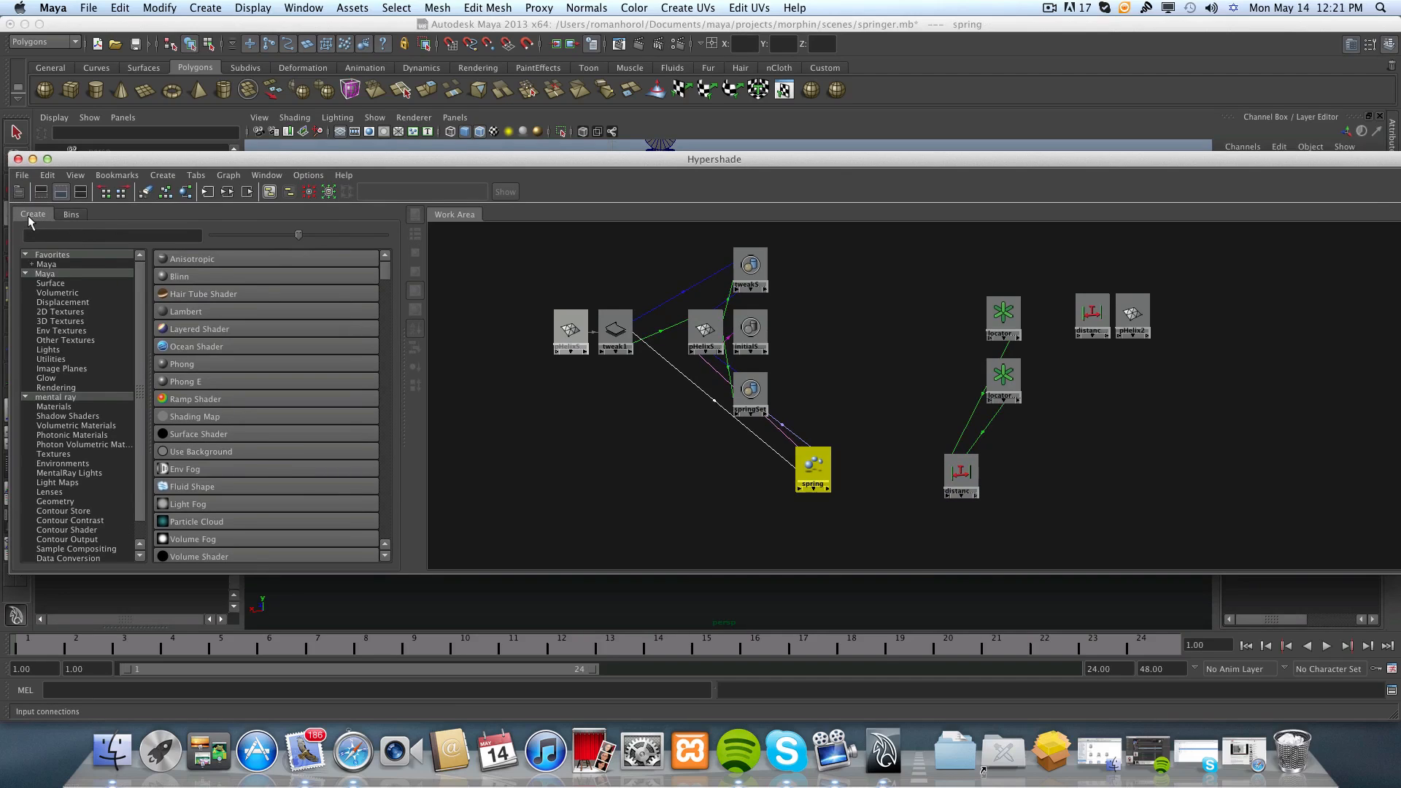
click(51, 235)
text(set)
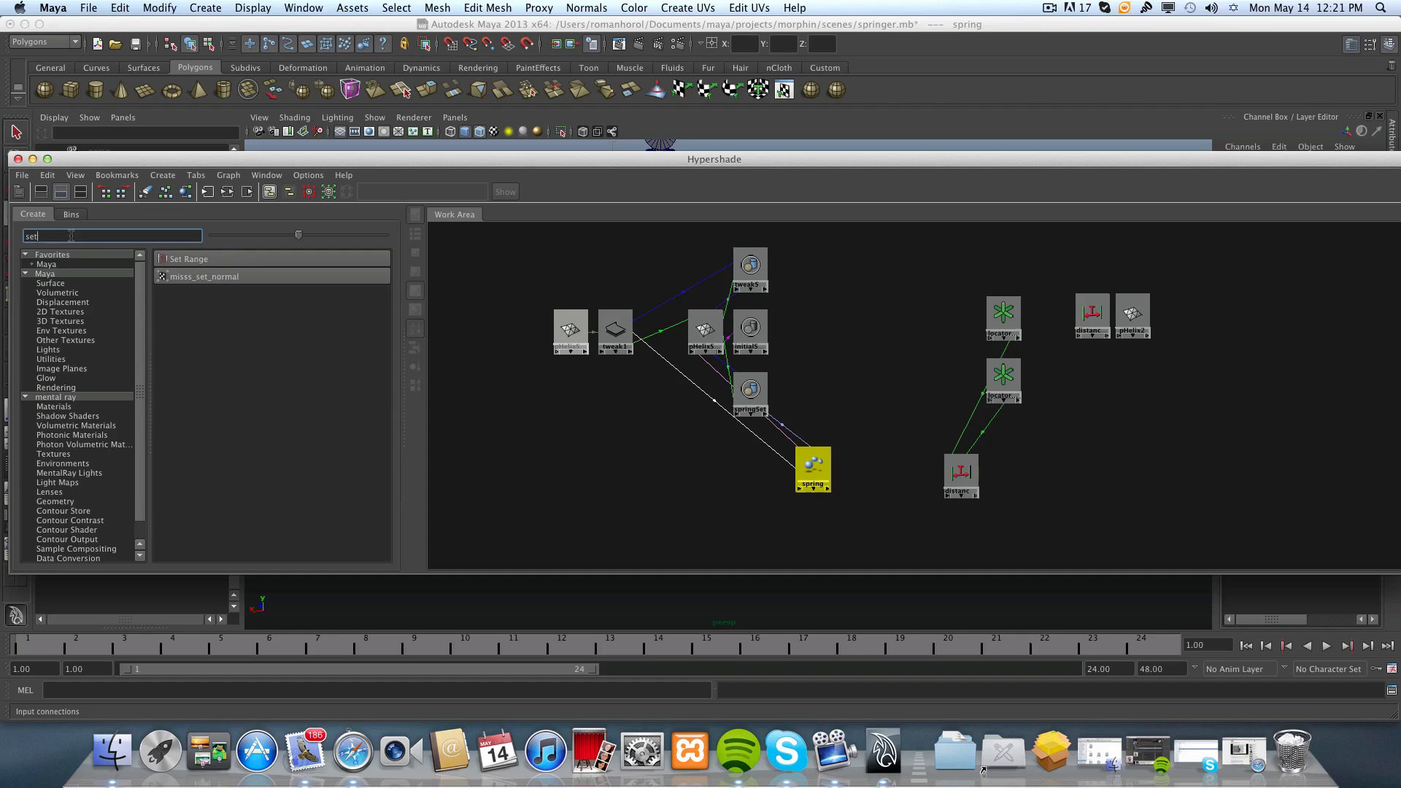
click(204, 263)
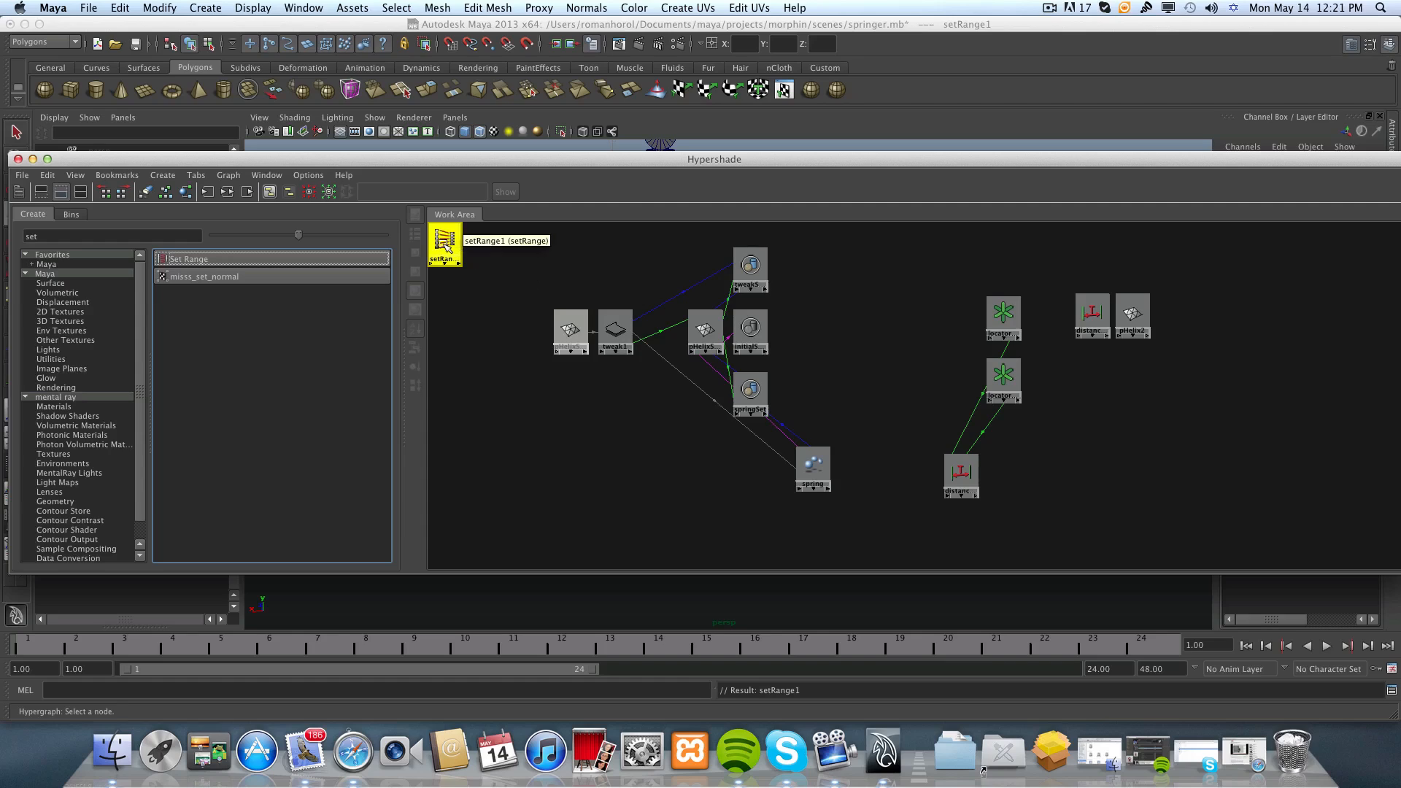
drag(456, 257, 889, 492)
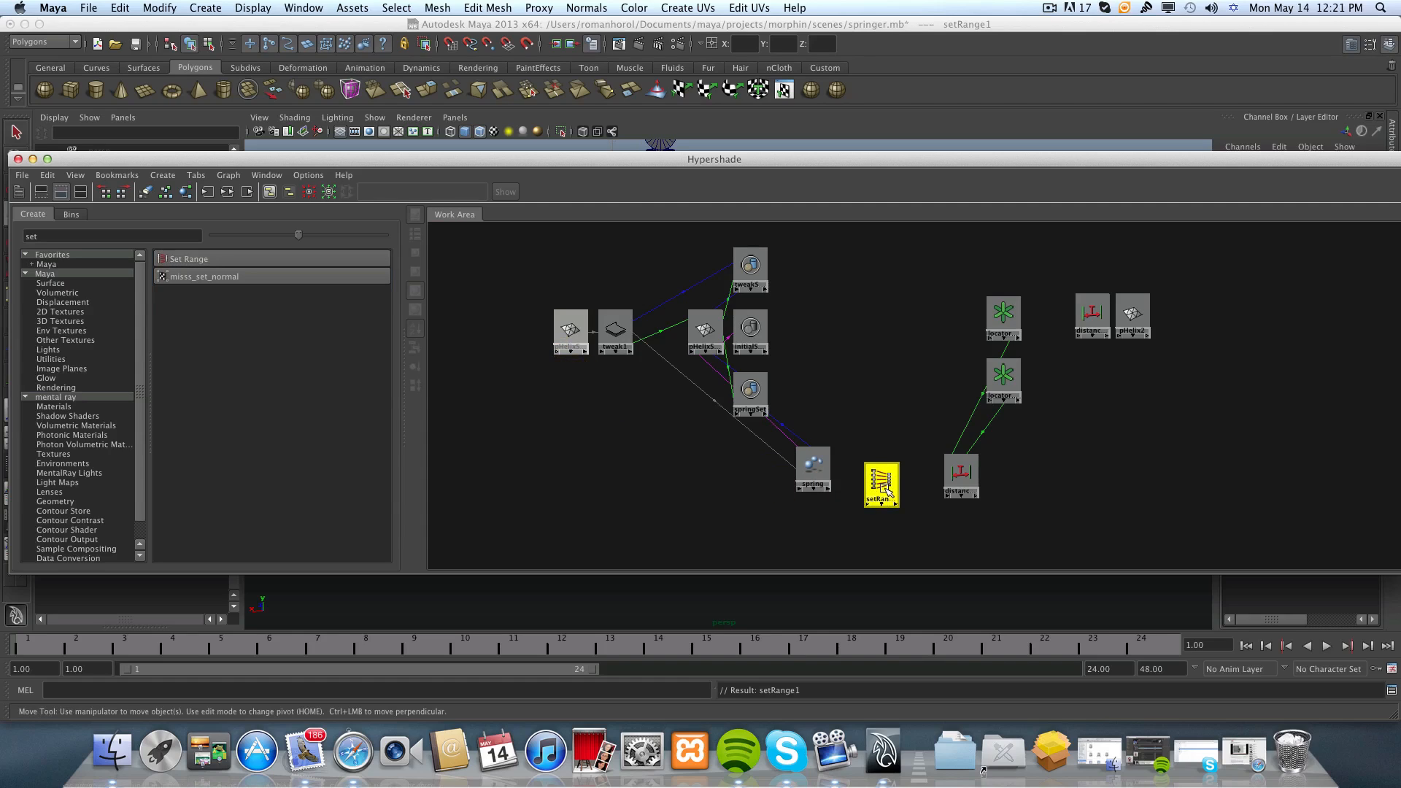
drag(880, 476, 887, 482)
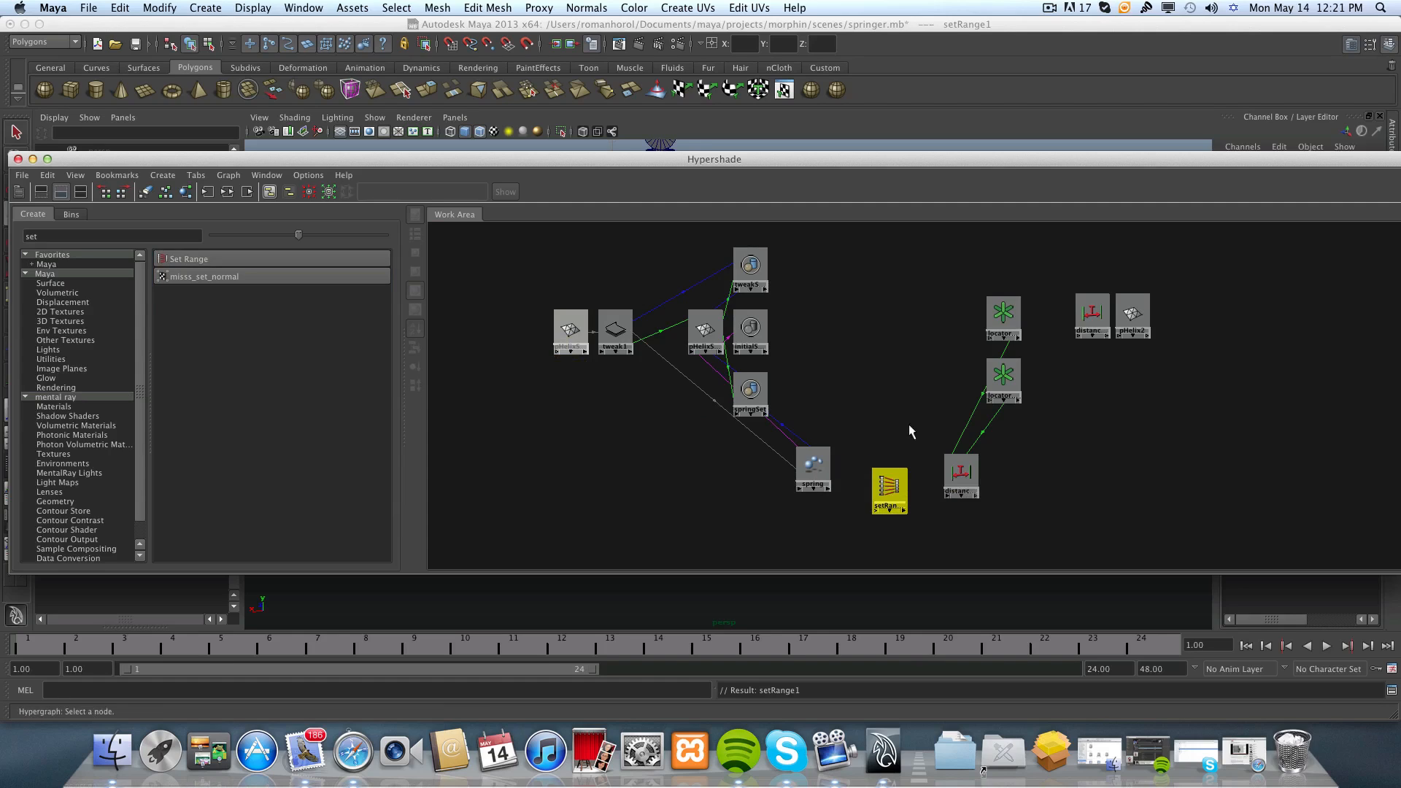
Open the Connection Editor from distanceDimensionShape1 to the Set Range node and bring its distance output into view.
drag(693, 163, 602, 154)
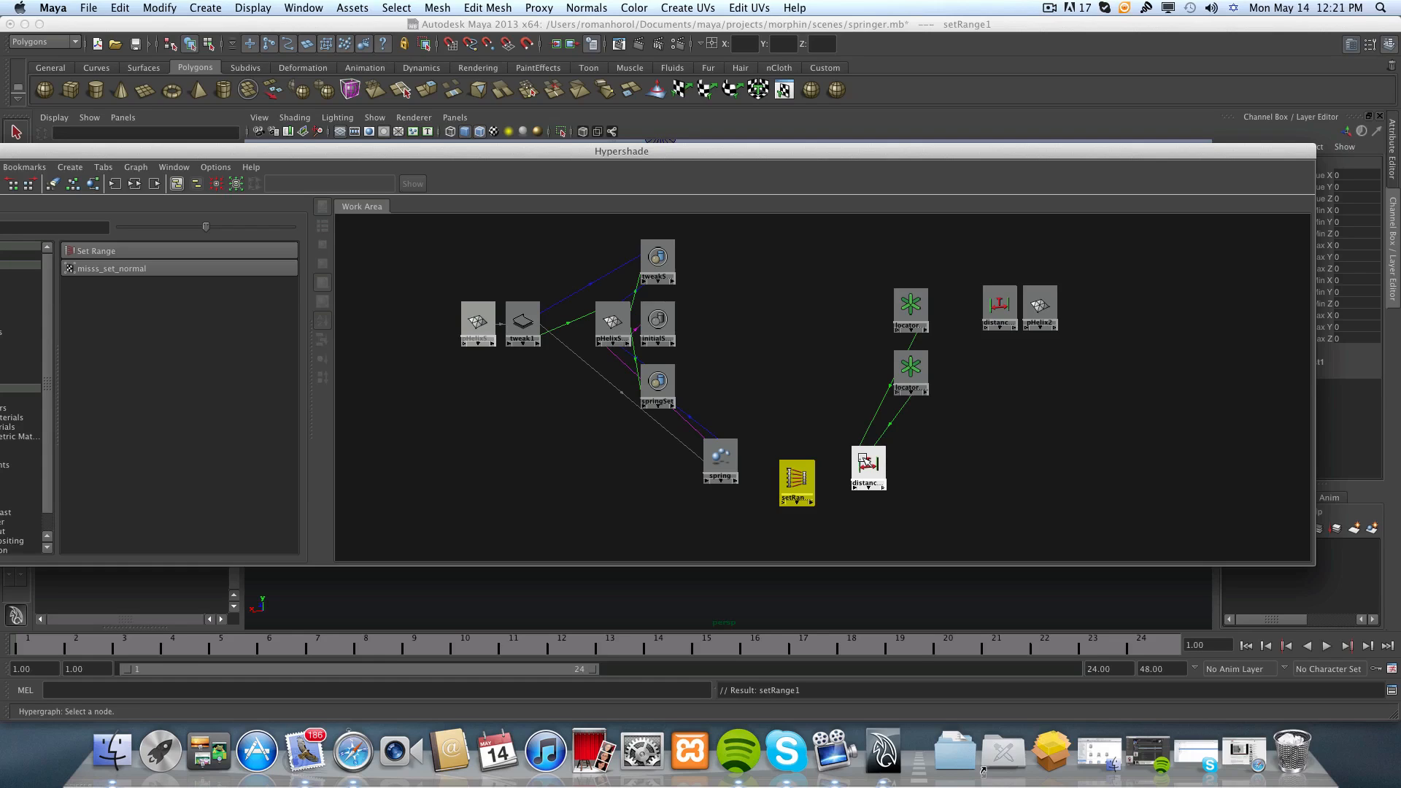
scroll(863, 476, up, 1)
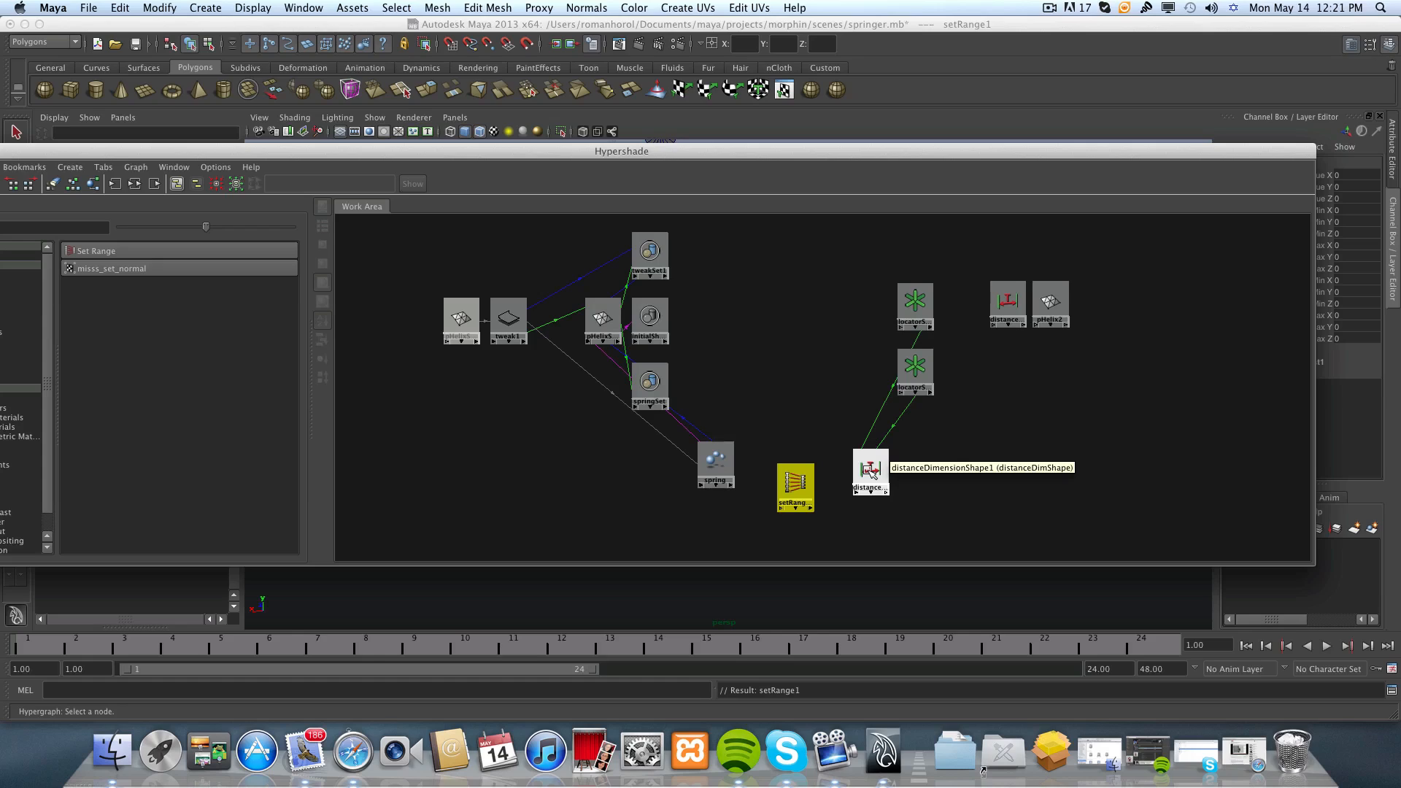
drag(864, 471, 868, 461)
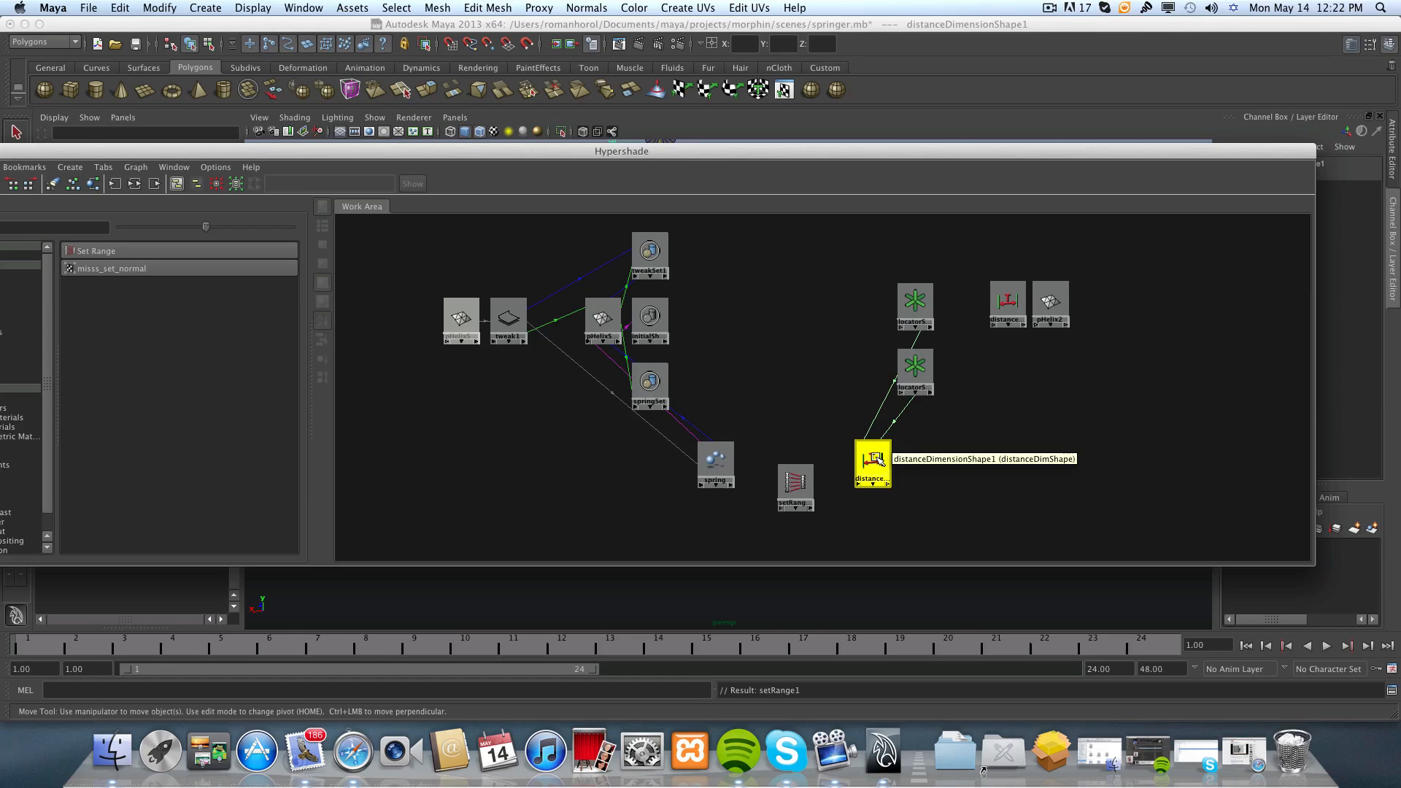
middle_drag(879, 460, 790, 485)
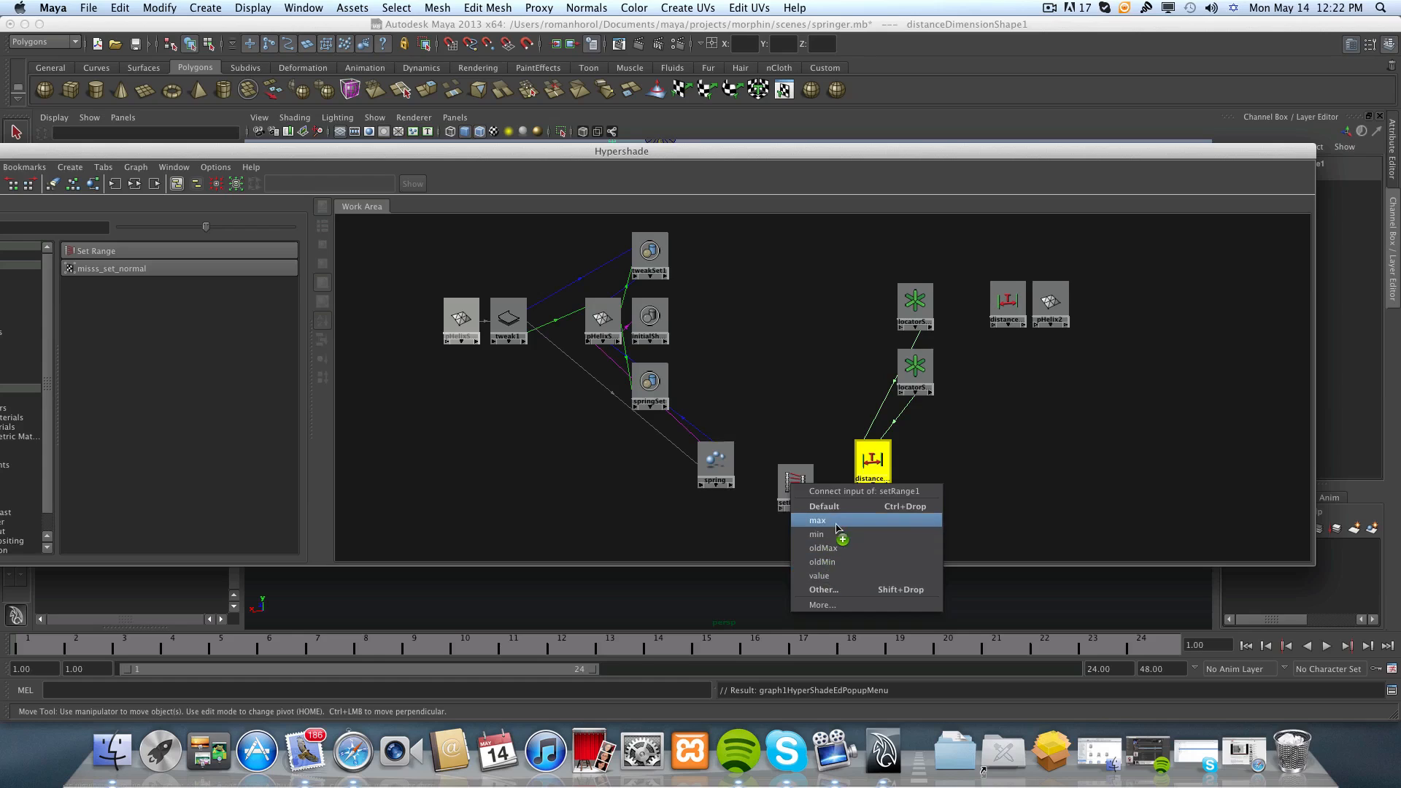
click(824, 589)
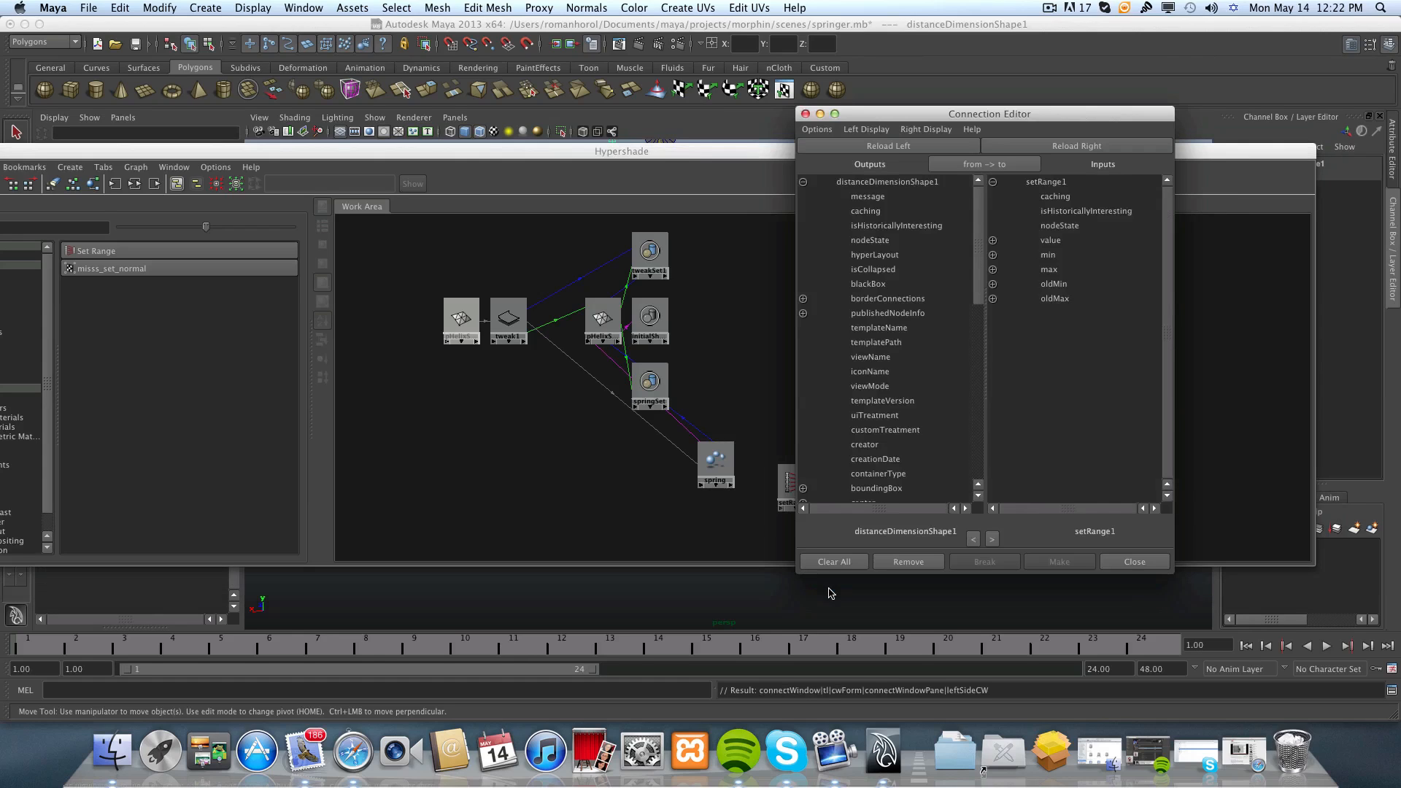
drag(876, 117, 520, 127)
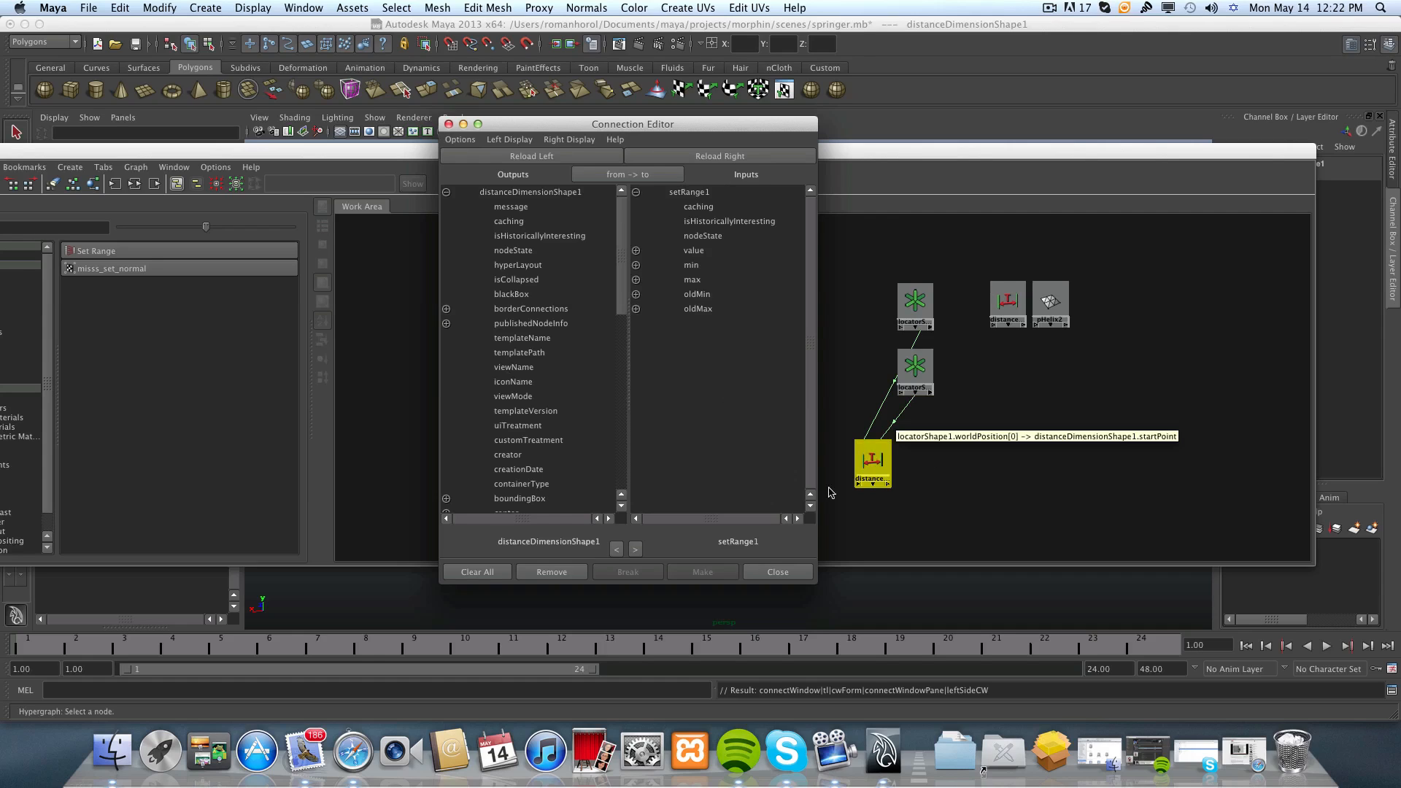
scroll(594, 422, down, 10)
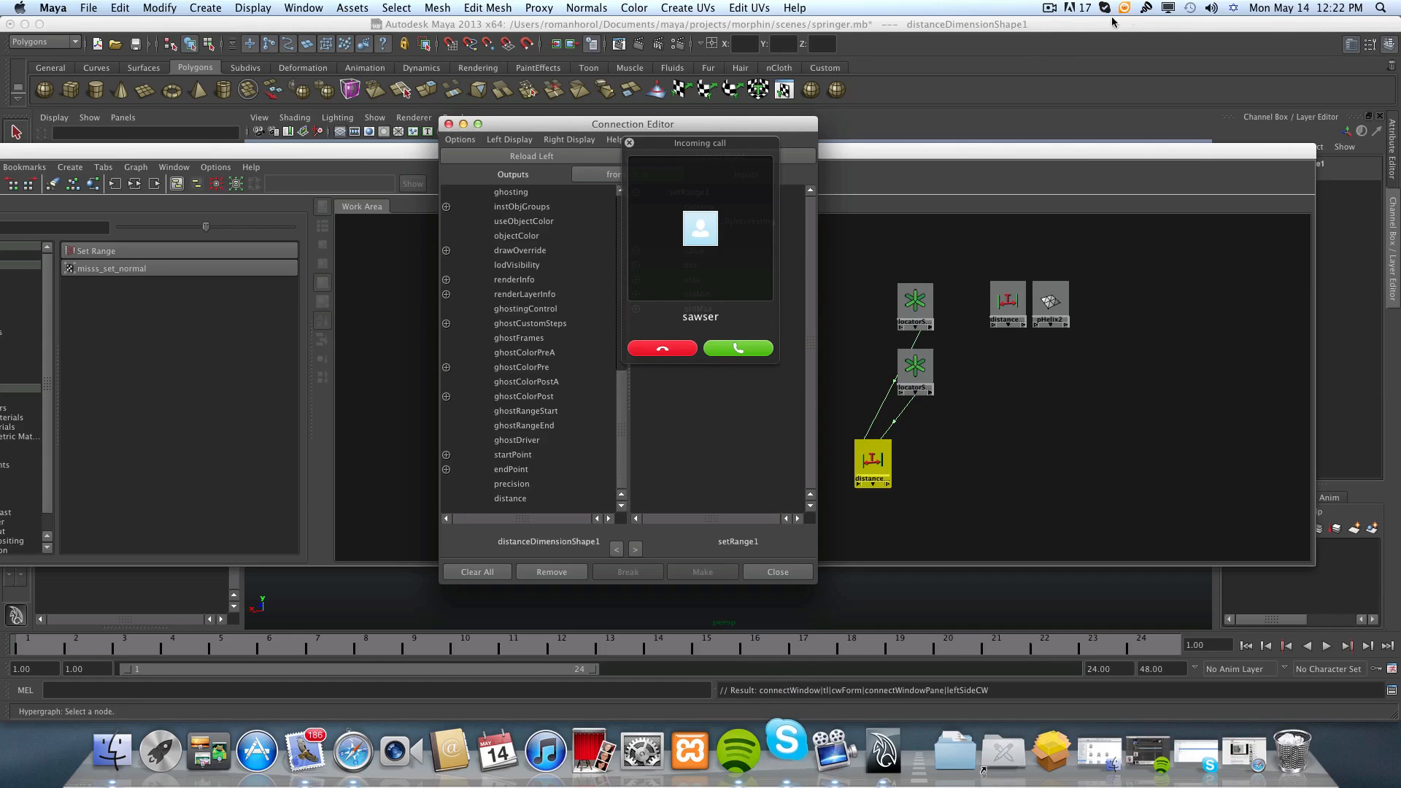
click(1051, 9)
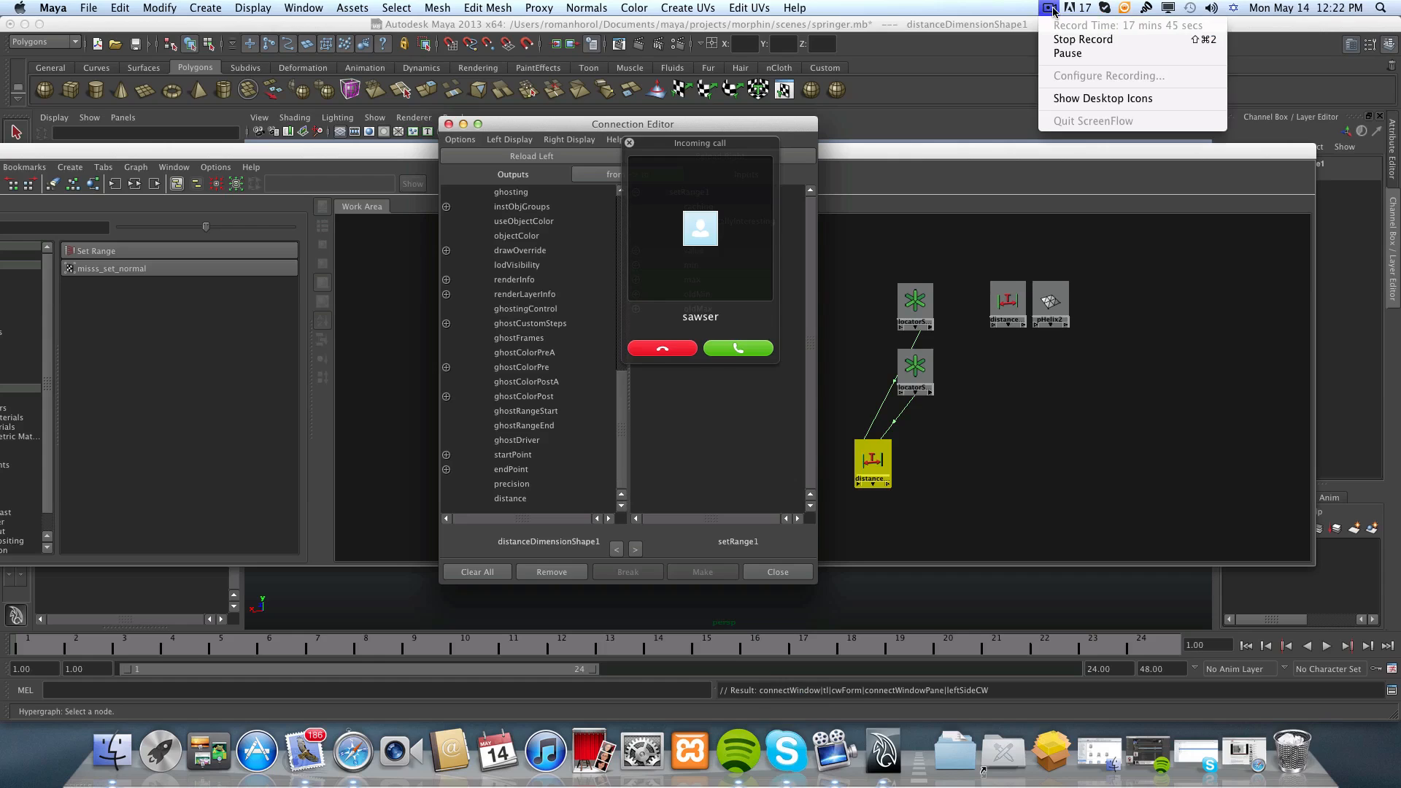
click(1072, 53)
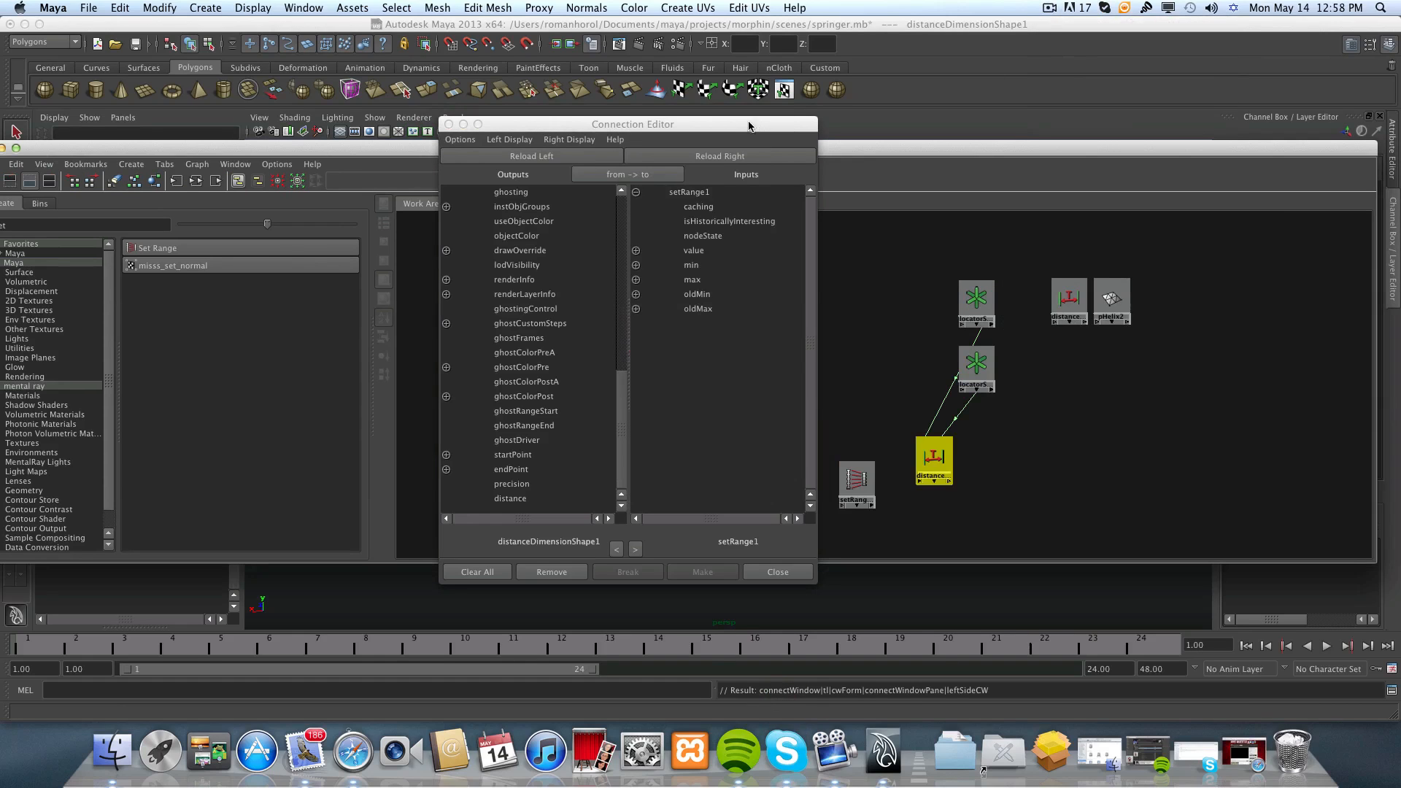
Connect distanceDimensionShape1's distance output to the Set Range node's valueX input and close the Connection Editor.
drag(741, 130, 708, 109)
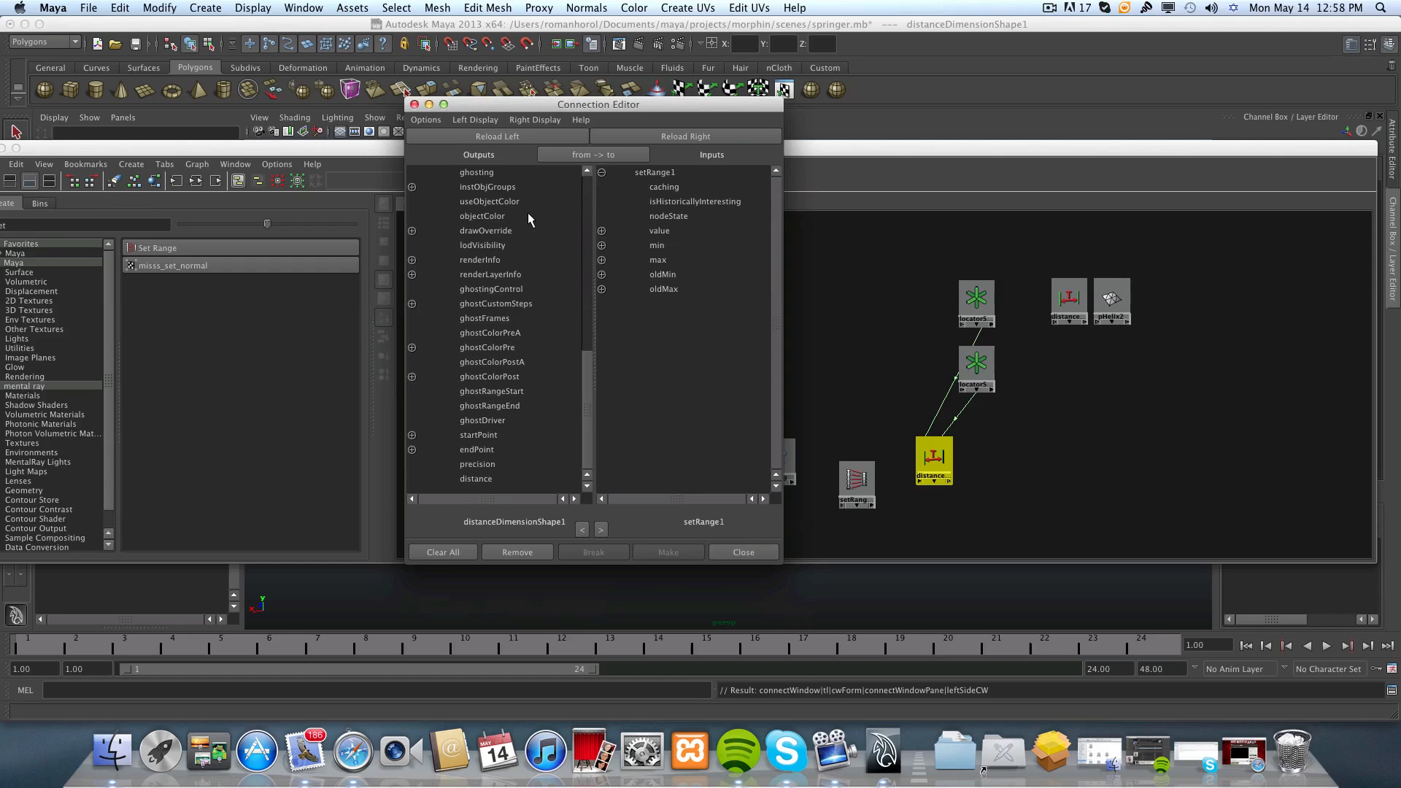
drag(514, 104, 524, 100)
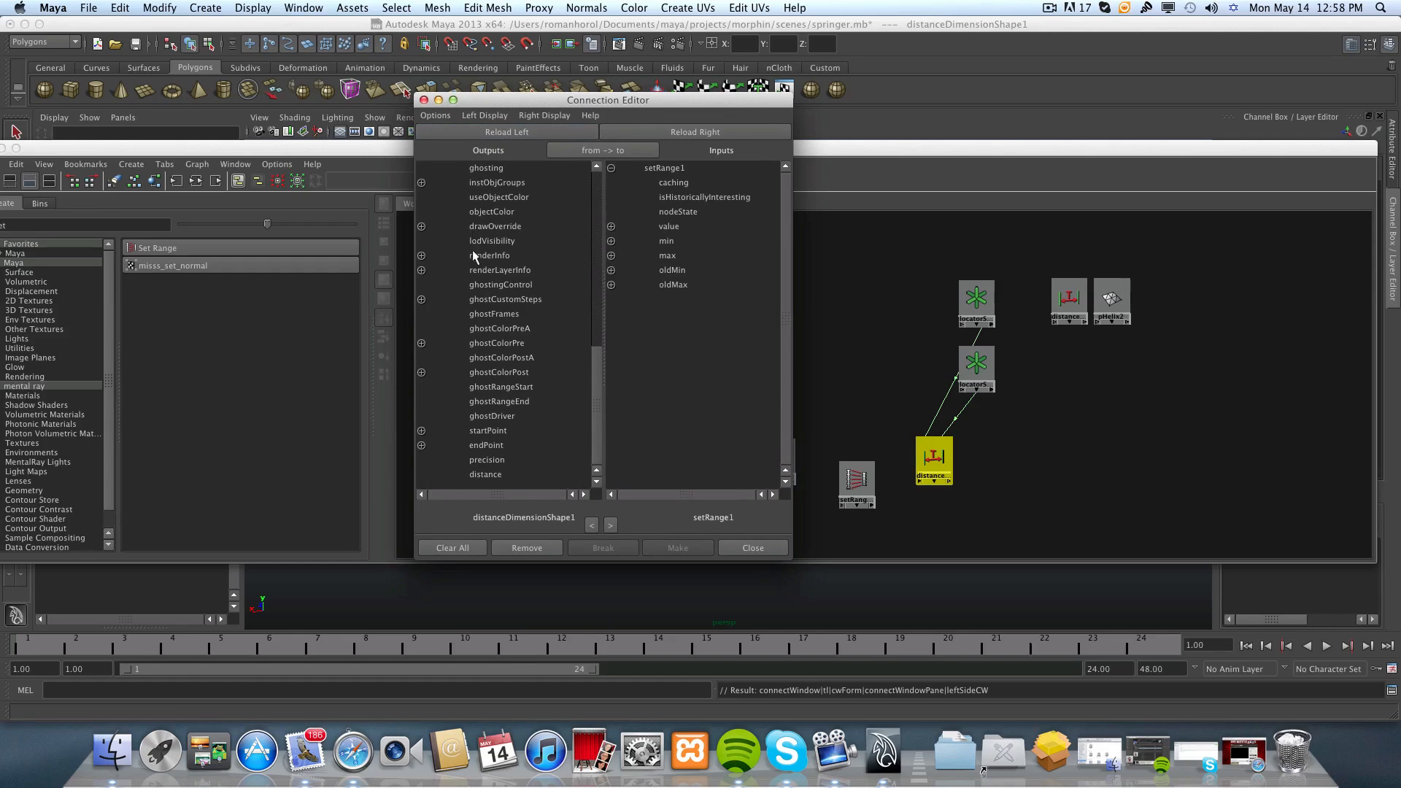
click(480, 474)
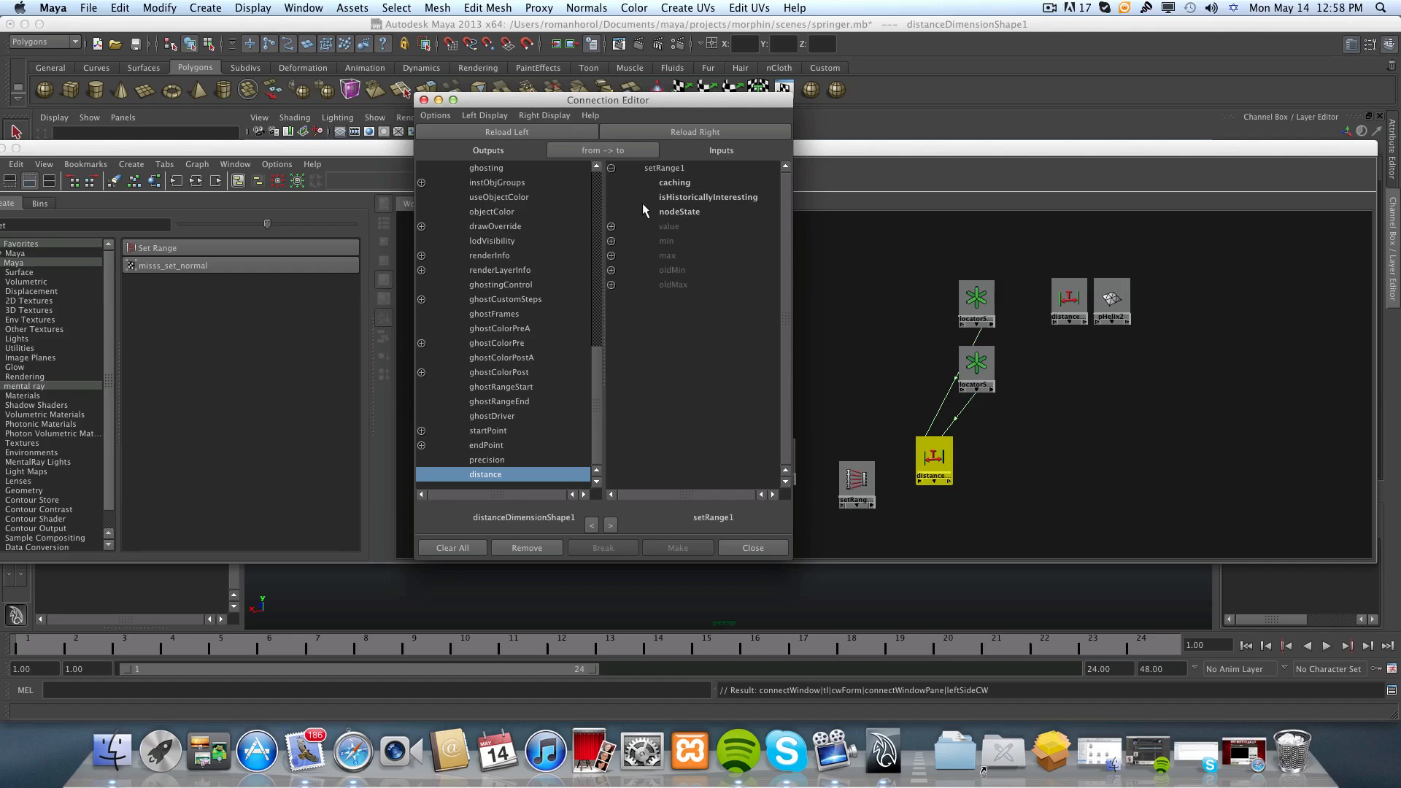
click(611, 226)
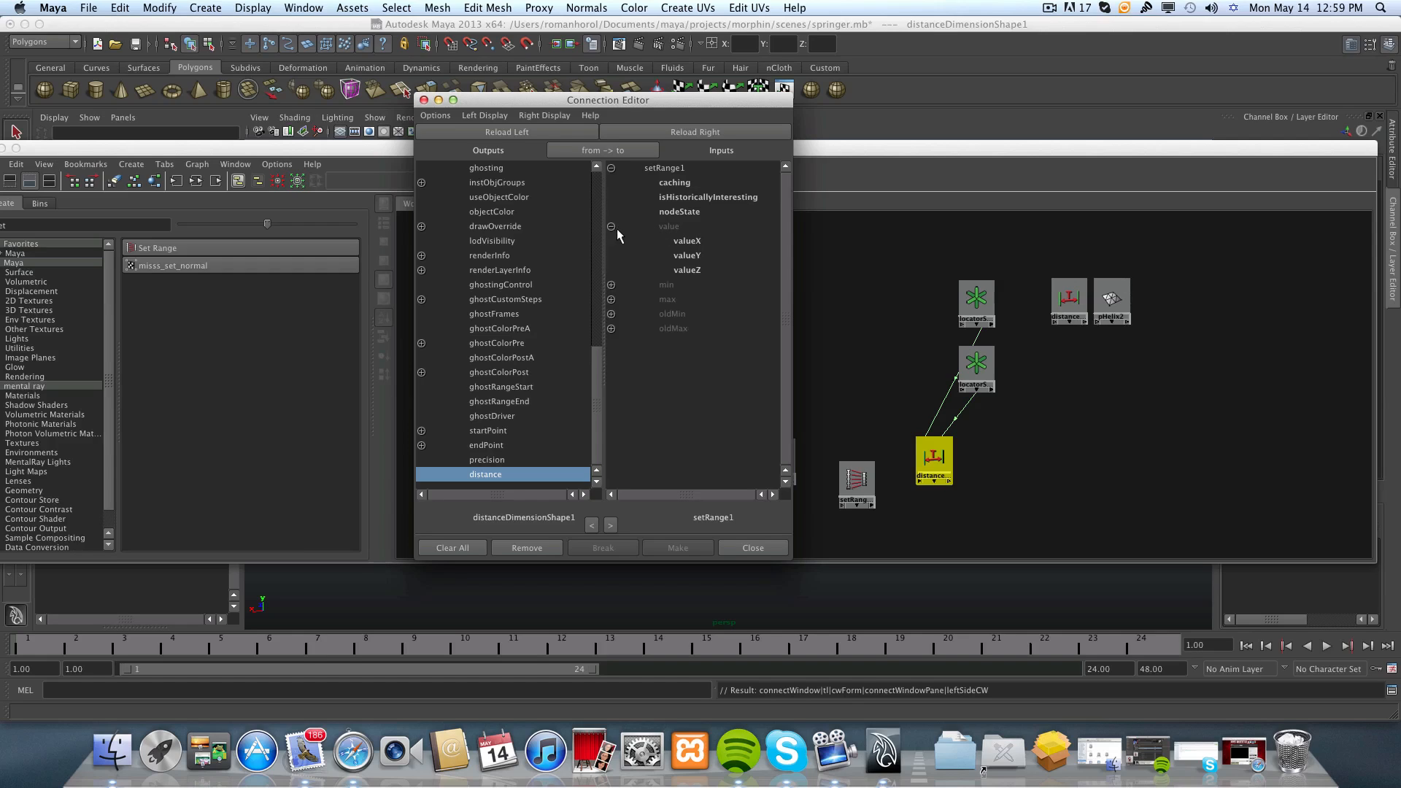
click(689, 241)
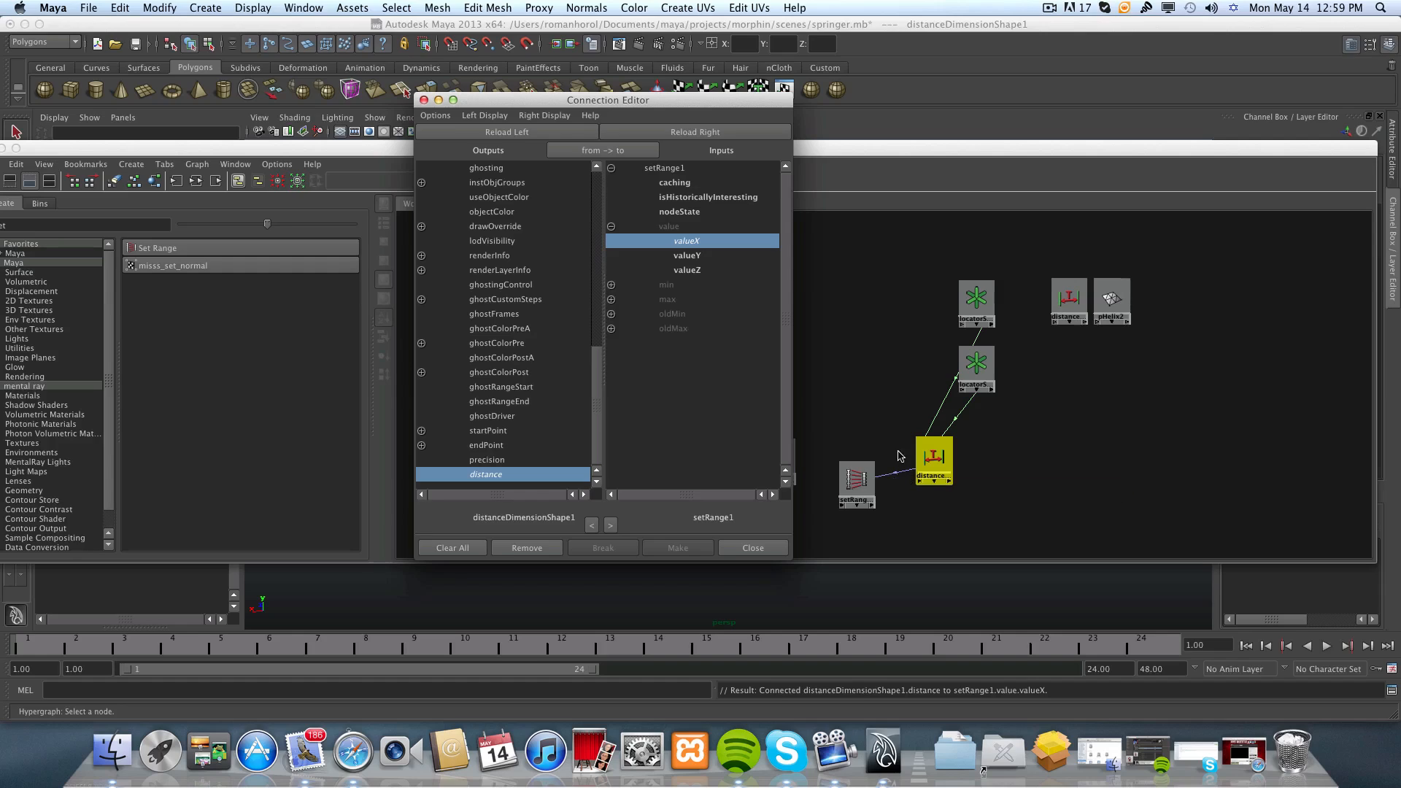
mouse_move(894, 471)
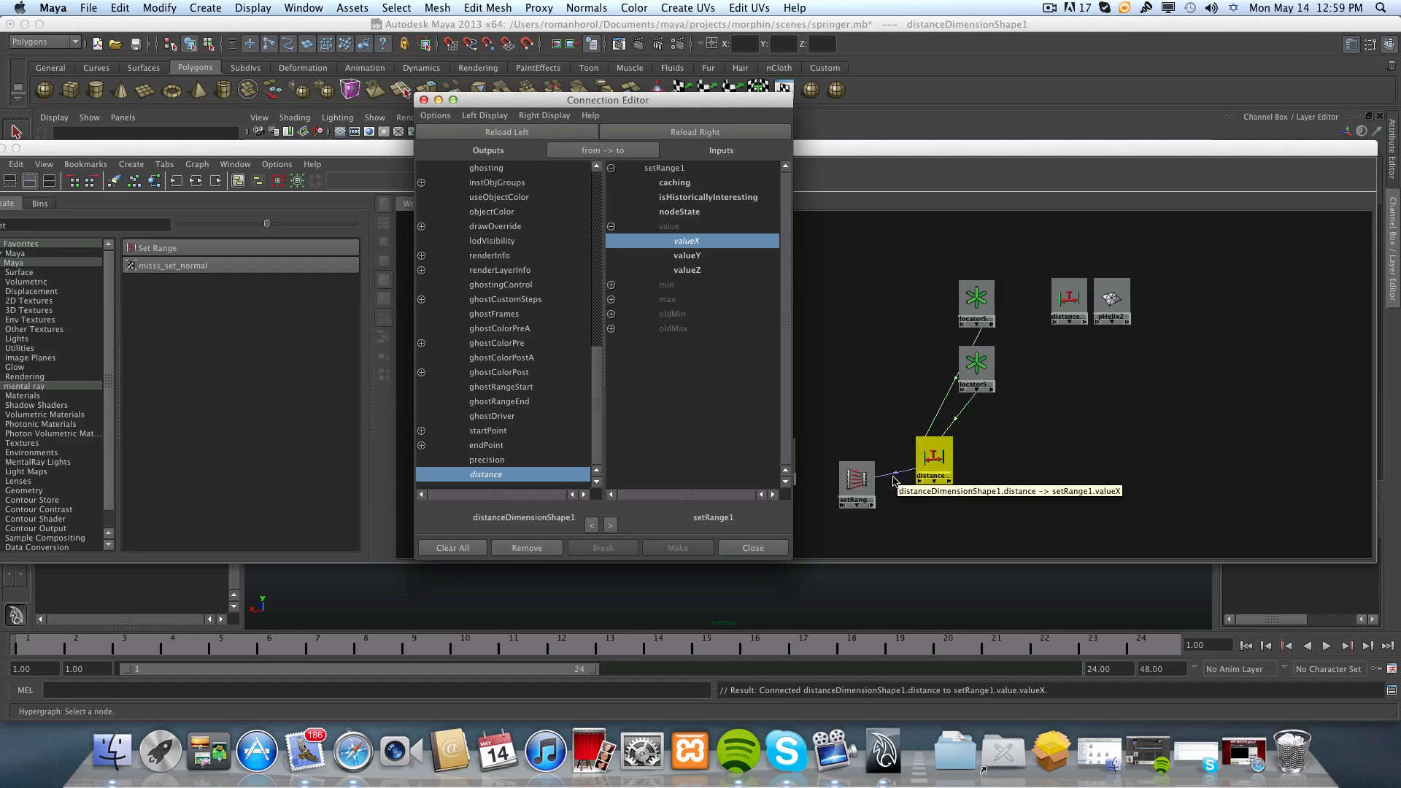
click(763, 548)
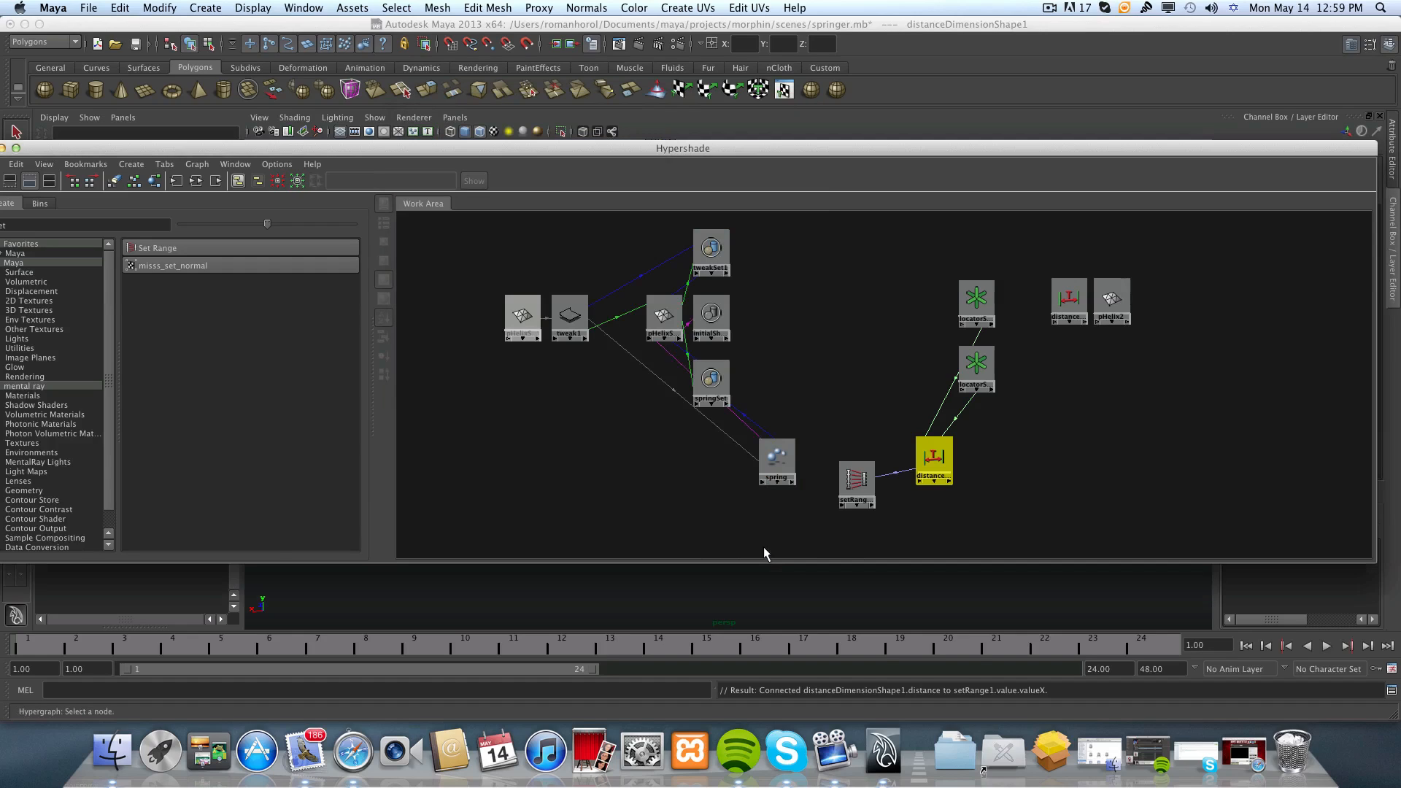
Show the Set Range node's attributes in the Attribute Editor, with the Hypershade window moved clear of them.
click(857, 485)
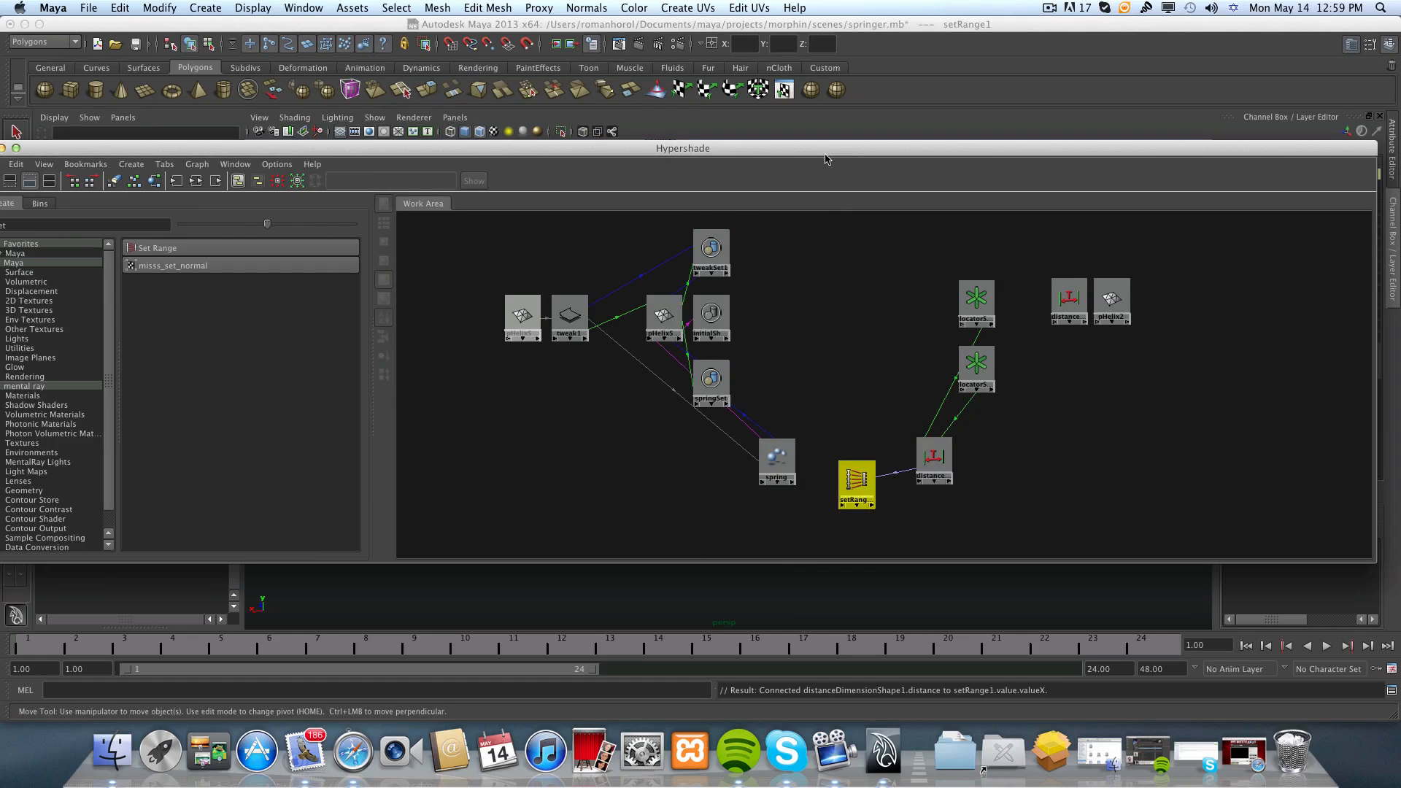
drag(831, 153, 588, 167)
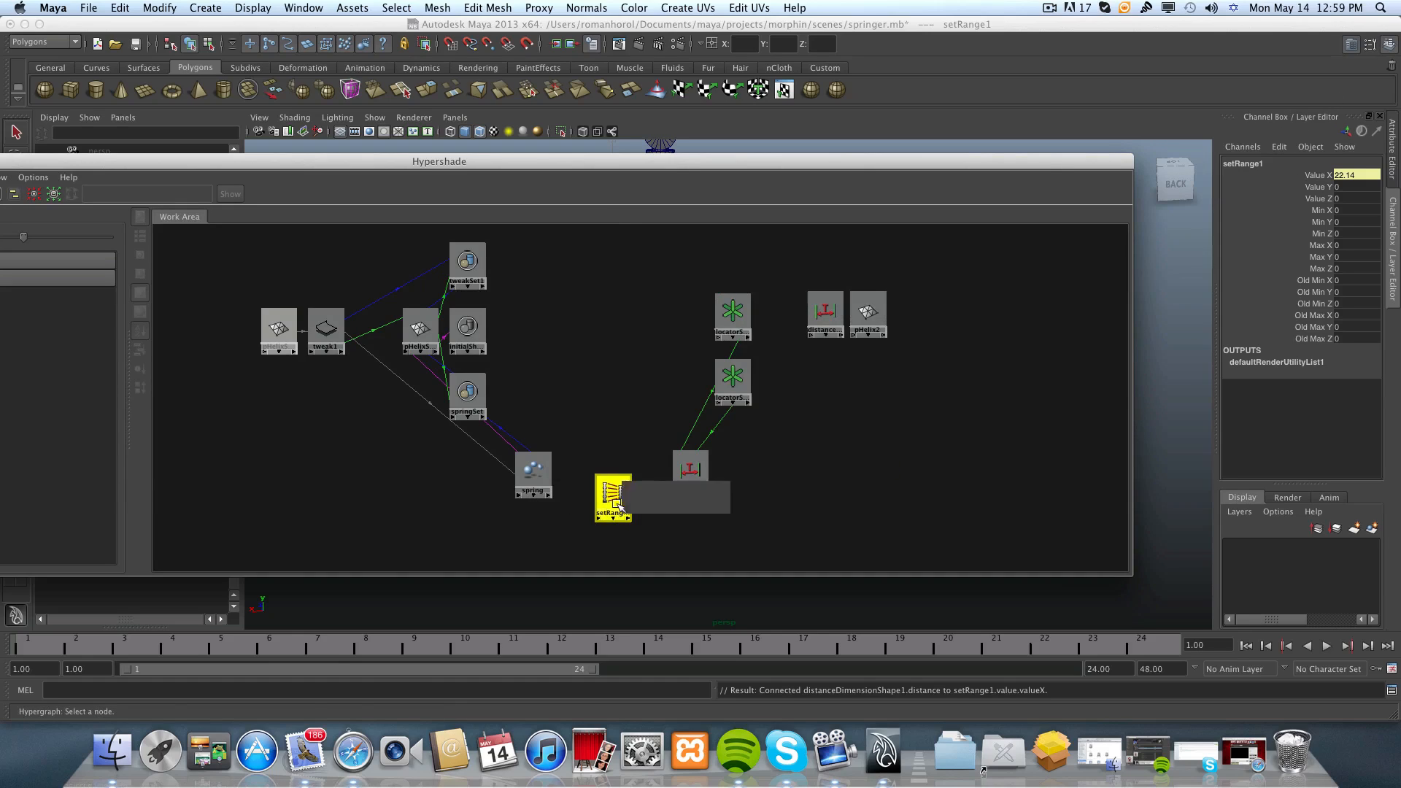
click(1351, 47)
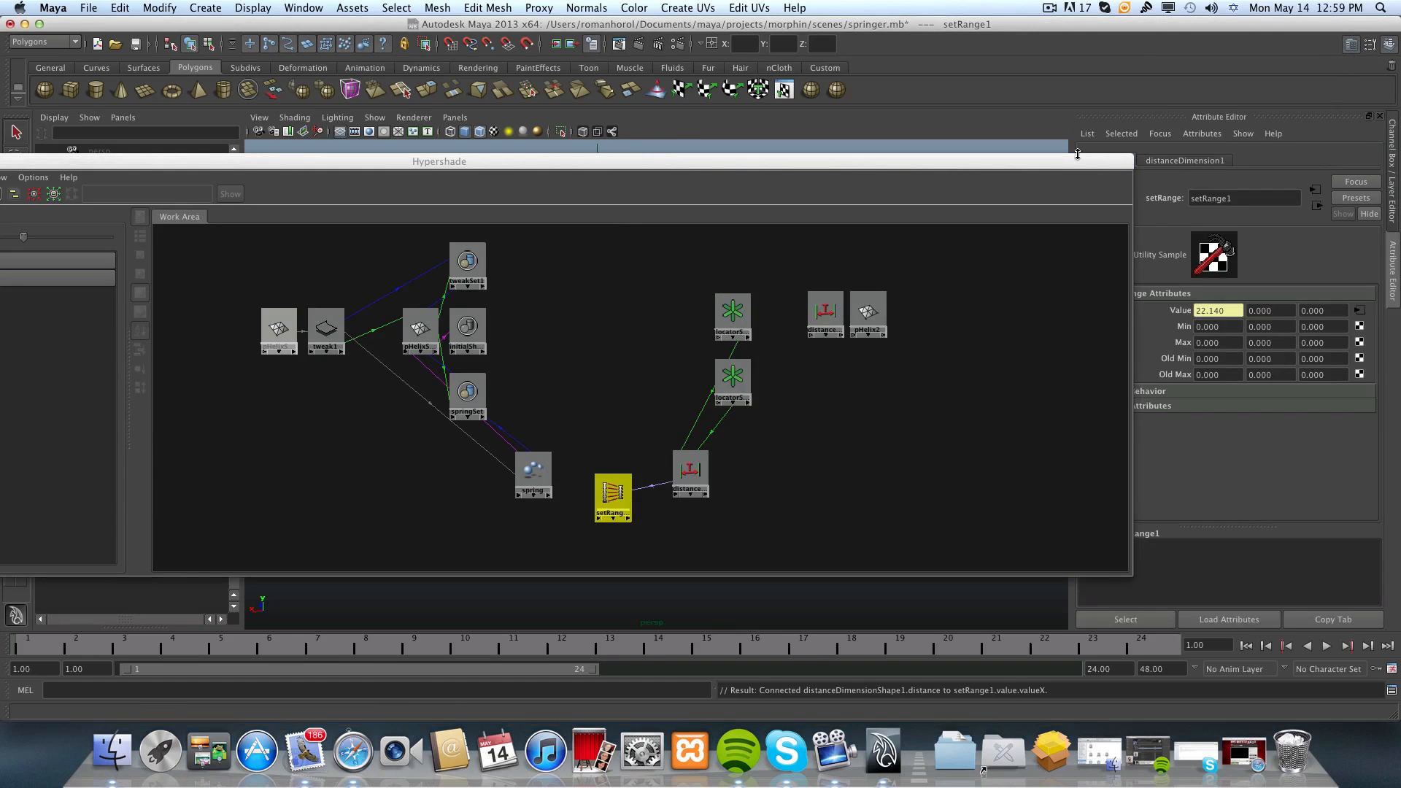
drag(1071, 168, 1015, 121)
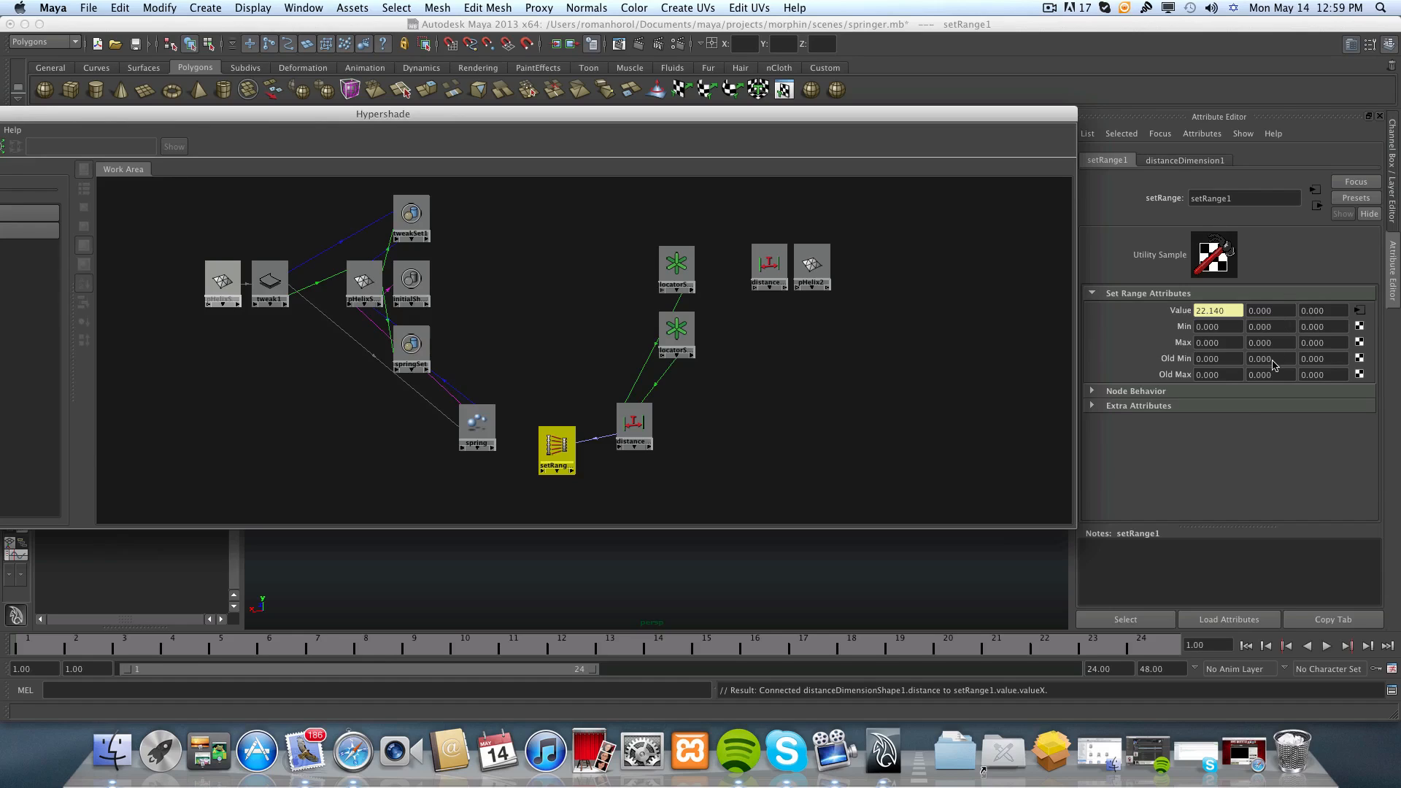
Set the Set Range node's X Old Max to 18.041.
click(1222, 376)
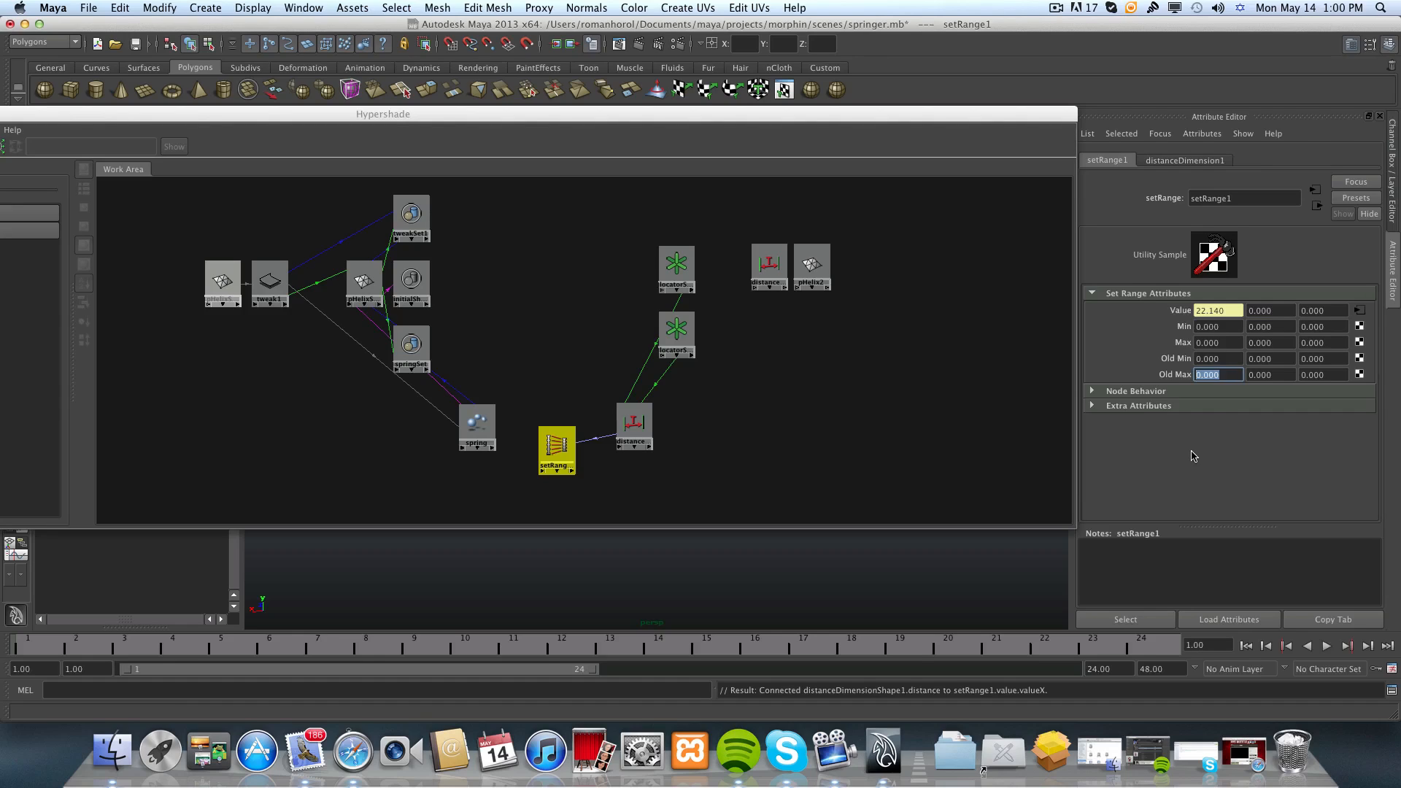
text(18)
text(.041)
click(1226, 358)
drag(1226, 375, 1196, 375)
right_click(1199, 375)
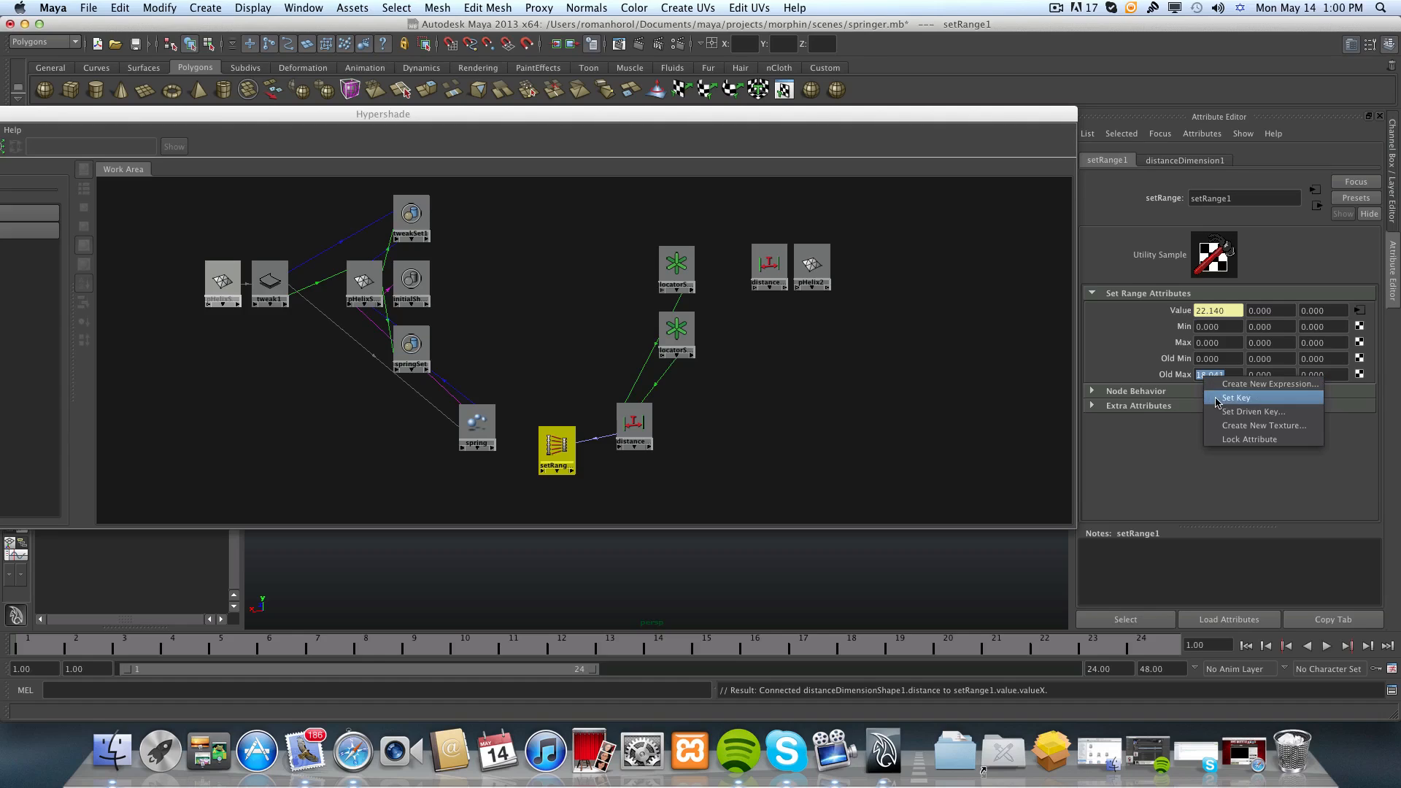
key(Escape)
click(1222, 358)
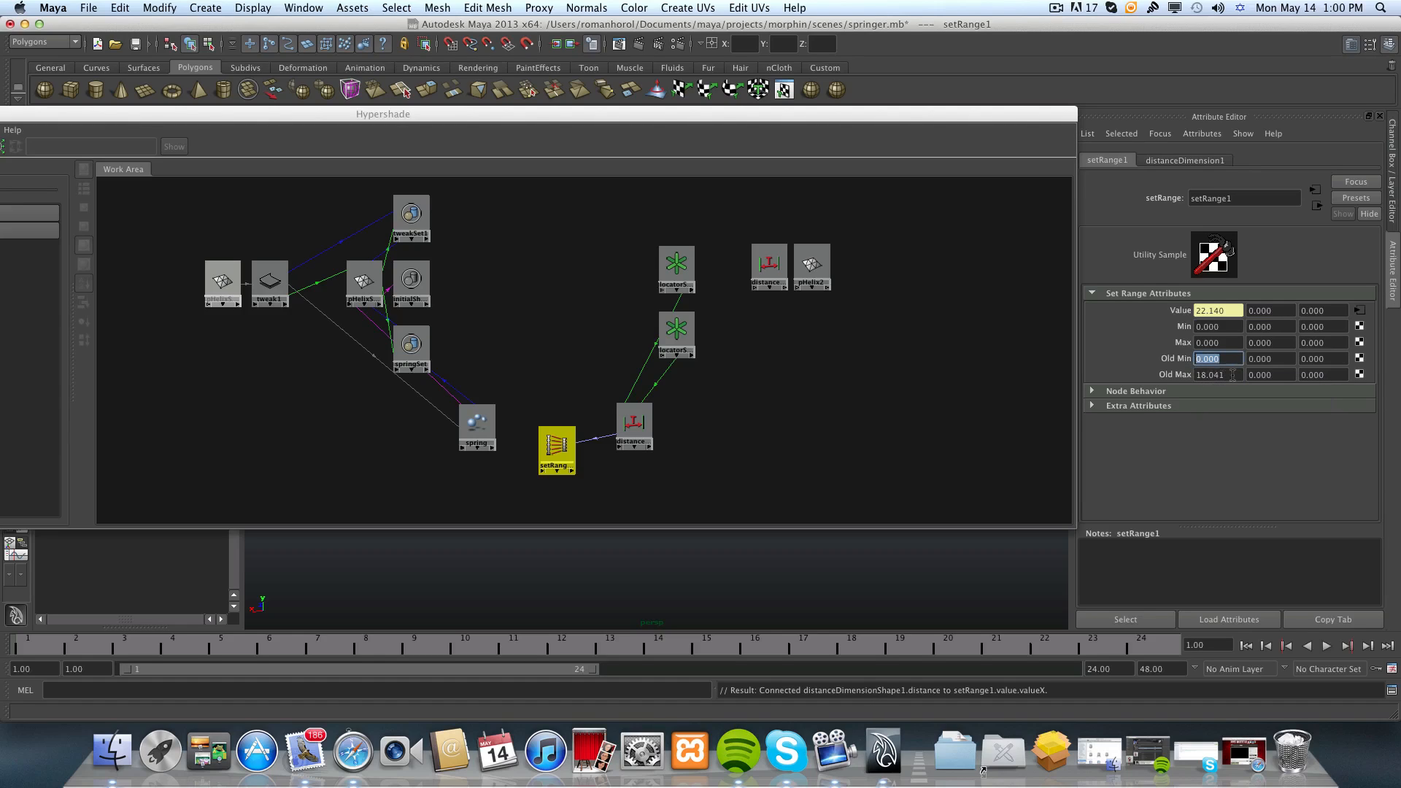
Set the Set Range node's X values to Old Max 22.140, Old Min 18.041 and Max 1.
drag(1232, 375, 1173, 371)
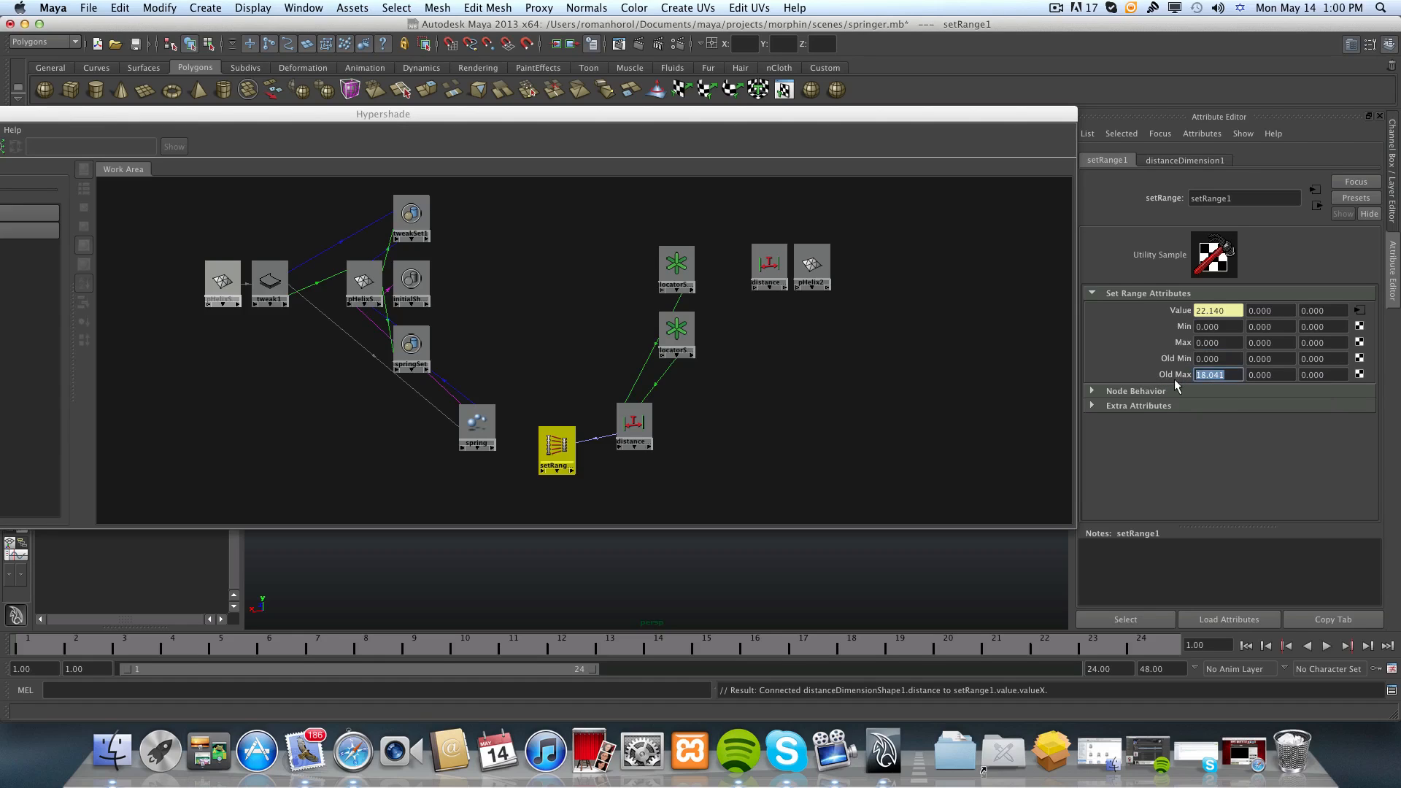
text(22.140)
drag(1229, 358, 1189, 365)
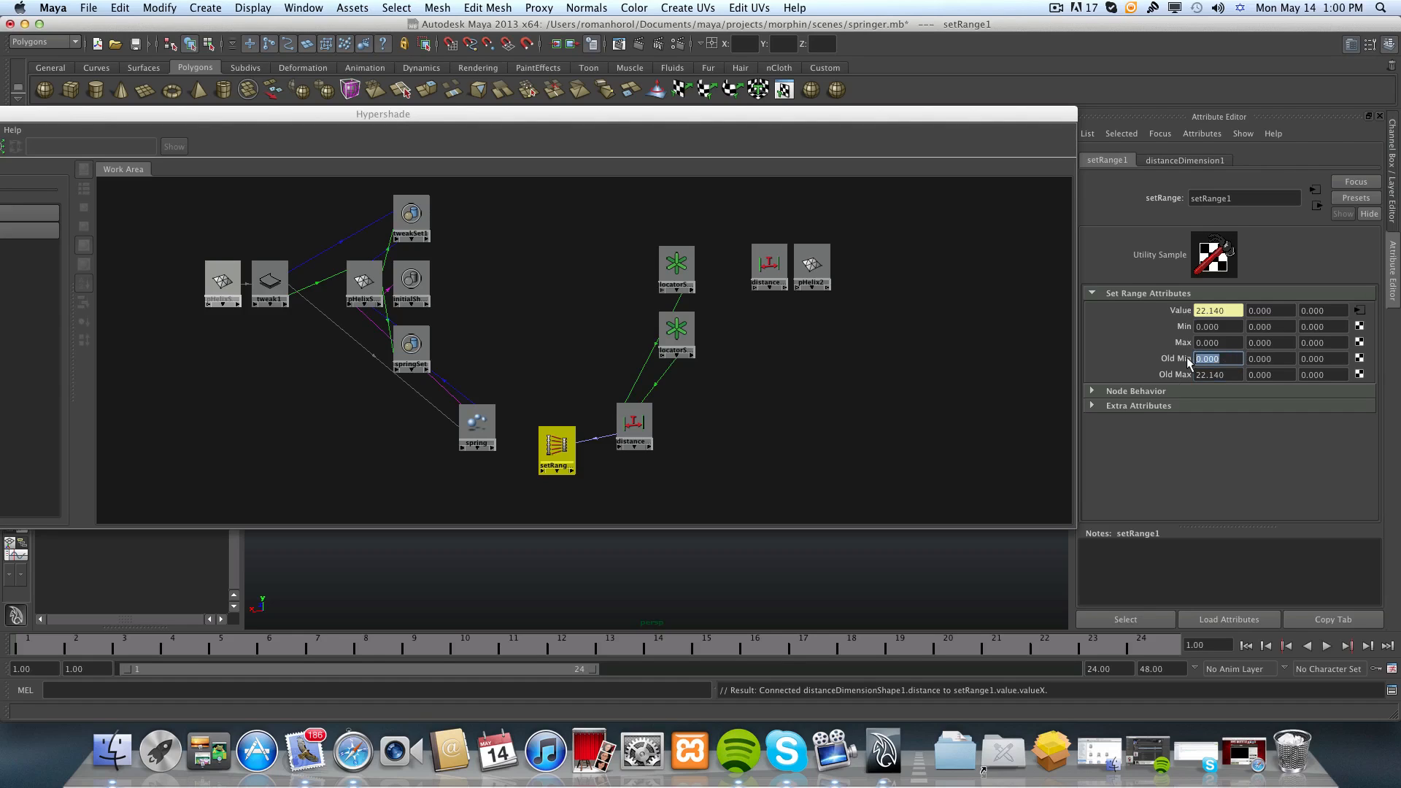
text(18.041)
click(1233, 343)
drag(1224, 343, 1188, 343)
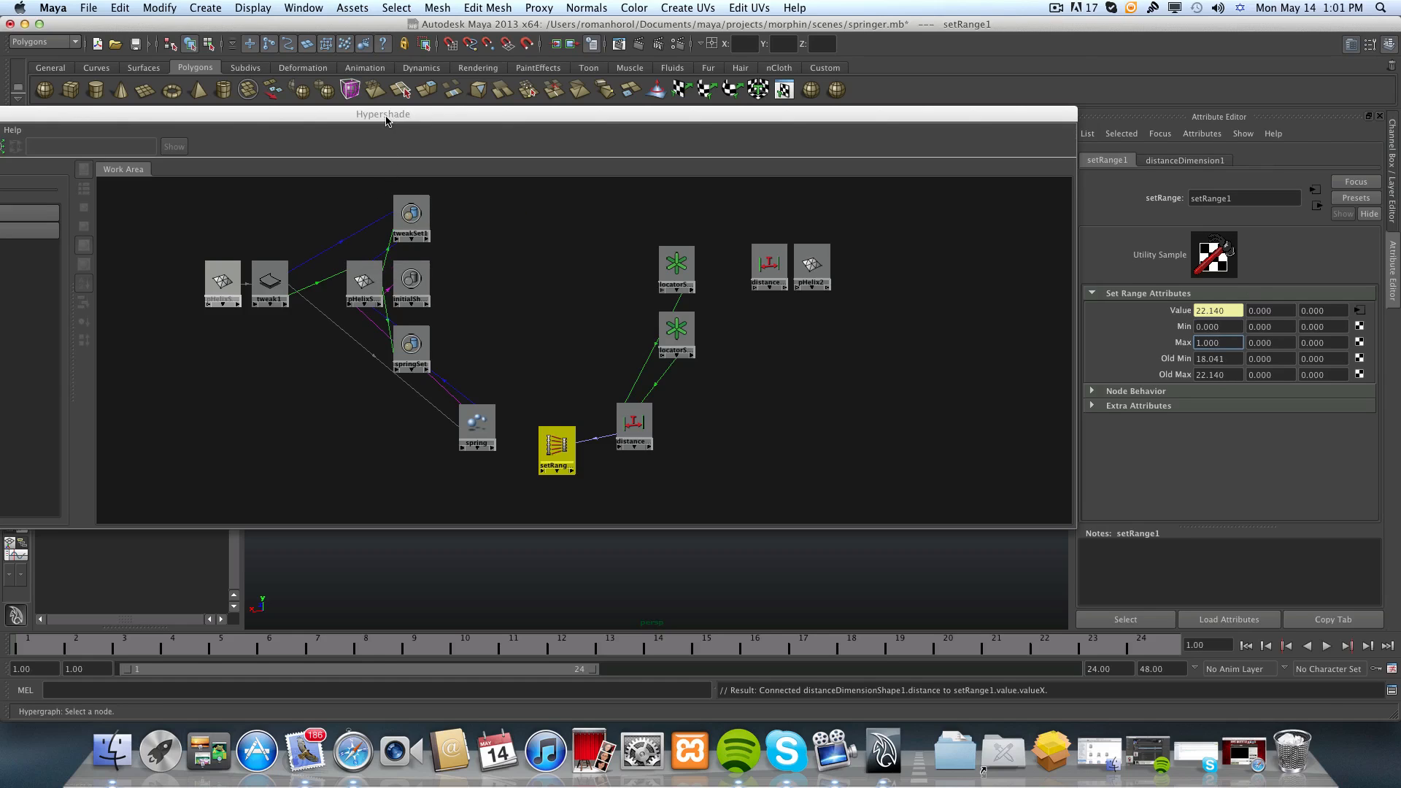
Open the Connection Editor from the Set Range node to the spring blend shape node and expand the outValue outputs.
drag(386, 120, 532, 148)
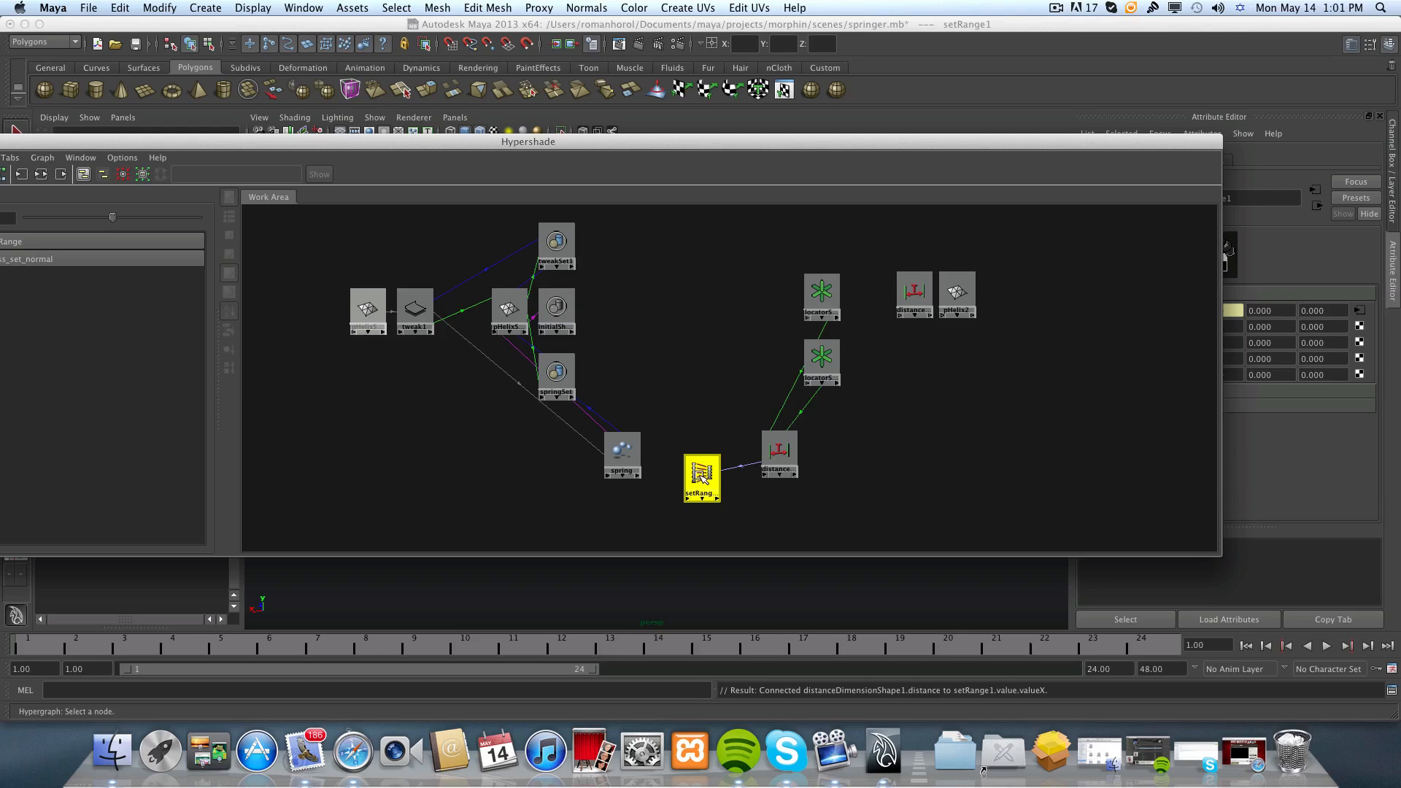
middle_drag(701, 474, 617, 454)
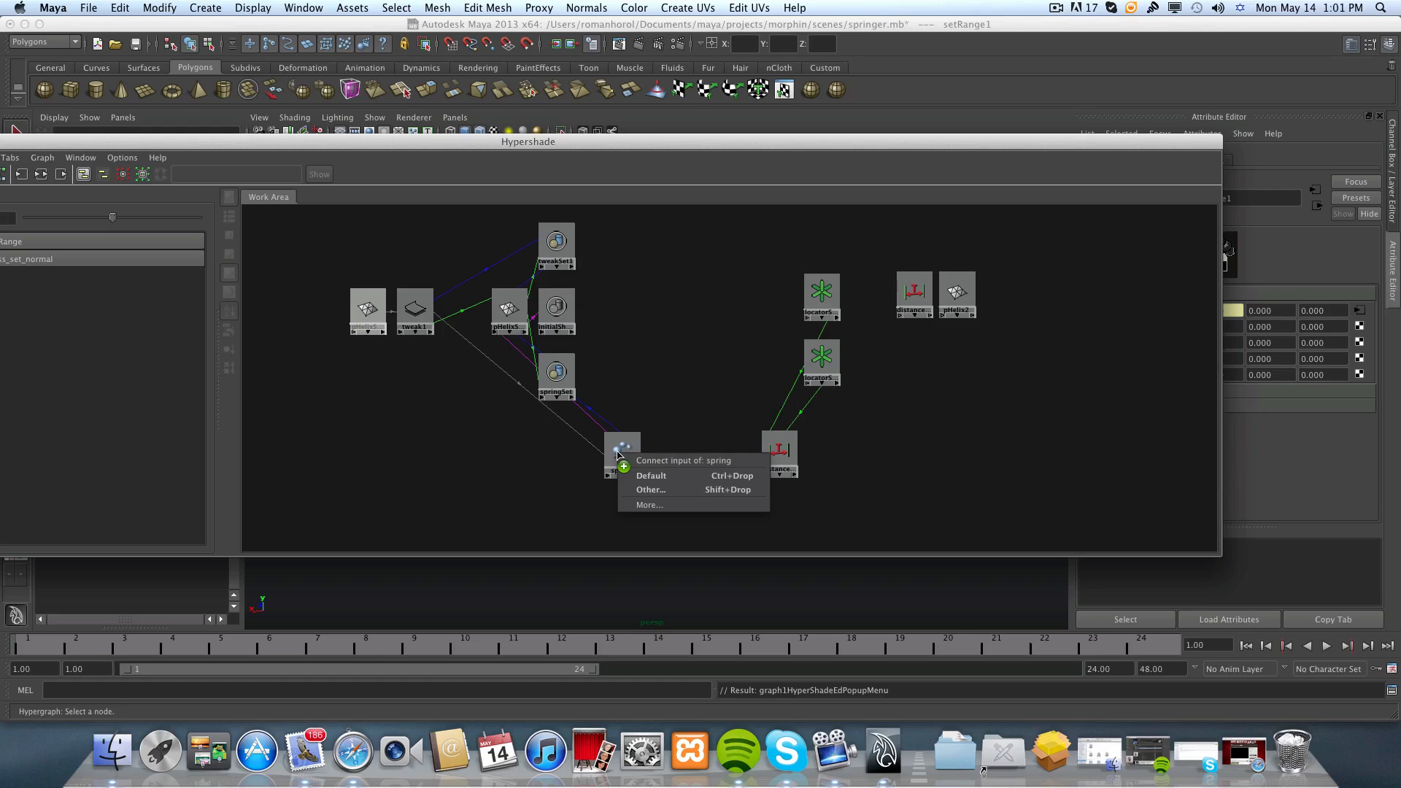
click(650, 490)
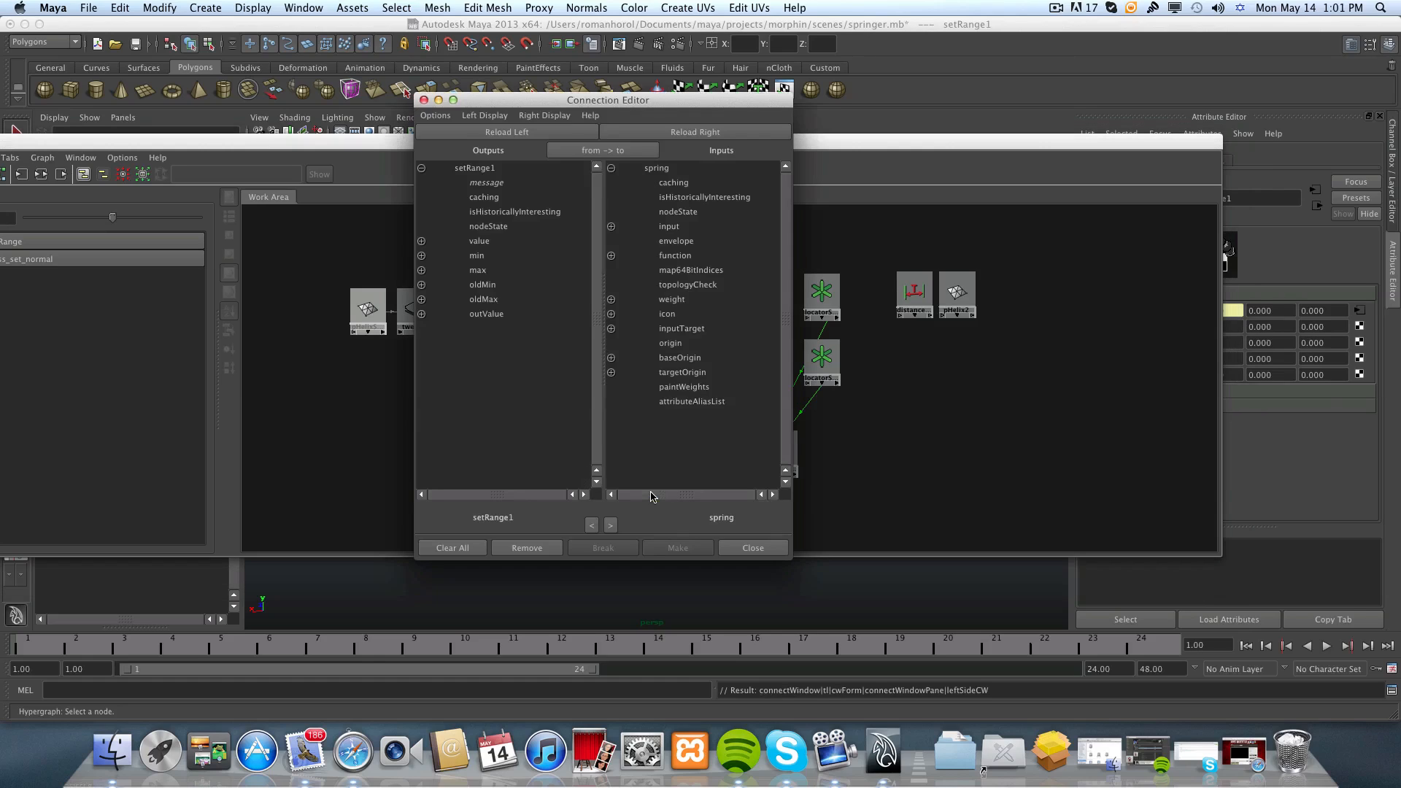
drag(489, 102, 499, 141)
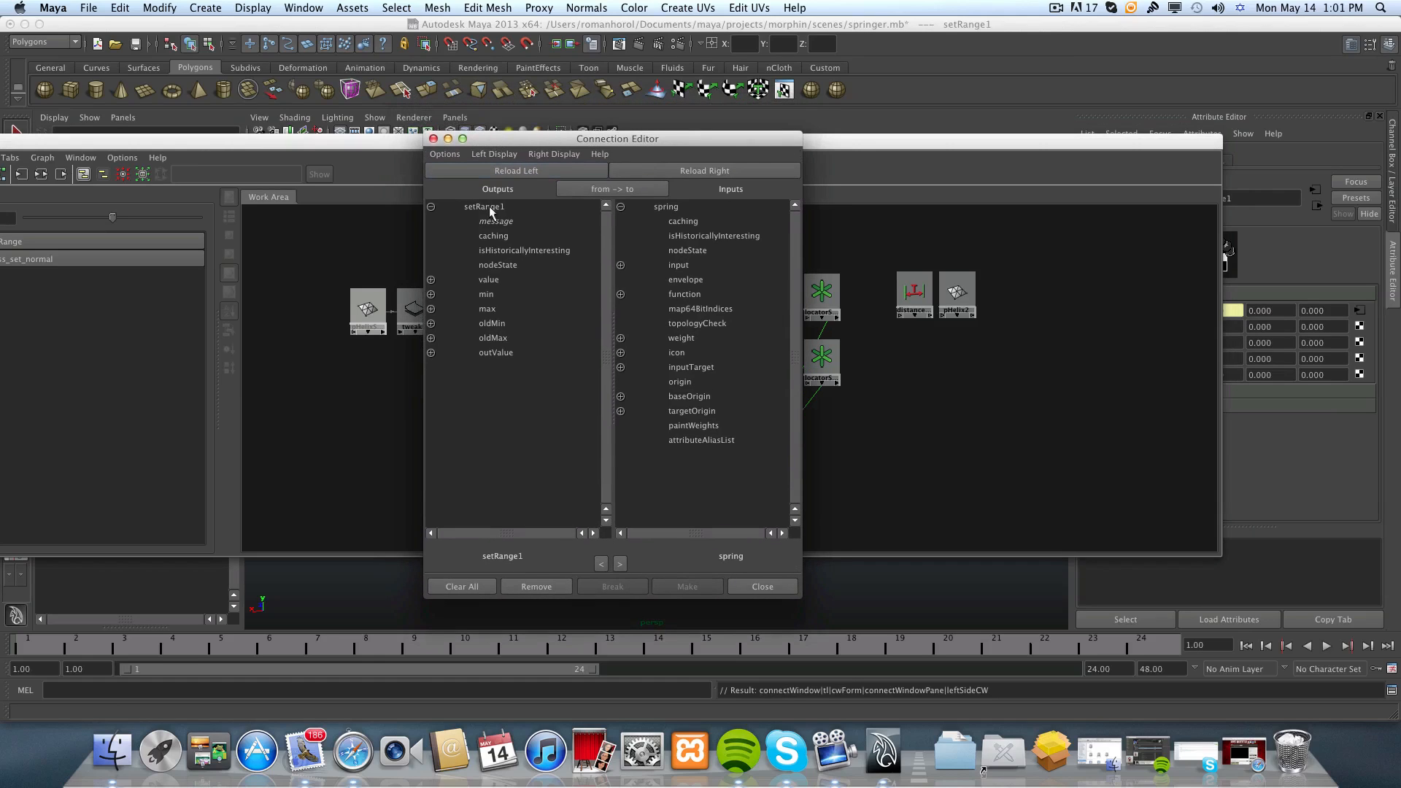
click(430, 353)
drag(603, 144, 460, 140)
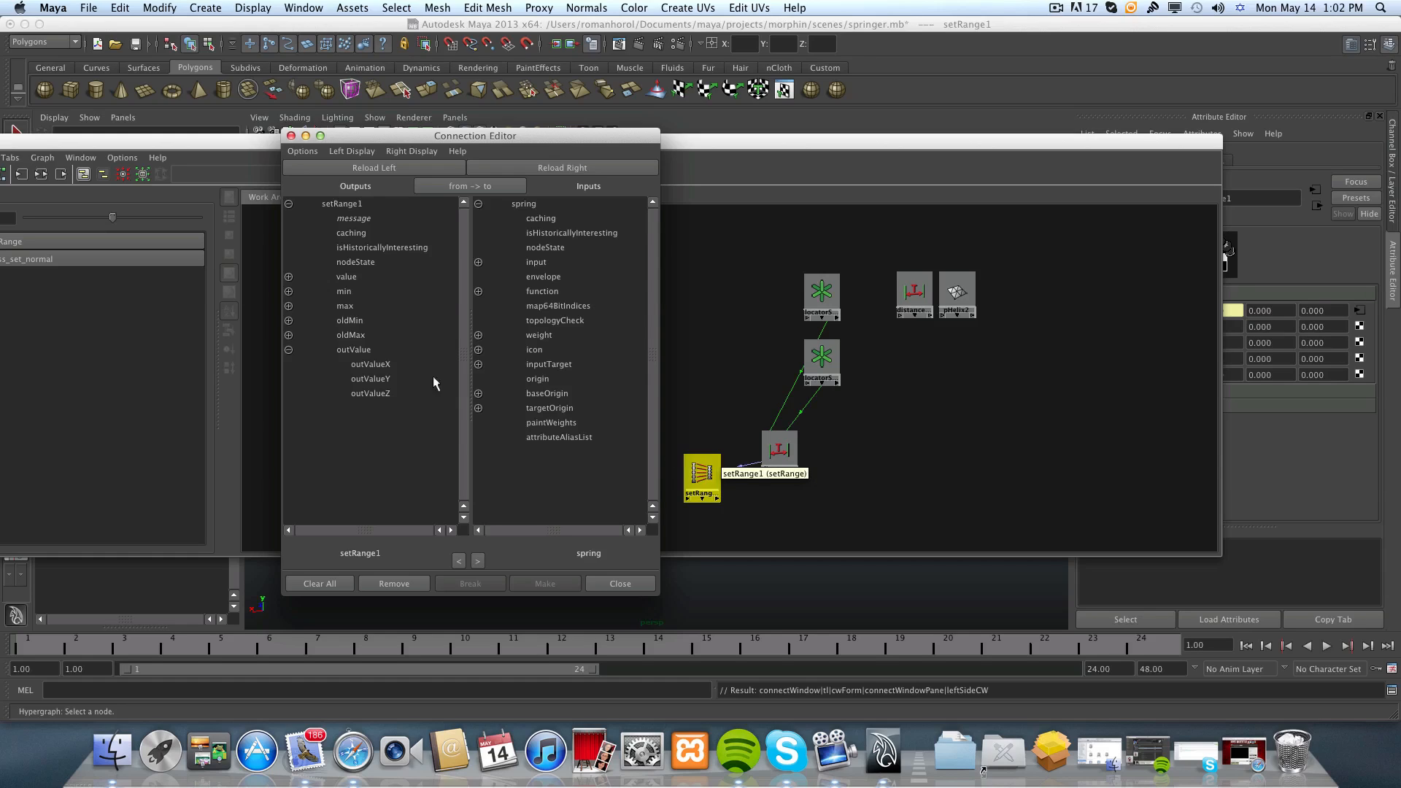
Connect outValueX to the spring node's weight input, expand weight to check its pHelix1 target, and close the Connection Editor.
click(377, 364)
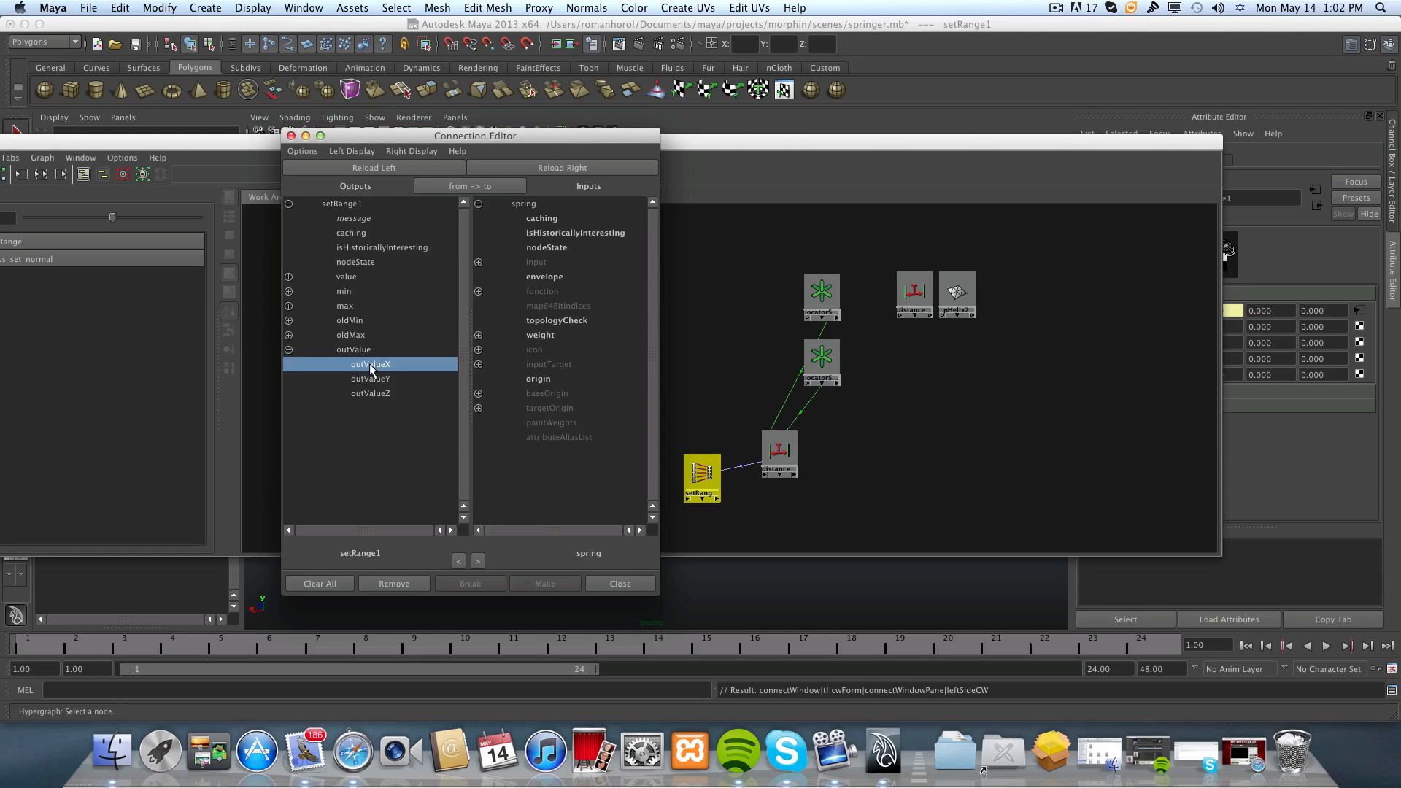
click(532, 335)
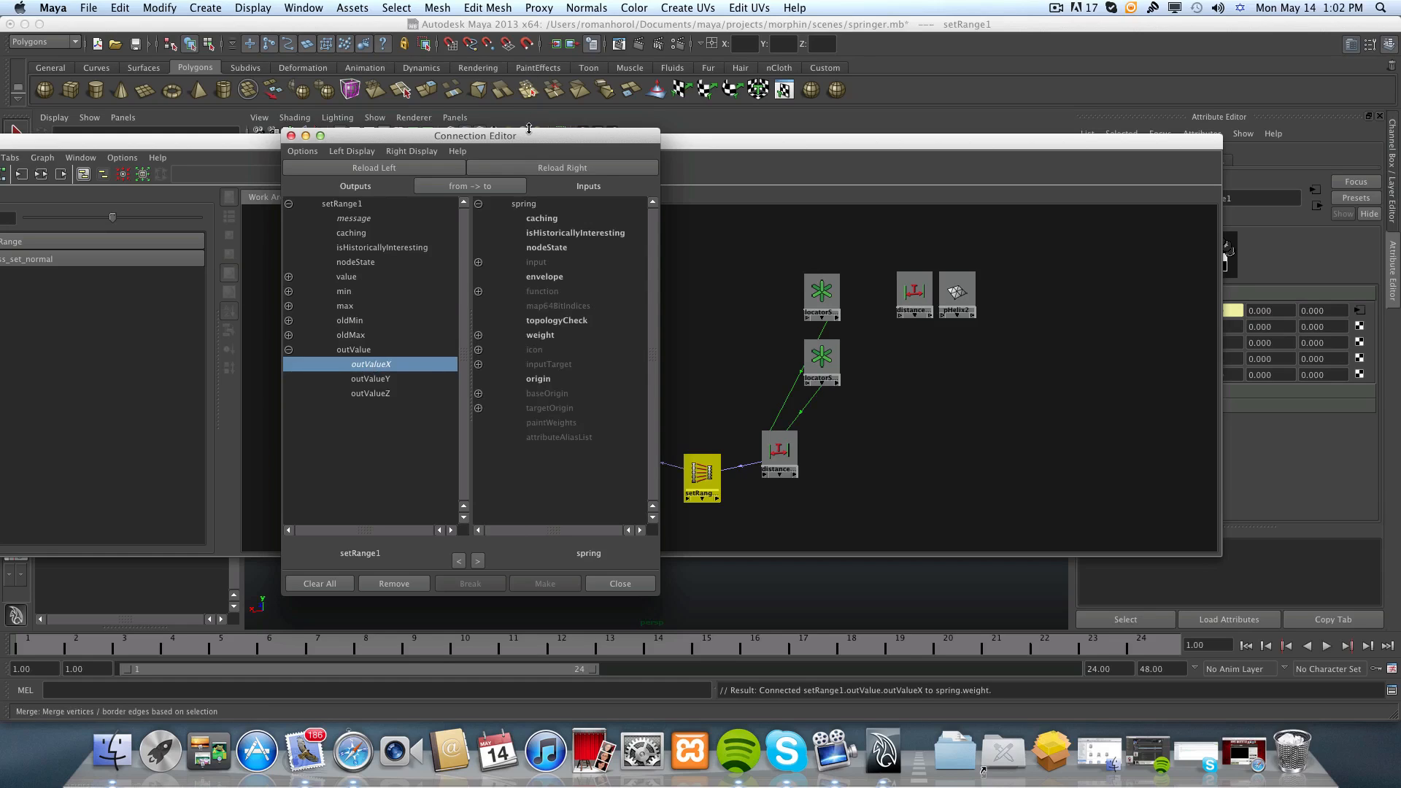
drag(531, 143, 390, 133)
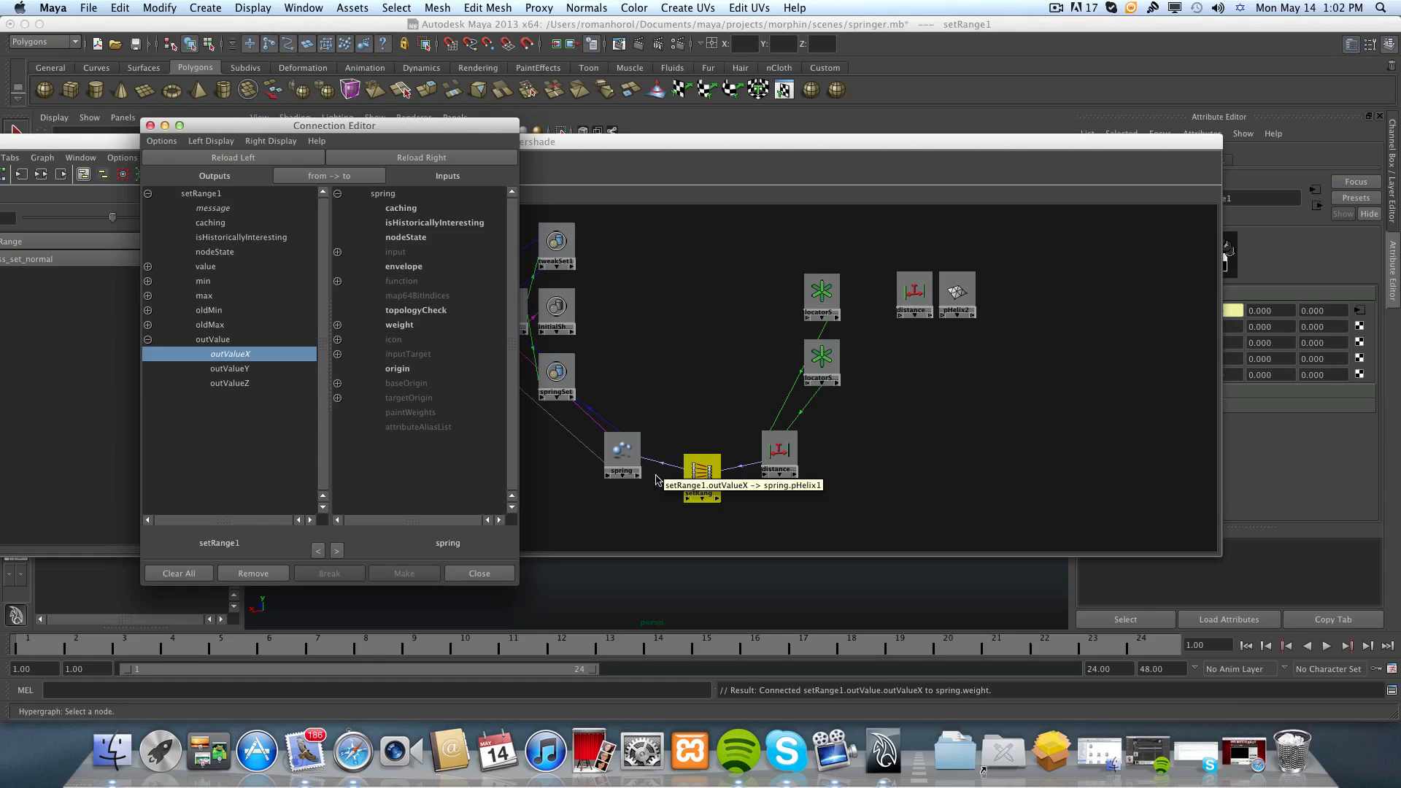
click(337, 324)
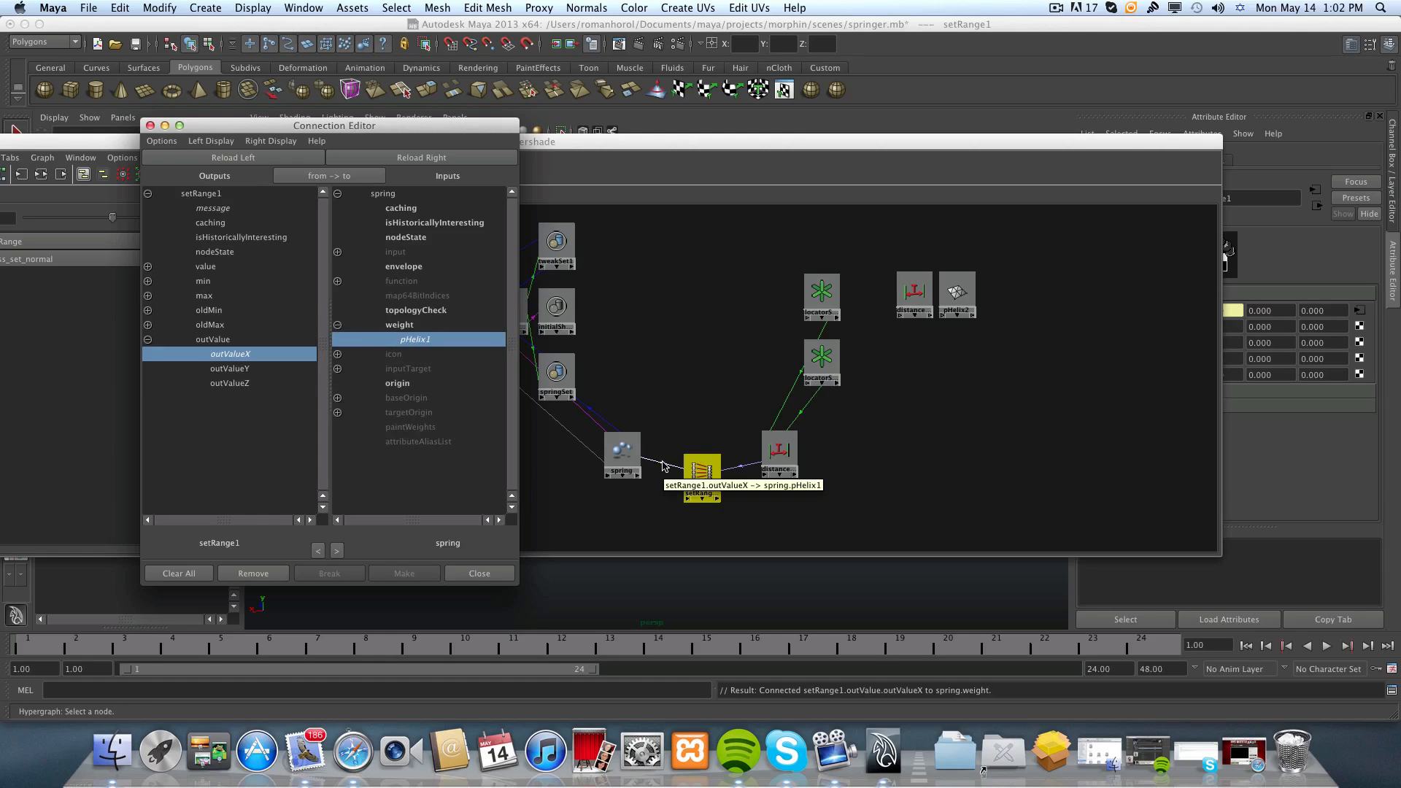
click(479, 573)
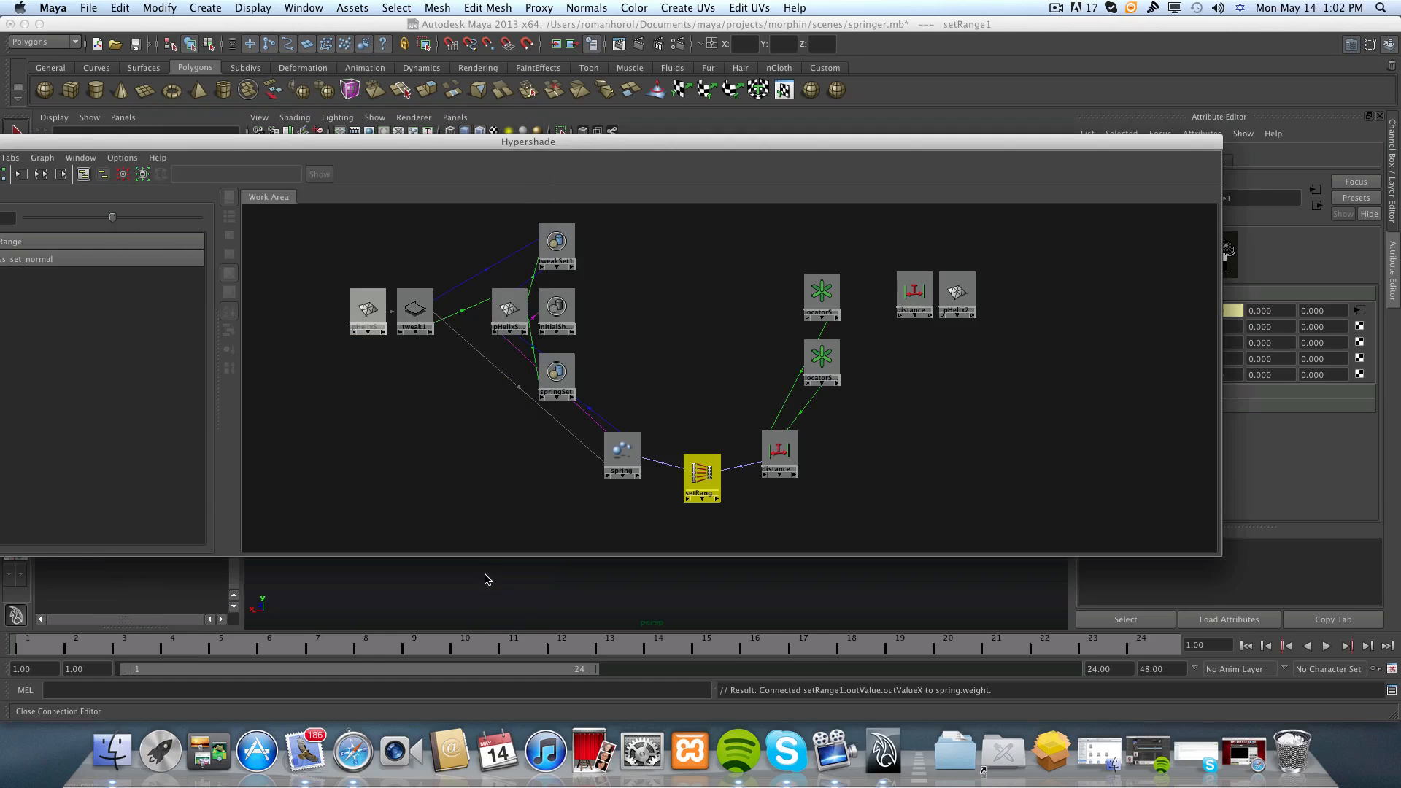
Close the Hypershade and frame the whole shock absorber closely in the viewport.
drag(171, 150, 376, 153)
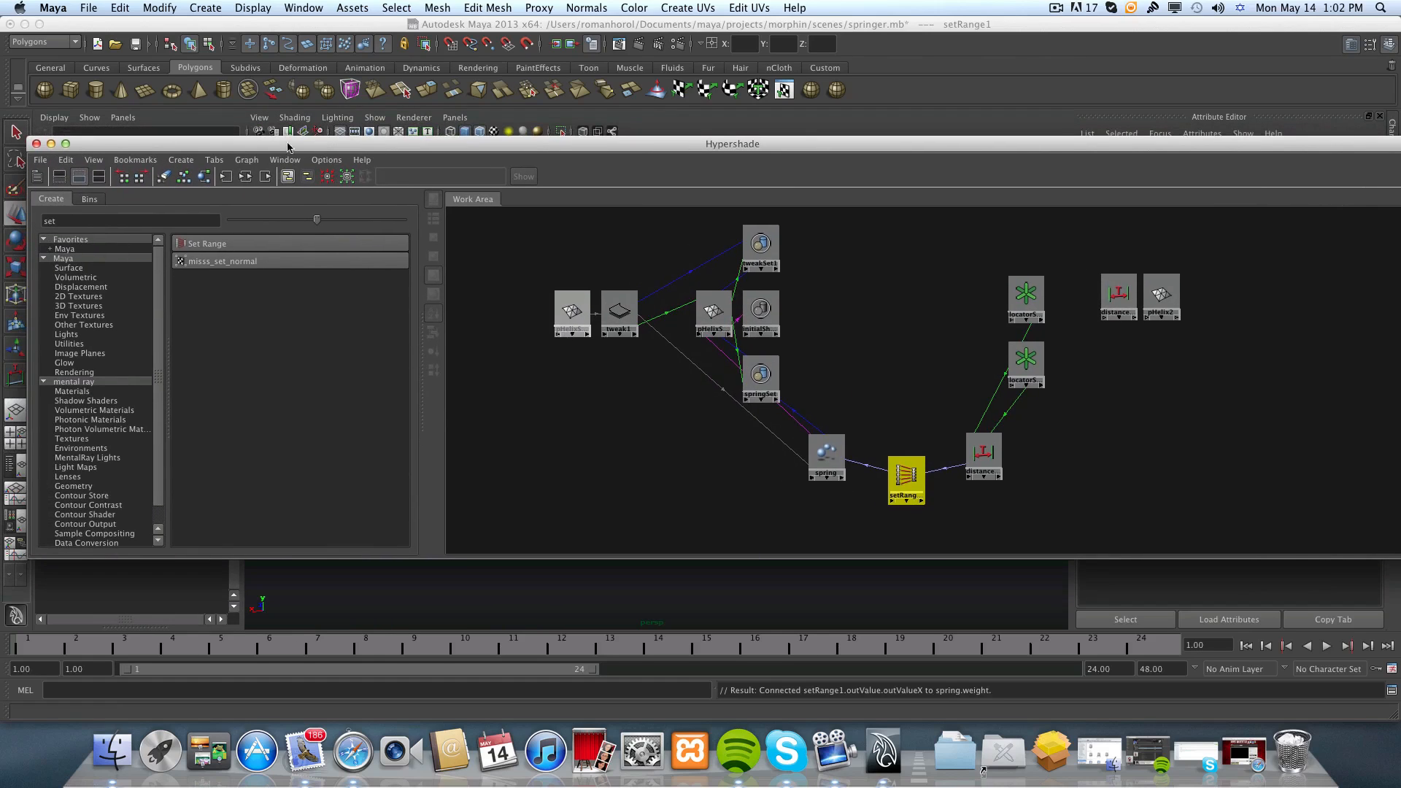
click(36, 146)
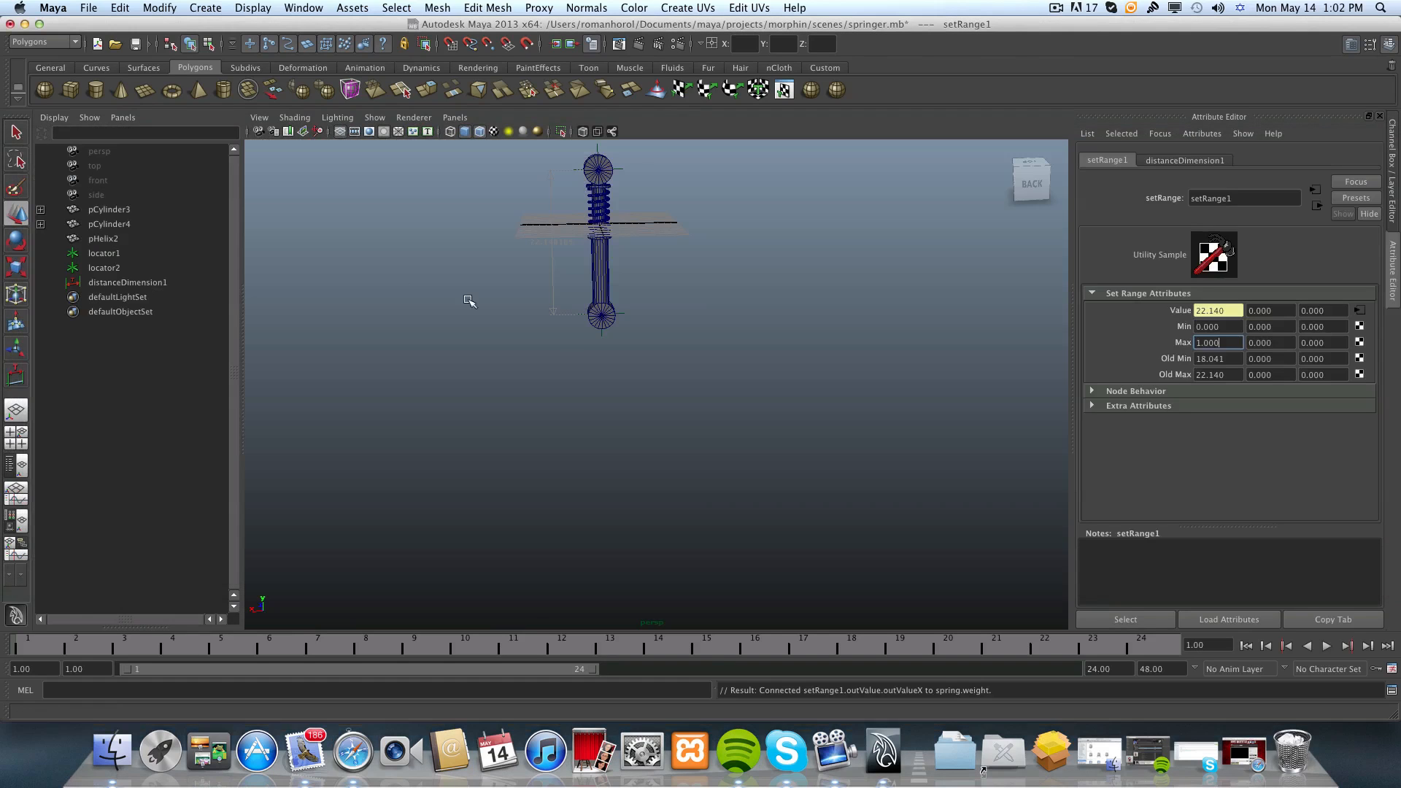
alt+middle_drag(596, 473, 653, 522)
scroll(585, 479, up, 5)
scroll(646, 521, up, 5)
alt+drag(644, 520, 612, 476)
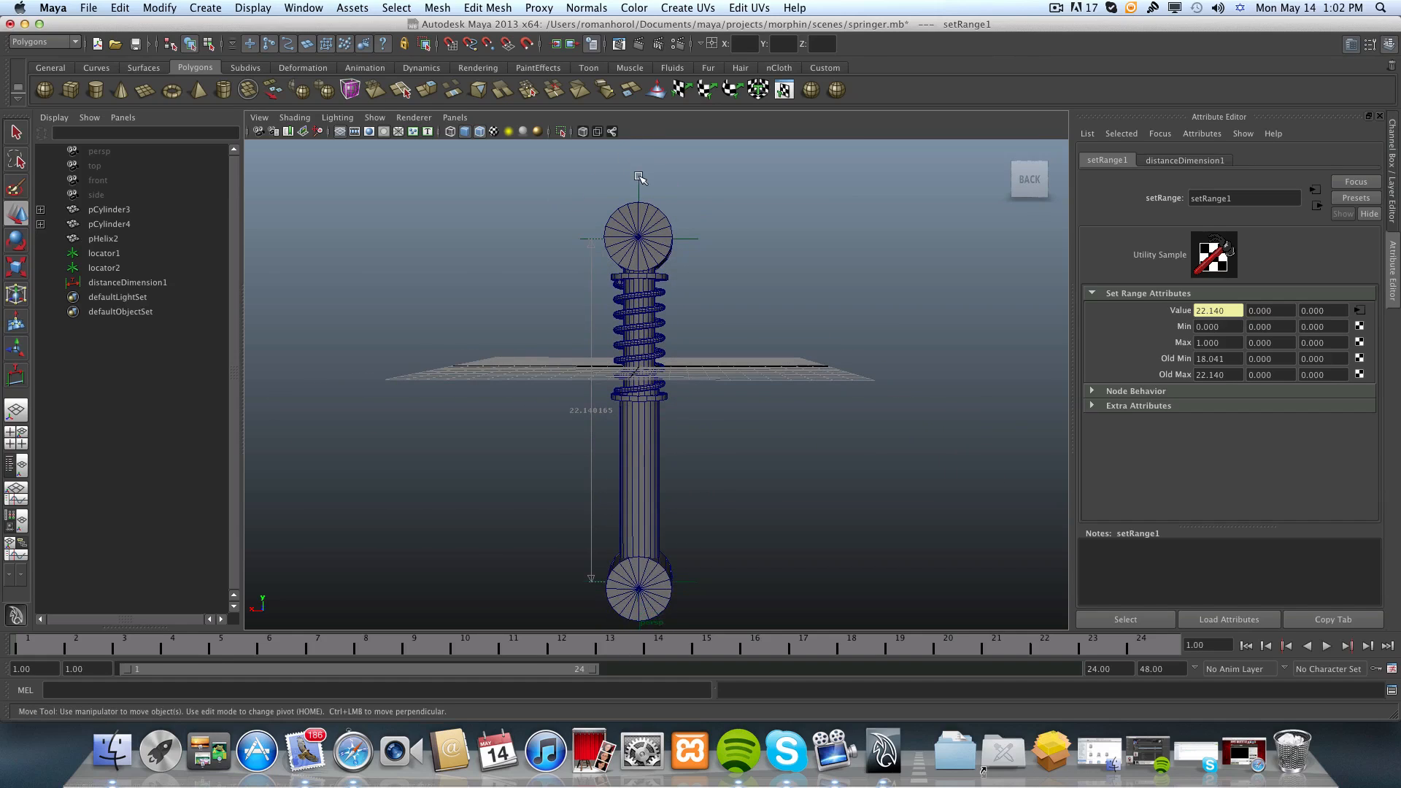
Test the spring's response by moving locator1 along the Y axis, and undo the move.
click(639, 181)
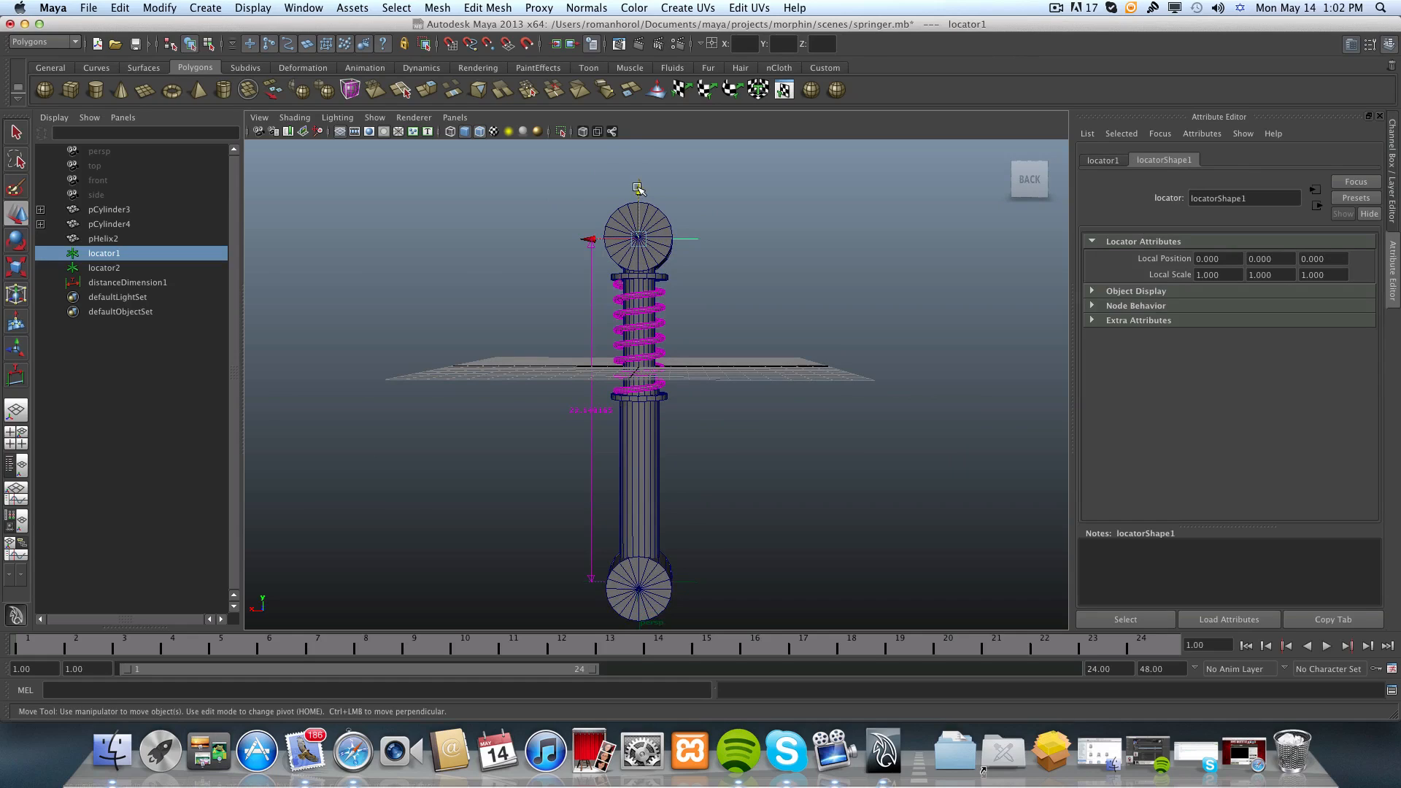
drag(638, 189, 648, 150)
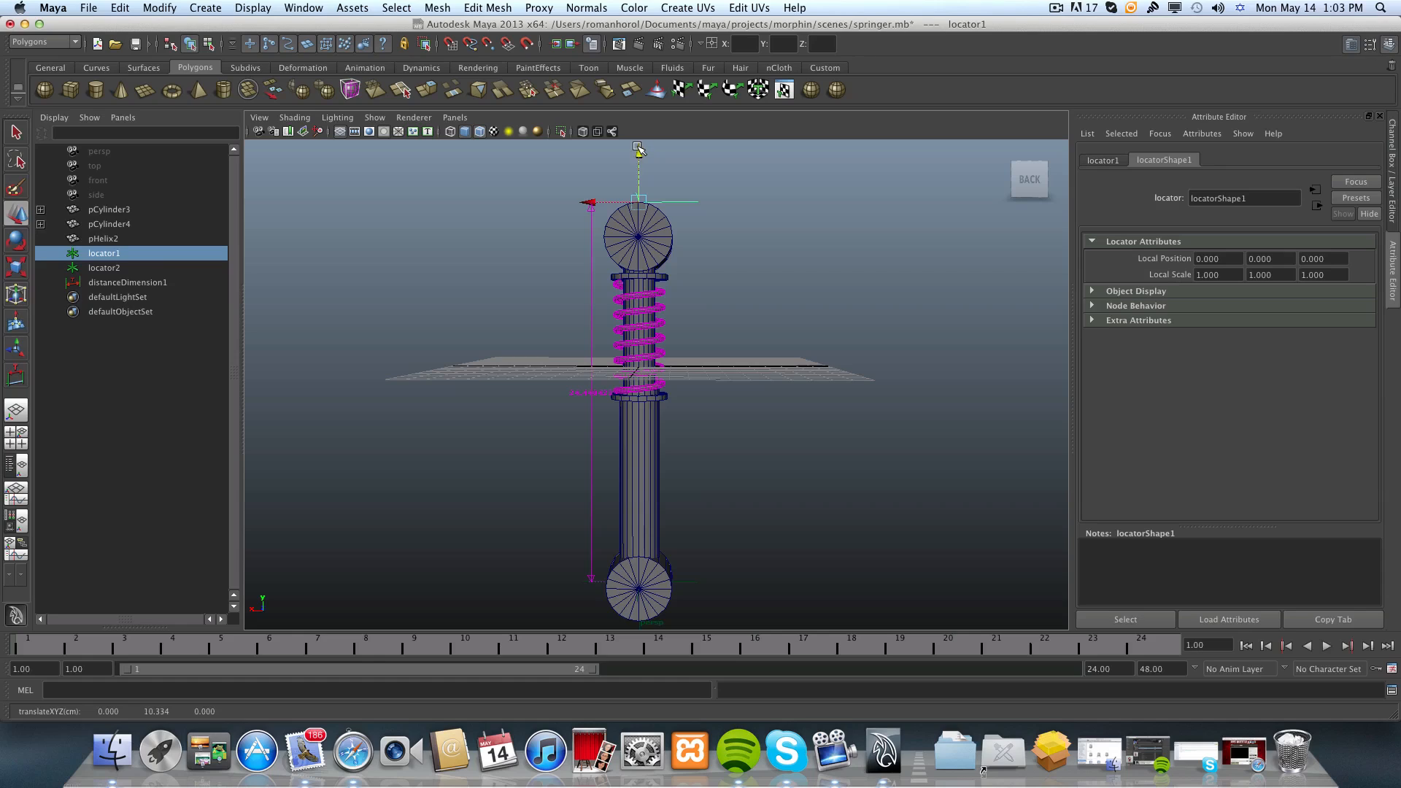
mouse_move(639, 152)
mouse_down()
mouse_move(641, 208)
mouse_move(644, 147)
mouse_up()
key(z)
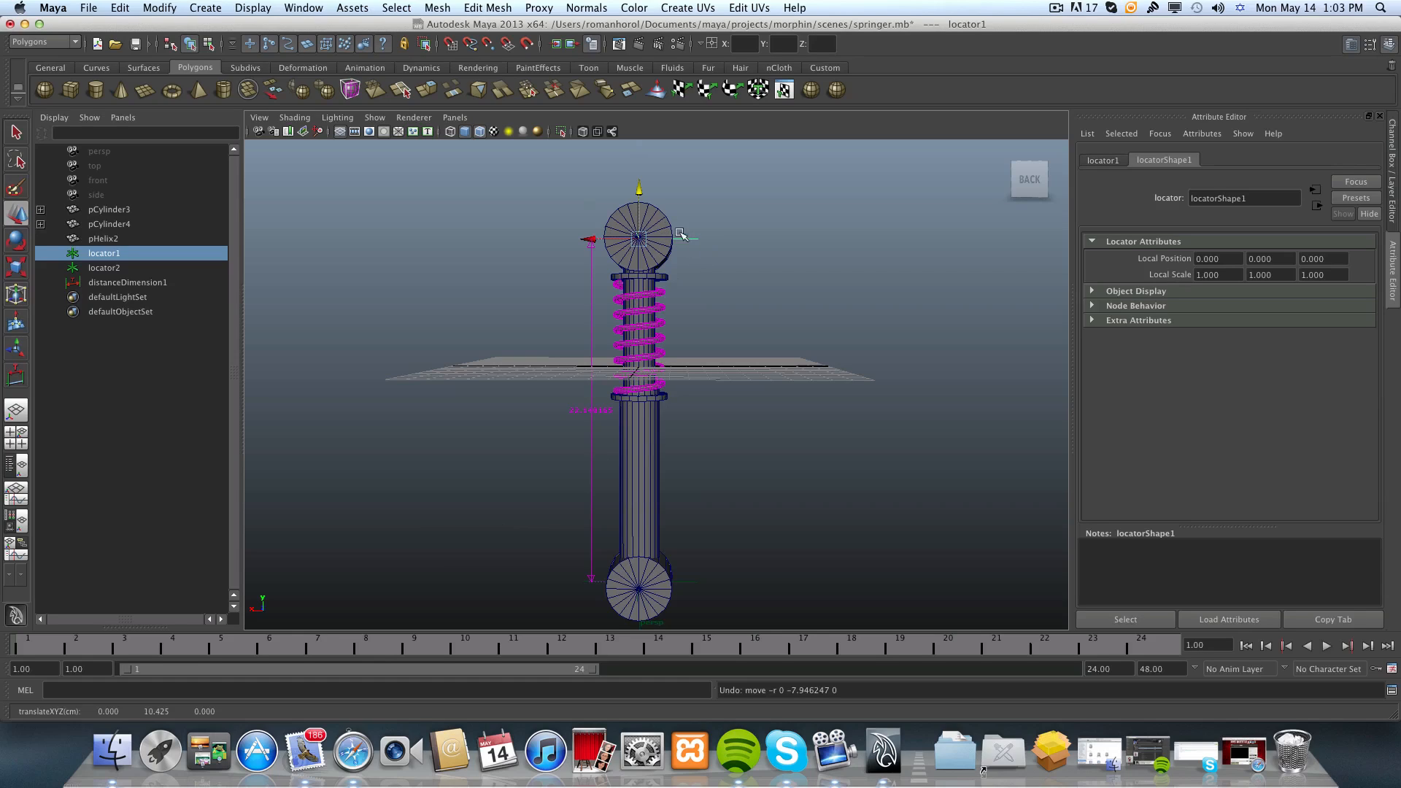
Parent the helix spring pHelix2 to the lower cylinder pCylinder4, selecting the spring before the cylinder.
click(684, 432)
click(616, 387)
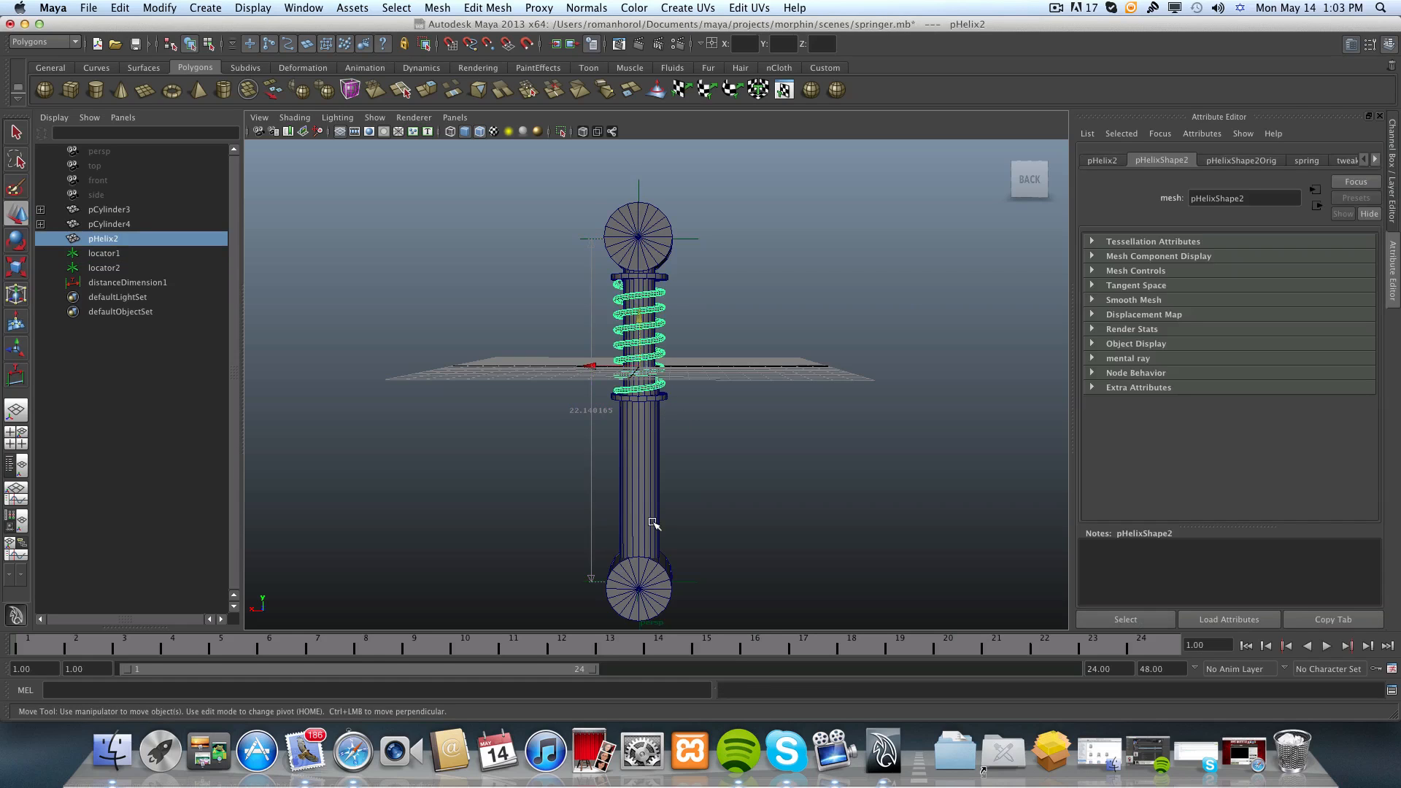
alt+drag(682, 491, 634, 578)
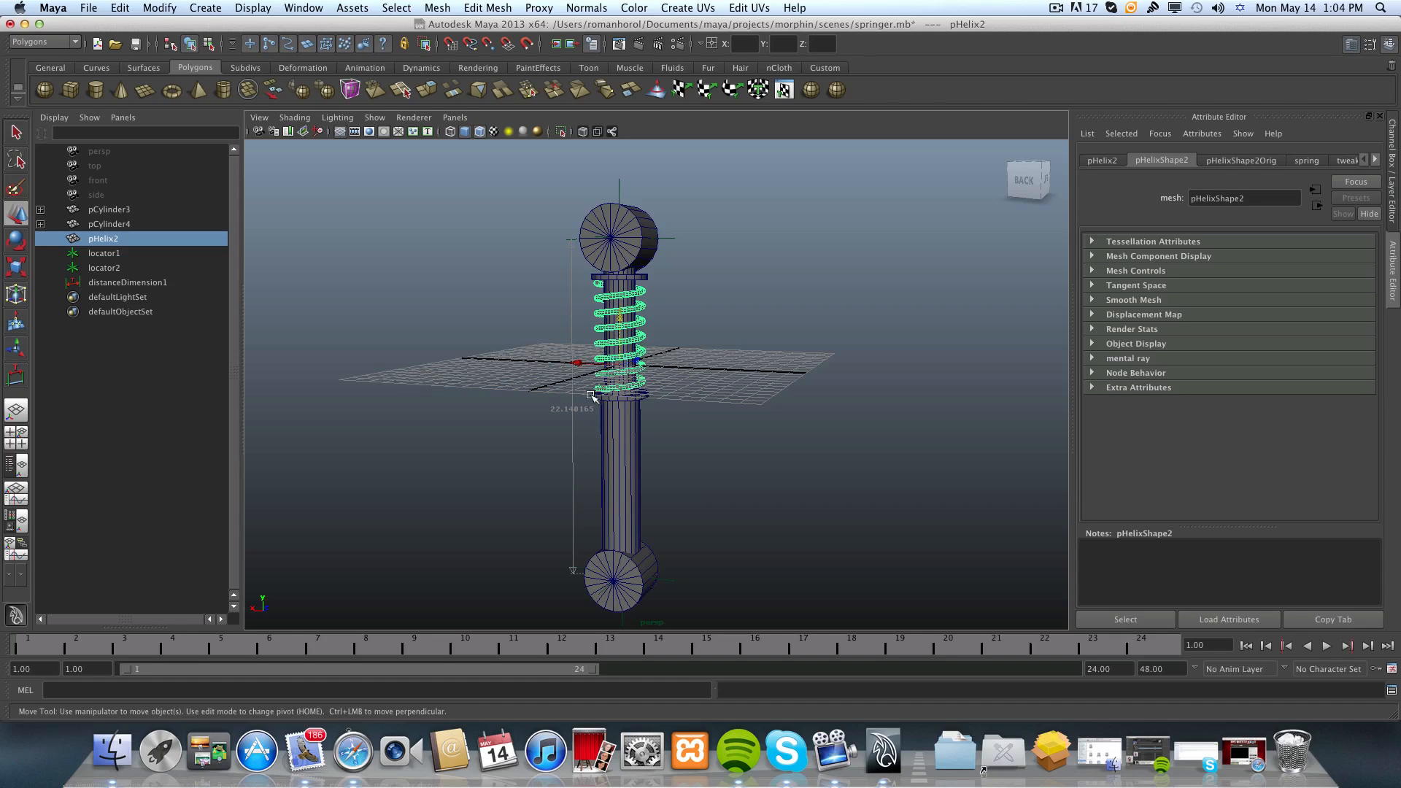
shift+click(601, 592)
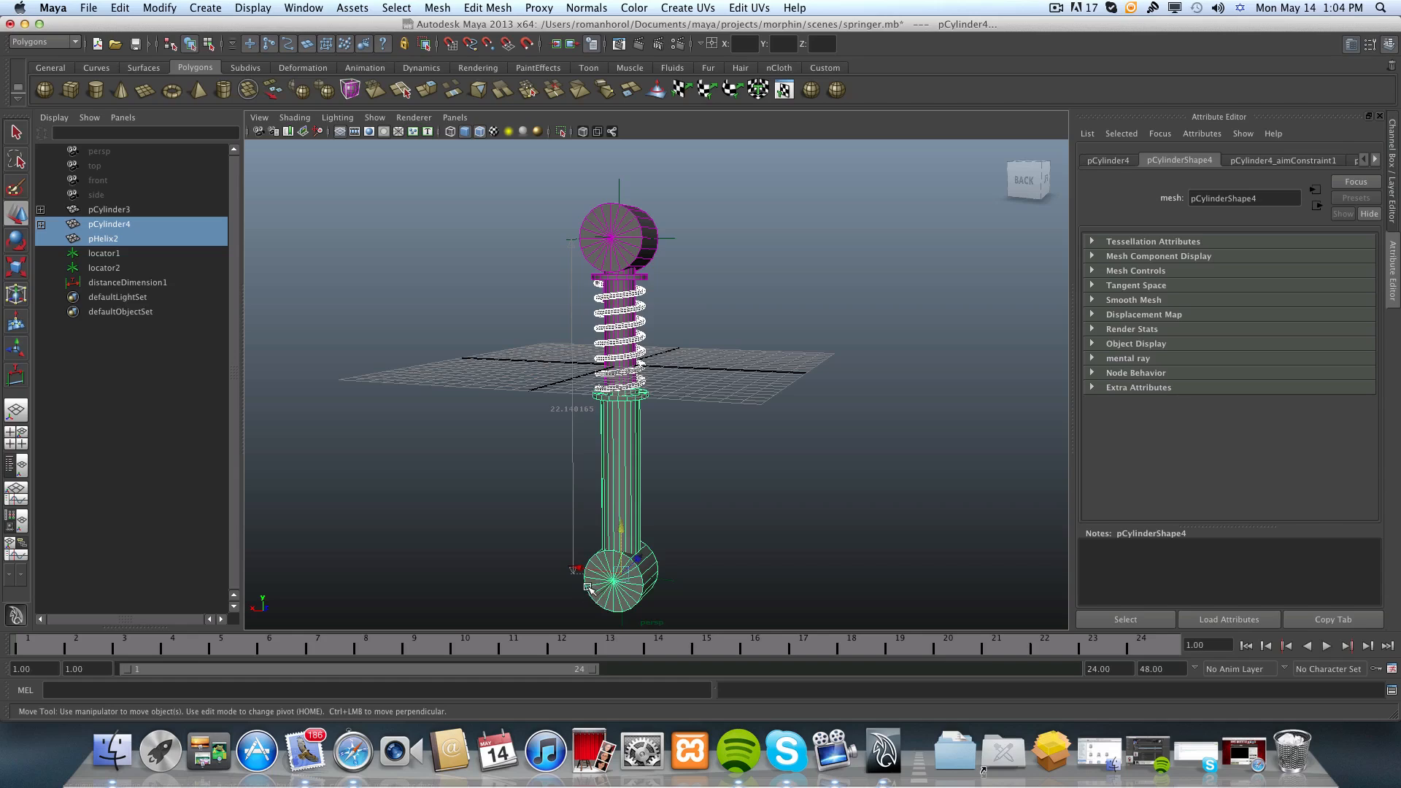
shift+click(636, 598)
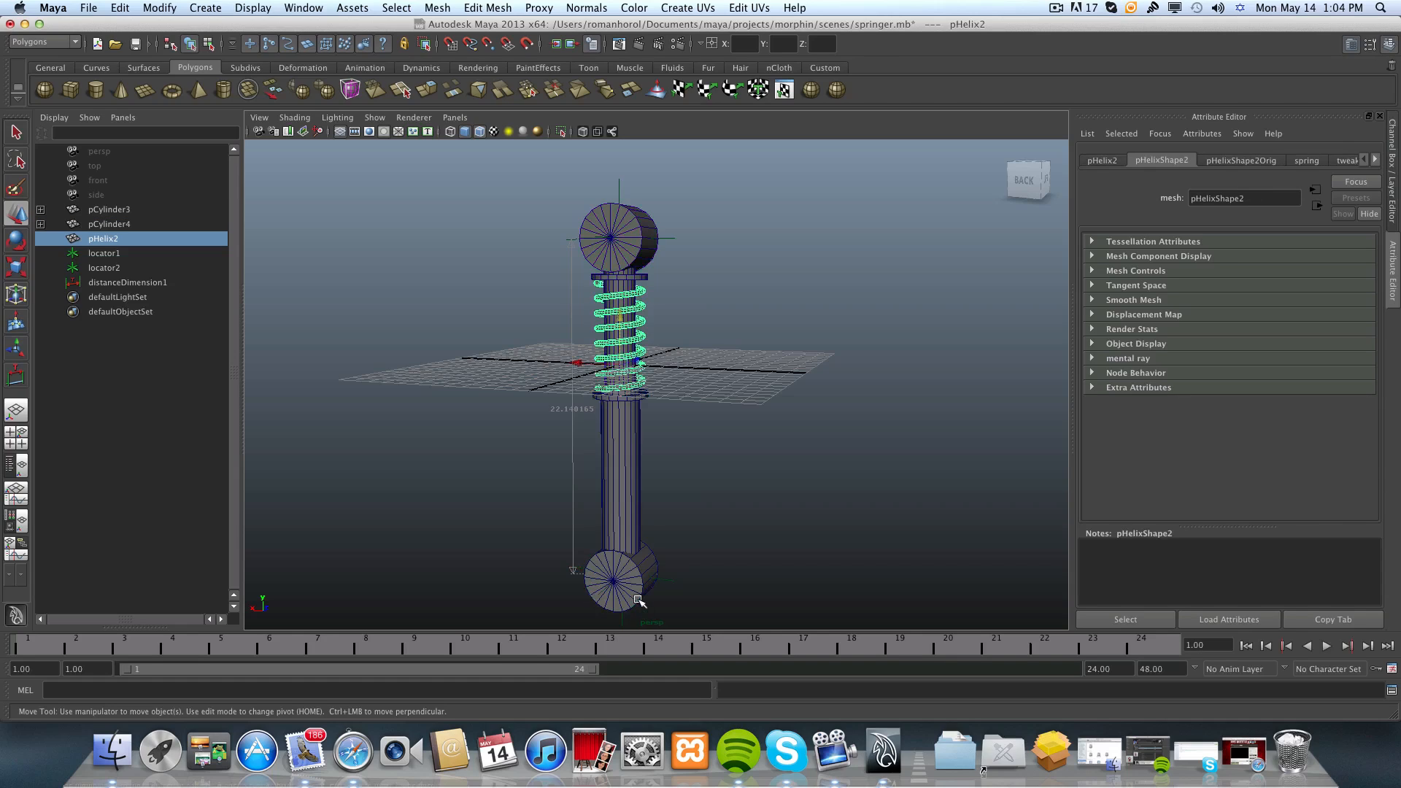
shift+click(636, 598)
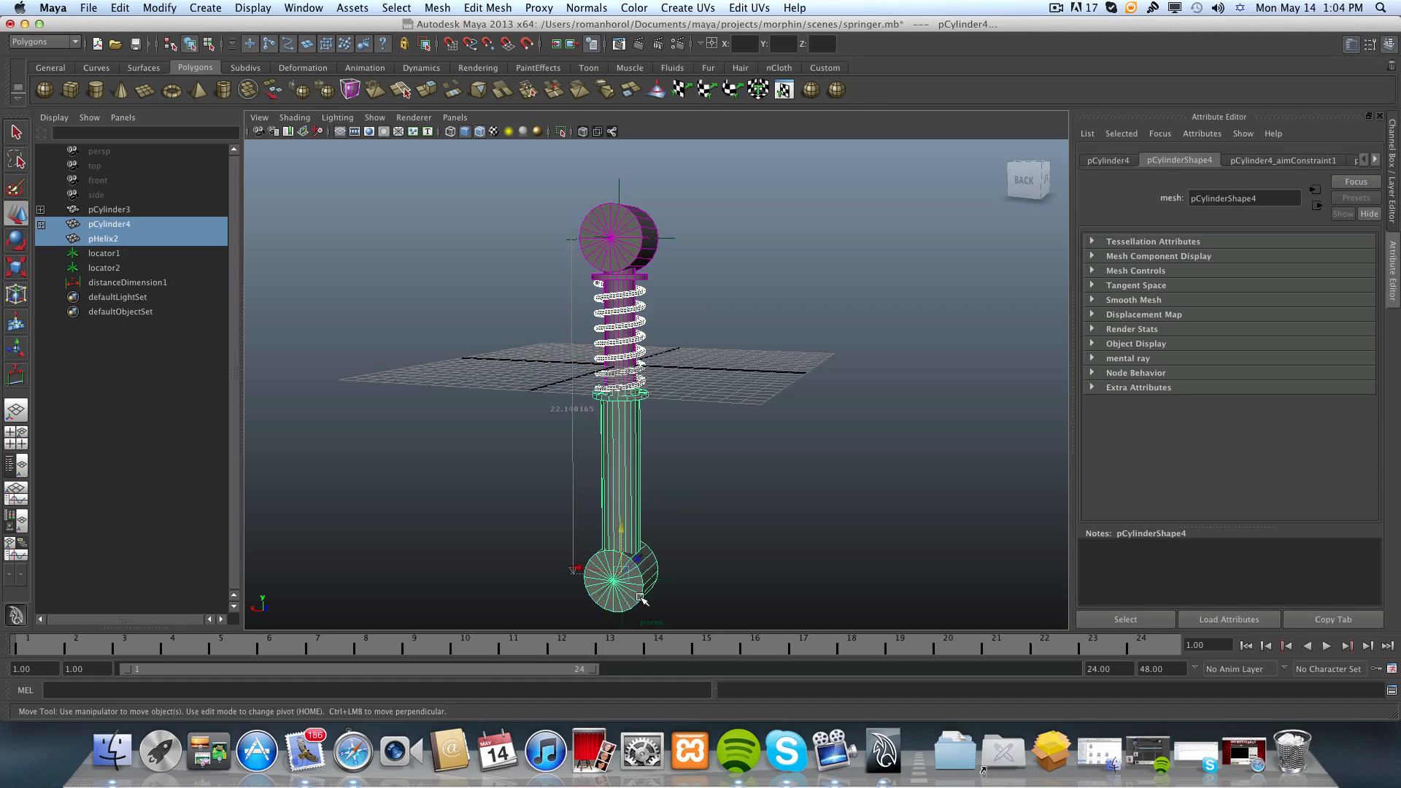
alt+middle_drag(643, 600, 631, 536)
scroll(631, 536, up, 4)
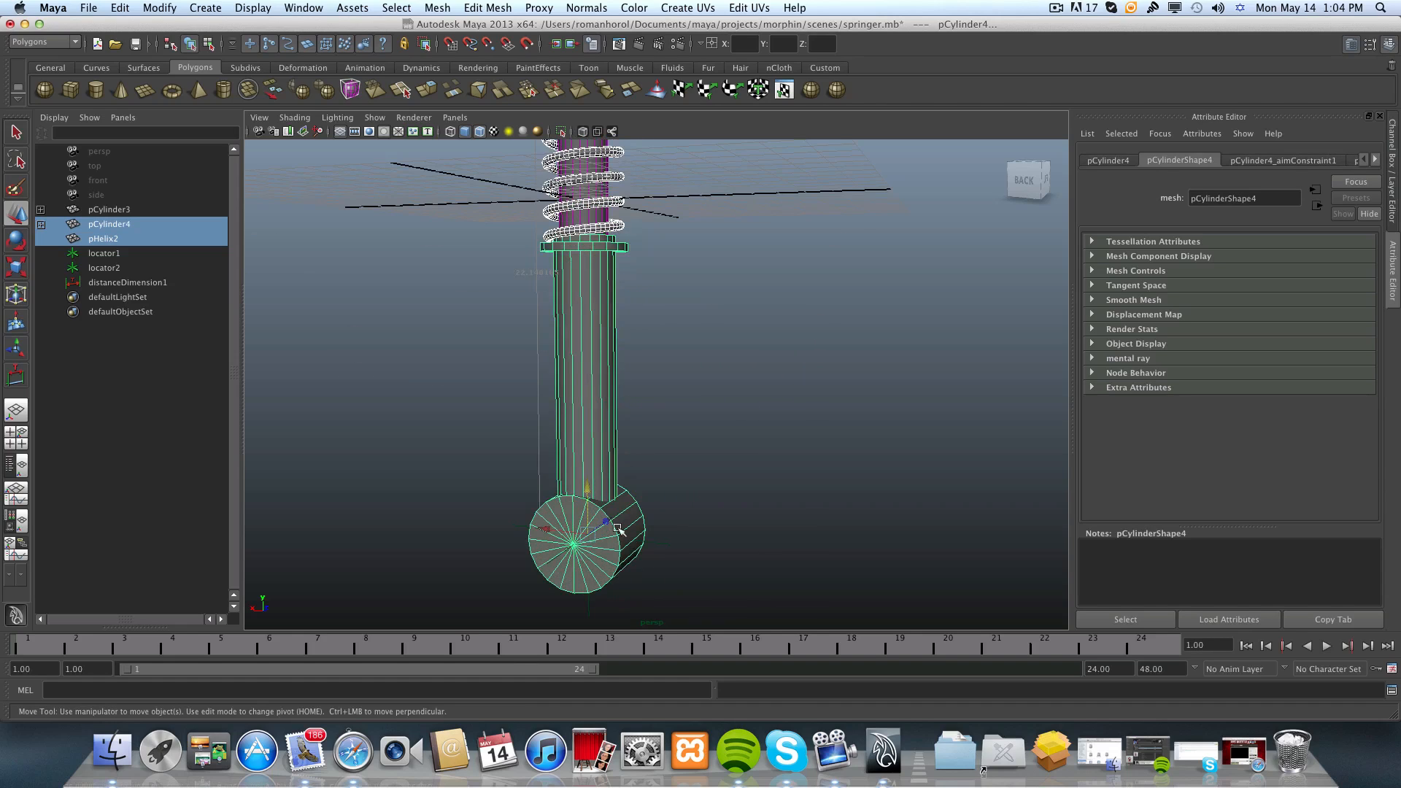
click(608, 223)
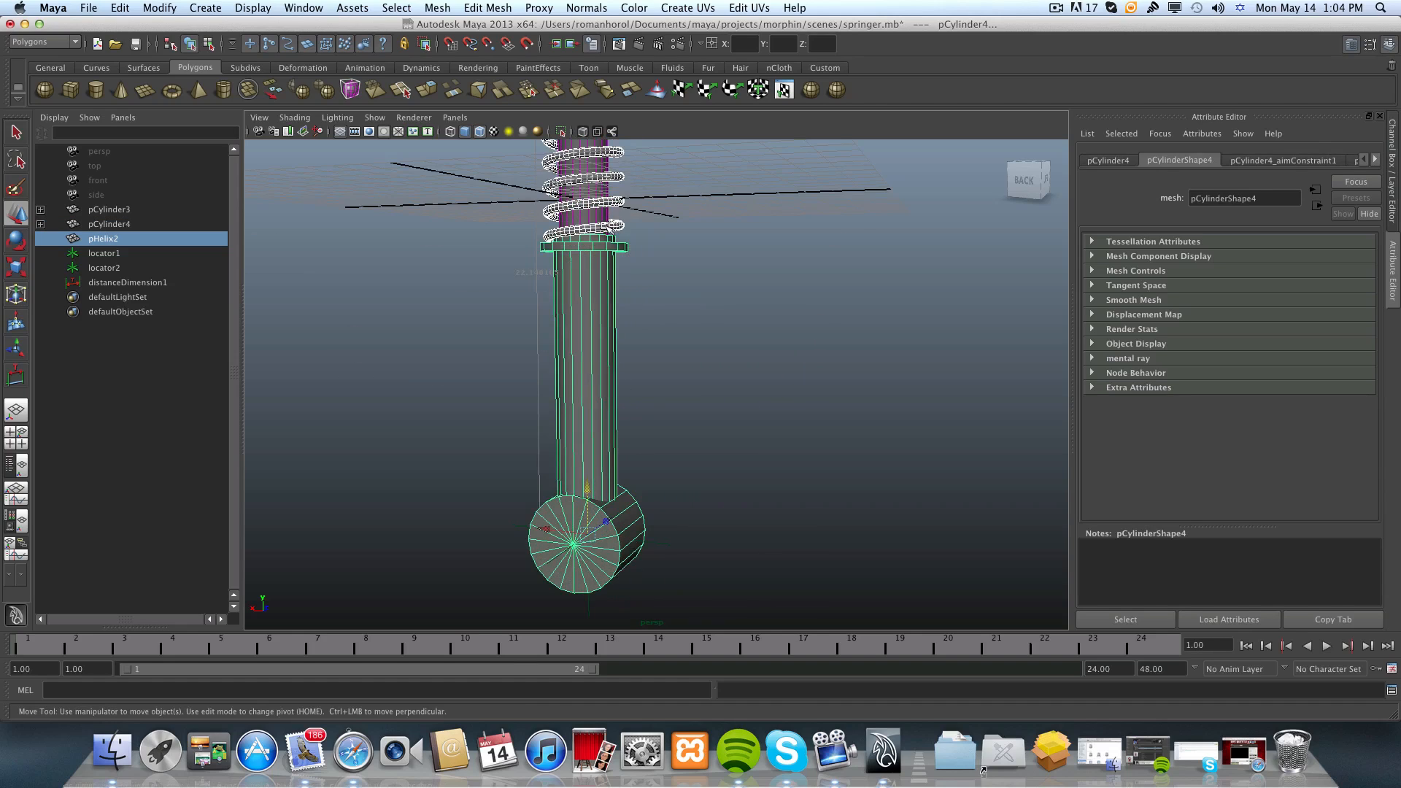
shift+click(618, 576)
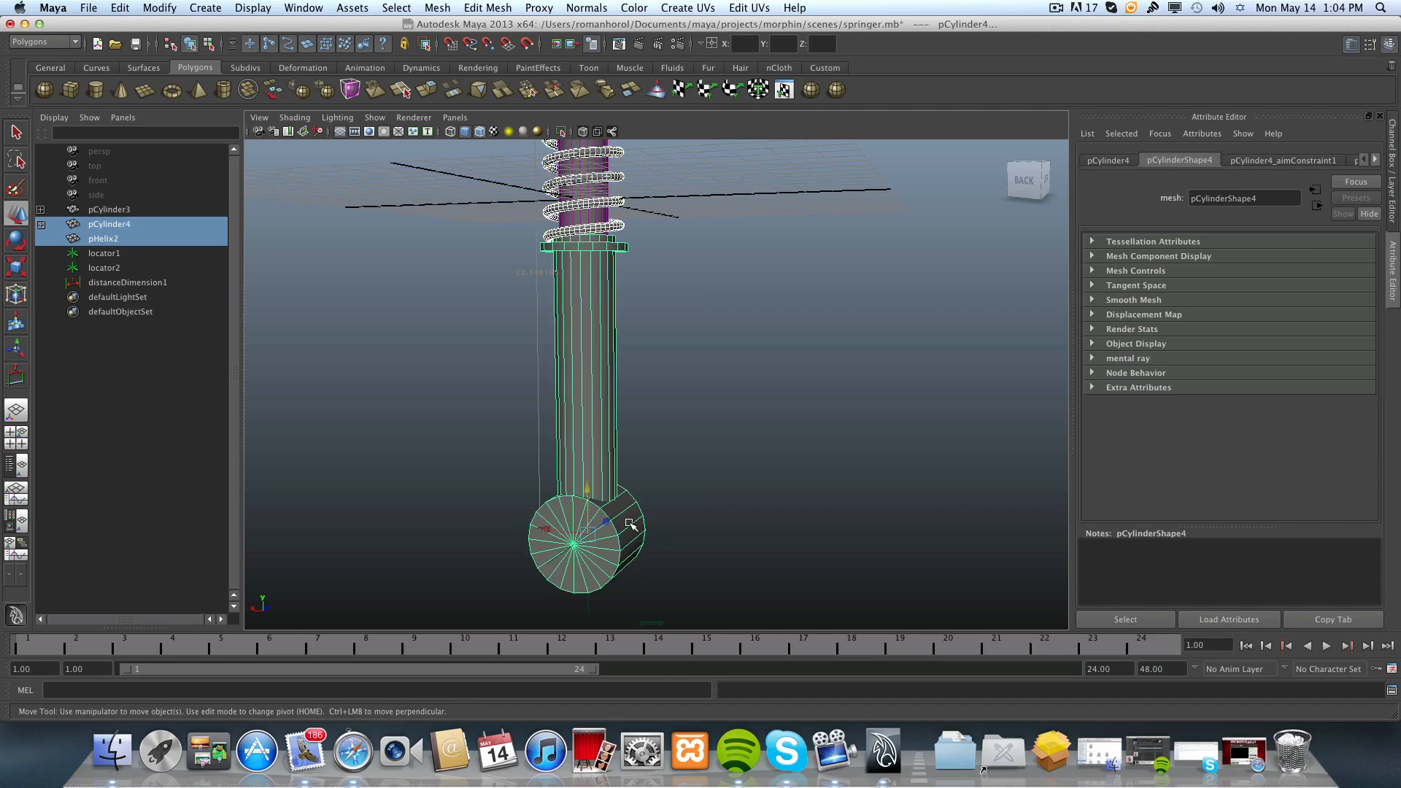
scroll(628, 511, down, 5)
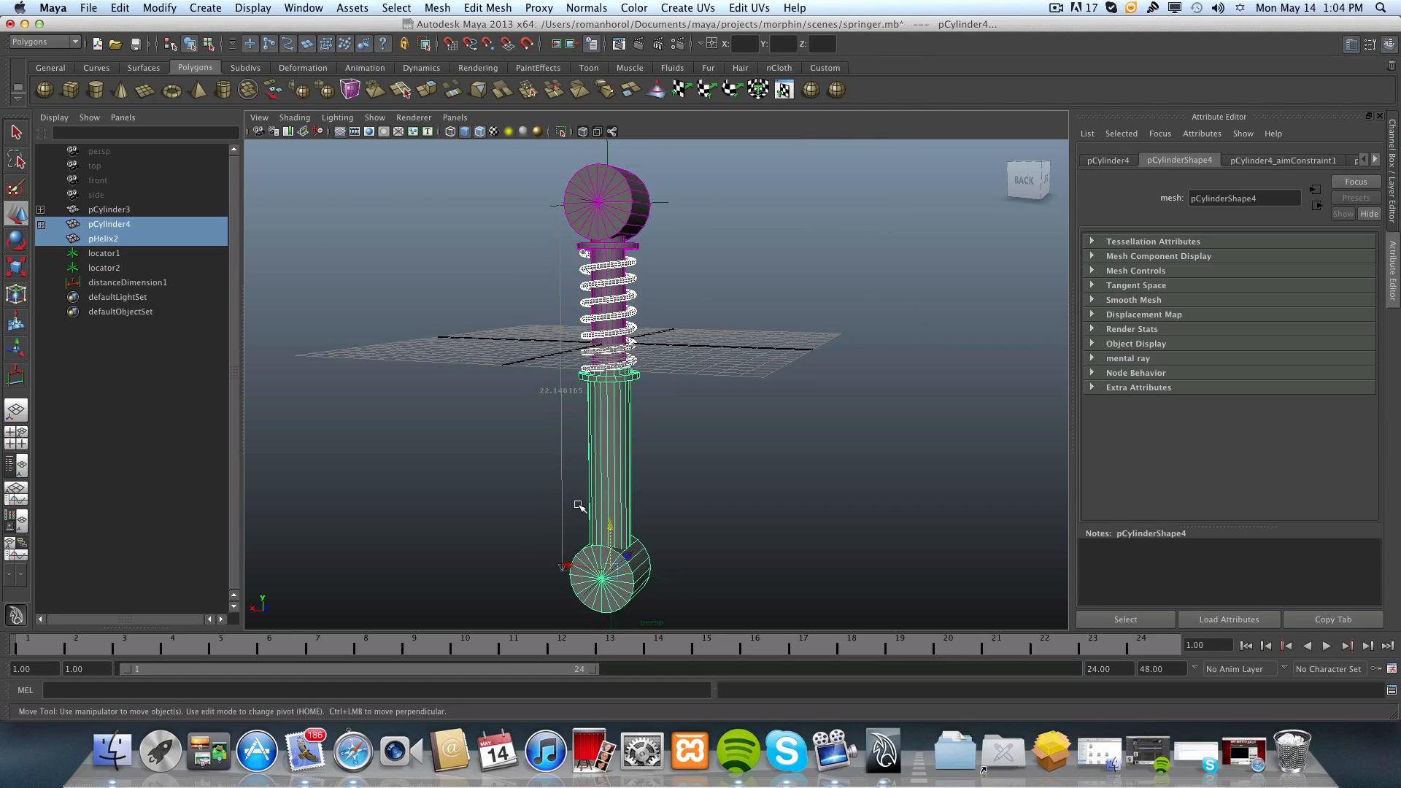
key(p)
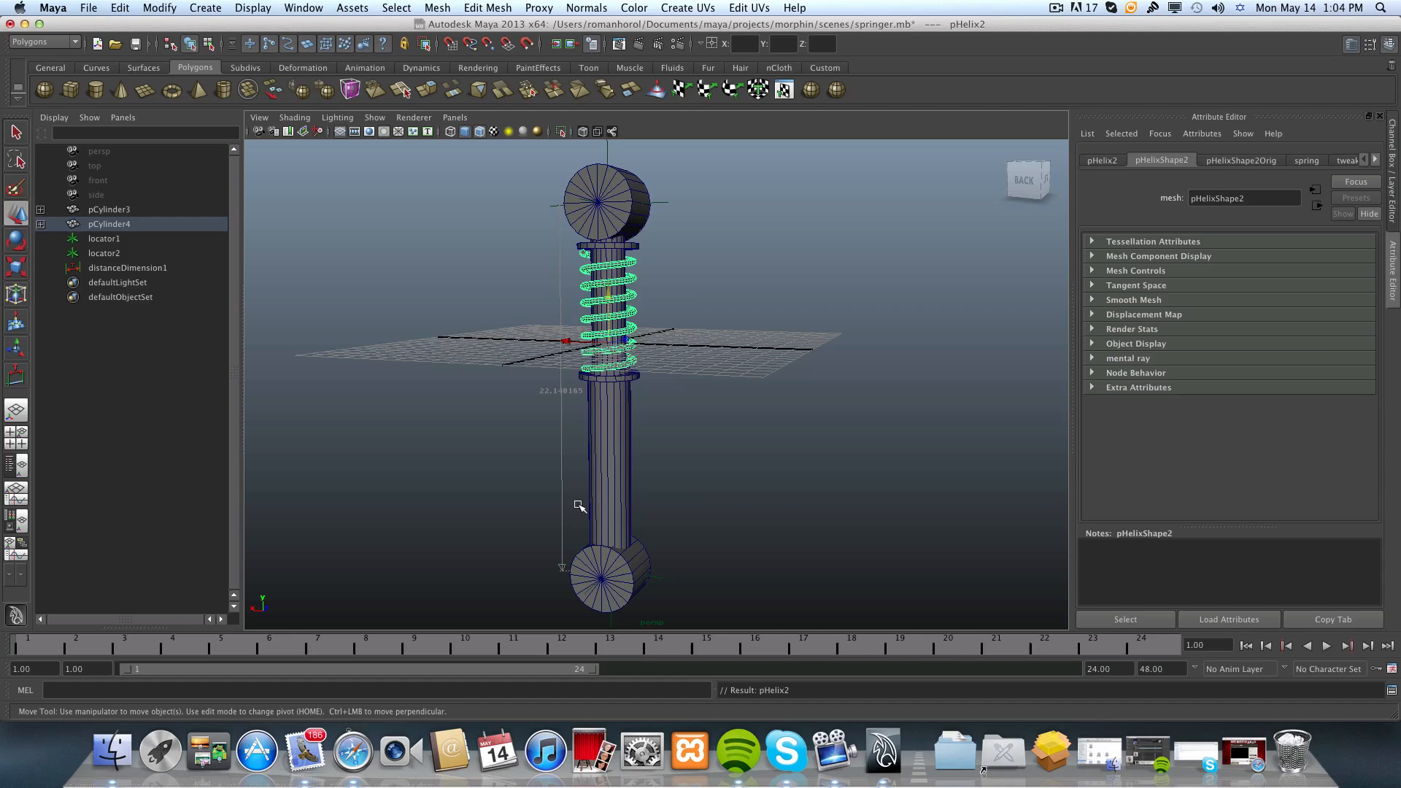
Select the lower cylinder pCylinder4 to check the spring's parenting, and examine the whole shock absorber from several angles.
click(626, 593)
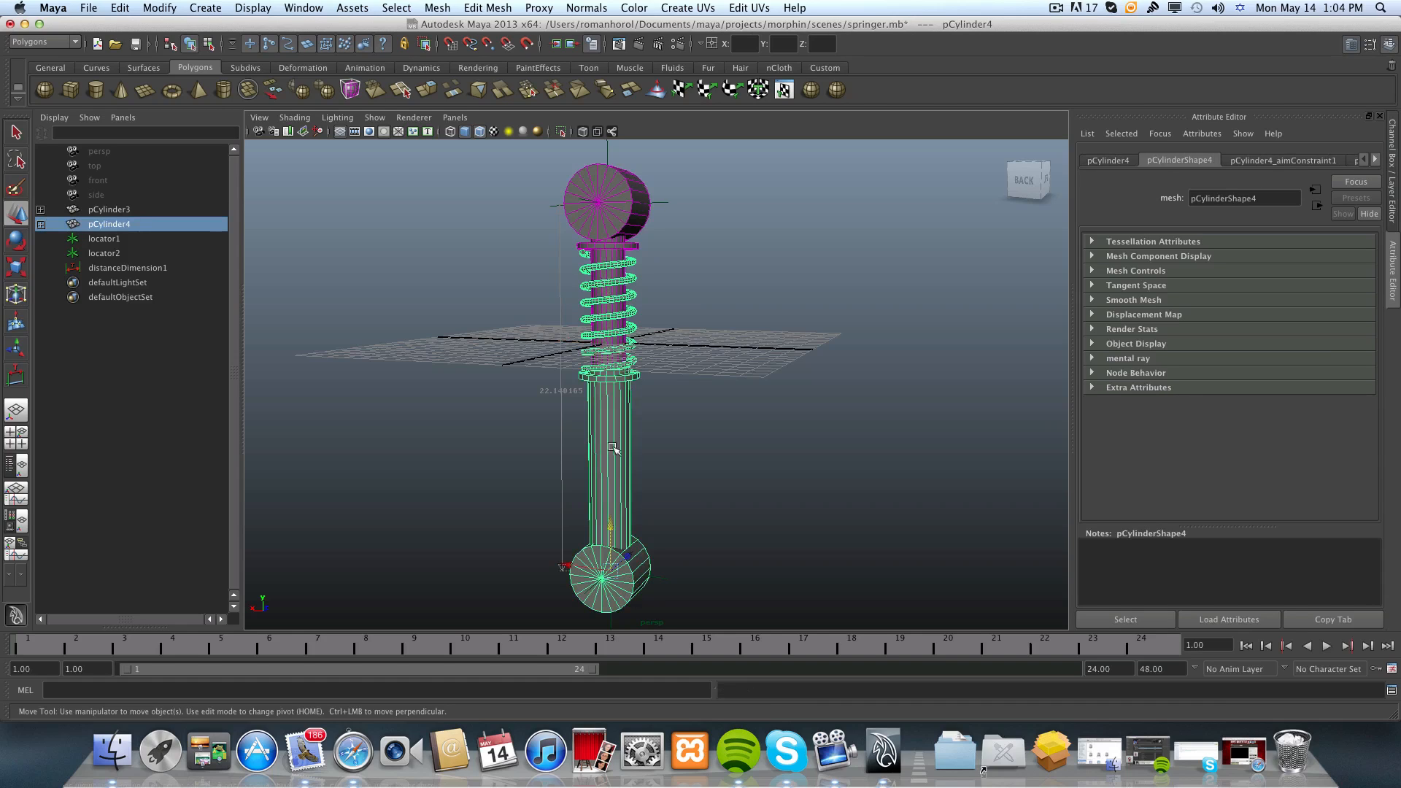
alt+drag(631, 370, 657, 401)
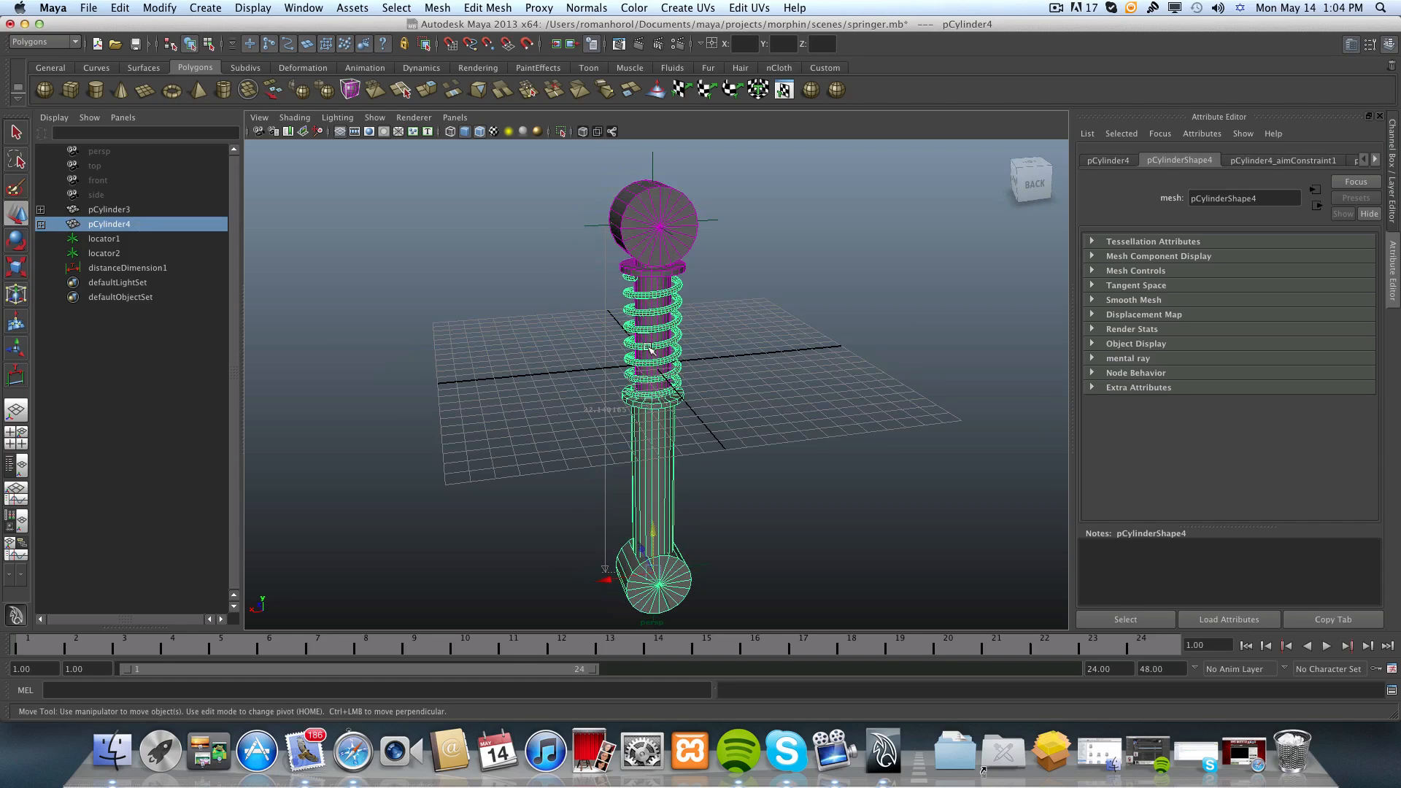
mouse_move(653, 456)
alt+mouse_down()
mouse_move(650, 468)
mouse_move(629, 452)
alt+mouse_up()
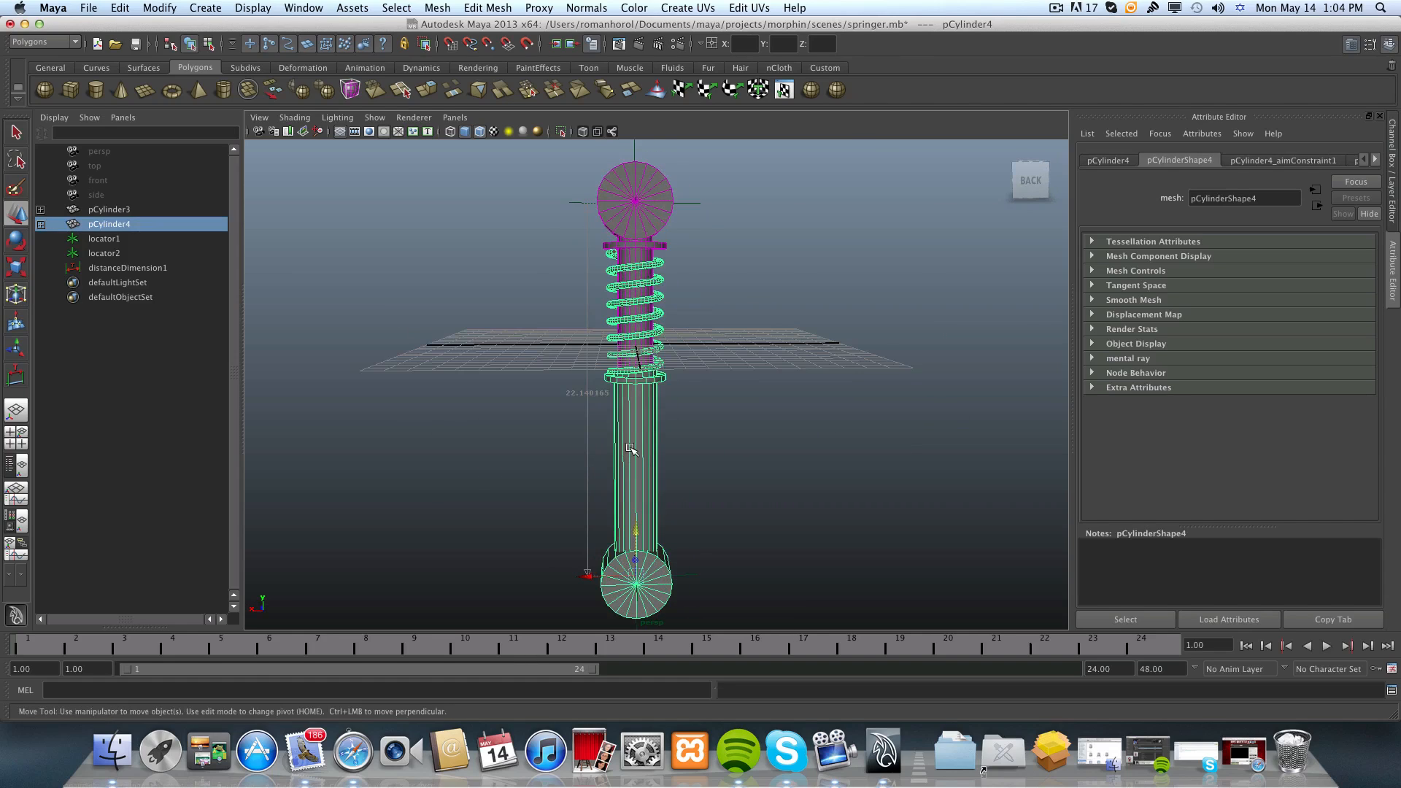
scroll(627, 449, down, 5)
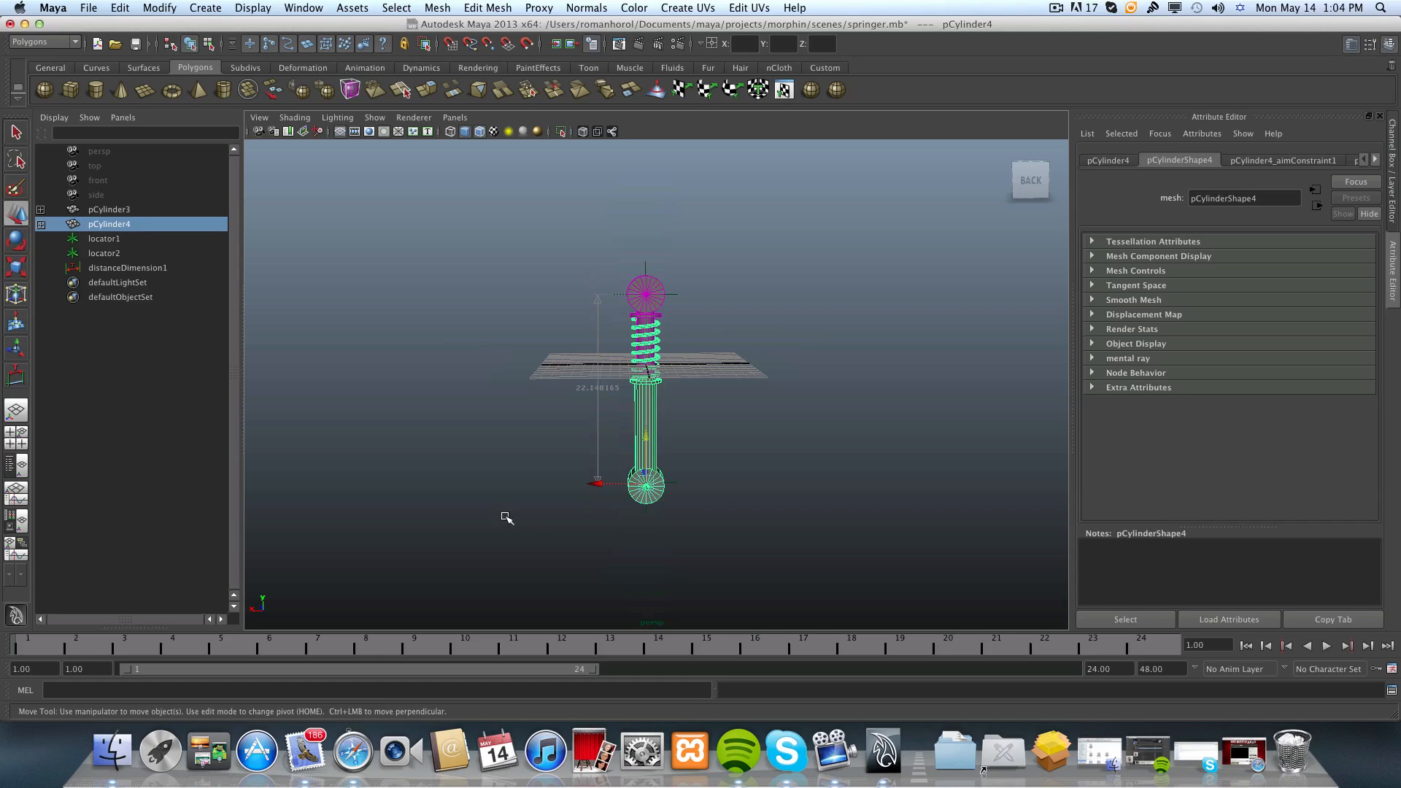
alt+drag(678, 311, 714, 337)
alt+right_drag(615, 334, 723, 340)
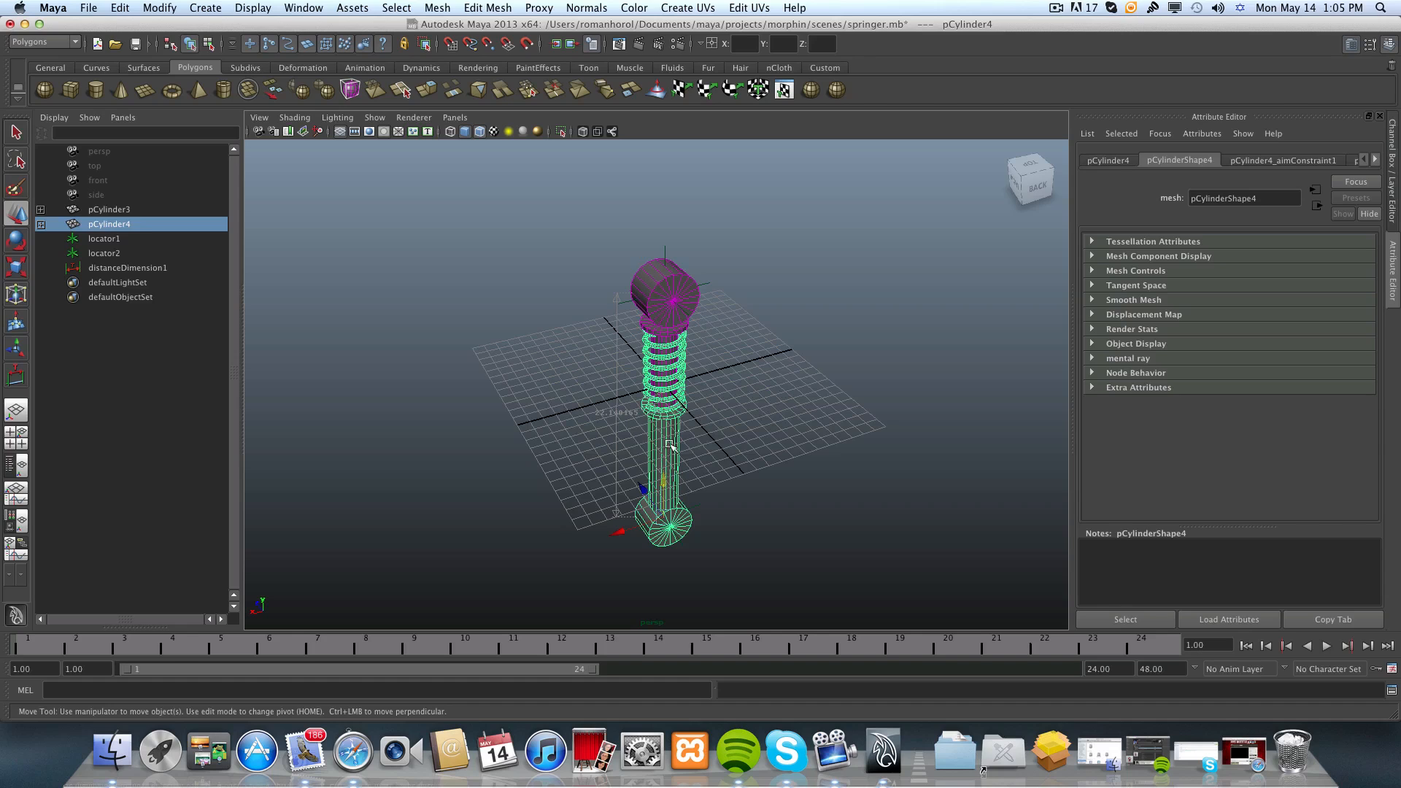
alt+drag(679, 440, 634, 413)
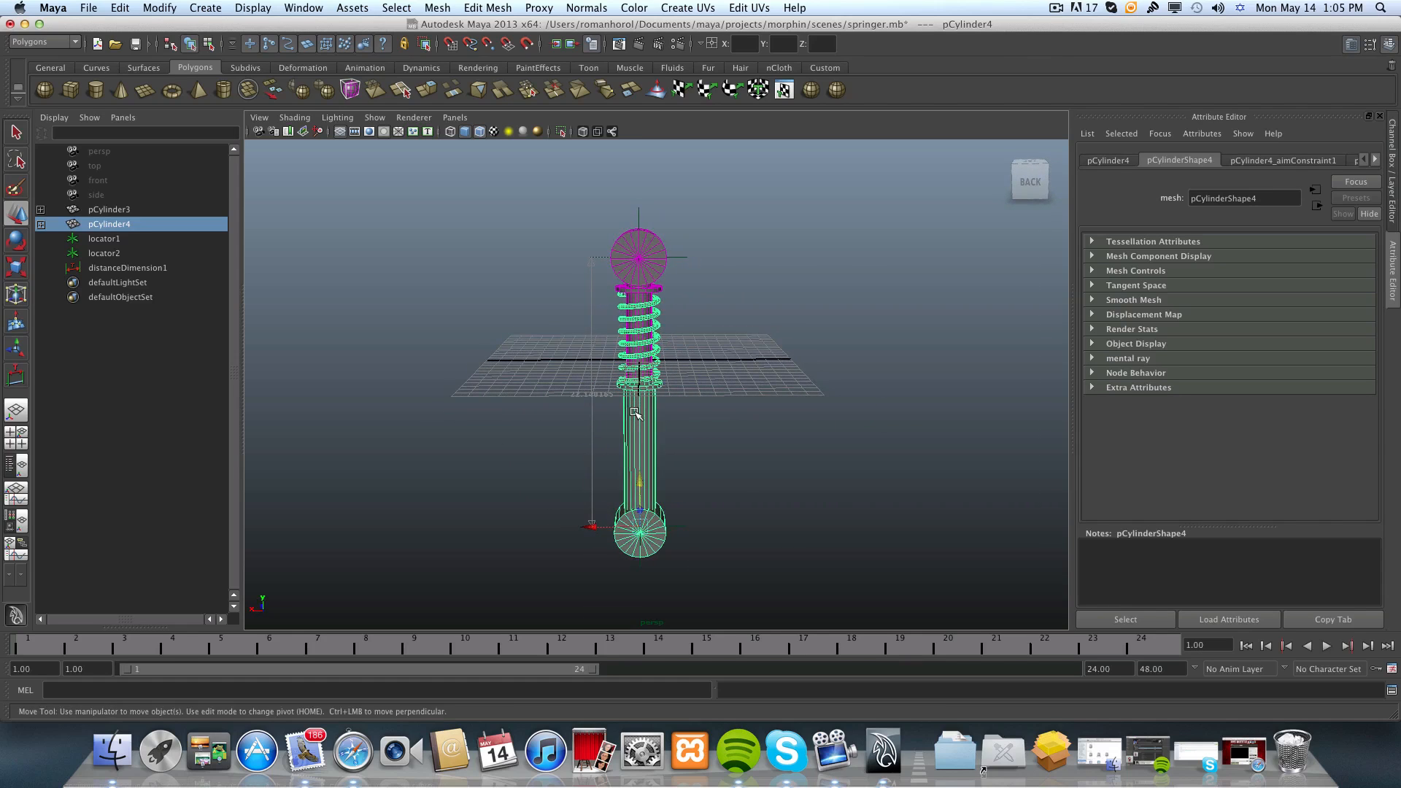